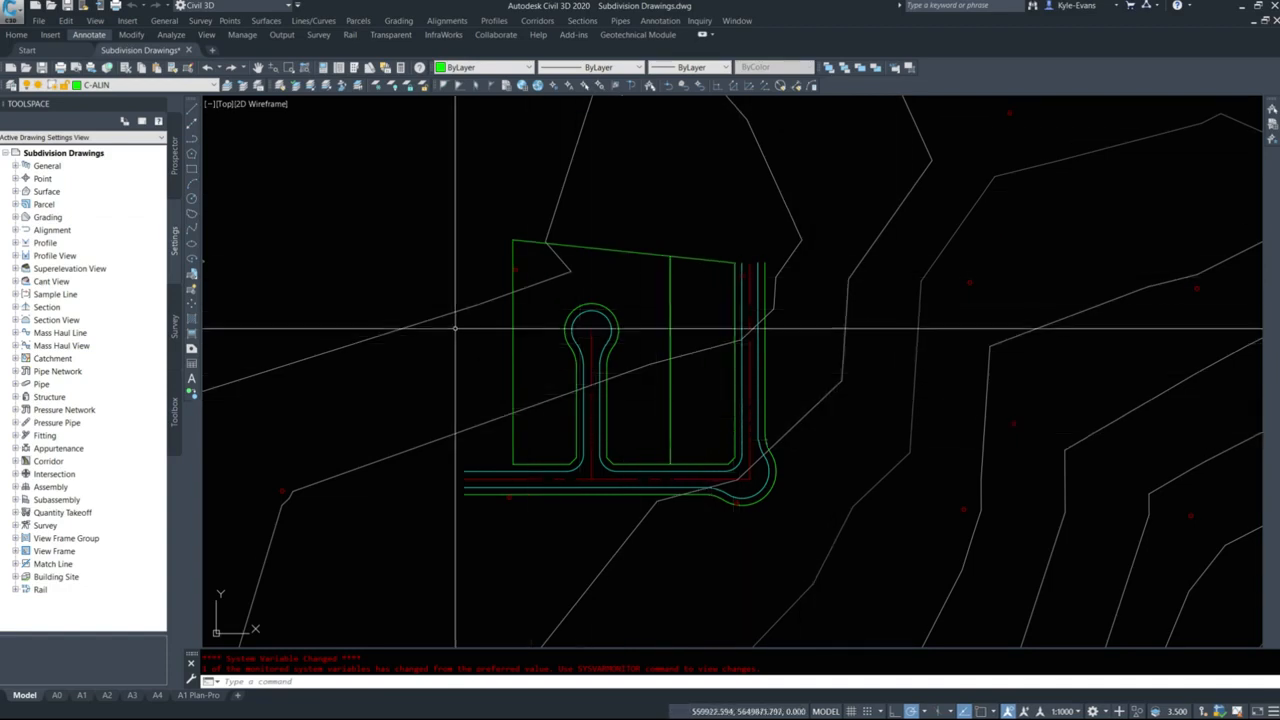
Freeze the contour lines' layer C-SURF-Existing Ground by object, and try to freeze the layer of the survey points as well.
left_click(375, 86)
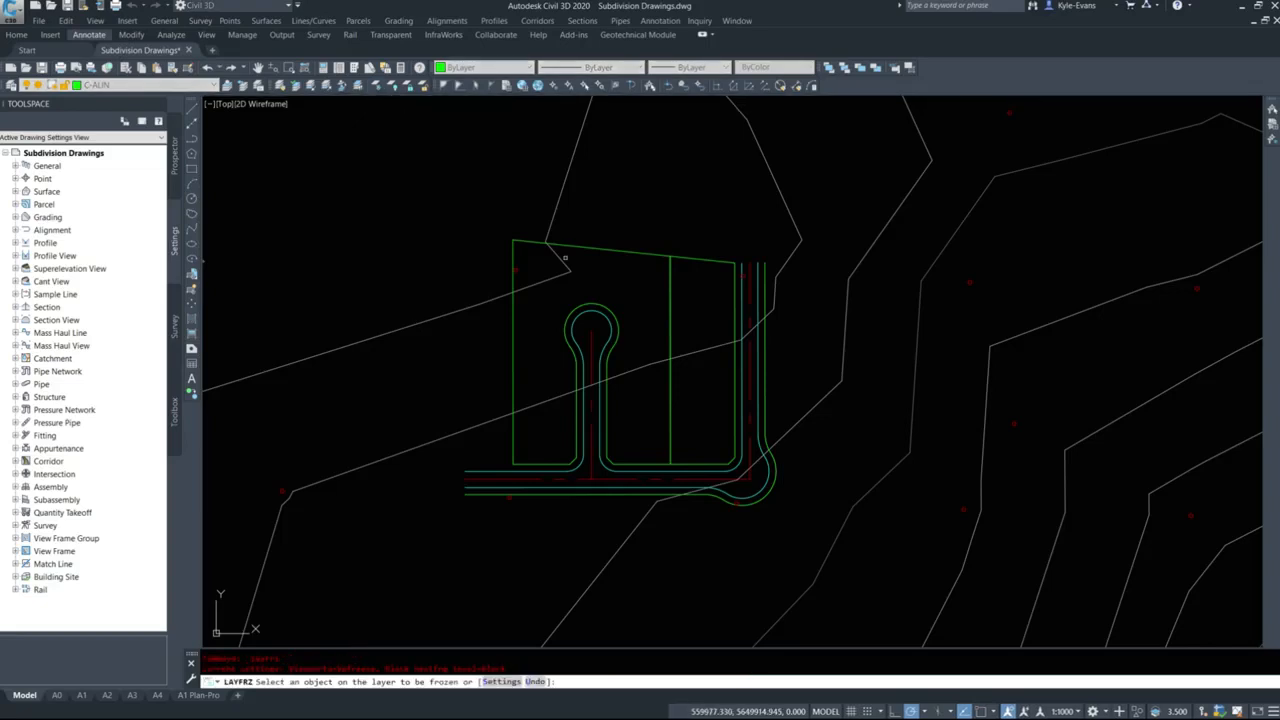
left_click(546, 237)
left_click(516, 268)
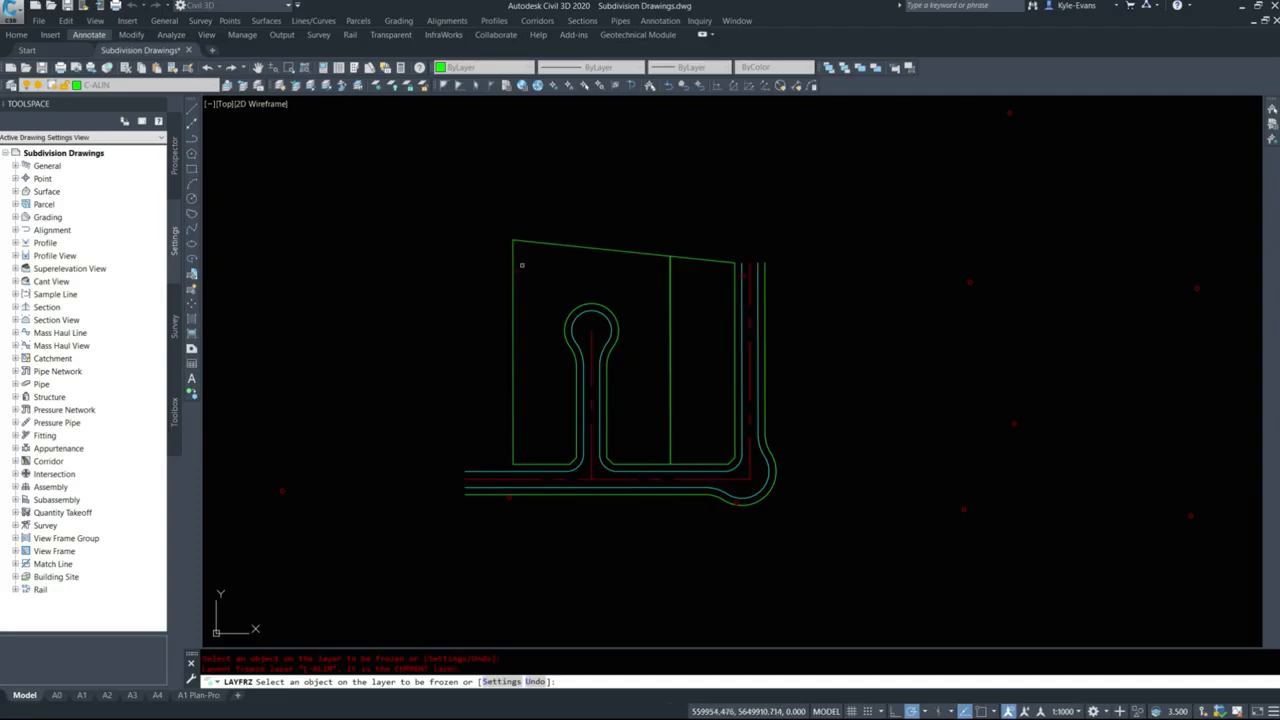
right_click(570, 203)
left_click(586, 210)
Select all similar COGO points in the drawing and move them to the C-SURV layer.
left_click(1114, 423)
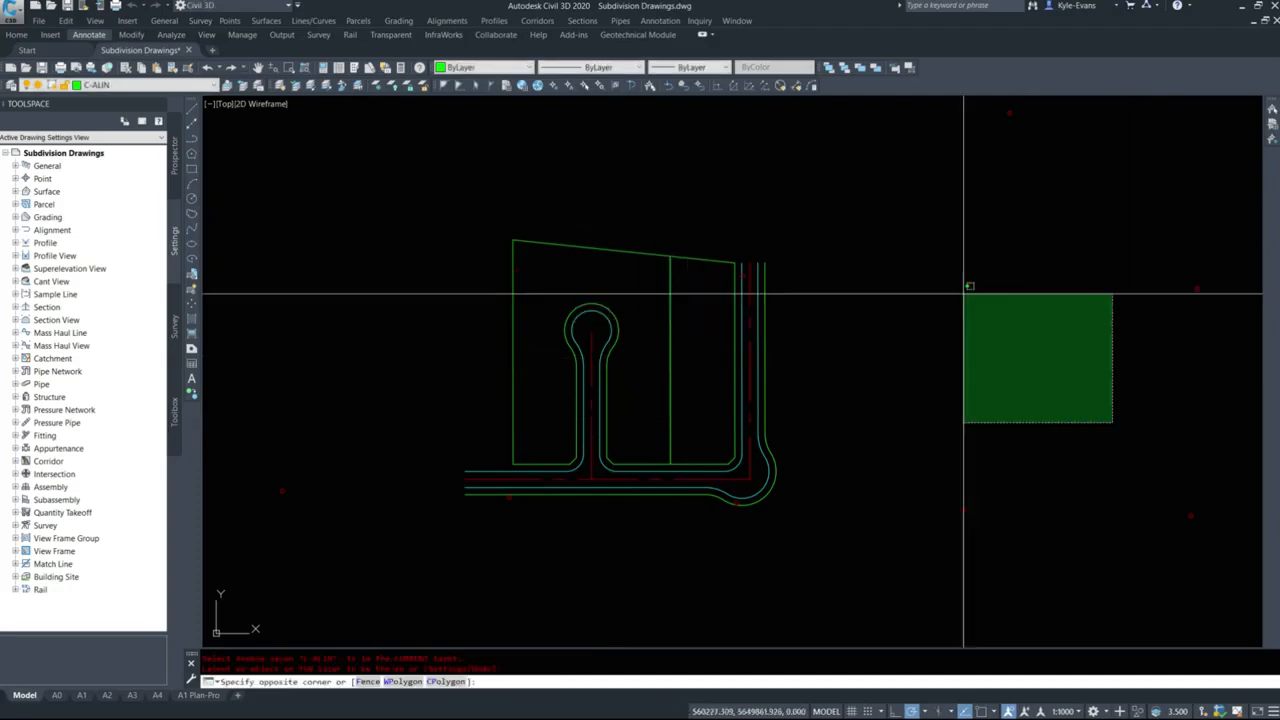
left_click(966, 286)
right_click(950, 282)
left_click(992, 590)
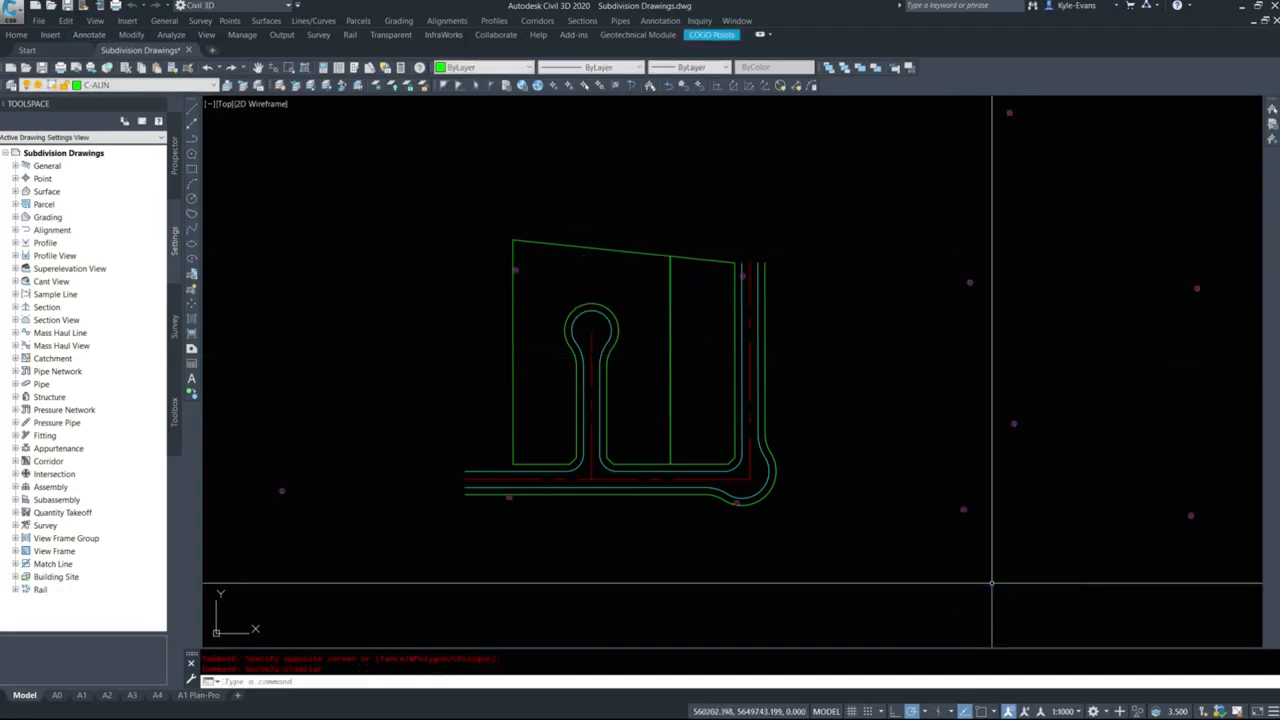
left_click(107, 85)
scroll(143, 305, "down", 6)
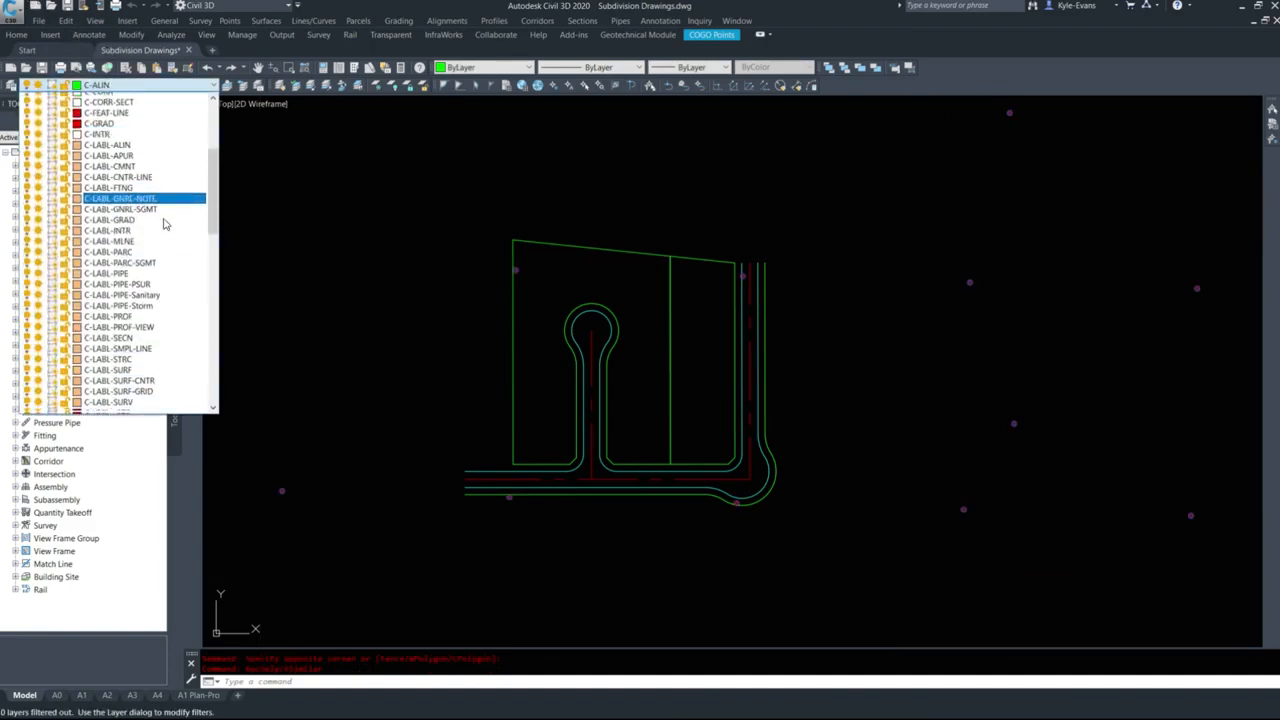
scroll(143, 305, "down", 4)
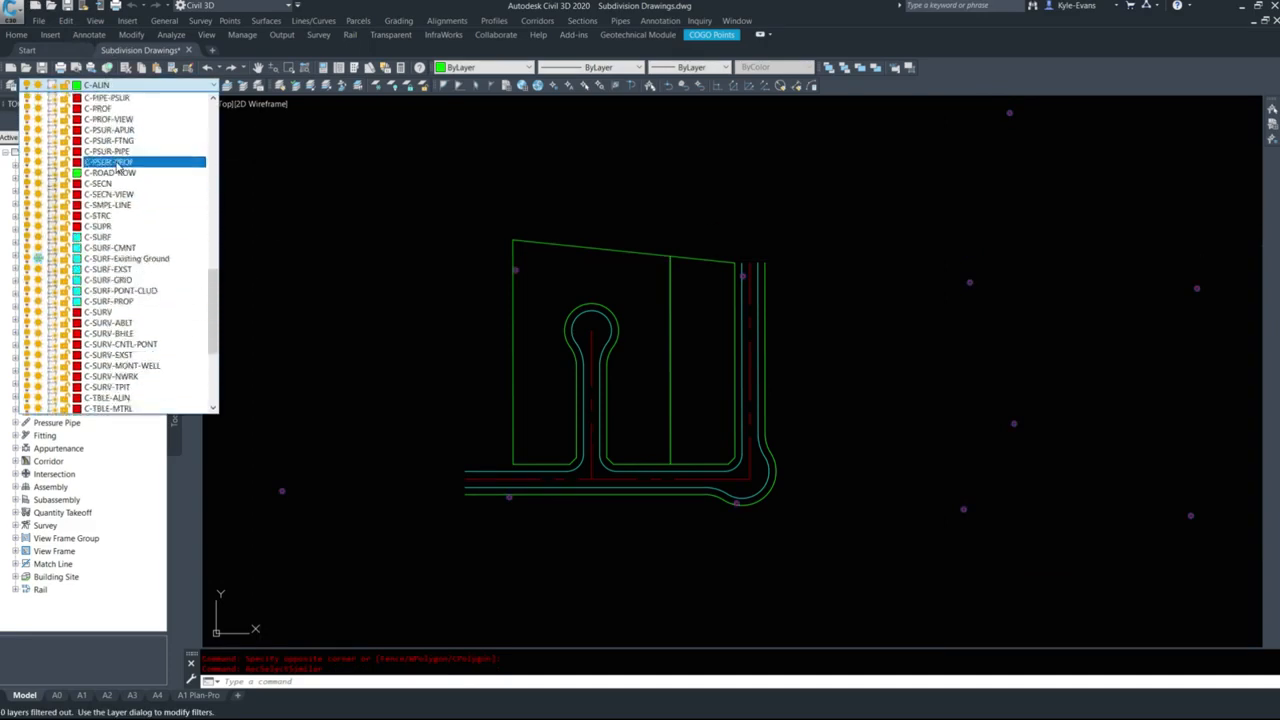
left_click(140, 308)
key("Escape")
key("Escape")
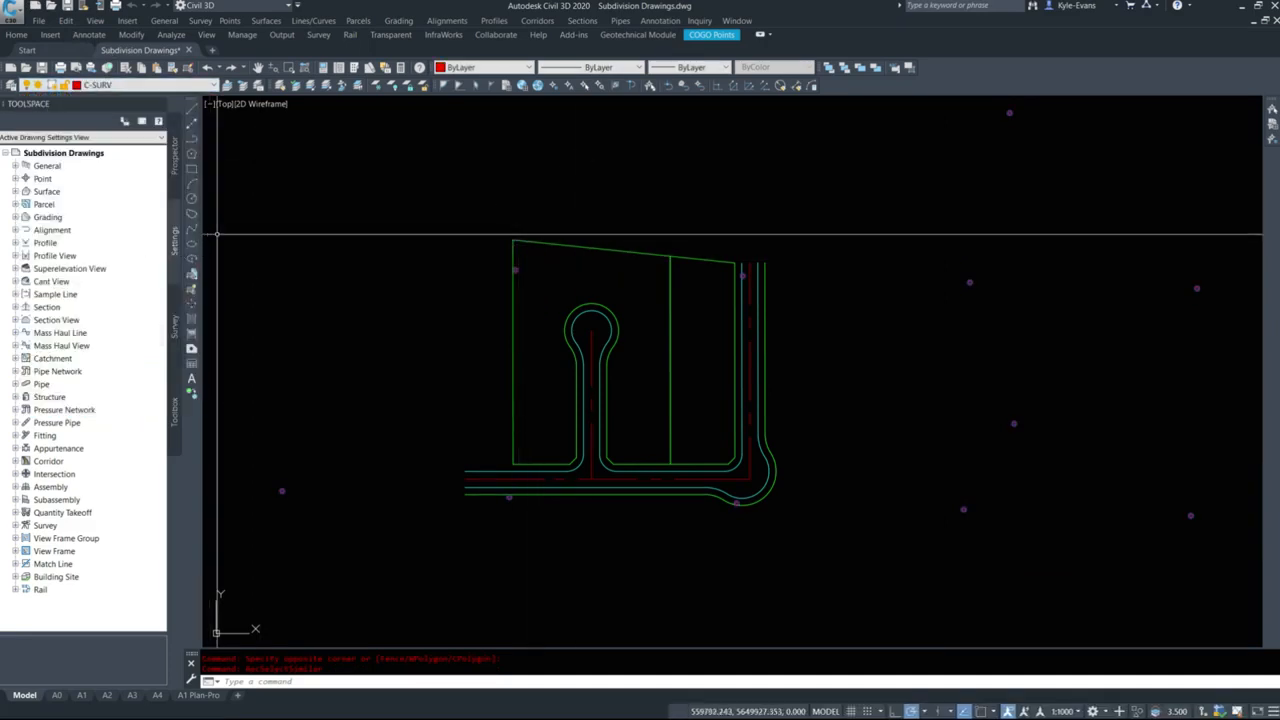
Freeze the C-SURV layer by picking one of the survey points.
left_click(377, 86)
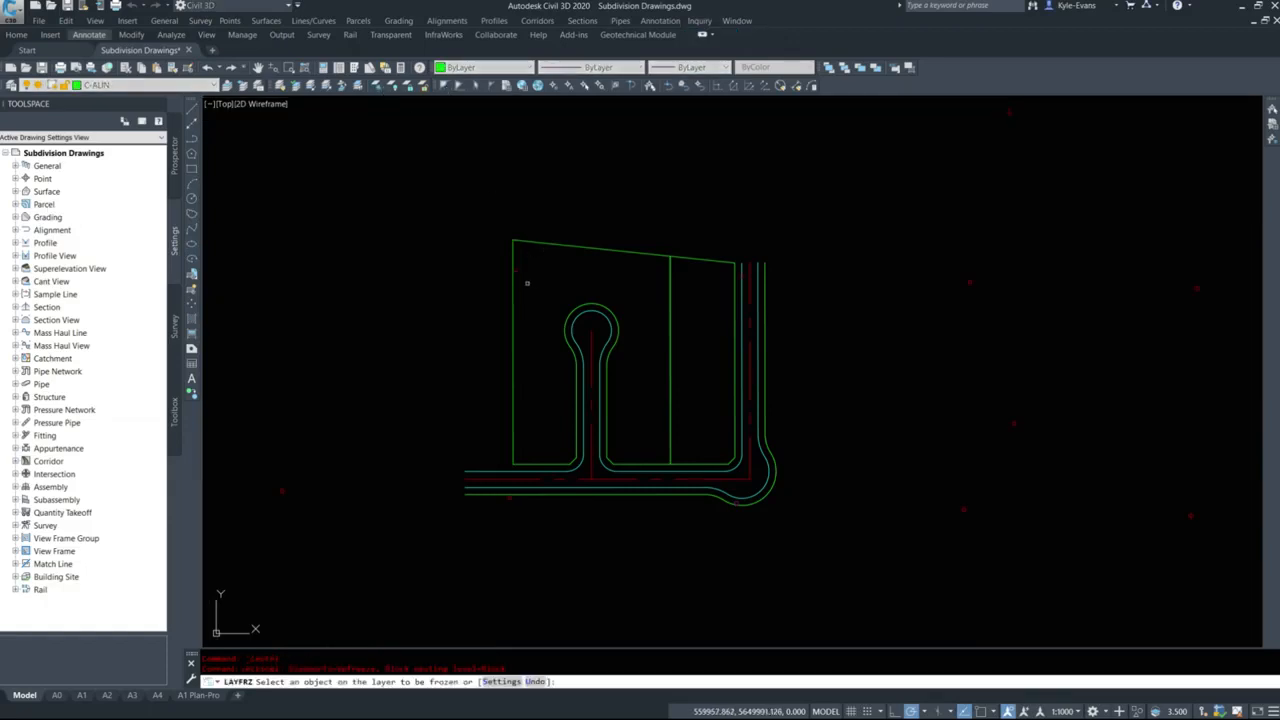
scroll(660, 390, "up", 3)
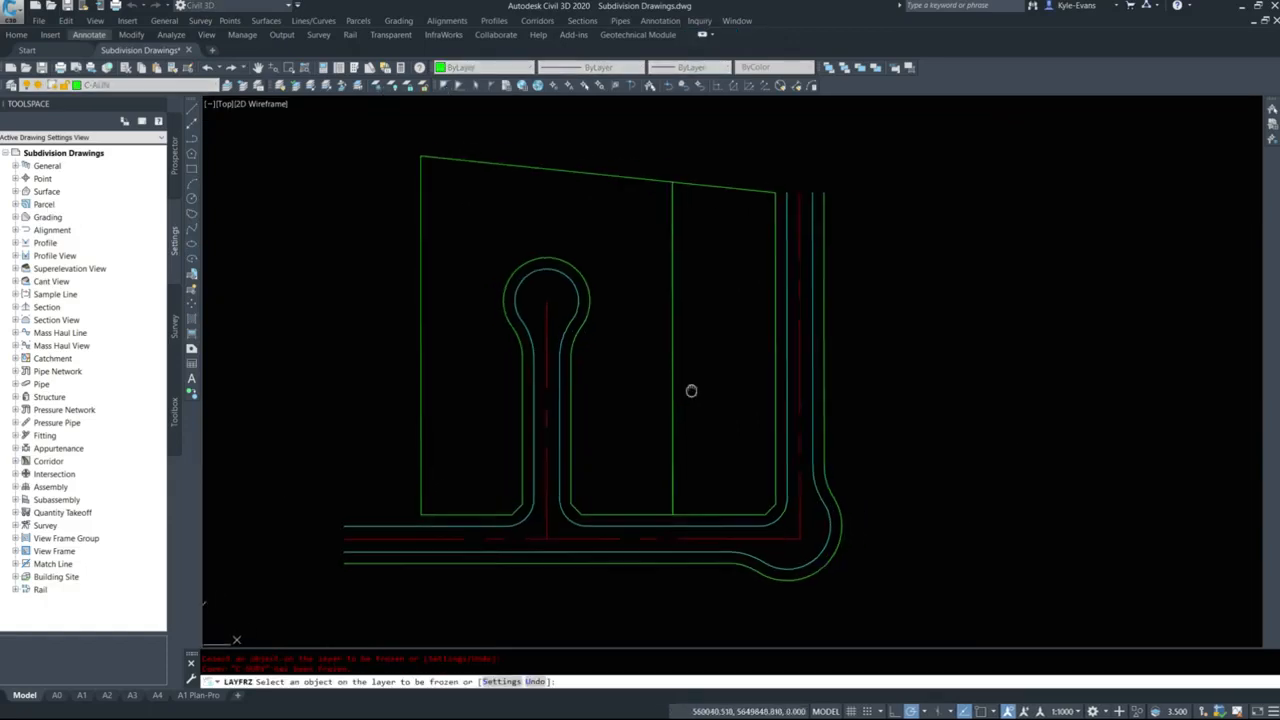
key("Escape")
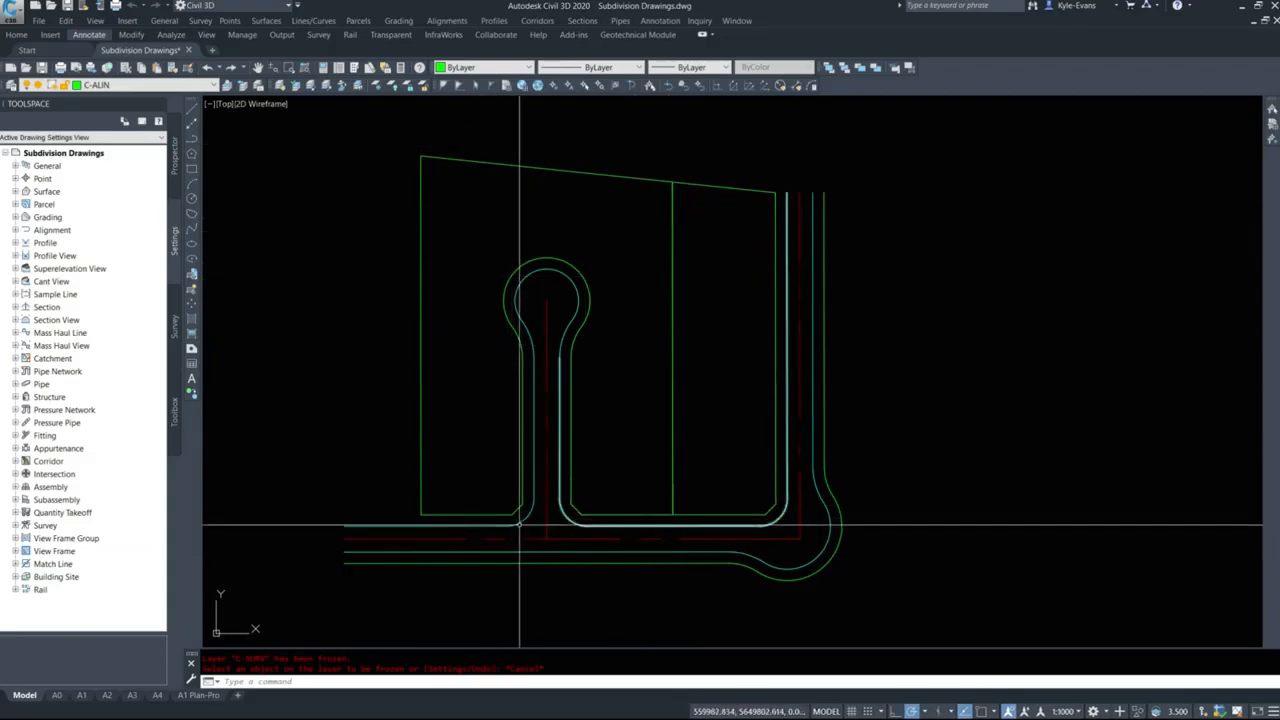
scroll(477, 503, "down", 4)
left_click(294, 168)
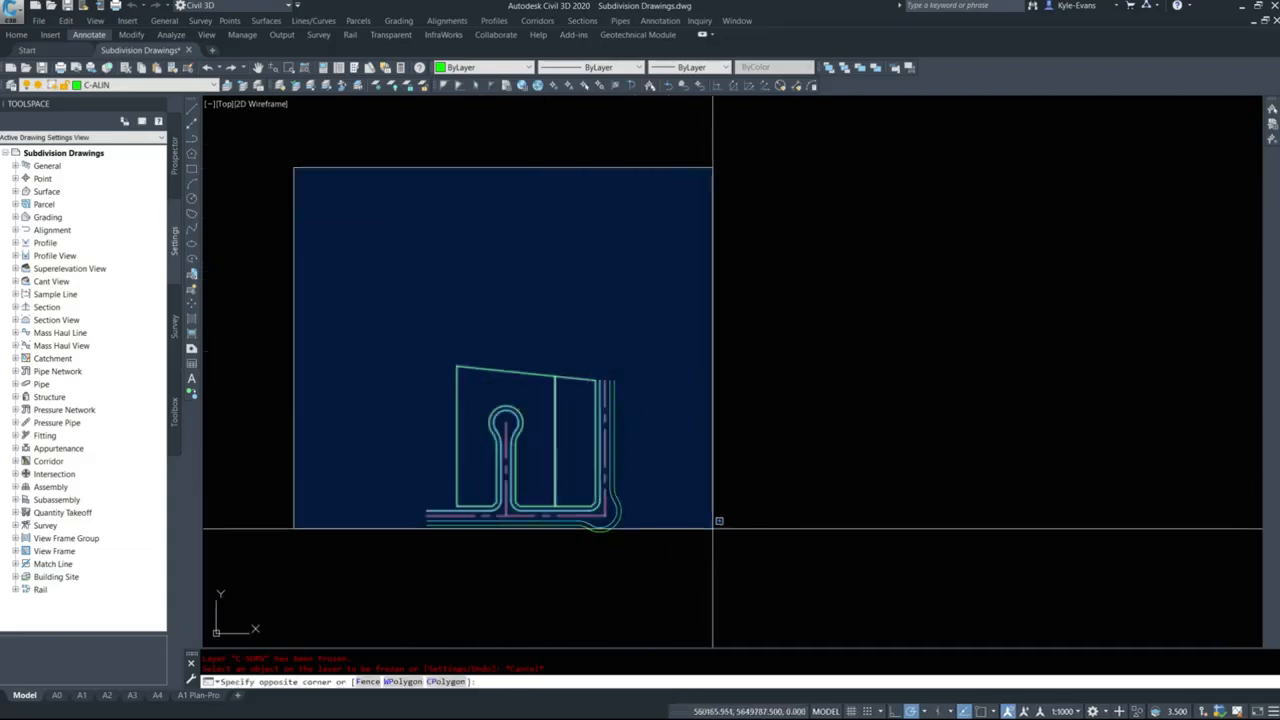
left_click(306, 117)
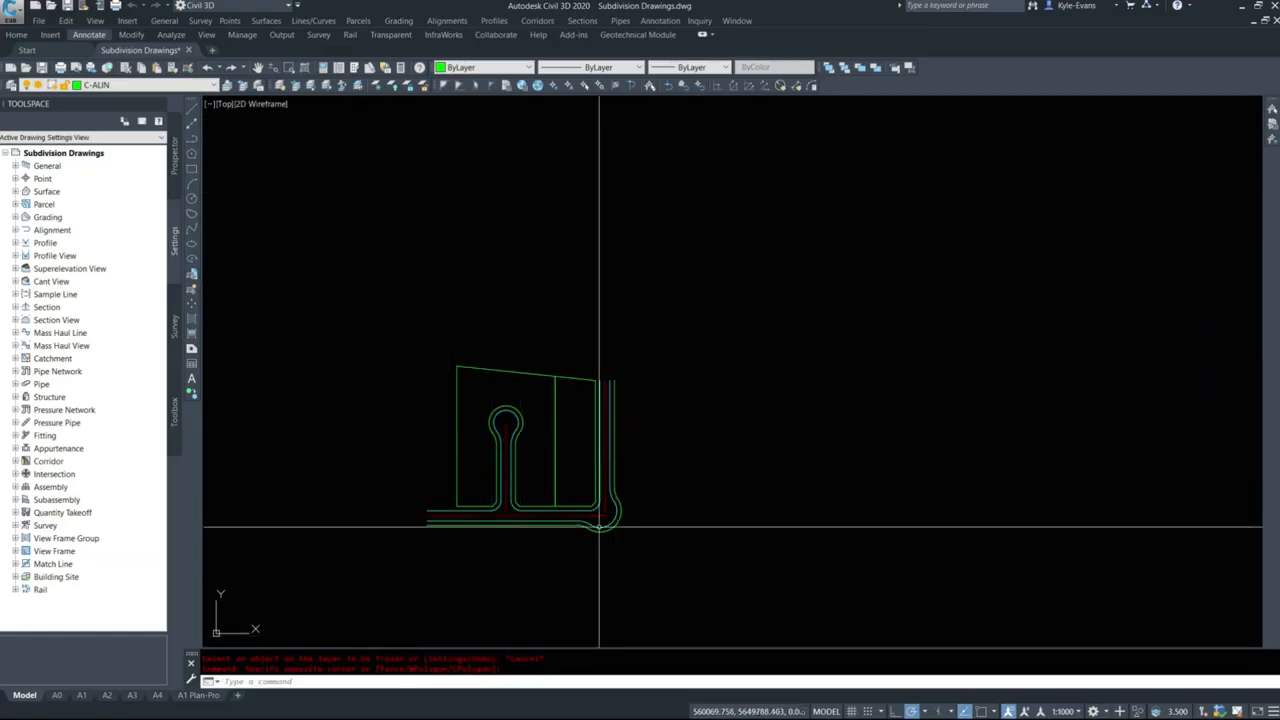
Delete one of the overlapping vertical lines that divide the two lots.
scroll(598, 528, "up", 4)
mouse_move(329, 123)
middle_mouse_down()
mouse_move(349, 163)
mouse_move(459, 236)
middle_mouse_up()
middle_click_drag(557, 624, 421, 526)
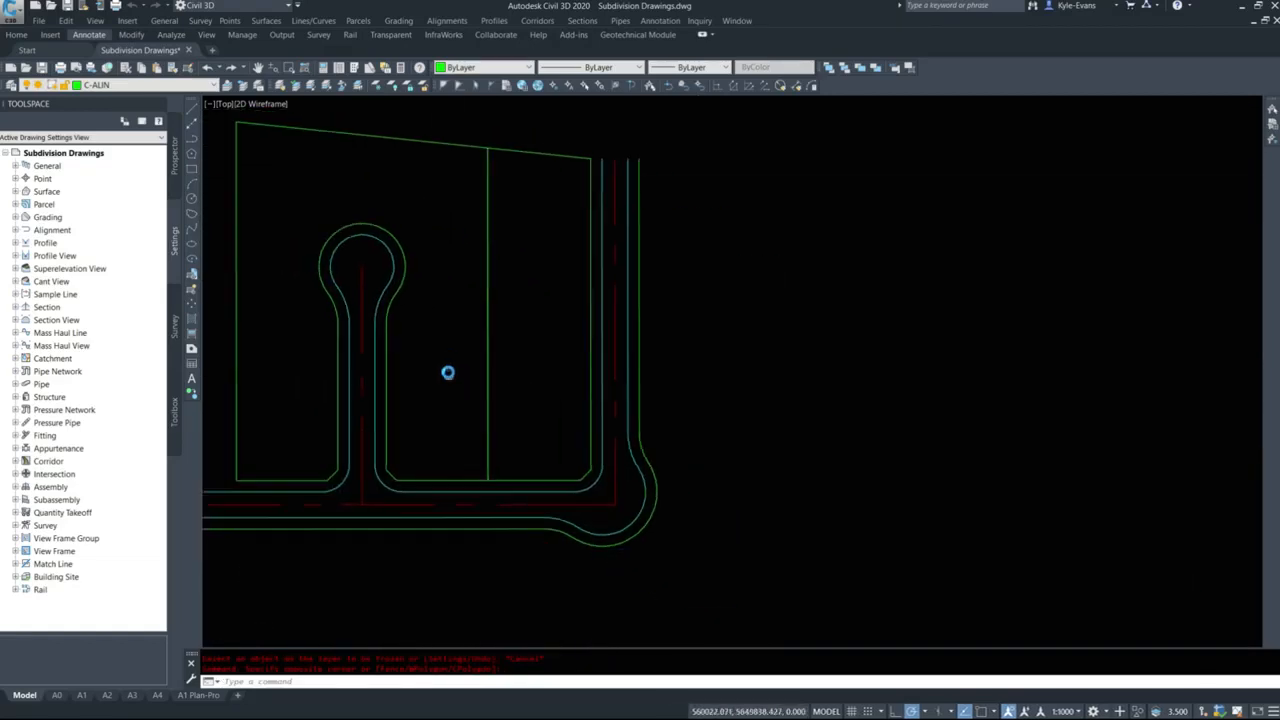
left_click(514, 242)
left_click(467, 284)
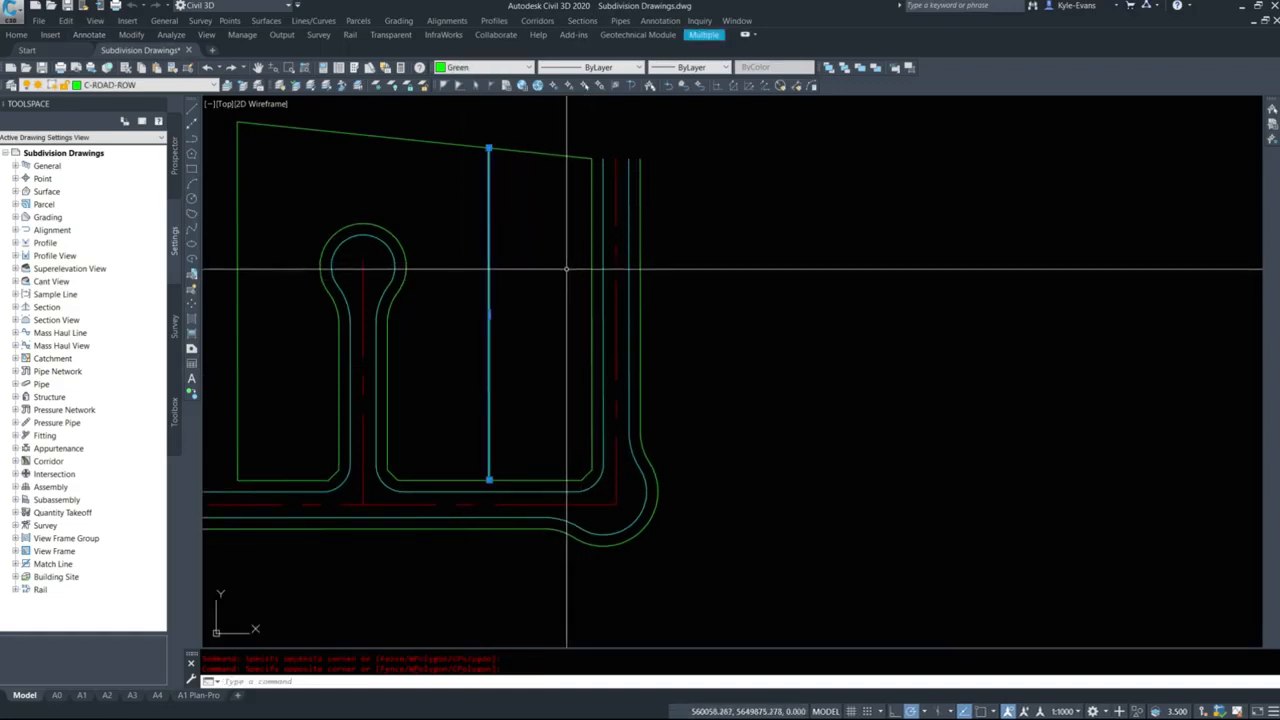
key("Escape")
left_click(490, 260)
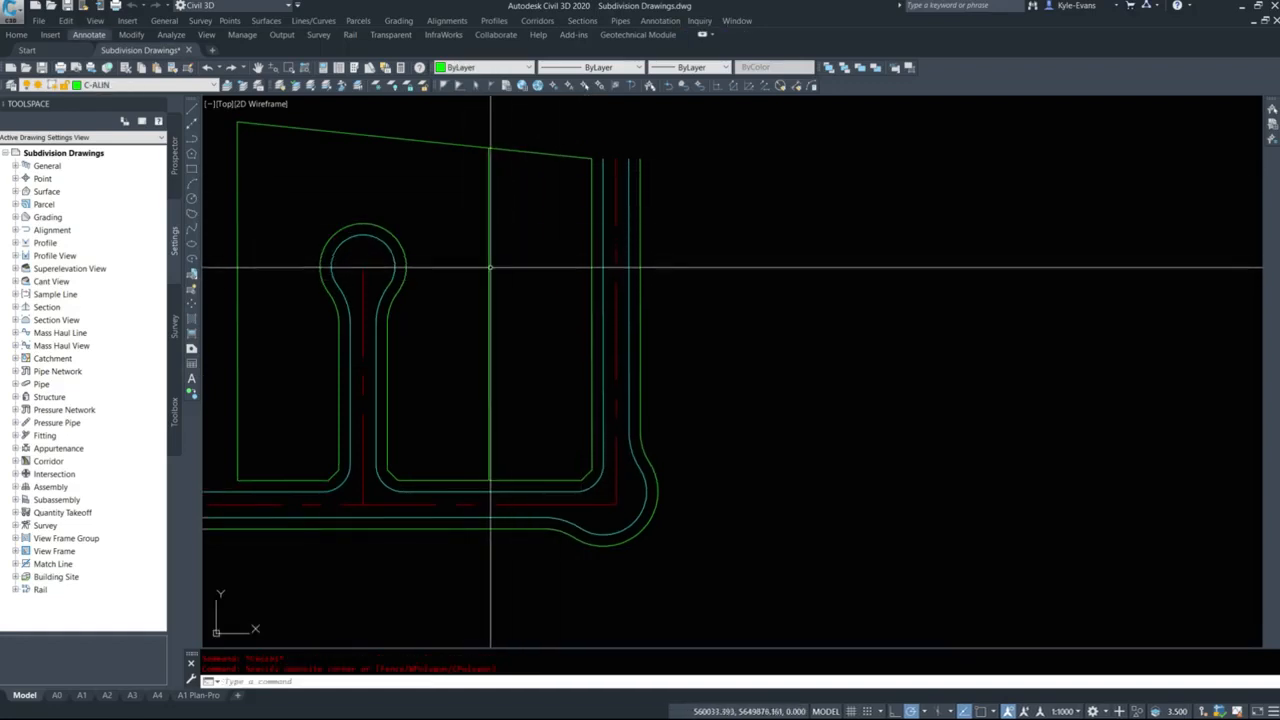
left_click(493, 272)
key("Delete")
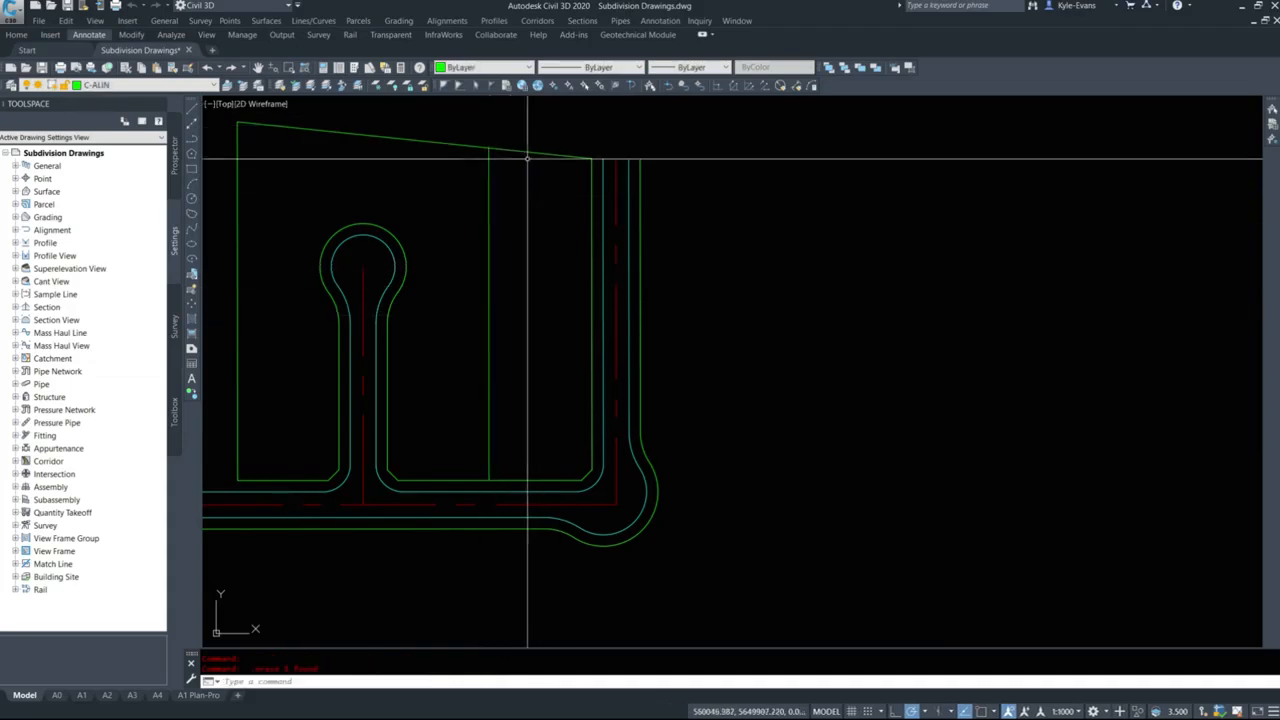
Select the sloping north boundary line to check it for duplicates, and clear the selection.
left_click(572, 134)
left_click(519, 167)
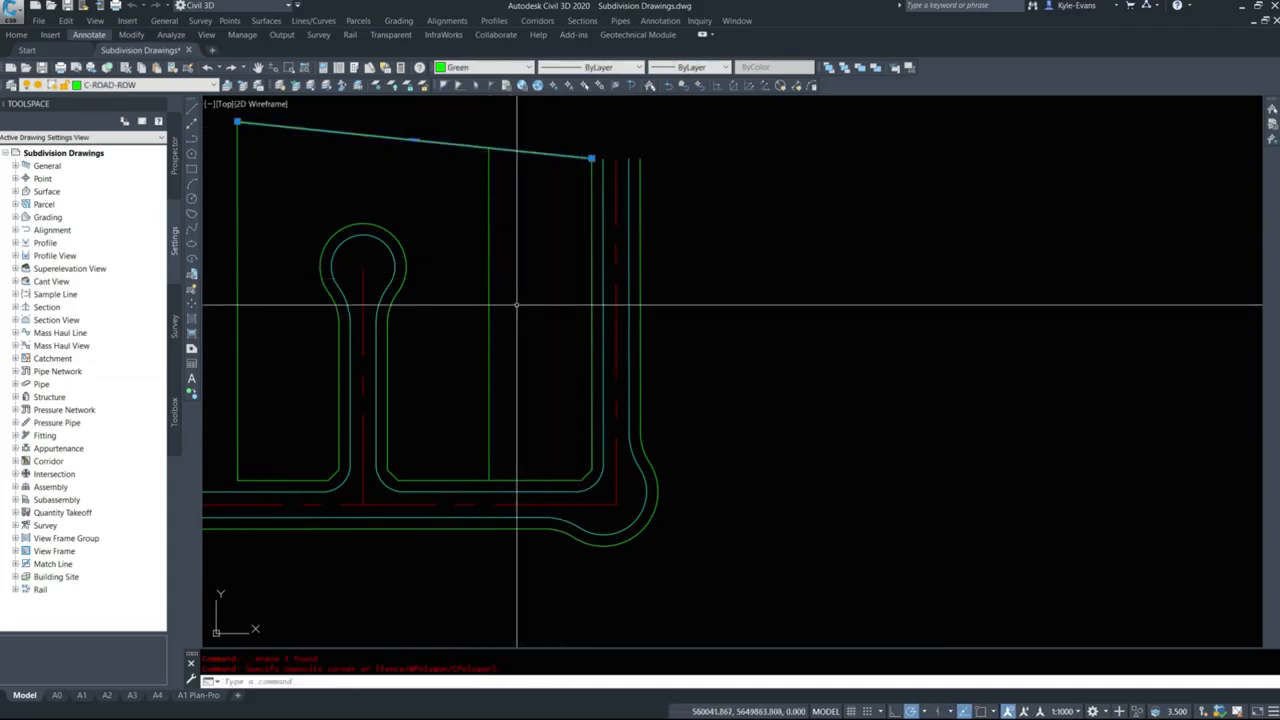
key("Escape")
key("Escape")
key("Escape")
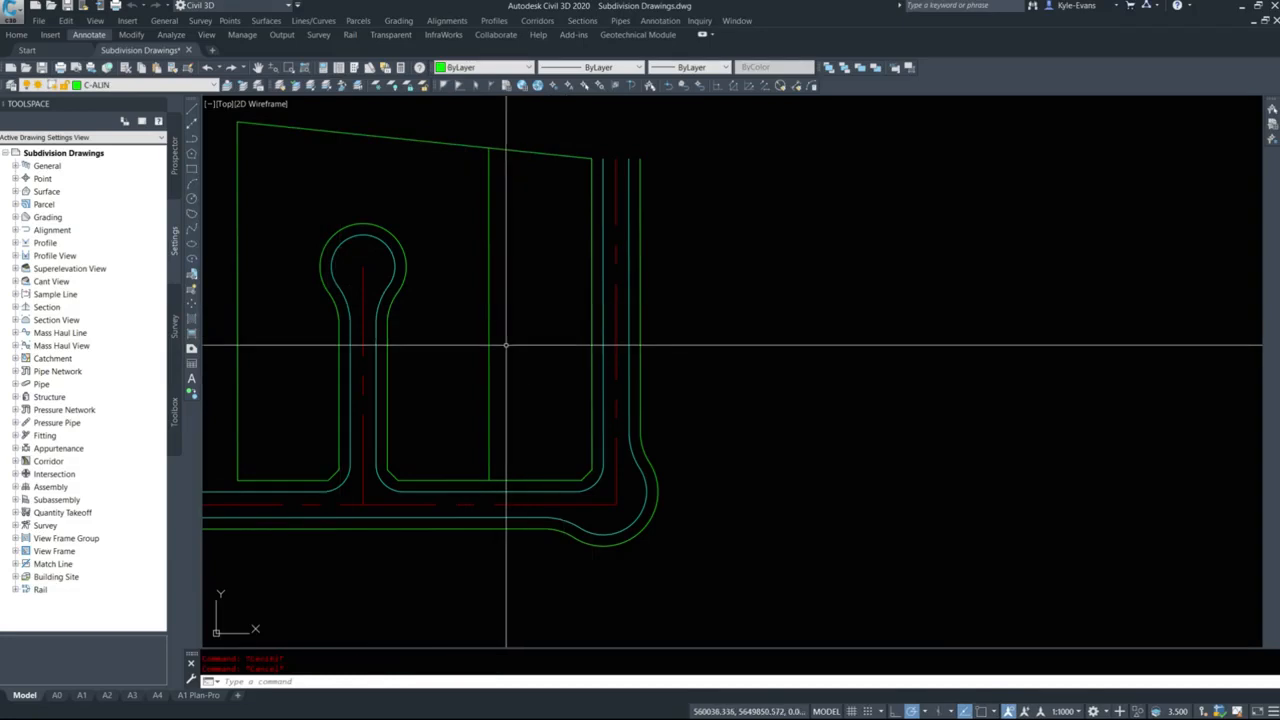
Create closed boundary polylines with BPOLY by picking an internal point in each of the two lots.
type("Bo")
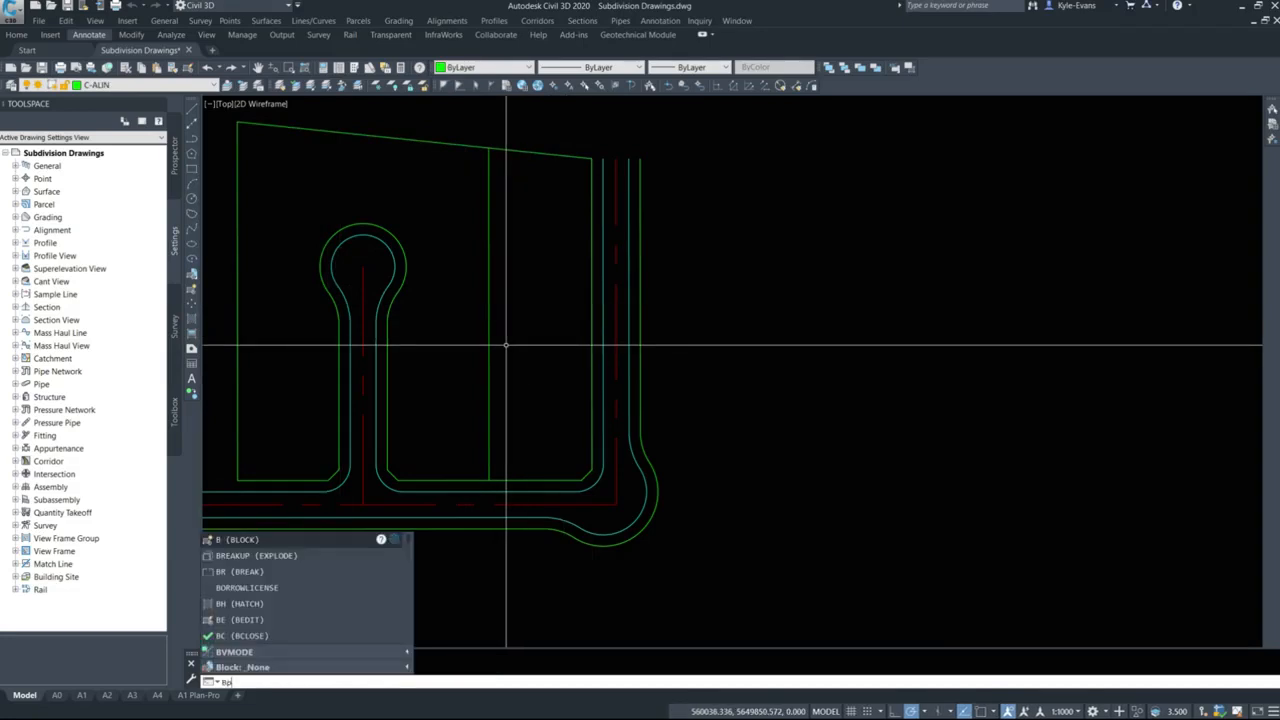
type("oly")
key("Return")
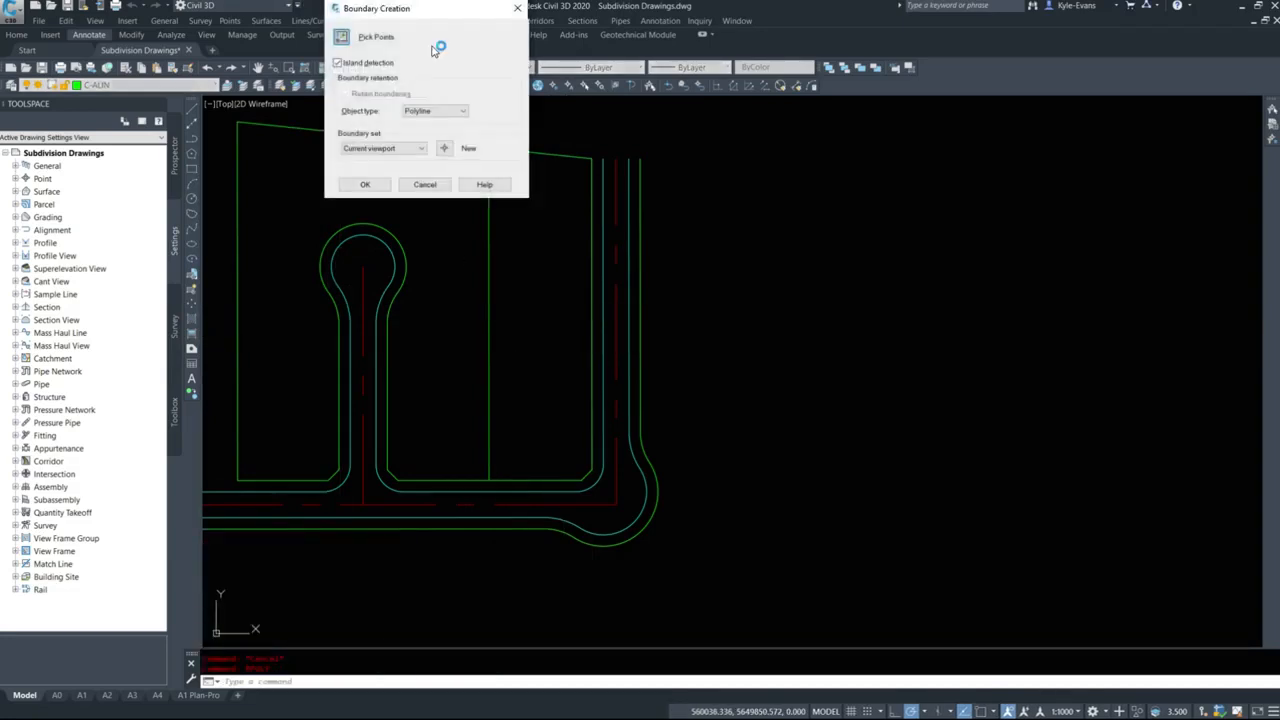
left_click(341, 38)
left_click(351, 183)
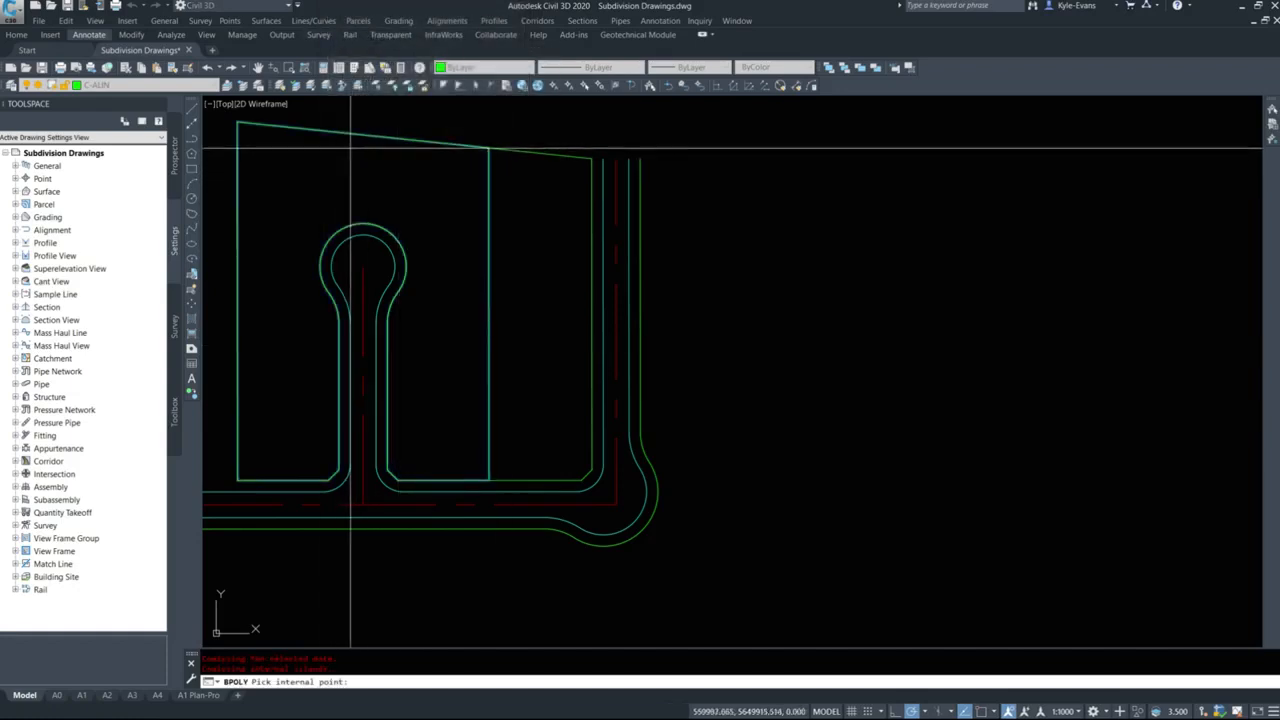
left_click(579, 248)
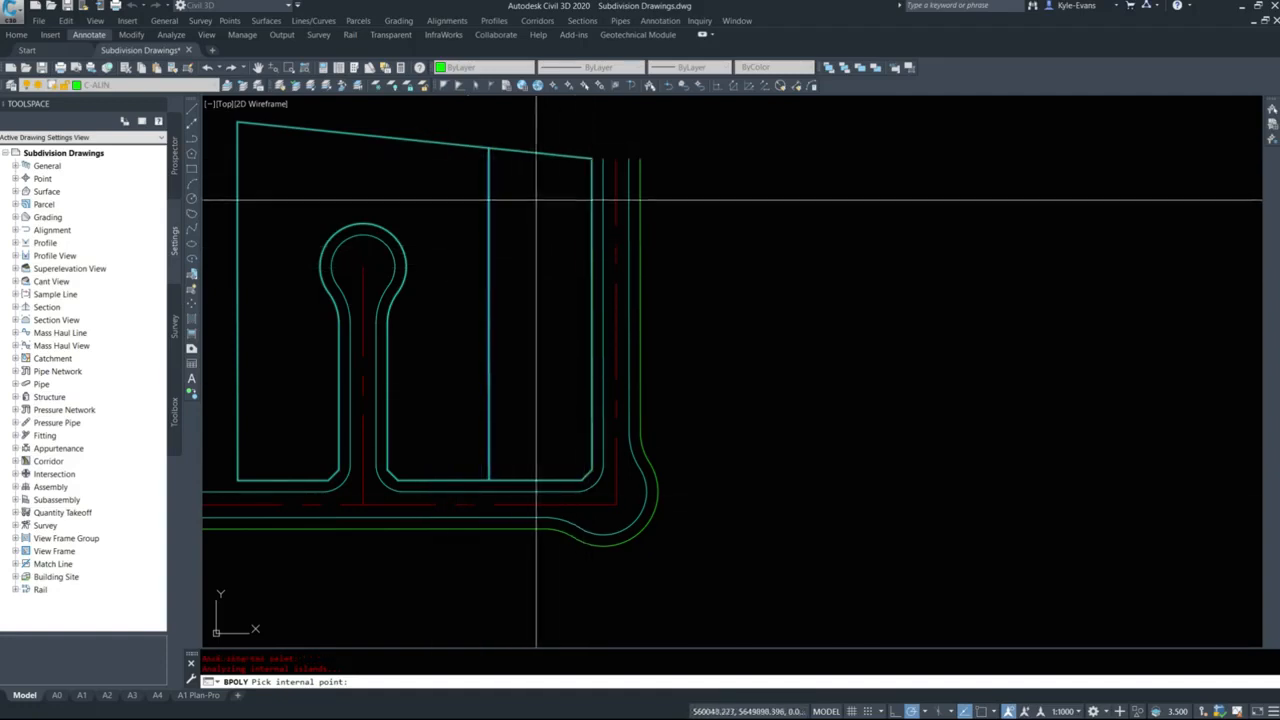
key("Return")
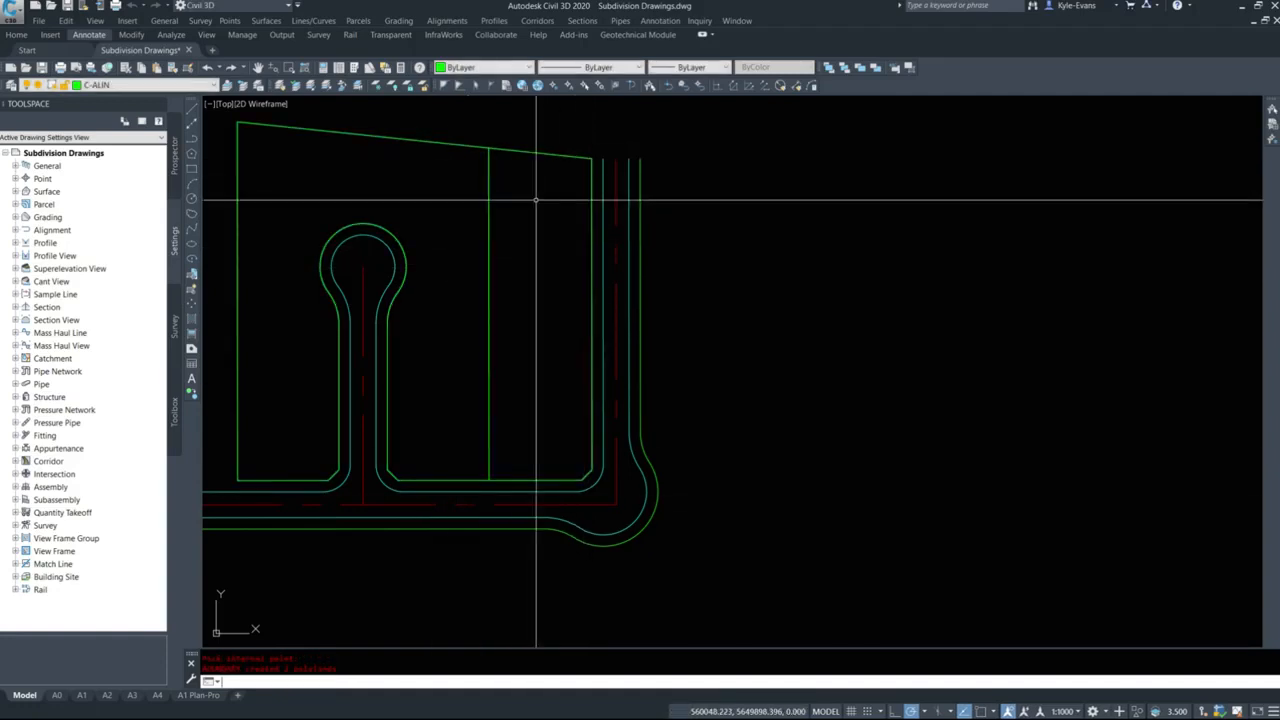
Select the new lot boundary polylines to check their extents, and clear the selection.
left_click(541, 152)
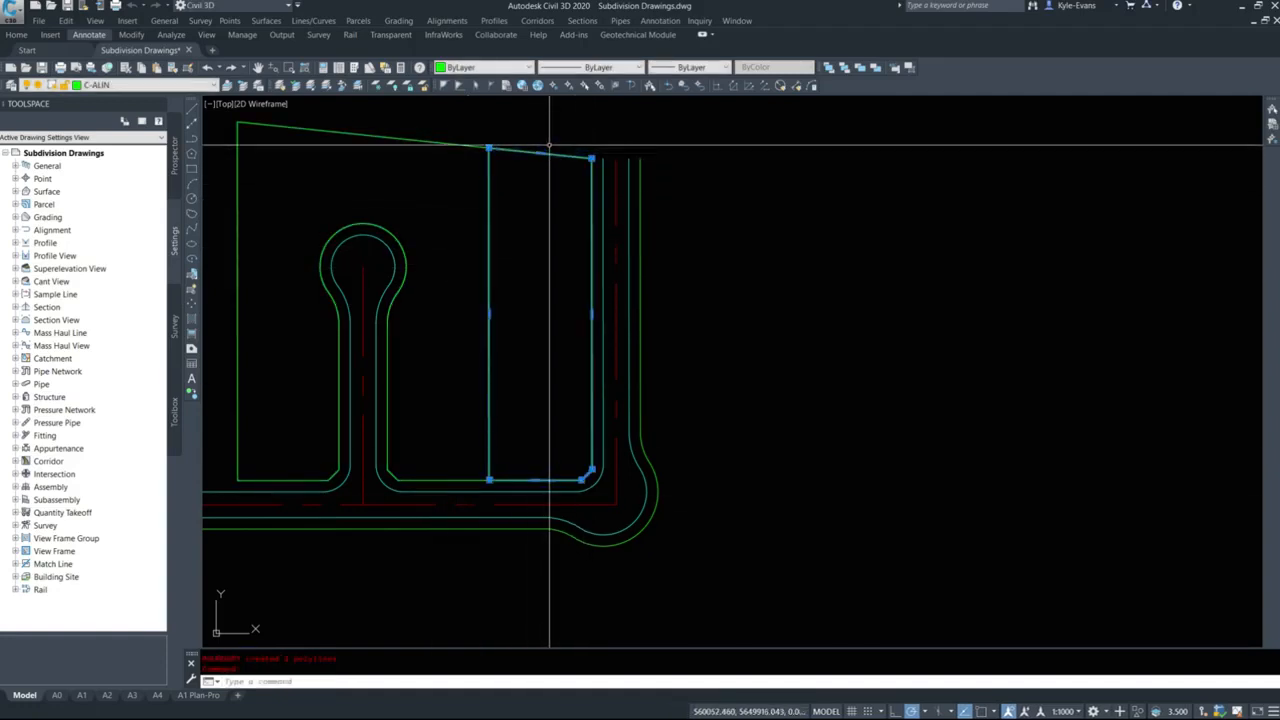
left_click(451, 141)
key("Escape")
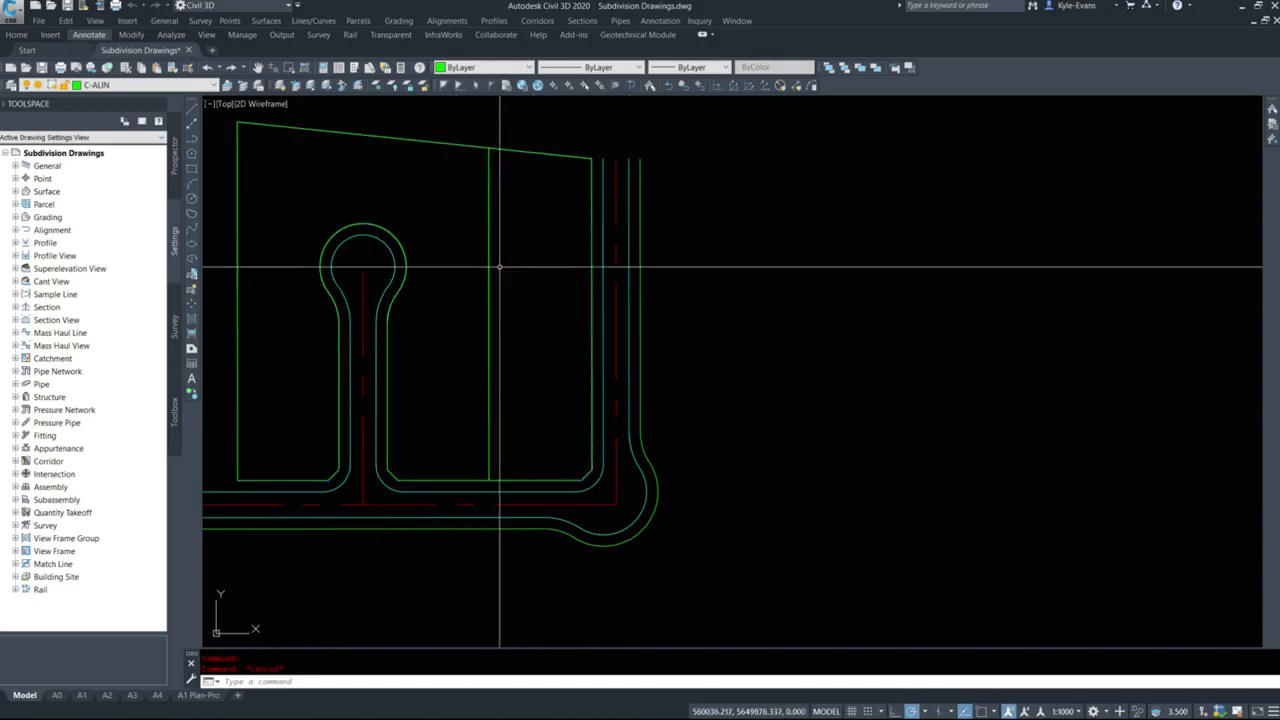
Examine the junction of the shared lot line and the north boundary for overlapping linework.
scroll(454, 165, "up", 6)
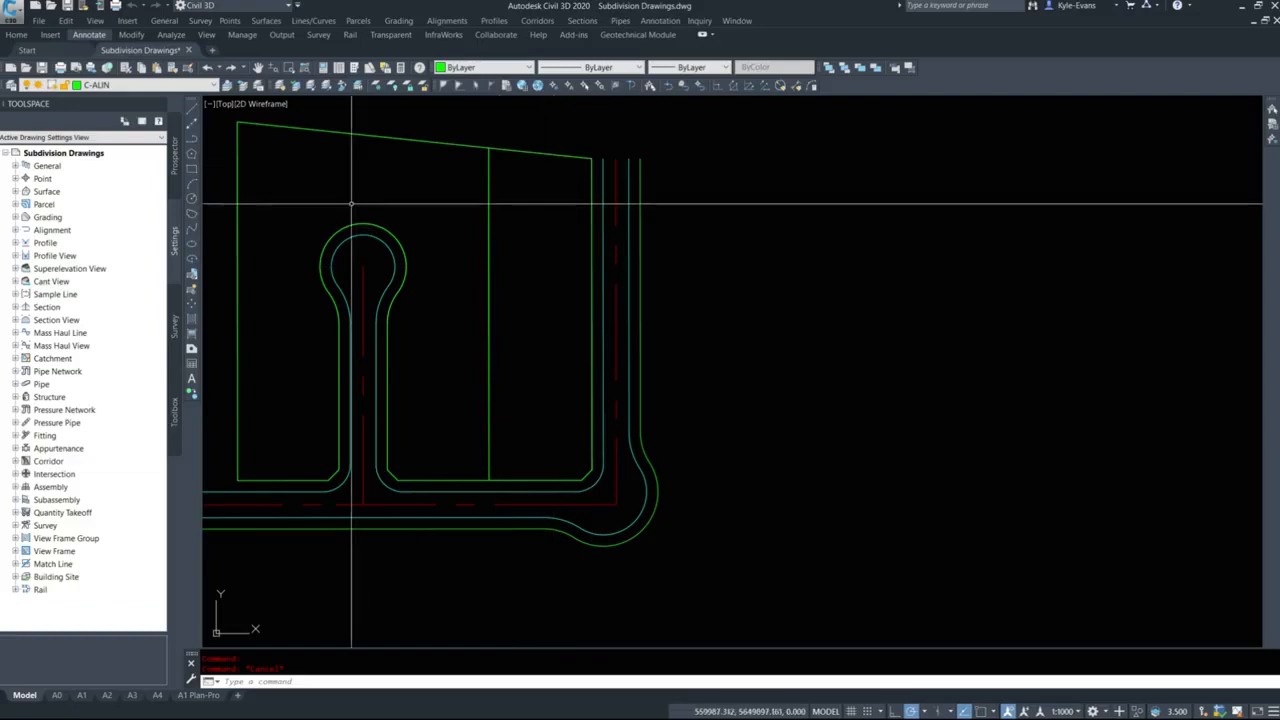
middle_click_drag(600, 98, 574, 234)
scroll(566, 212, "up", 7)
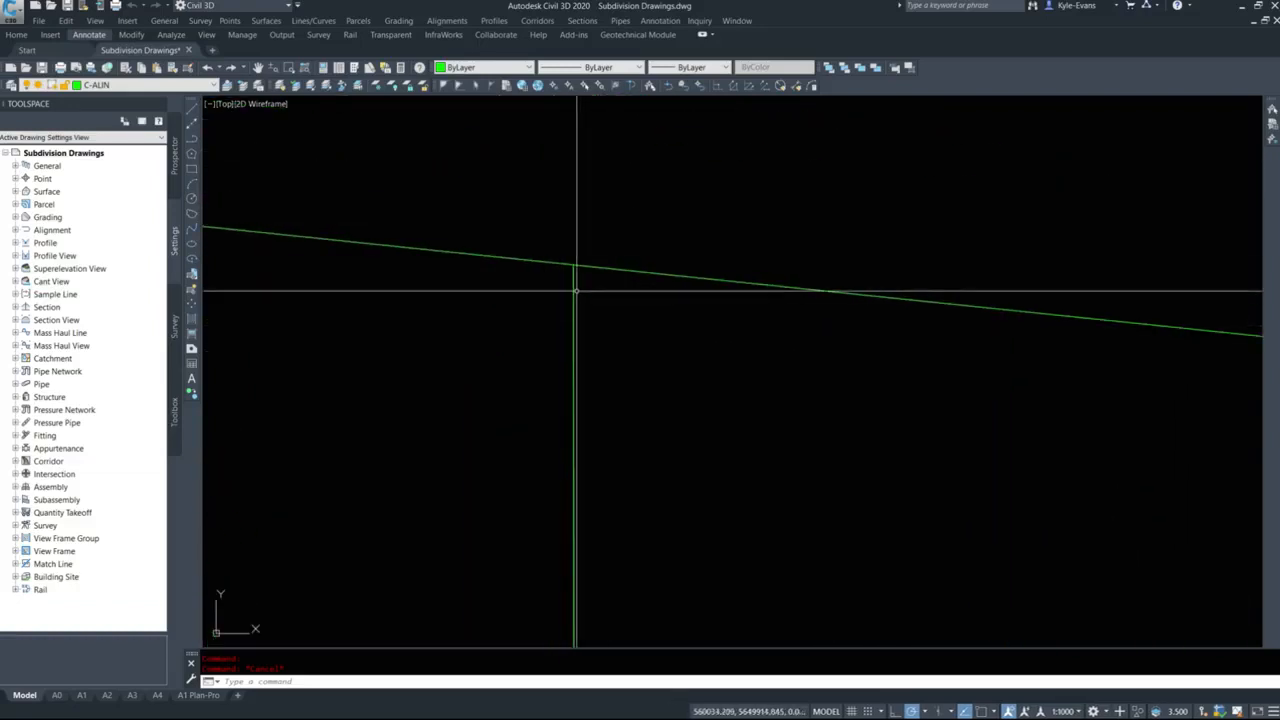
left_click(549, 233)
left_click(592, 265)
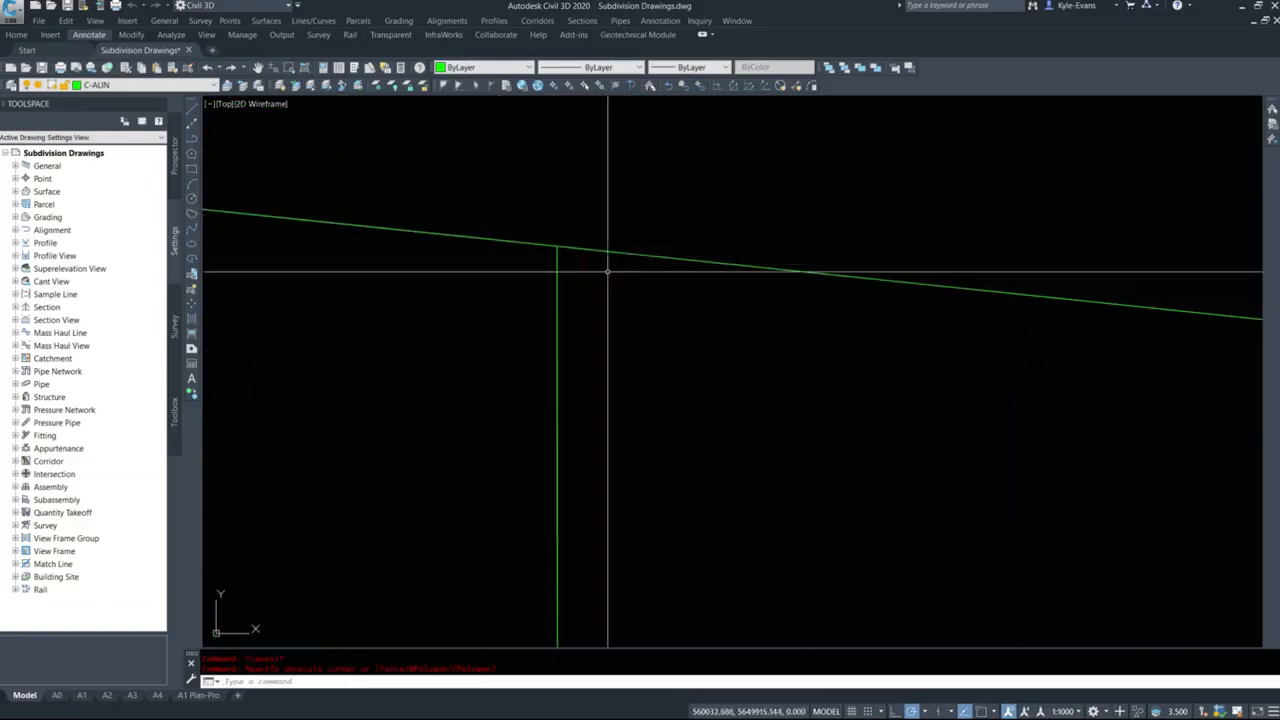
scroll(598, 205, "down", 8)
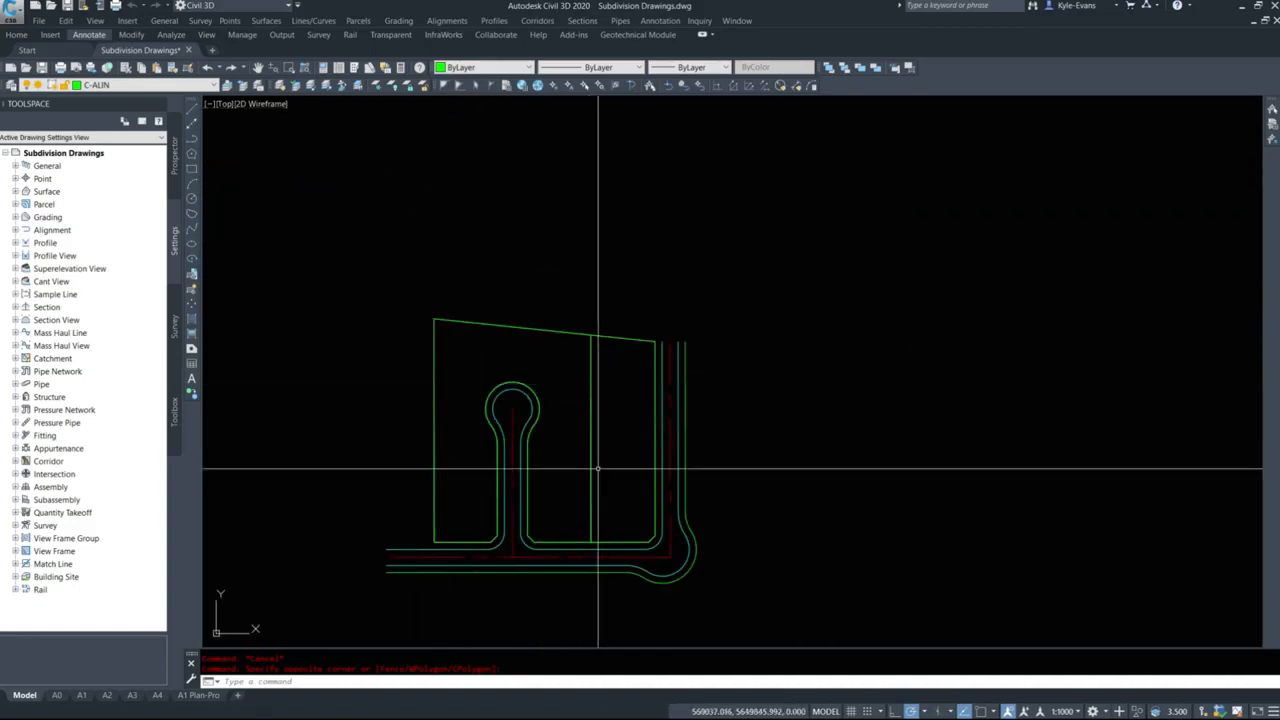
Select both closed lot boundary polylines and start Create Parcel from Objects on them.
middle_click_drag(630, 448, 583, 351)
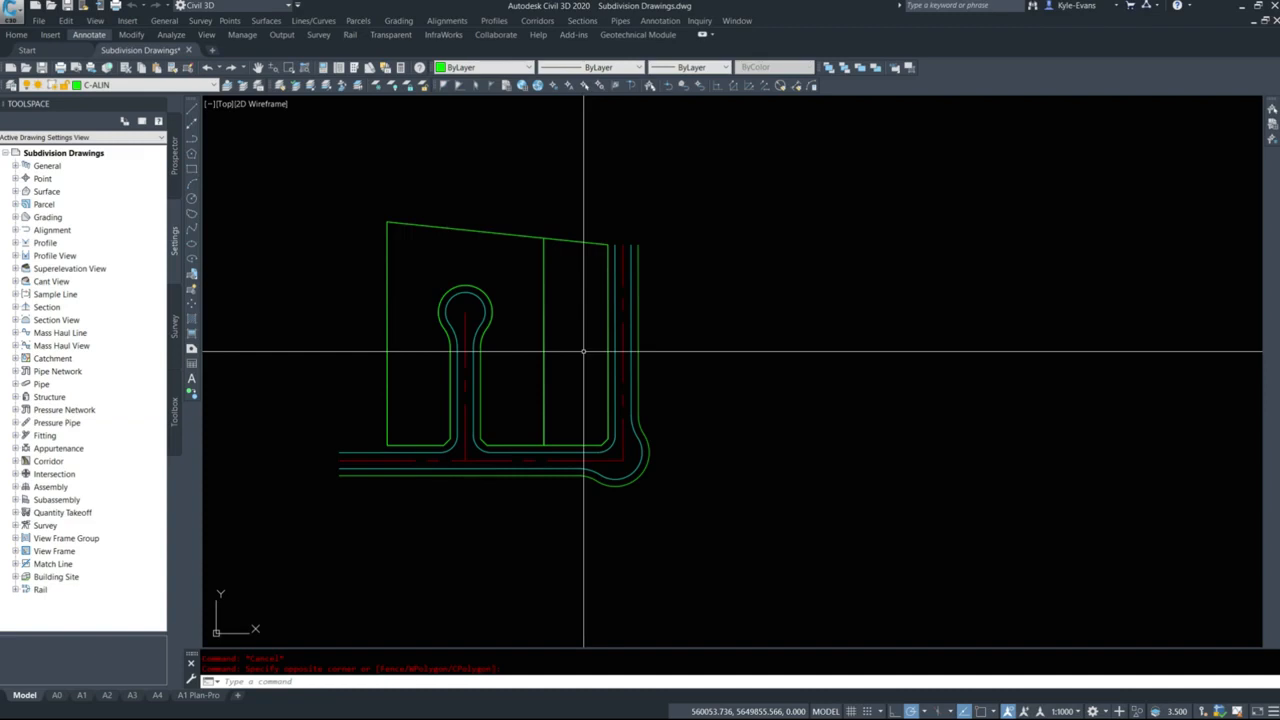
scroll(501, 340, "up", 2)
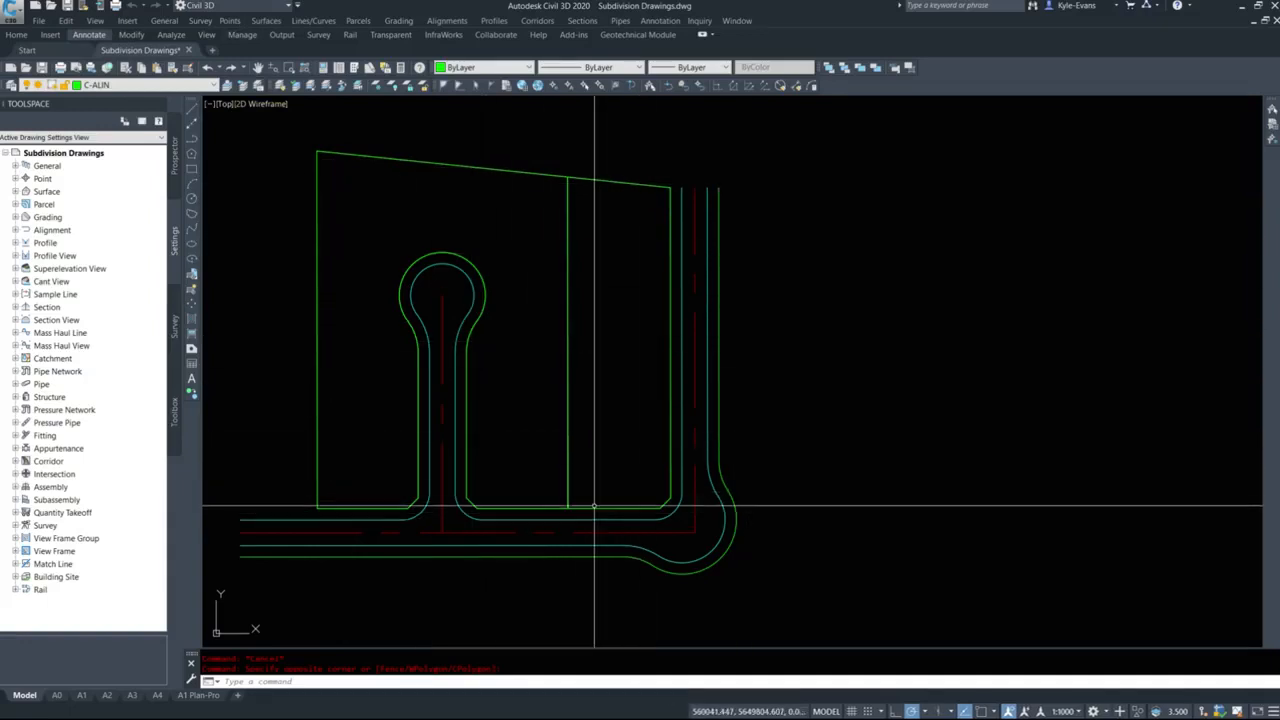
middle_click_drag(516, 289, 462, 297)
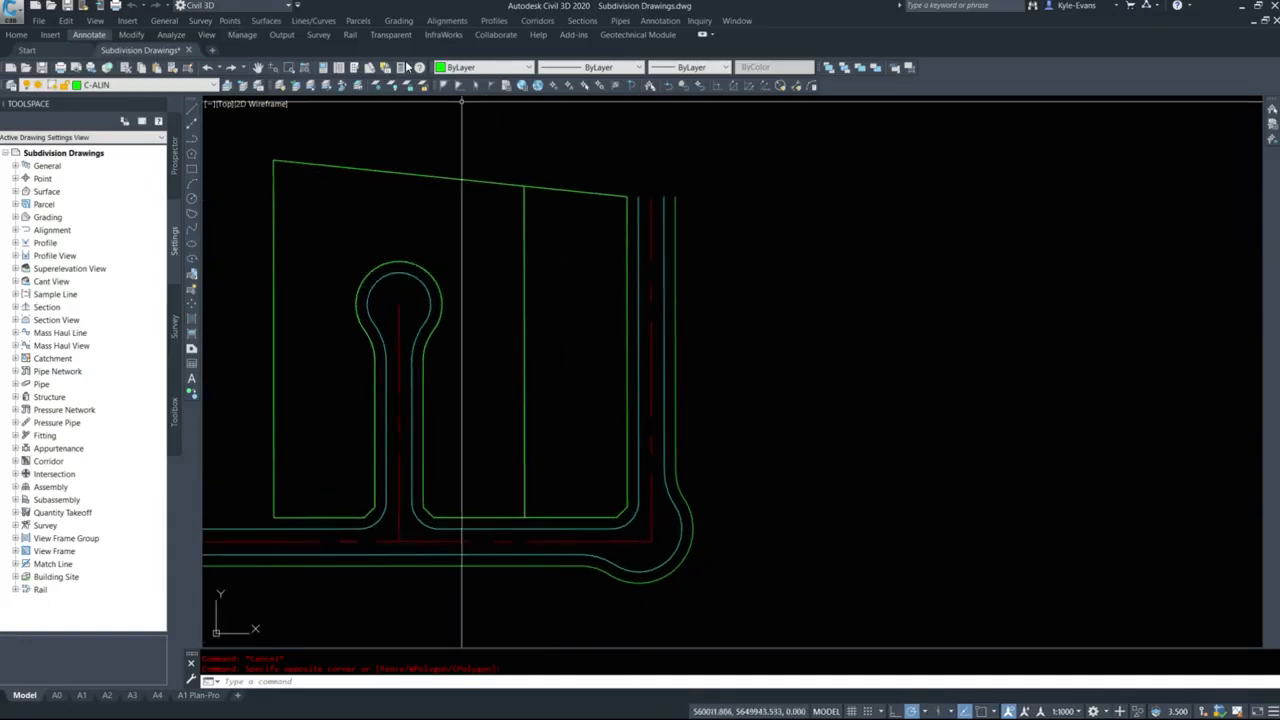
left_click(462, 178)
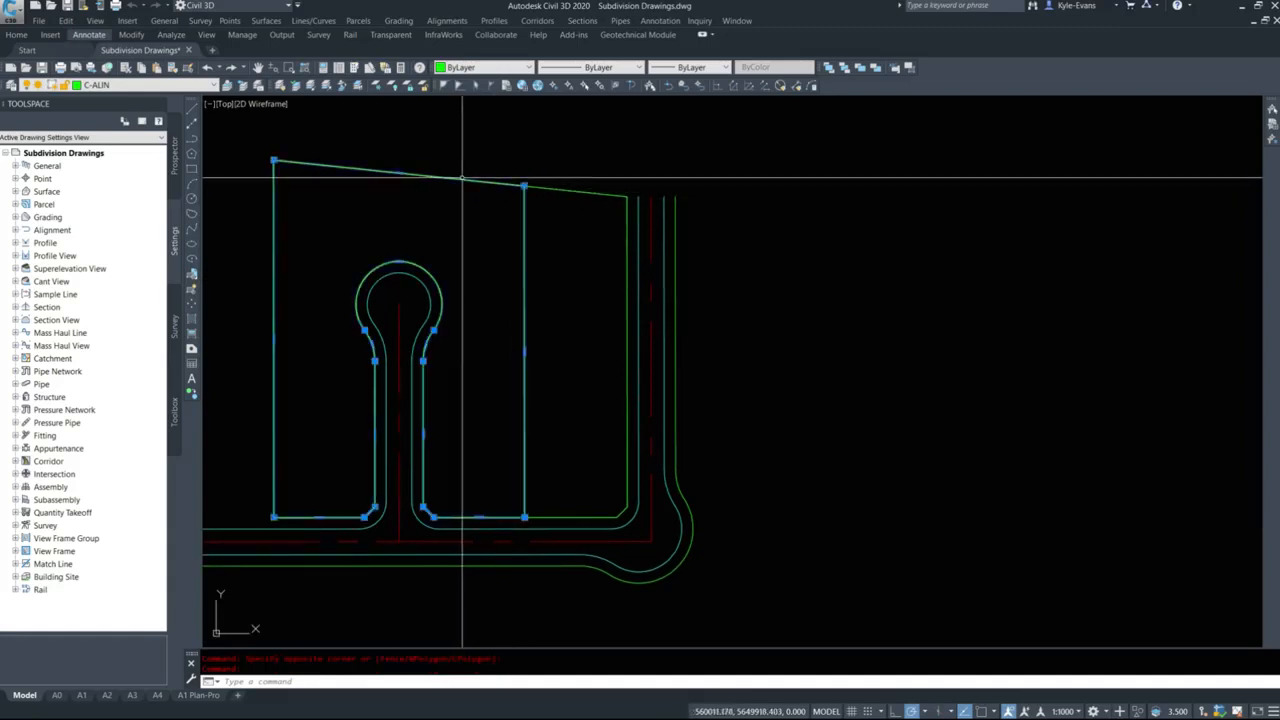
left_click(570, 191)
middle_click_drag(502, 446, 564, 453)
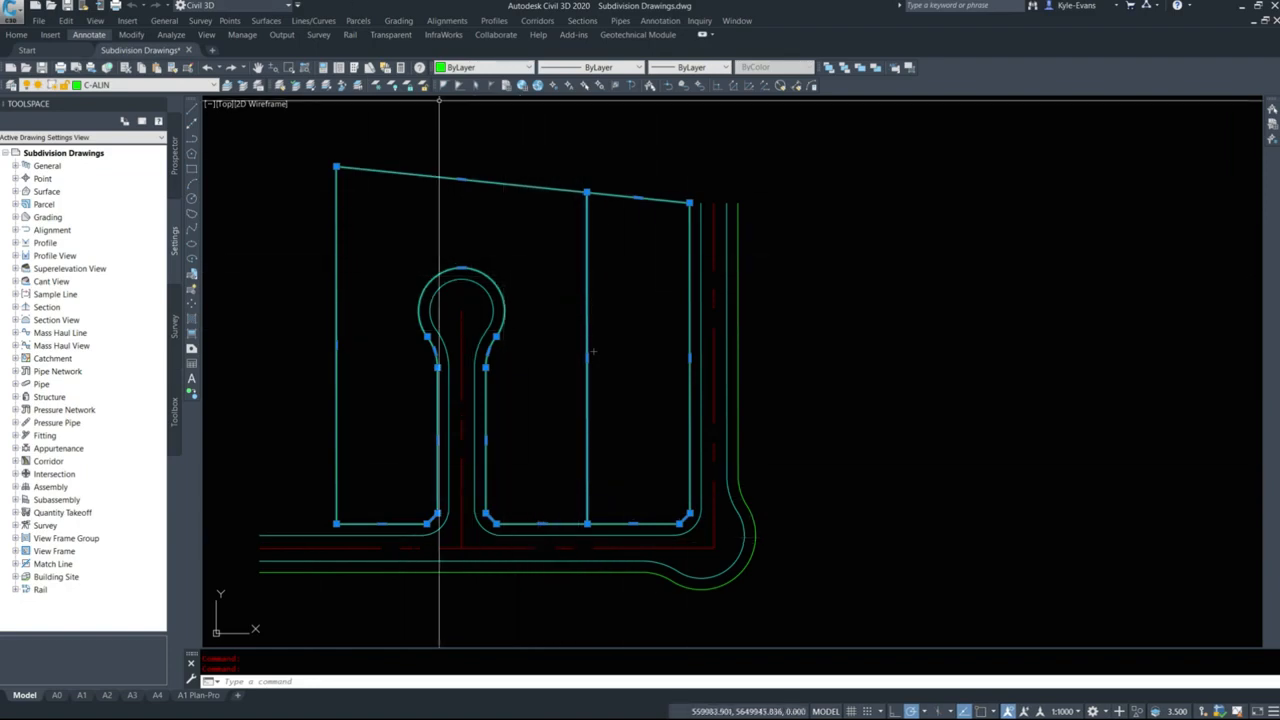
left_click(358, 21)
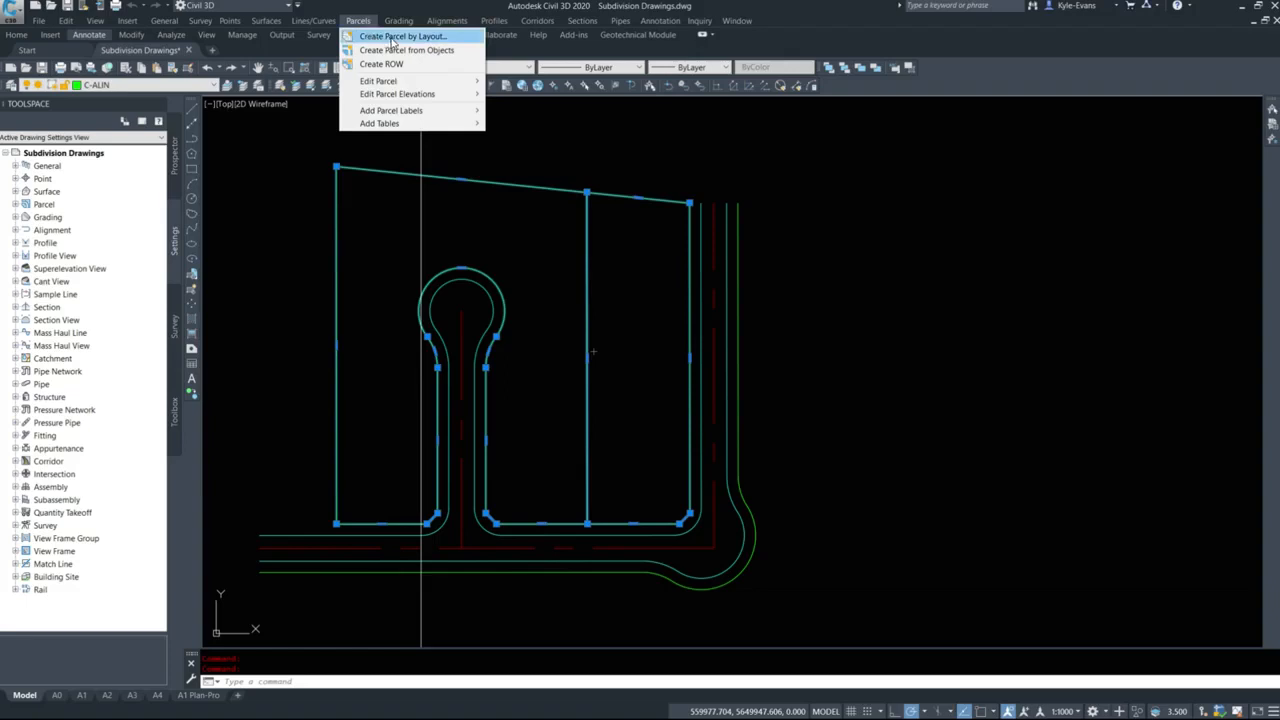
left_click(400, 52)
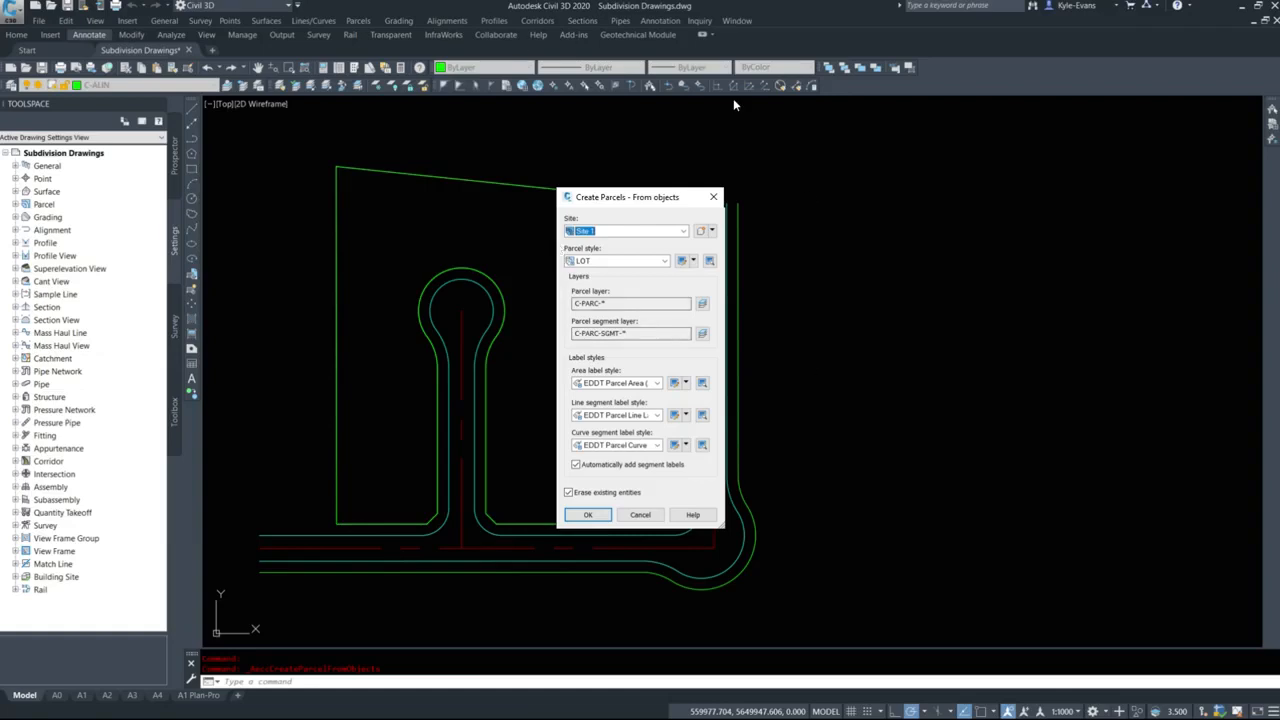
Create a new site named "Parcels - Lots" for the parcels, leaving its 3D geometry settings at their defaults.
left_click(712, 231)
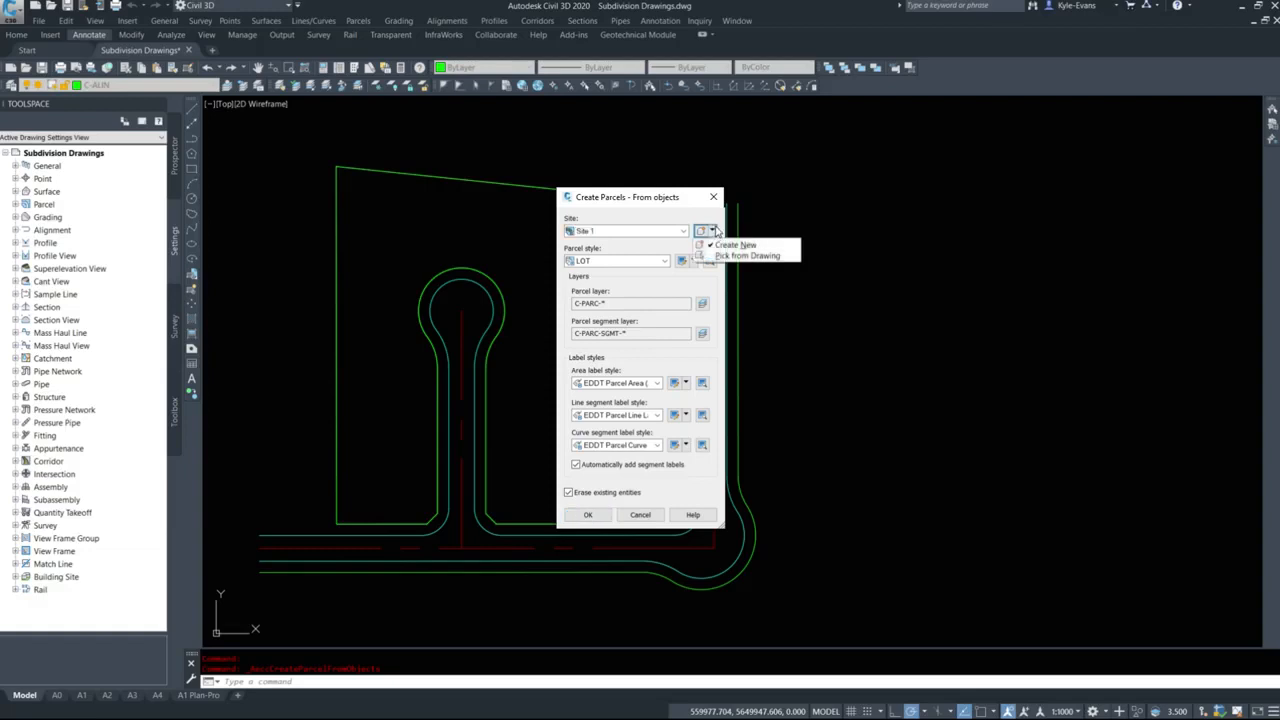
left_click(731, 245)
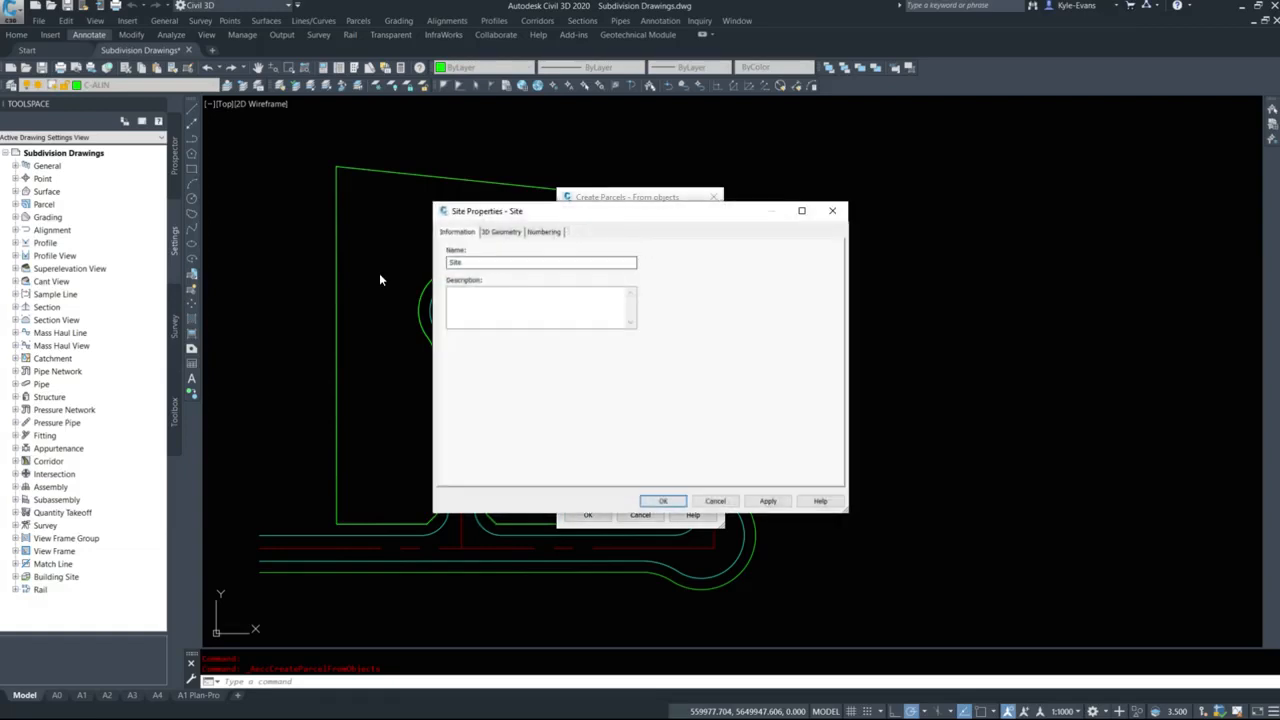
type("Fil")
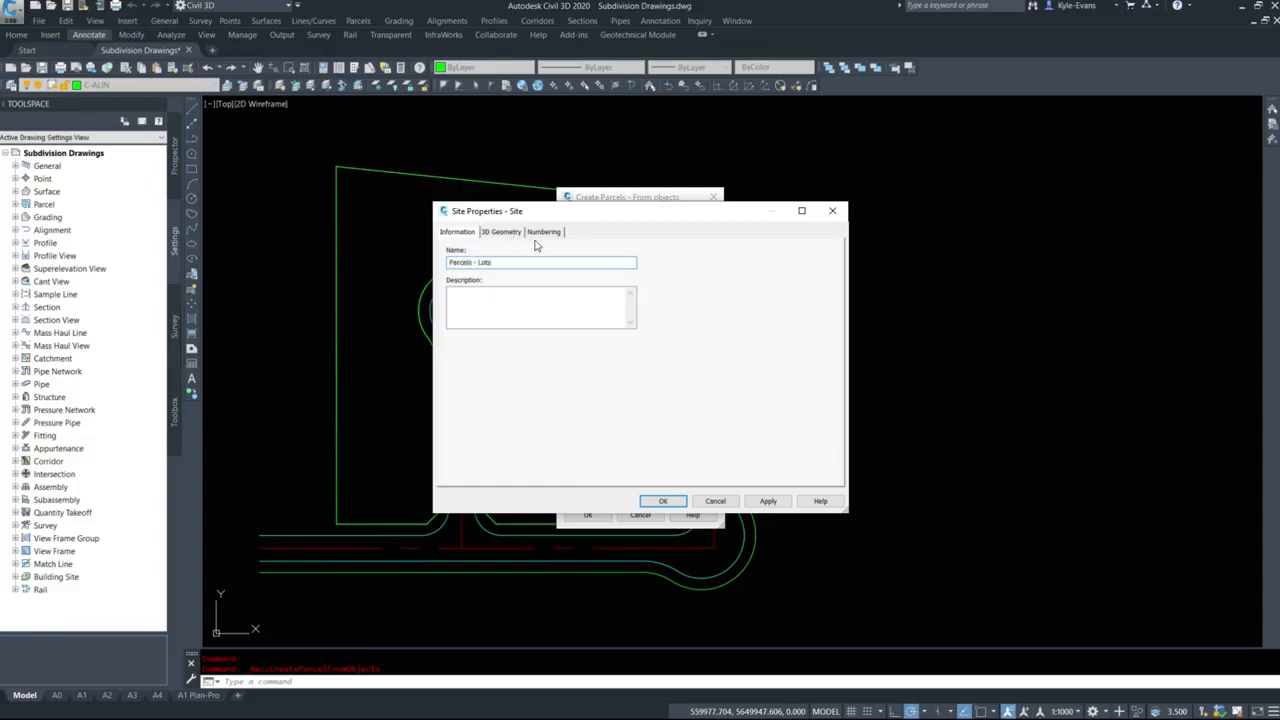
left_click(505, 232)
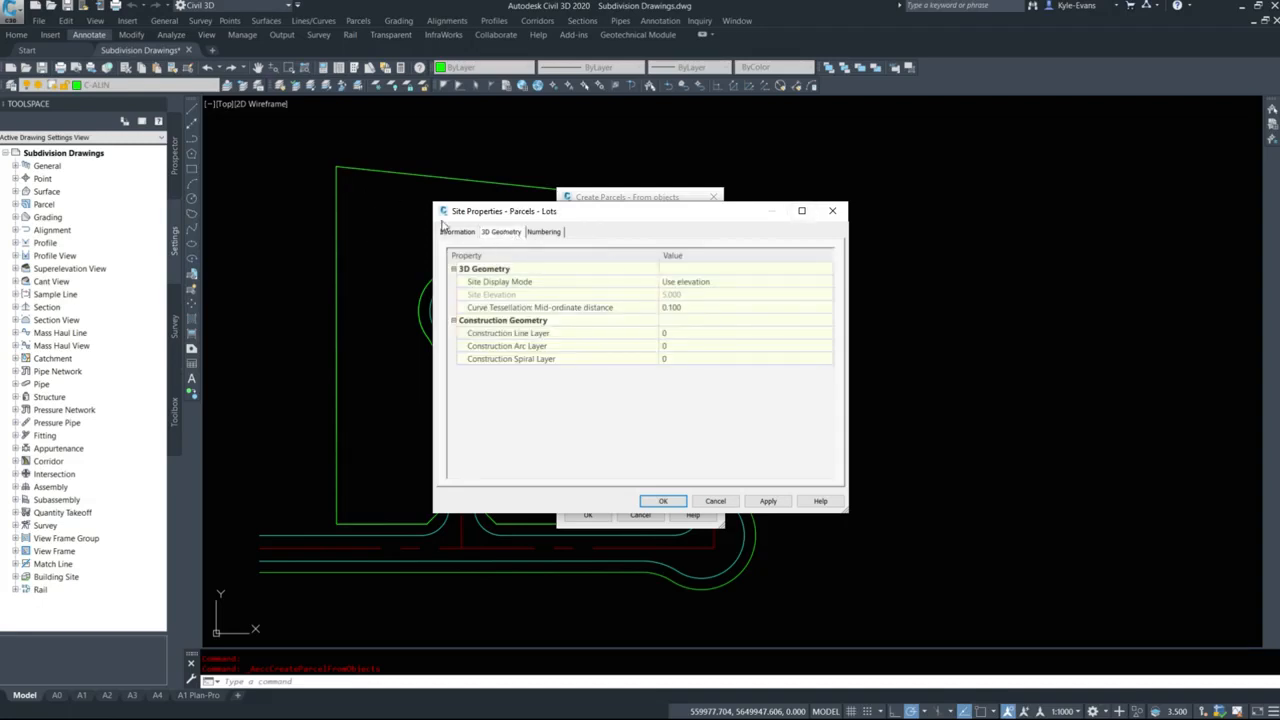
left_click(470, 233)
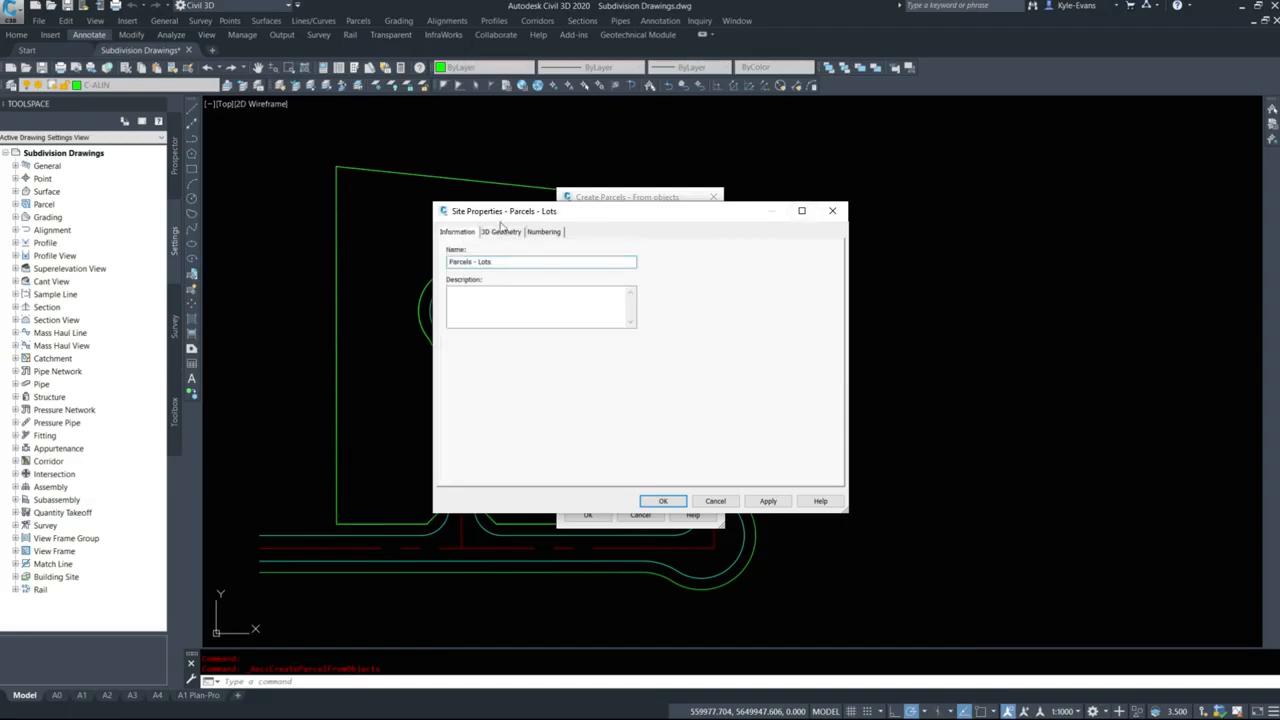
left_click(663, 501)
Set the parcel style to LOT and the area label to EDDT Parcel Area (2.0mm), keeping the default layers and EDDT line segment label.
left_click(625, 261)
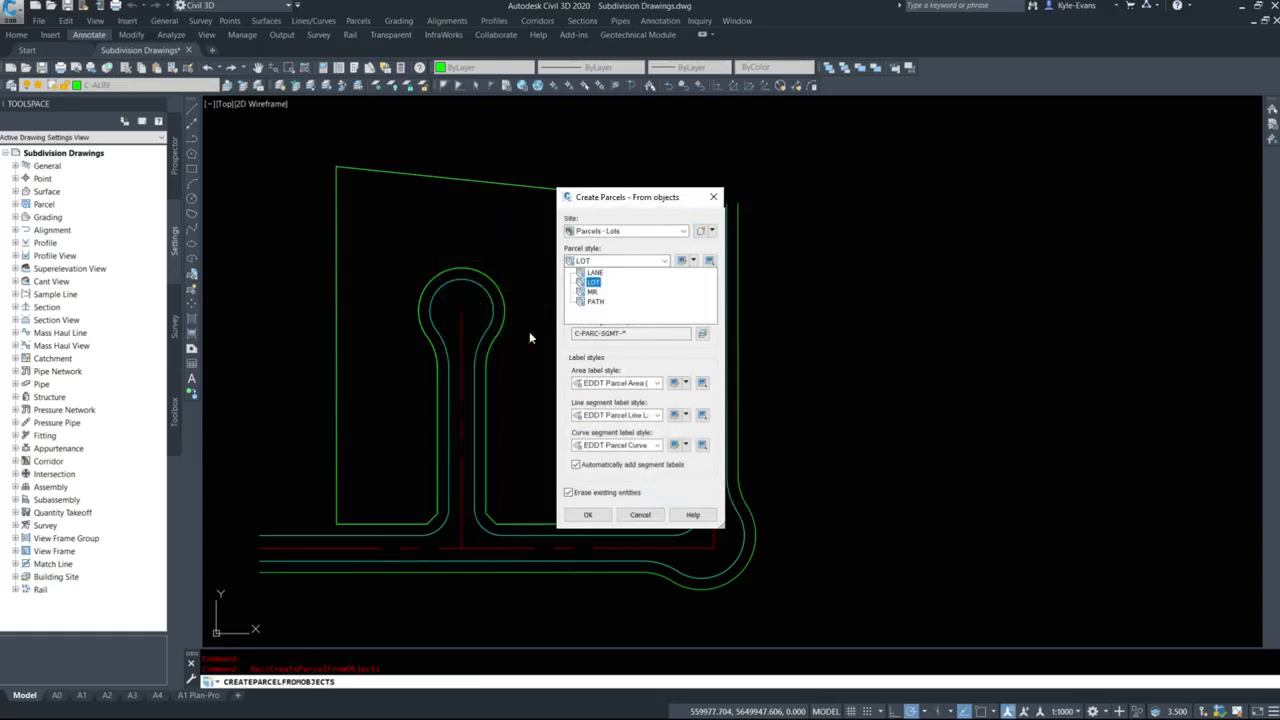
left_click(594, 282)
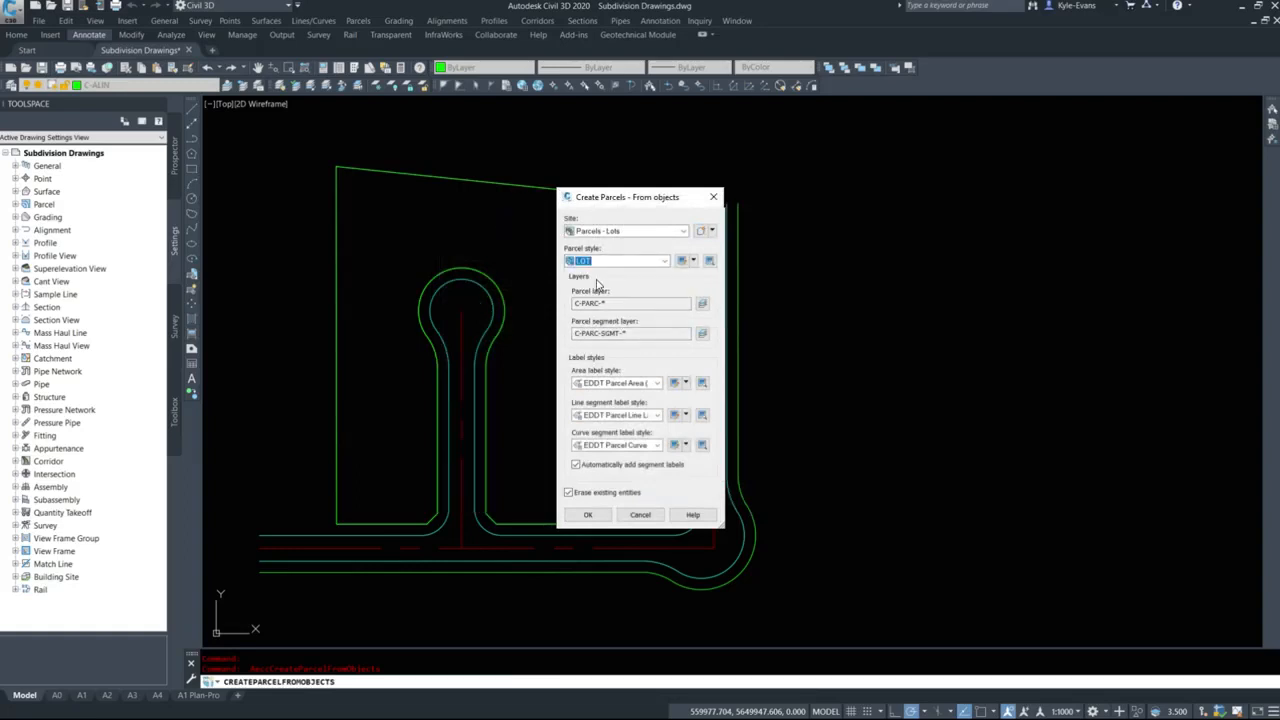
key("Tab")
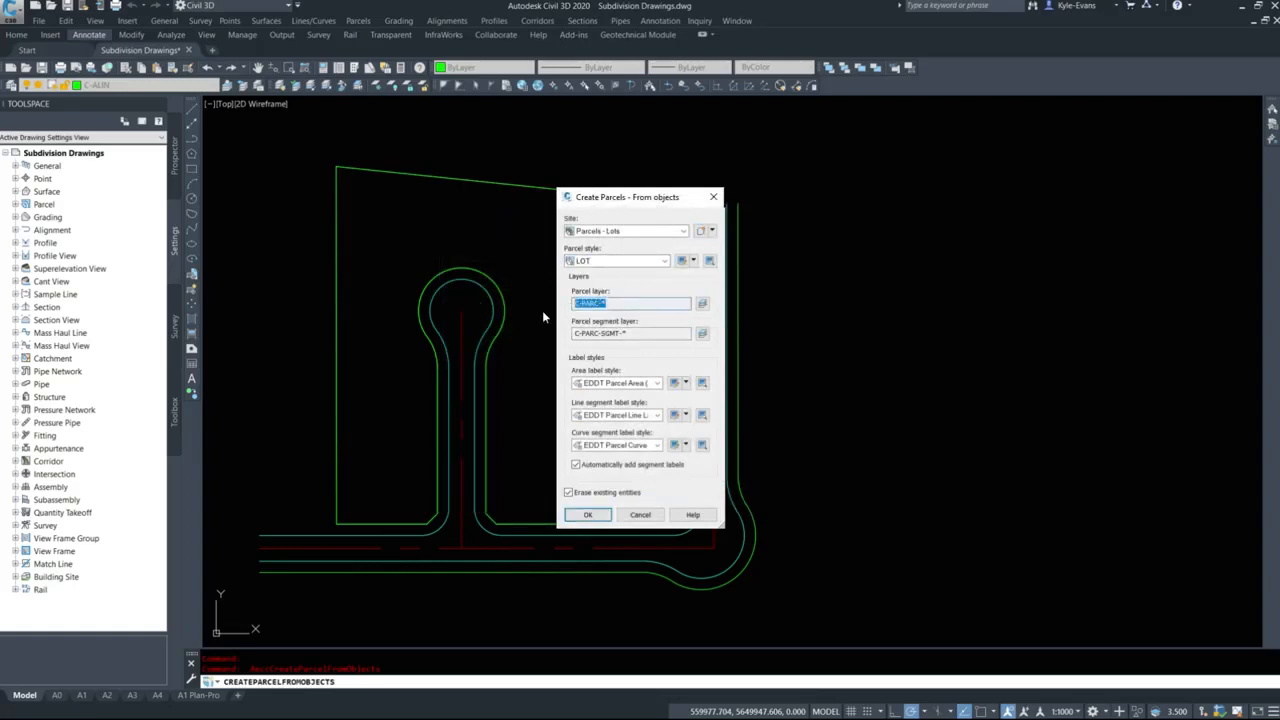
key("Tab")
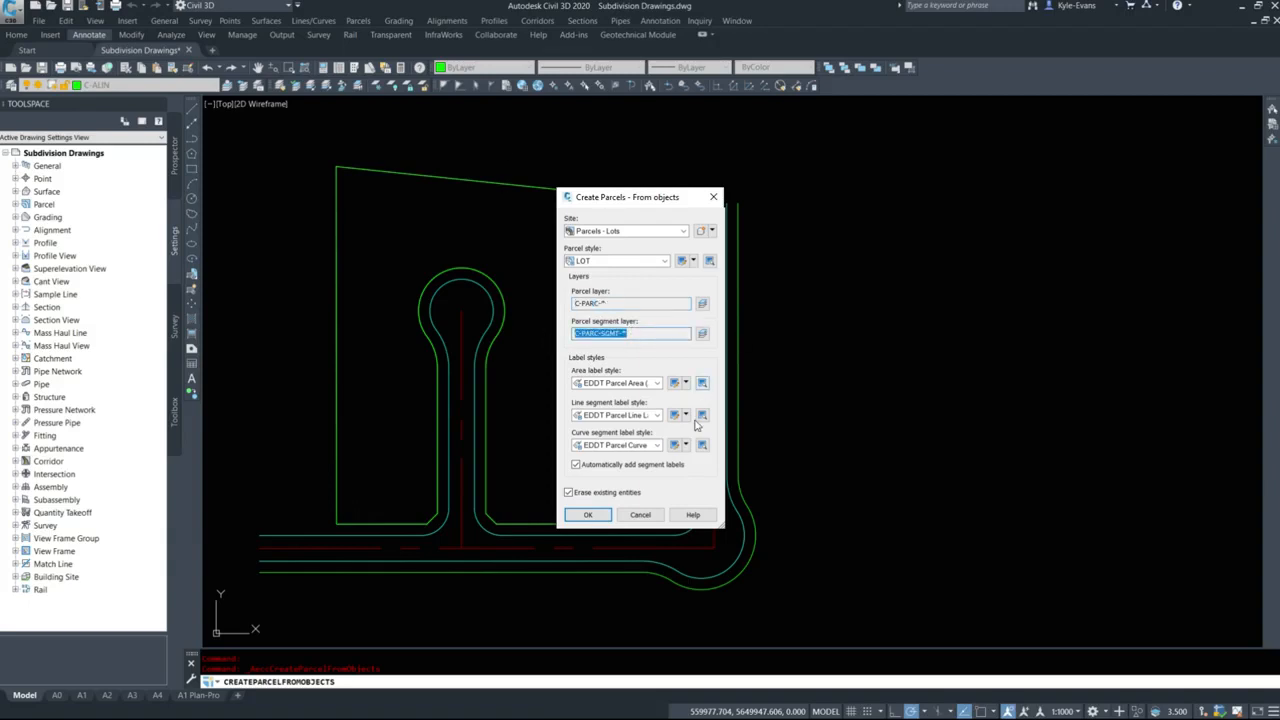
left_click(630, 384)
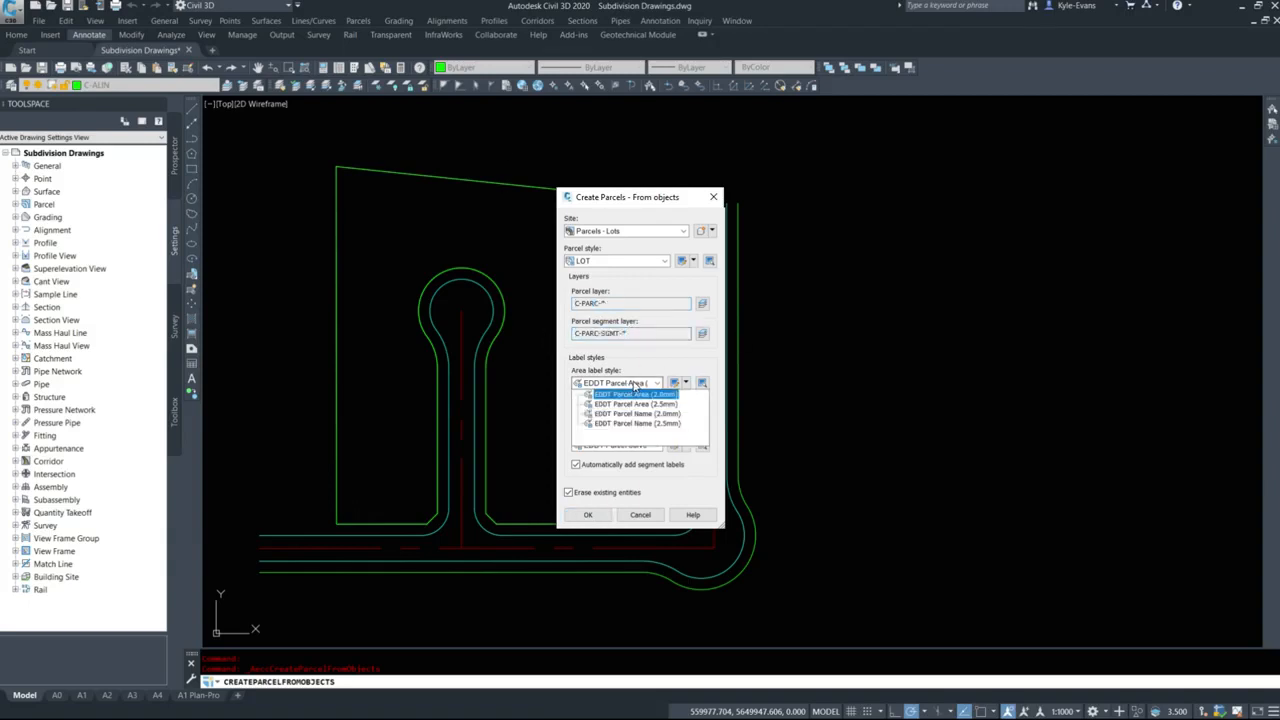
left_click(640, 396)
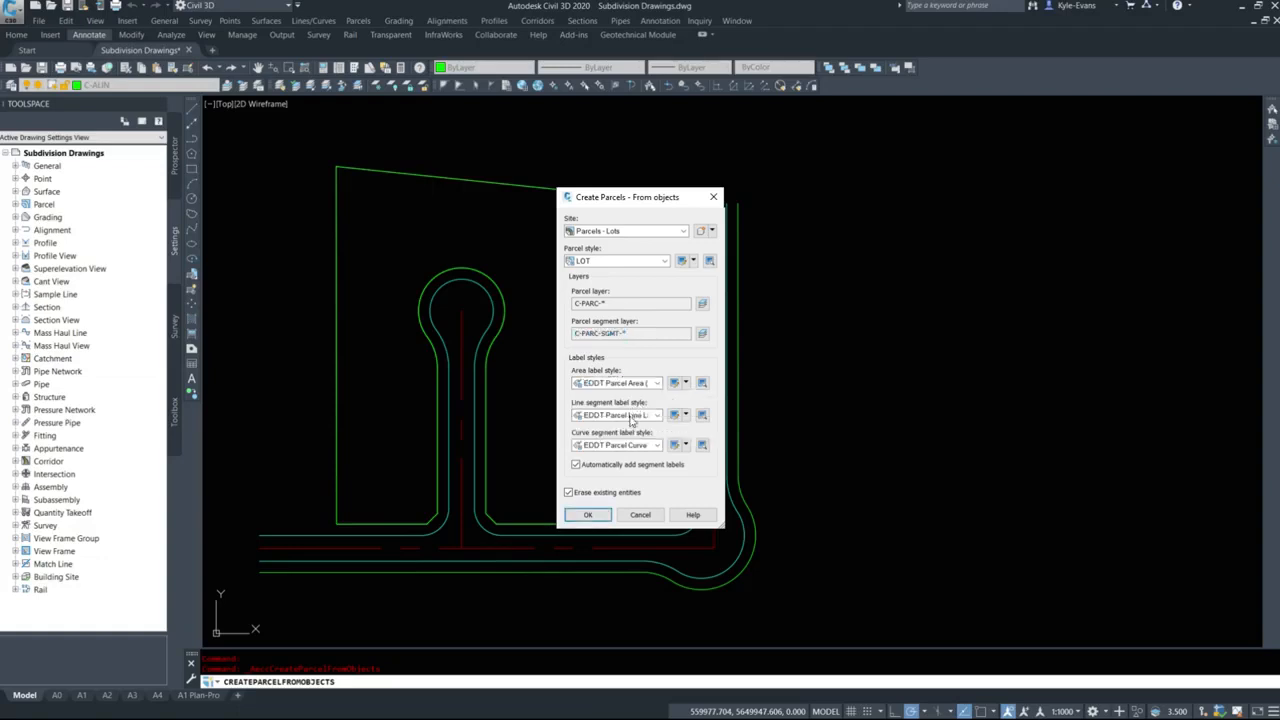
left_click(630, 415)
left_click(630, 425)
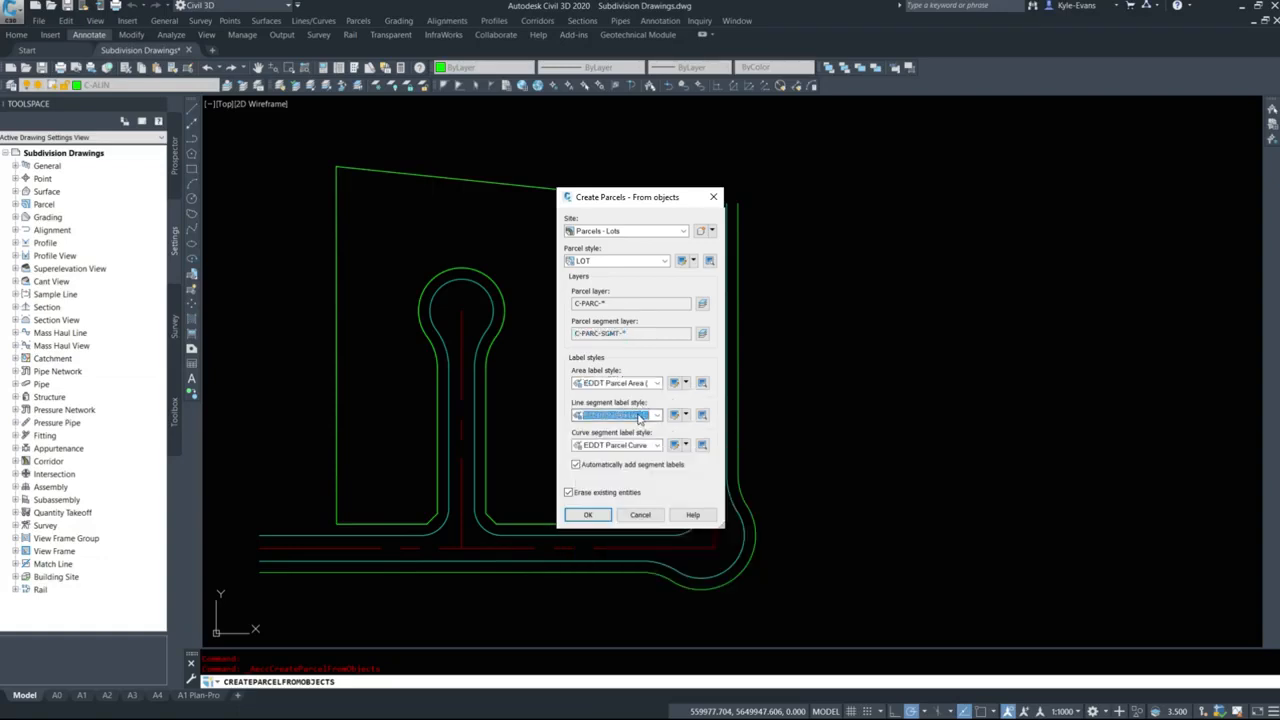
Turn off automatic segment labels, keep erasing of existing entities enabled, and create the parcels.
left_click(610, 467)
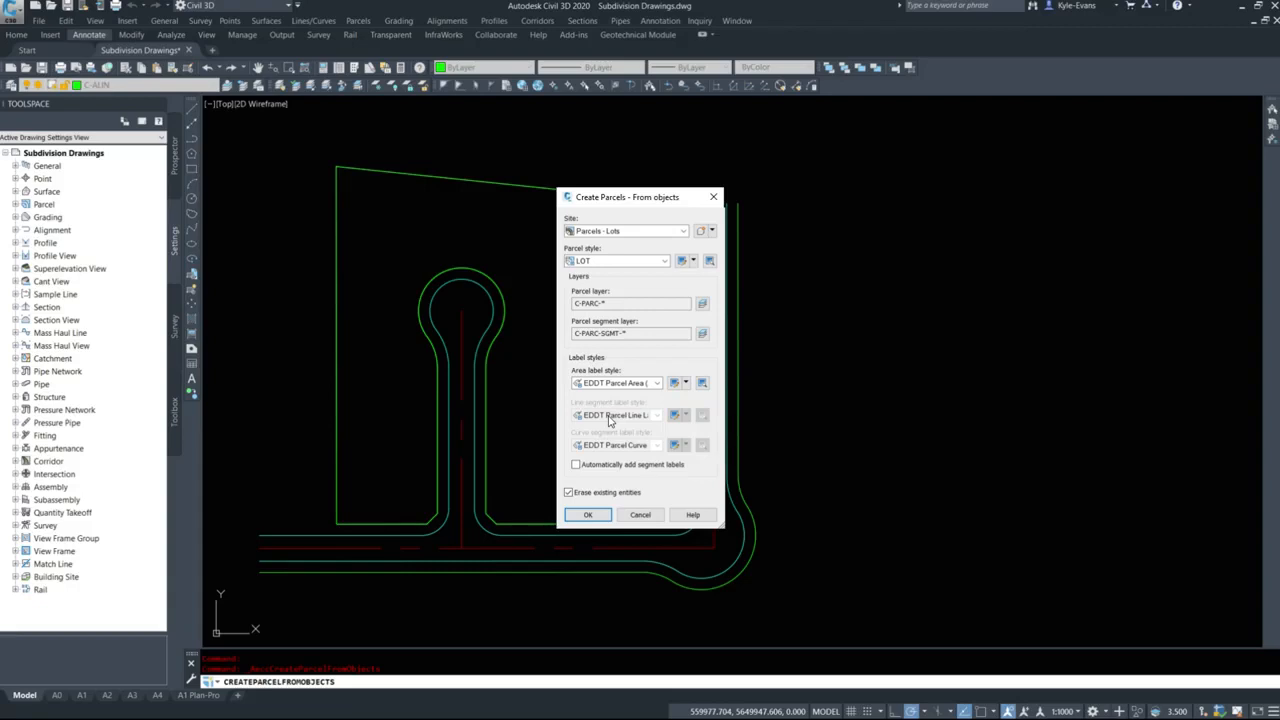
left_click(588, 494)
left_click(588, 515)
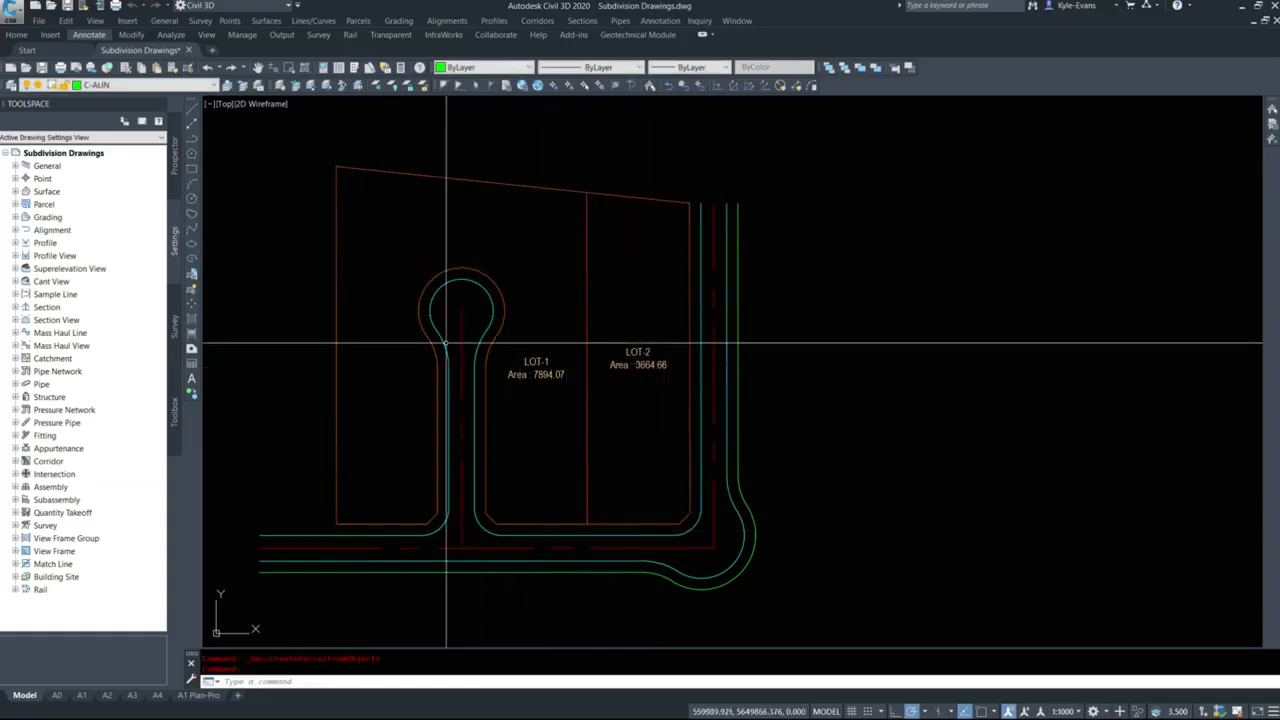
Examine the name and area labels of the two new lot parcels and the overall layout.
scroll(545, 383, "up", 5)
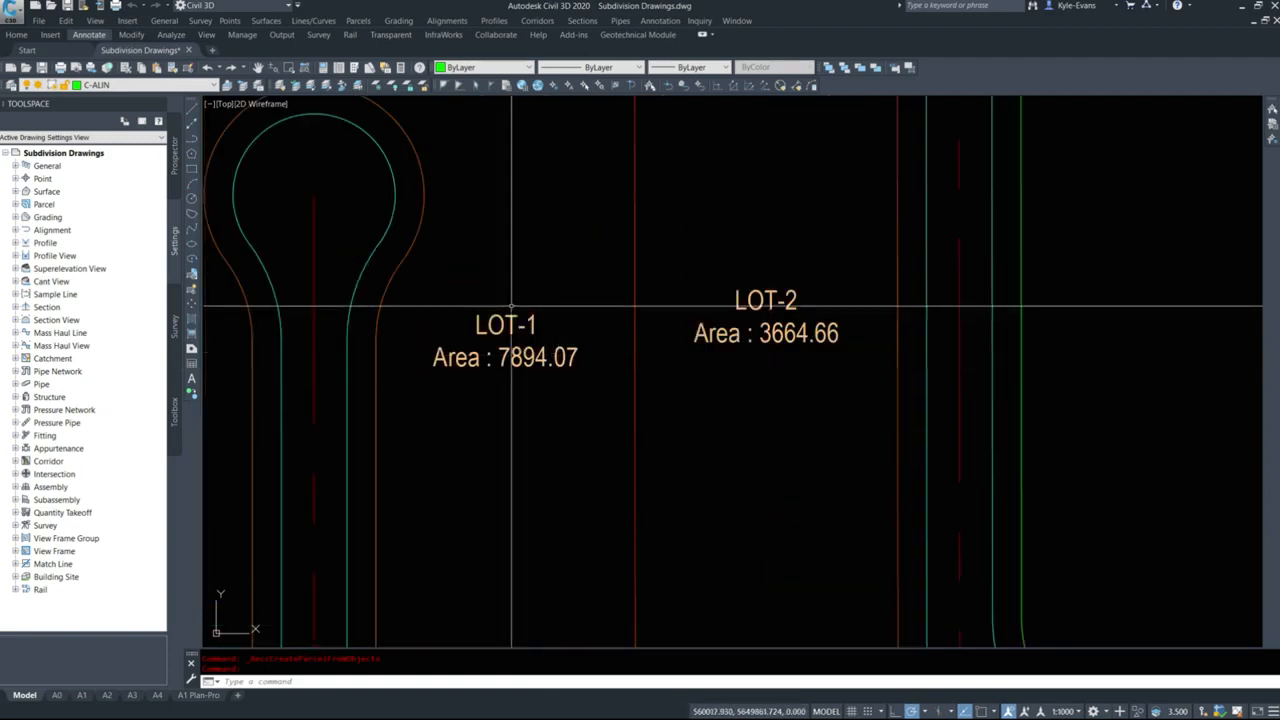
left_click(422, 337)
left_click(603, 378)
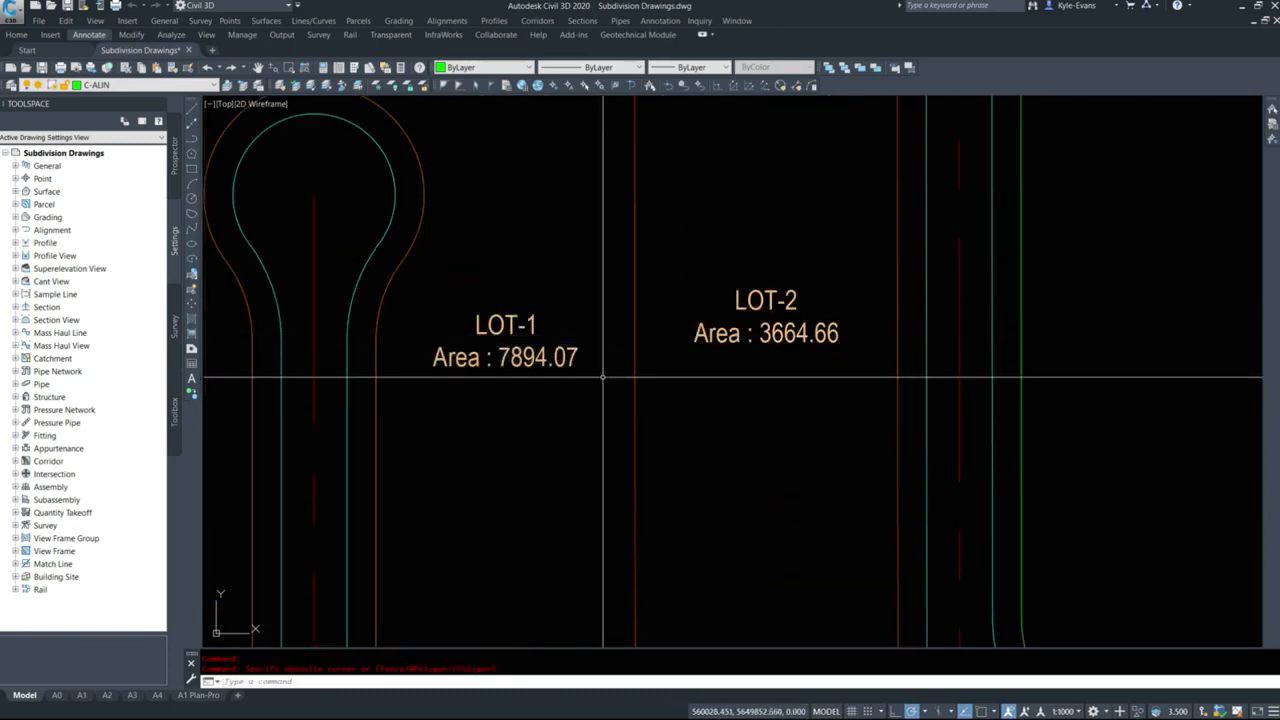
middle_click_drag(688, 308, 520, 340)
left_click(518, 339)
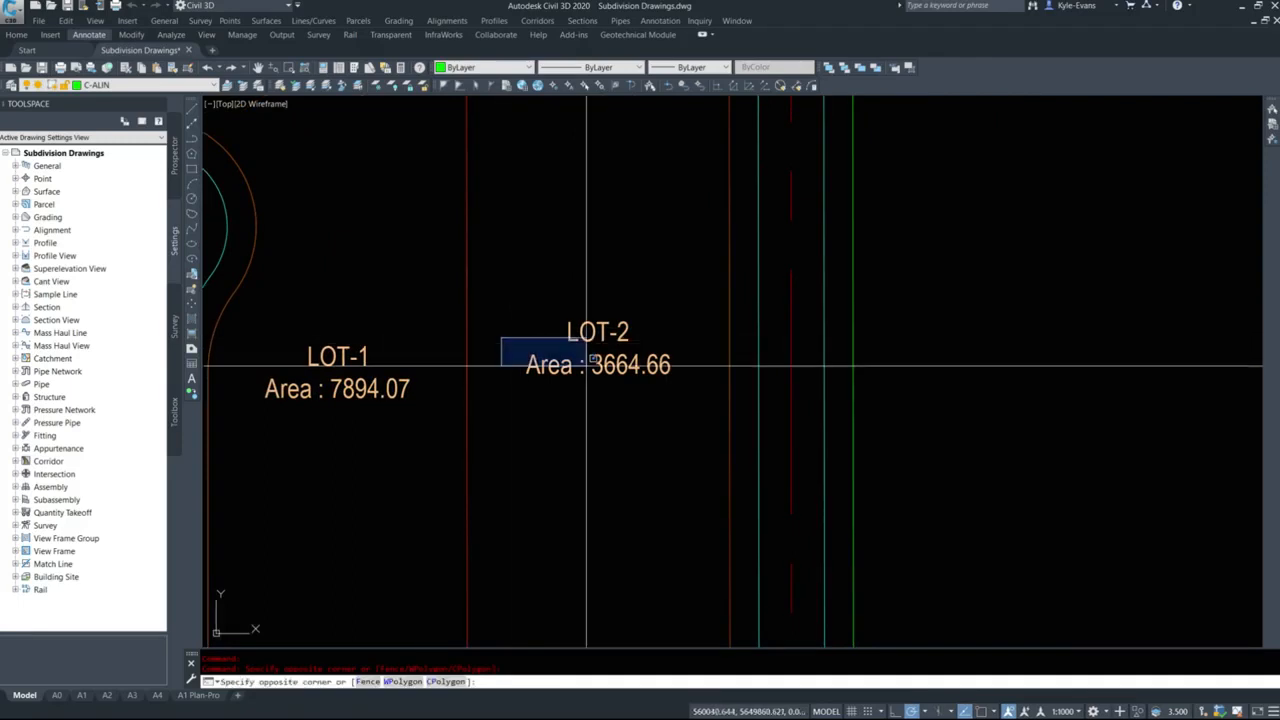
left_click(721, 394)
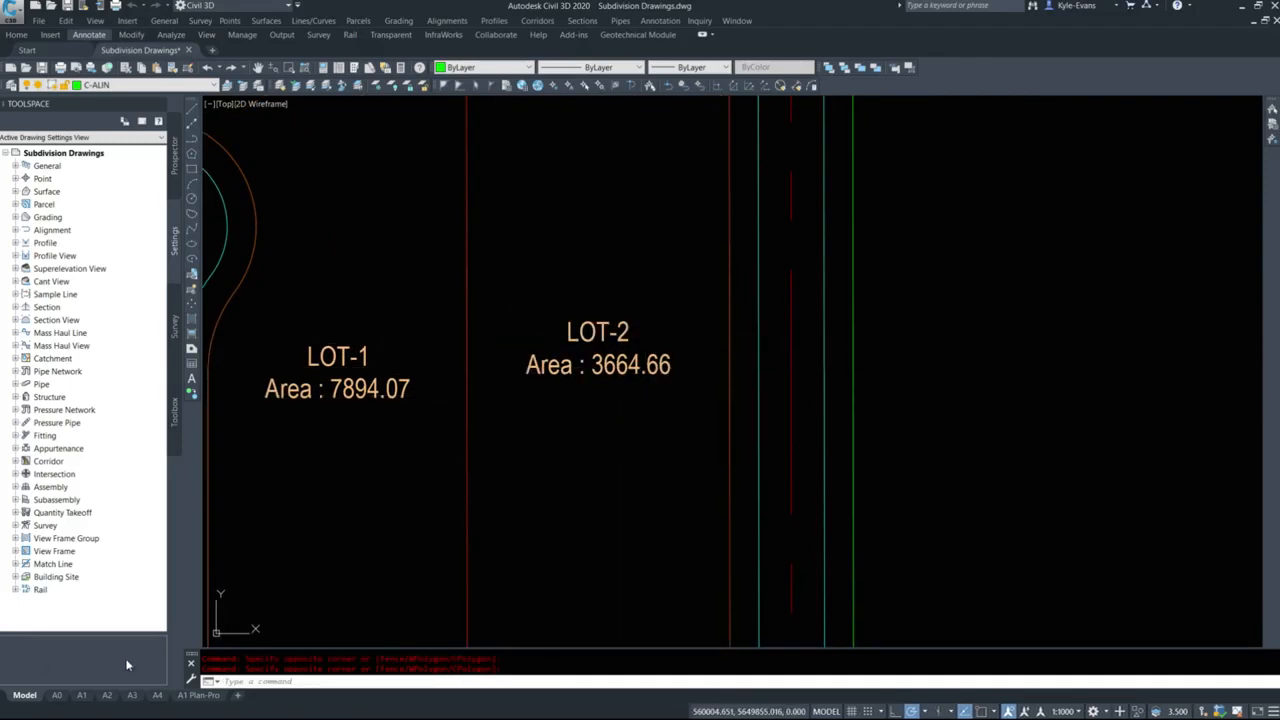
scroll(847, 321, "down", 8)
middle_click_drag(789, 294, 711, 339)
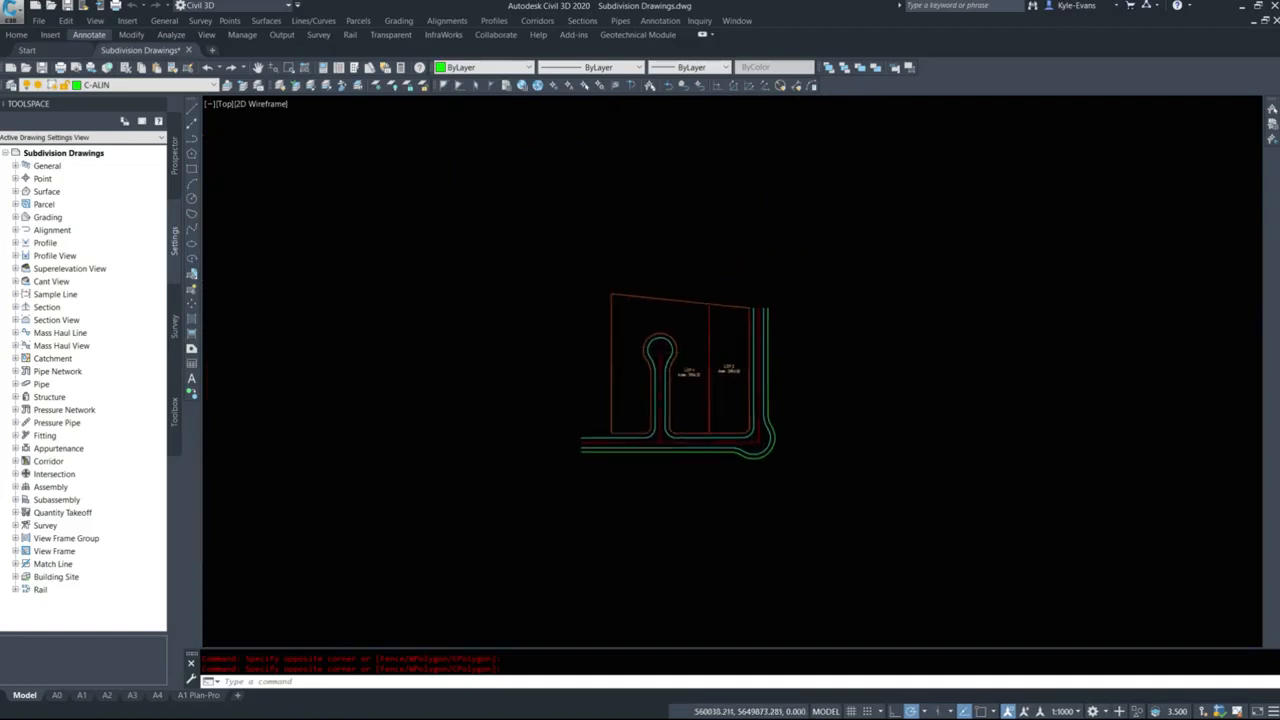
middle_click_drag(657, 400, 616, 362)
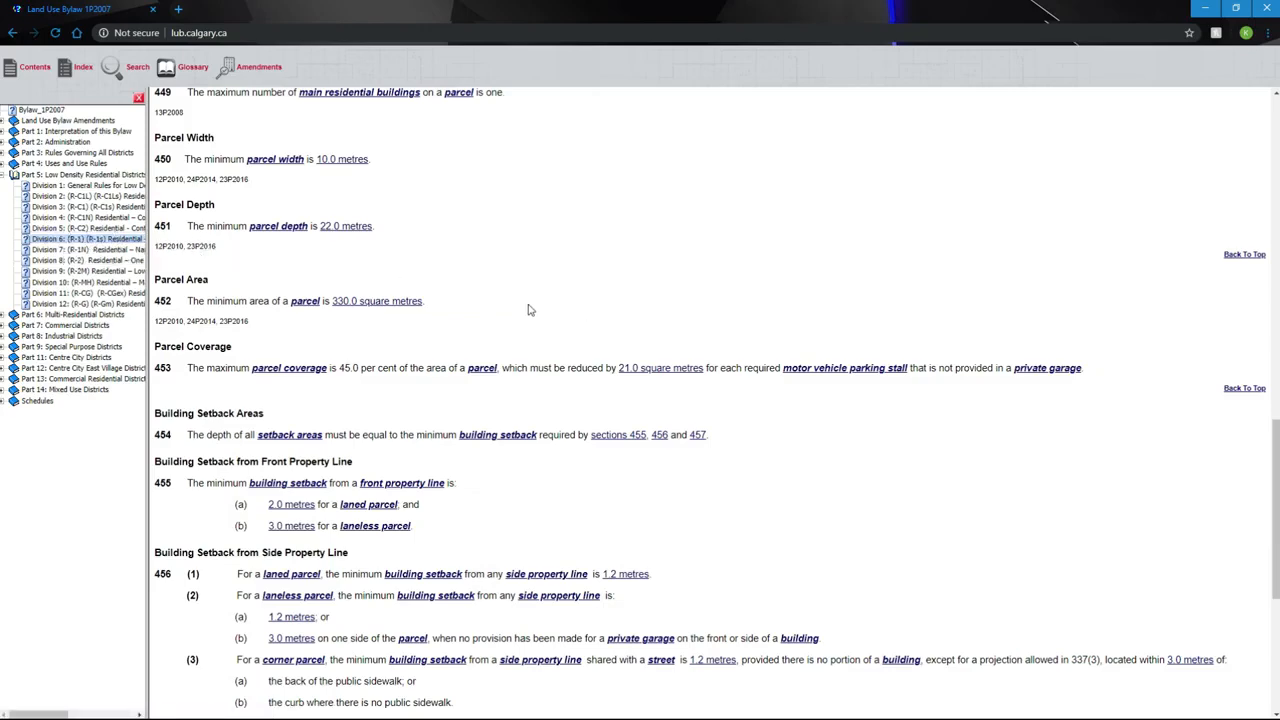
Review the minimum parcel width, depth and area rules for the R-1 district in the Land Use Bylaw, and return to Civil 3D.
scroll(359, 192, "up", 10)
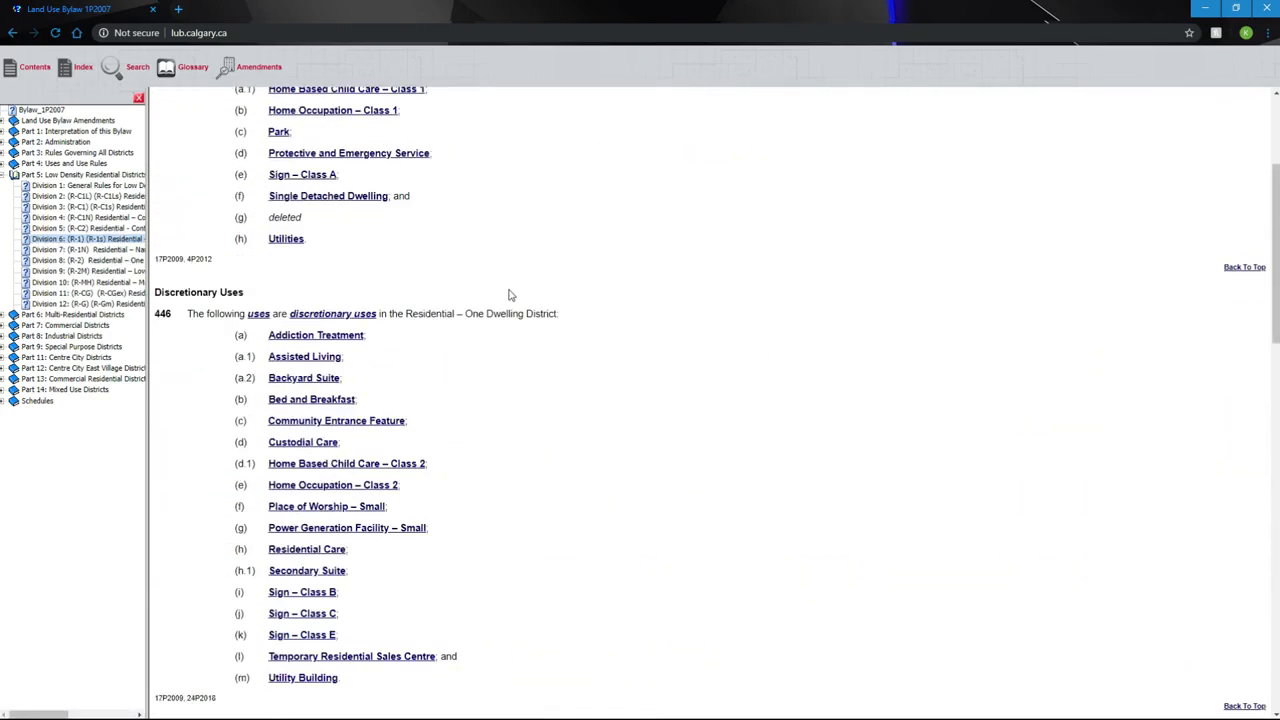
scroll(250, 232, "down", 2)
scroll(250, 232, "down", 6)
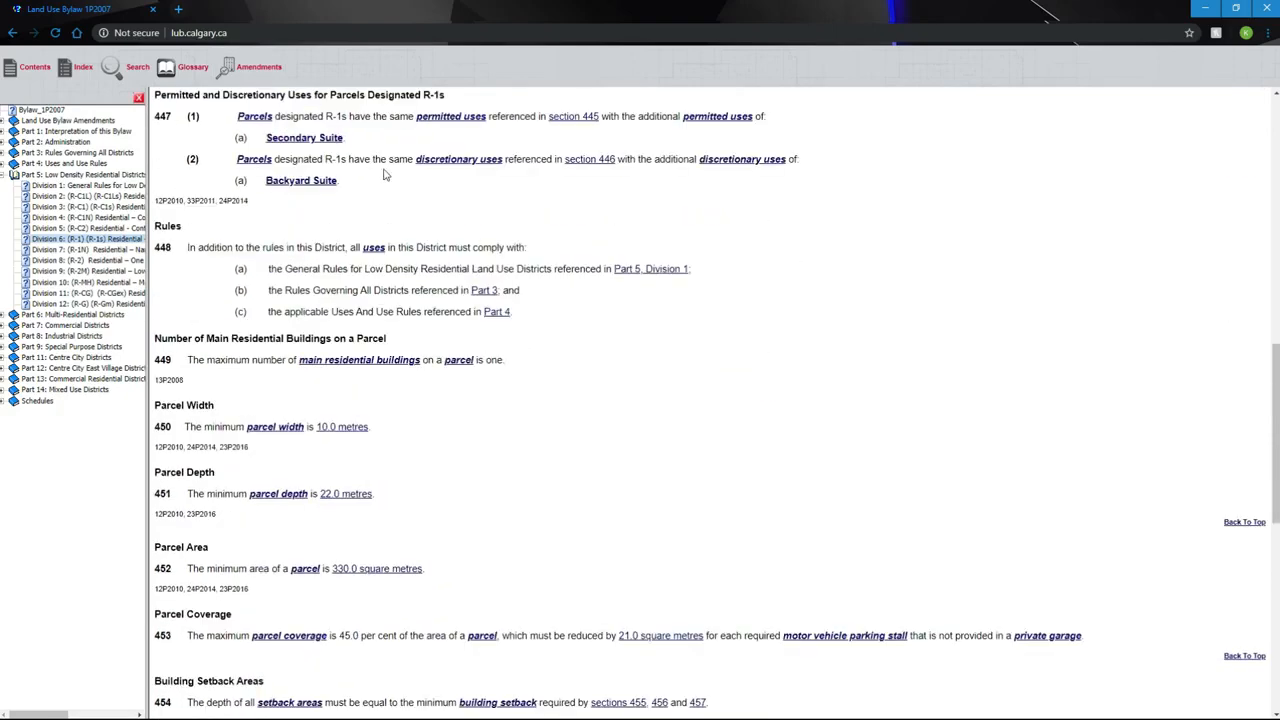
scroll(450, 226, "up", 2)
scroll(434, 209, "down", 5)
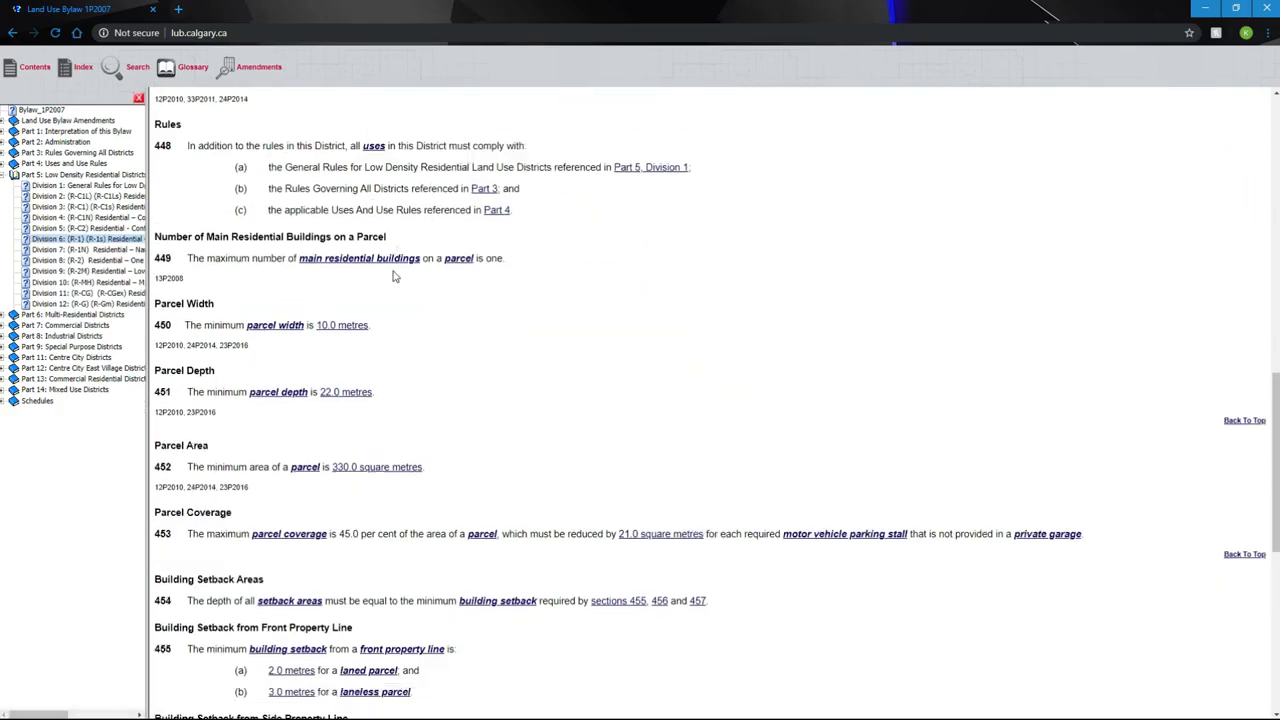
scroll(364, 160, "up", 1)
left_click_drag(155, 138, 437, 336)
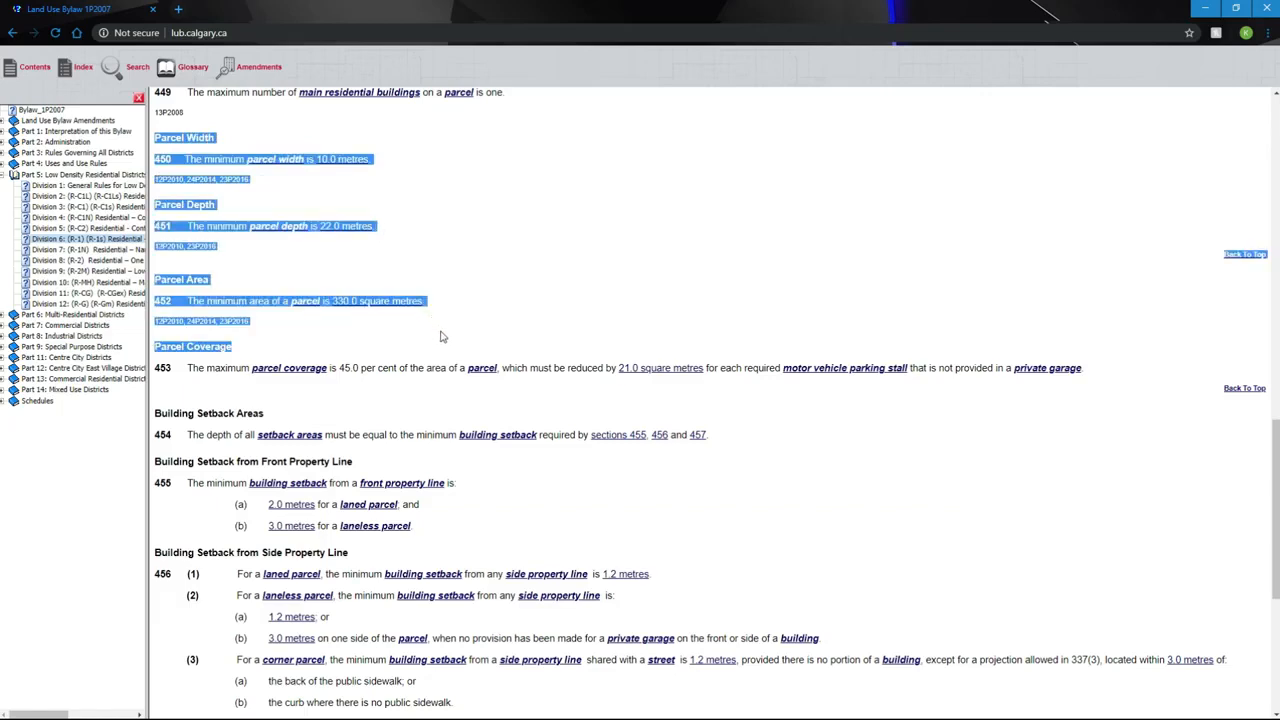
left_click_drag(200, 368, 453, 372)
left_click(276, 337)
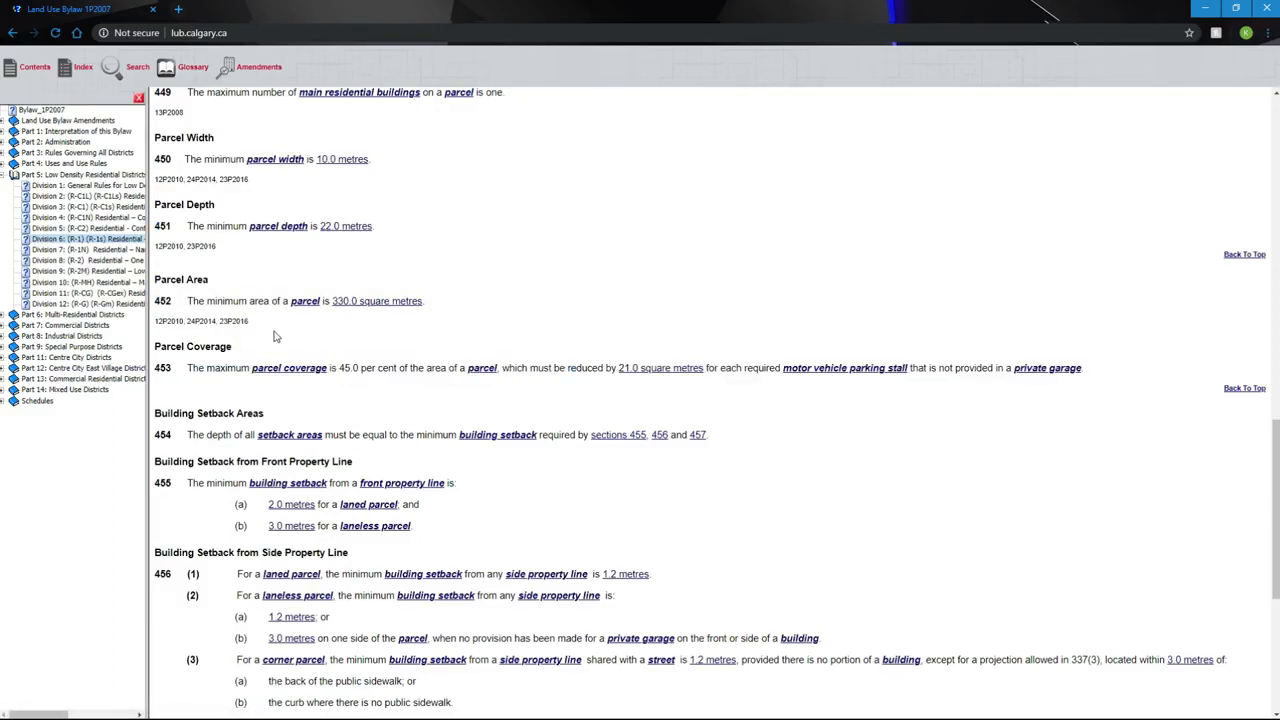
left_click_drag(394, 341, 168, 160)
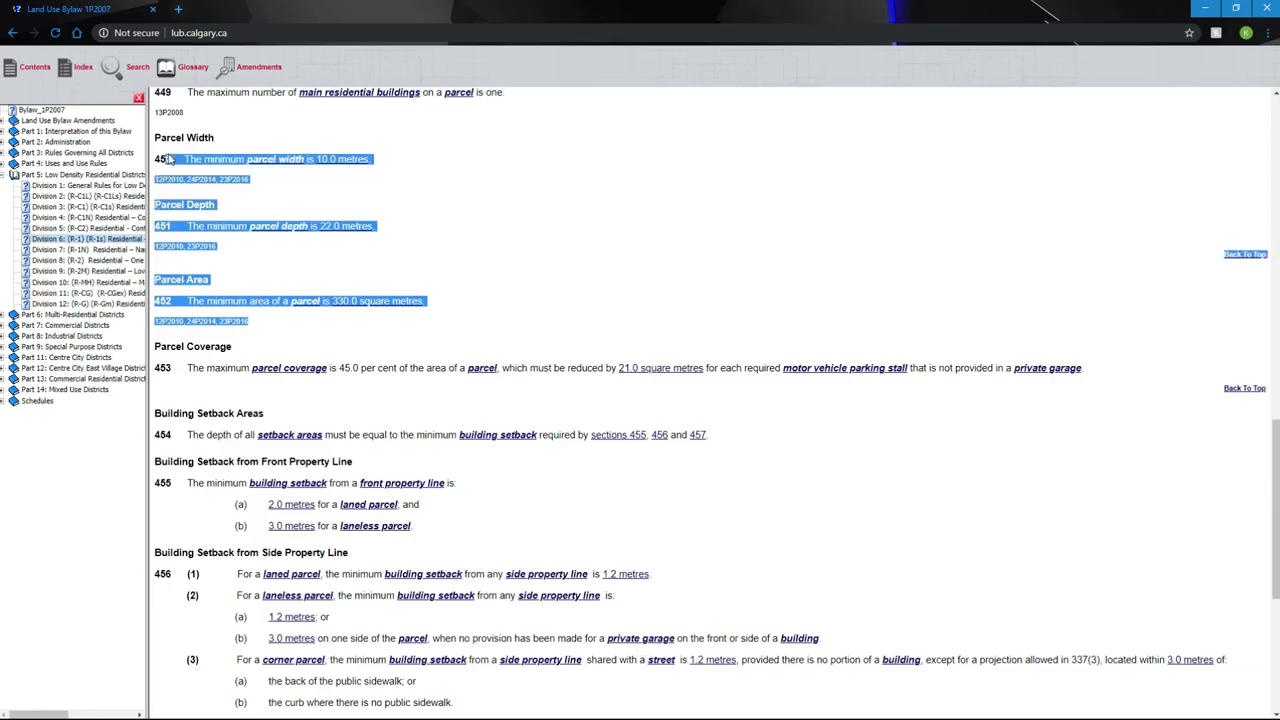
left_click(350, 207)
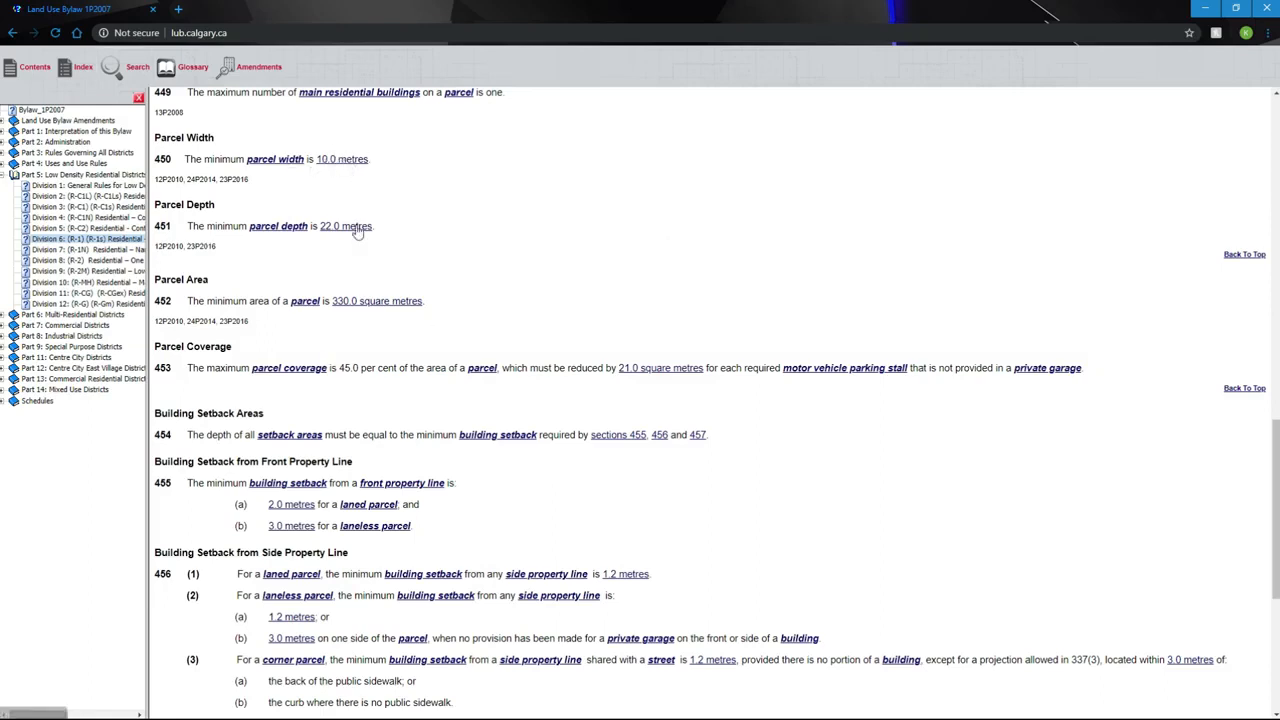
left_click(1205, 8)
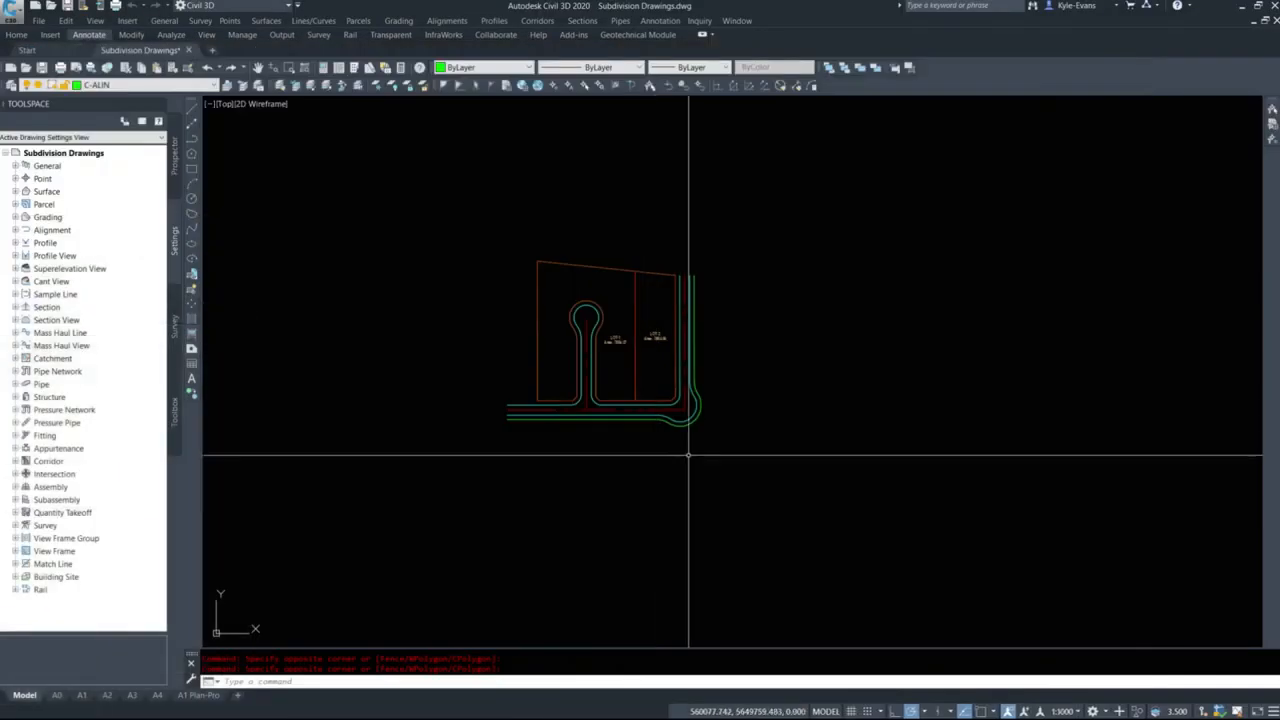
Measure the width of the strip west of the cul-de-sac, from its lower corner endpoint perpendicular to the western boundary.
scroll(629, 364, "up", 2)
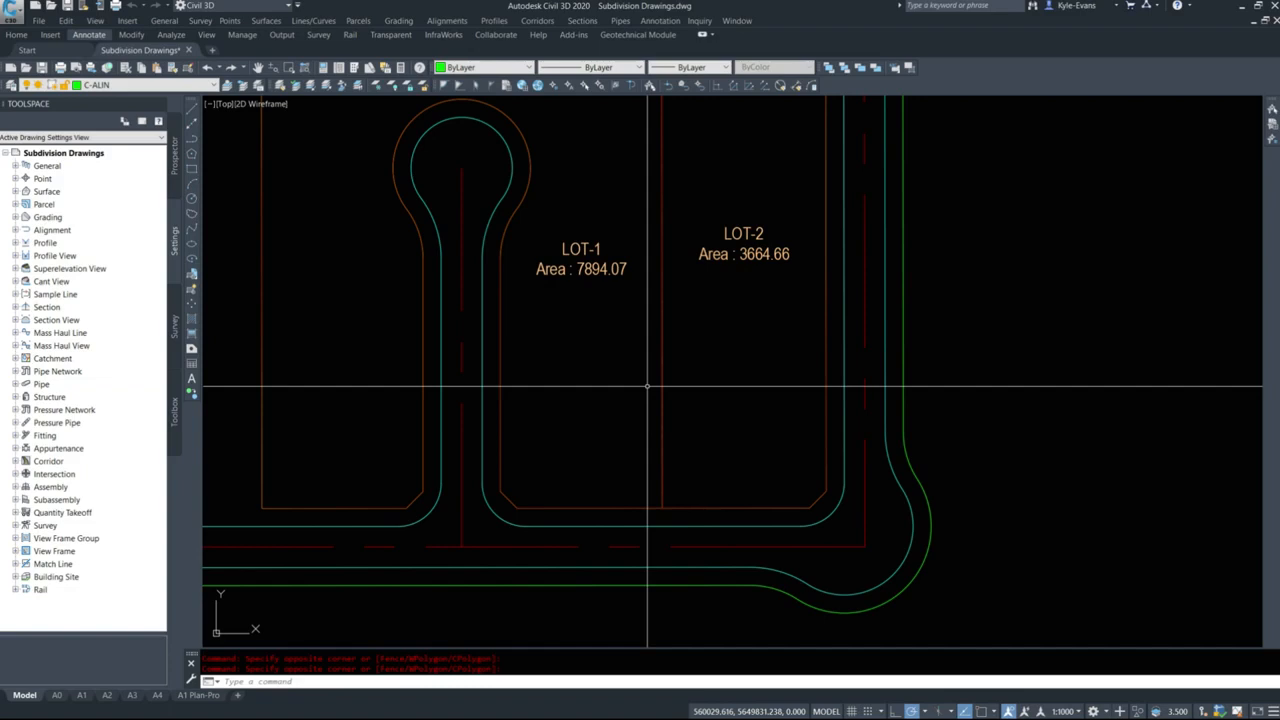
middle_click_drag(475, 113, 517, 169)
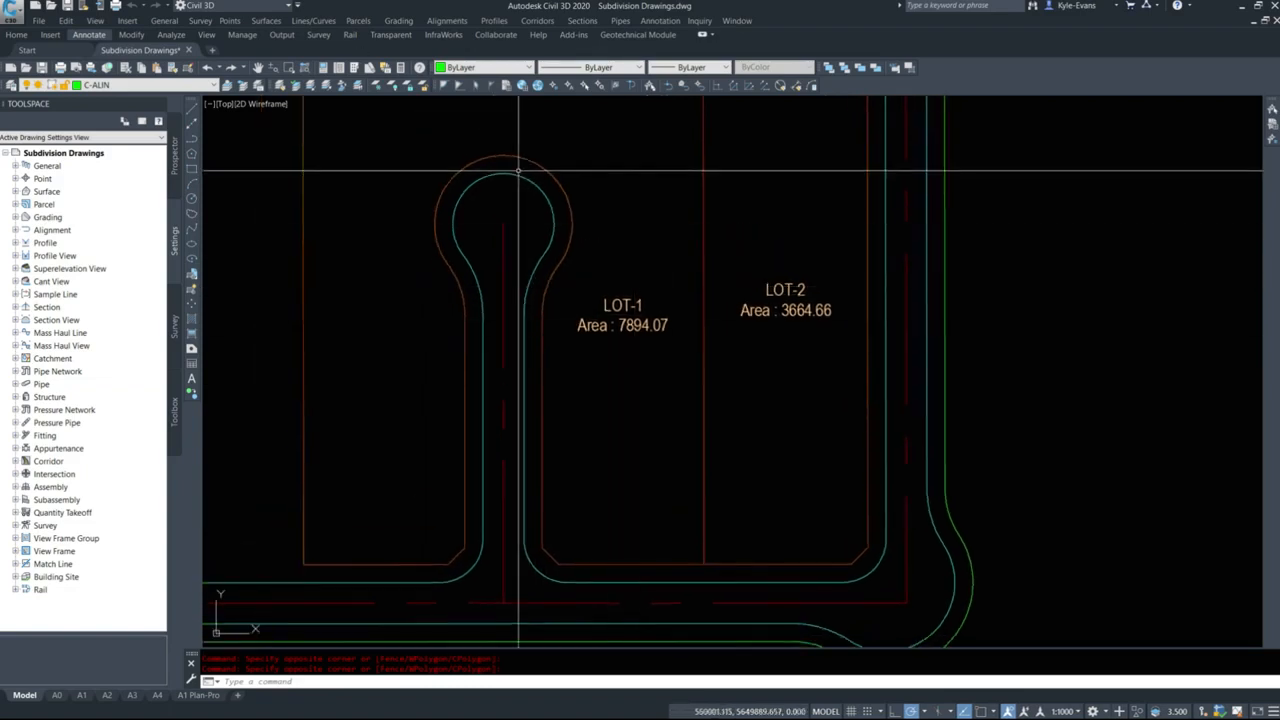
type("di")
key("Return")
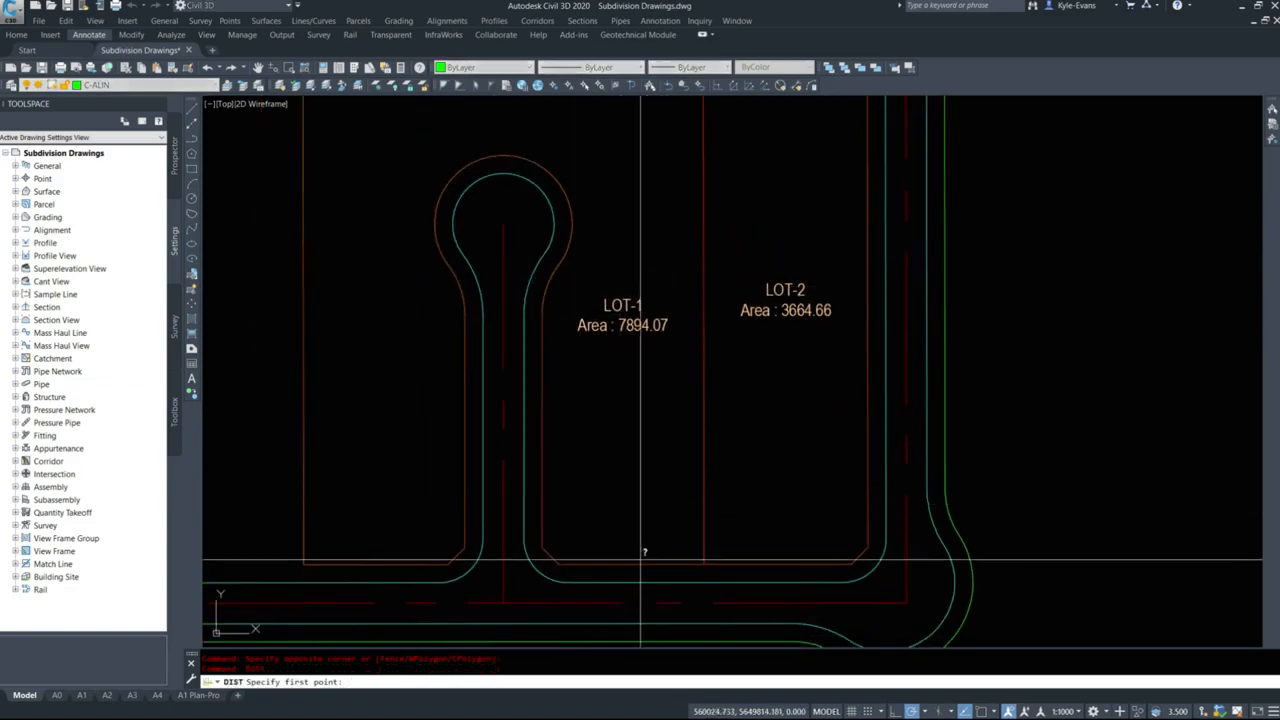
right_click(464, 508, "shift")
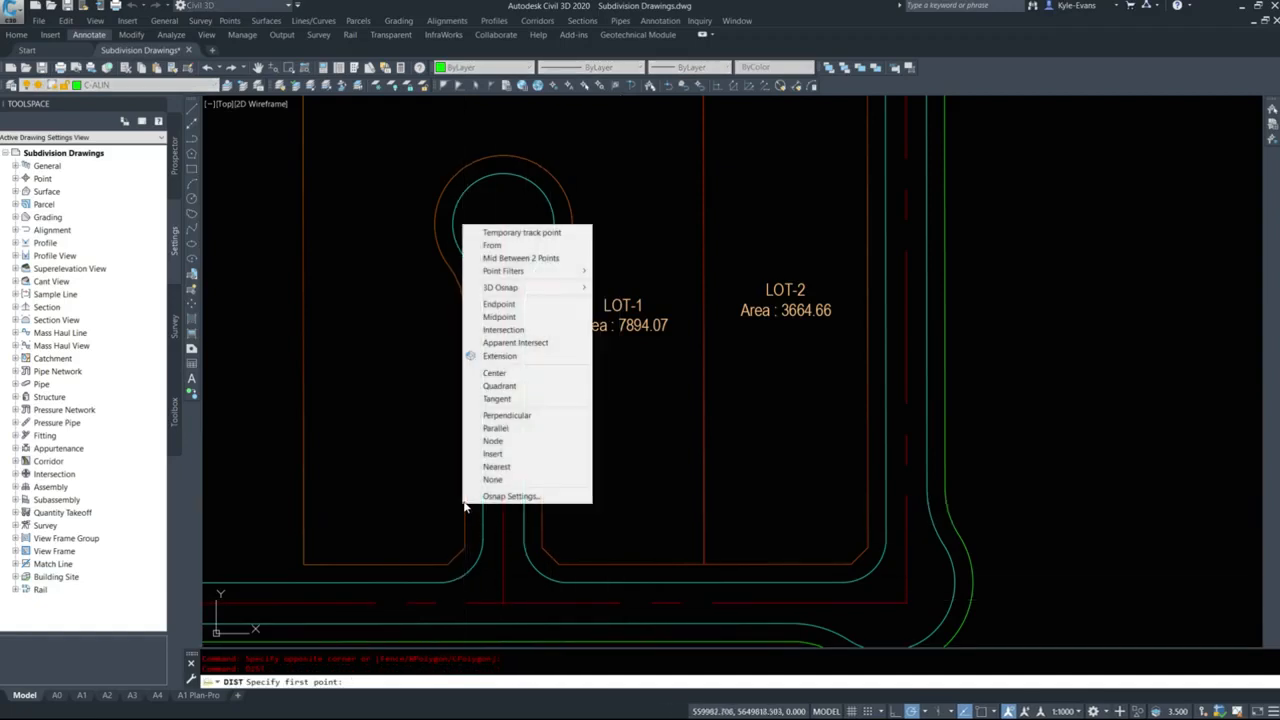
key("e")
left_click(465, 499)
right_click(303, 532, "shift")
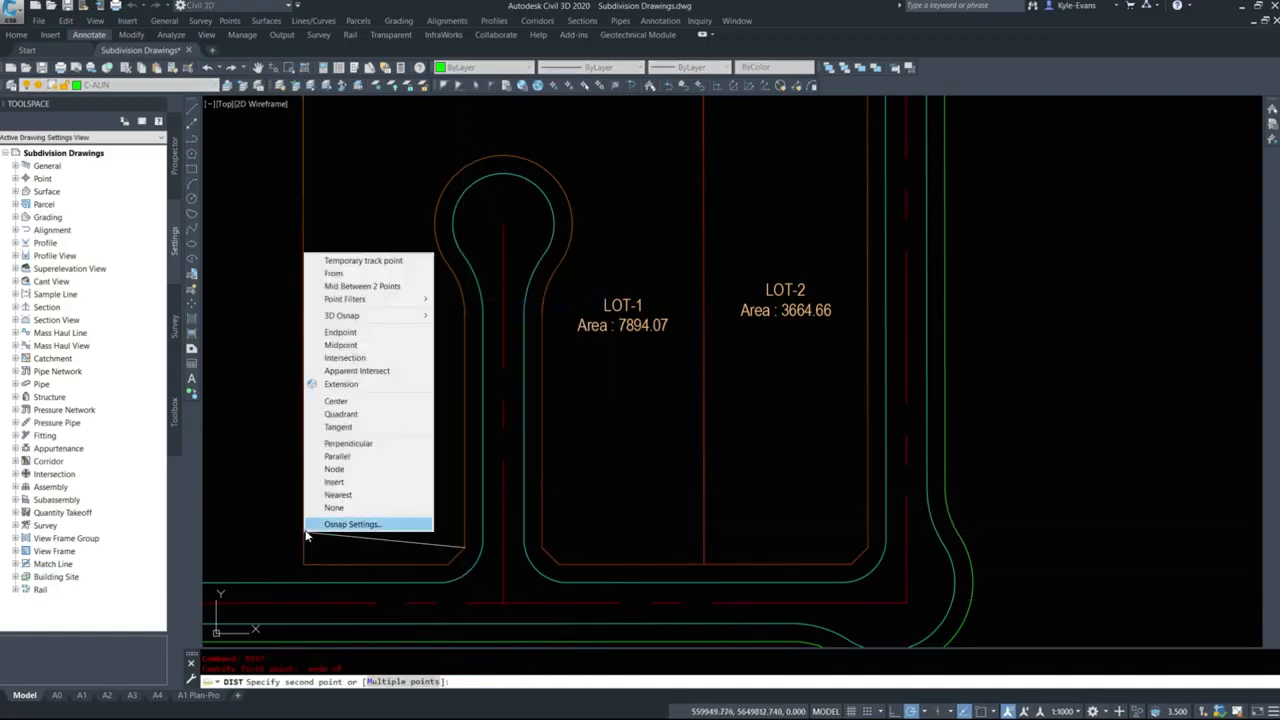
key("p")
left_click(304, 529)
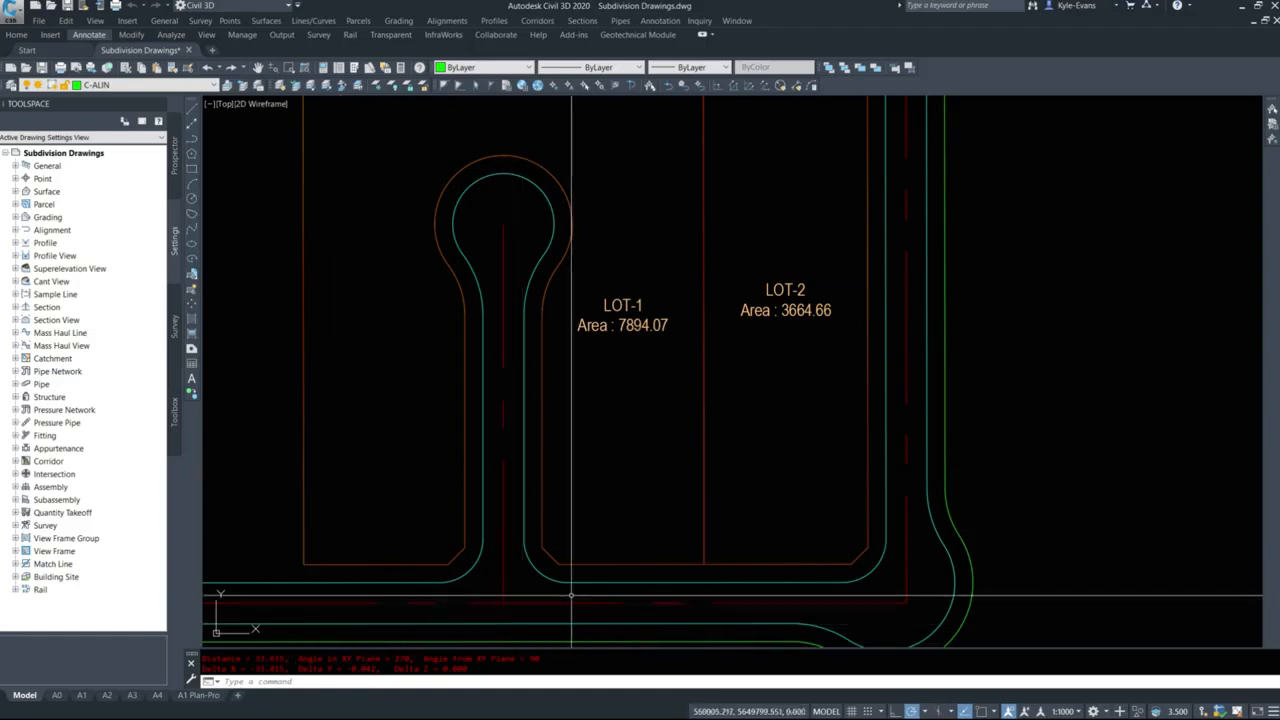
Measure the width of LOT-1 east of the cul-de-sac, from its lower corner endpoint perpendicular to the shared lot line.
key("Return")
right_click(551, 527, "shift")
key("e")
left_click(543, 526)
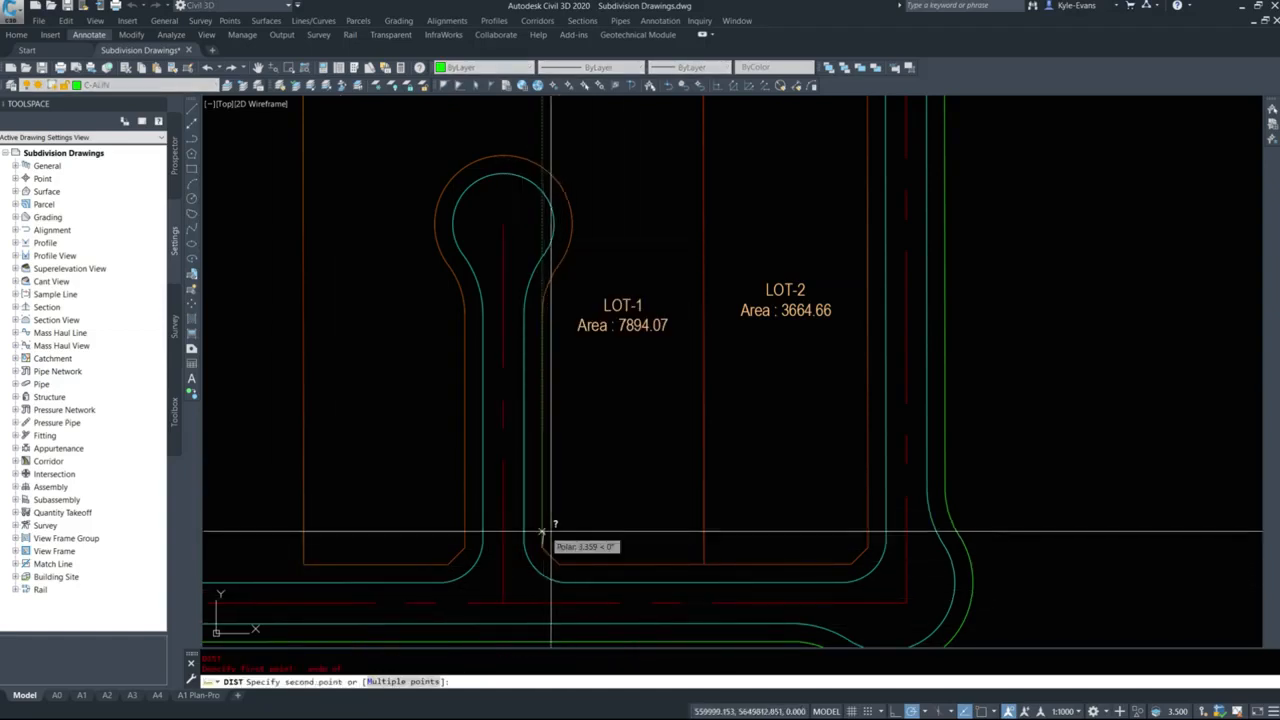
right_click(662, 521, "shift")
key("p")
left_click(703, 521)
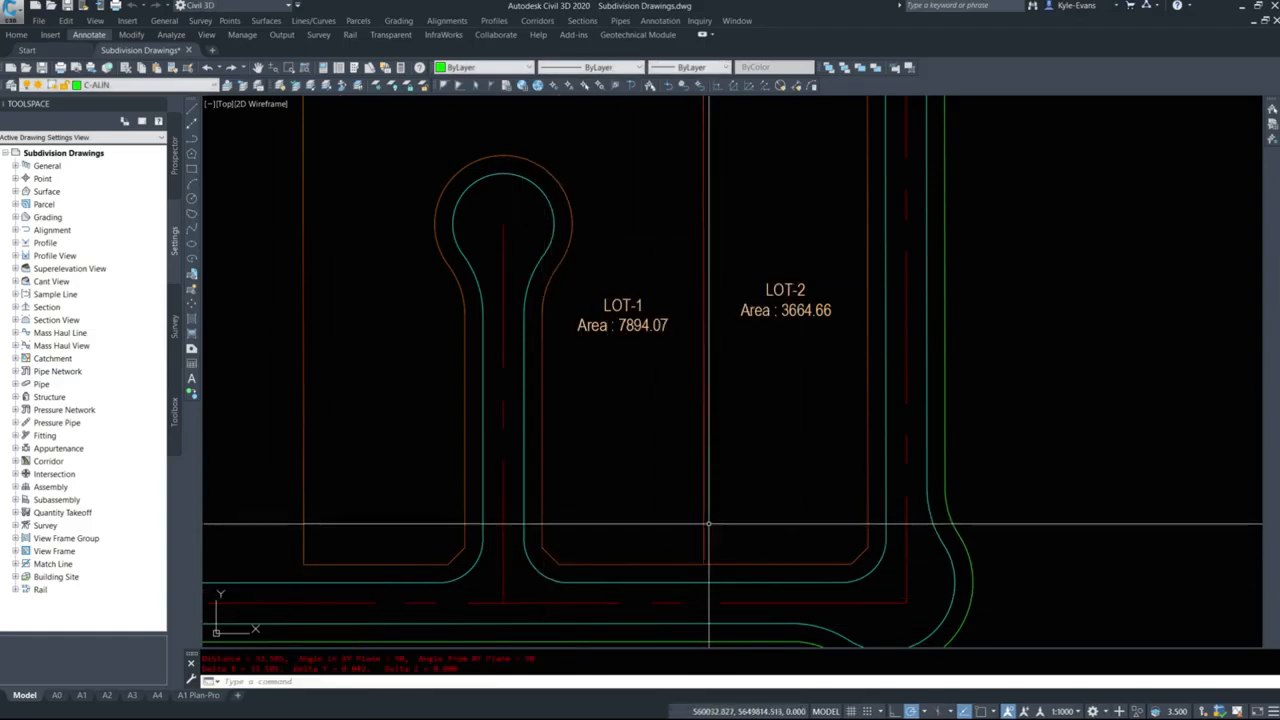
Measure the width of LOT-2 from its lower eastern corner endpoint perpendicular to the lot line shared with LOT-1.
key("Return")
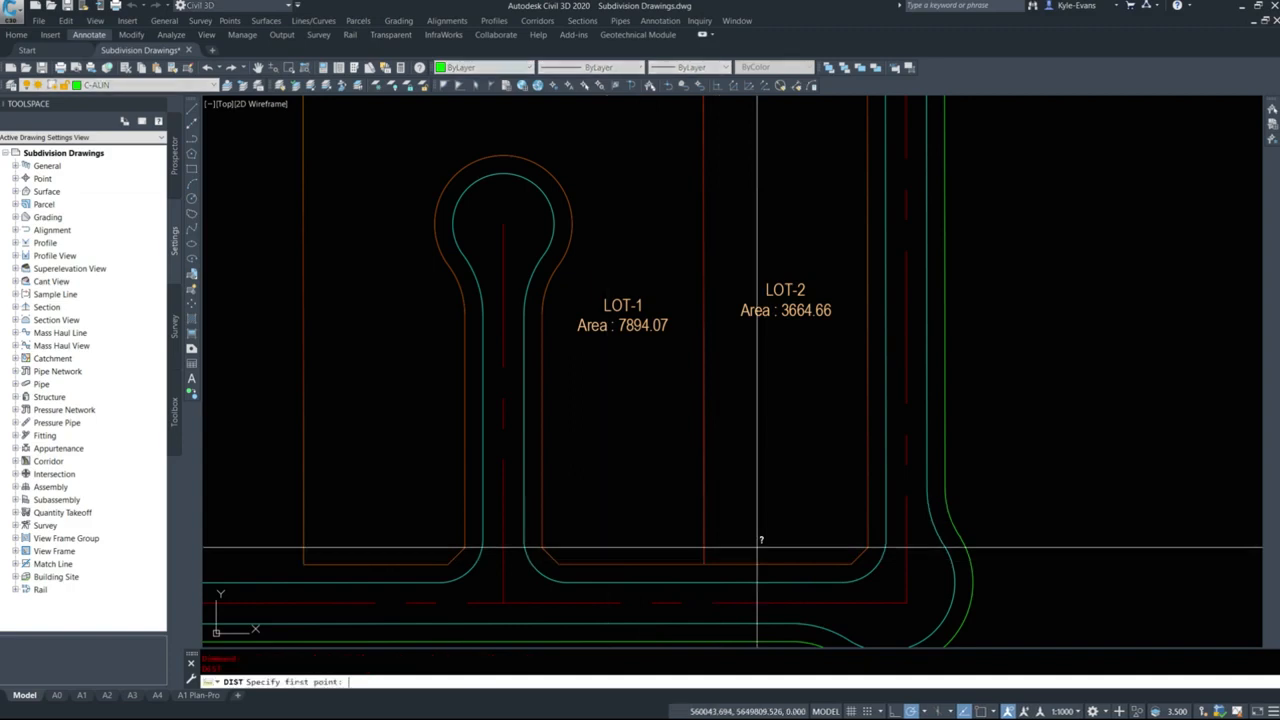
right_click(737, 525, "shift")
key("e")
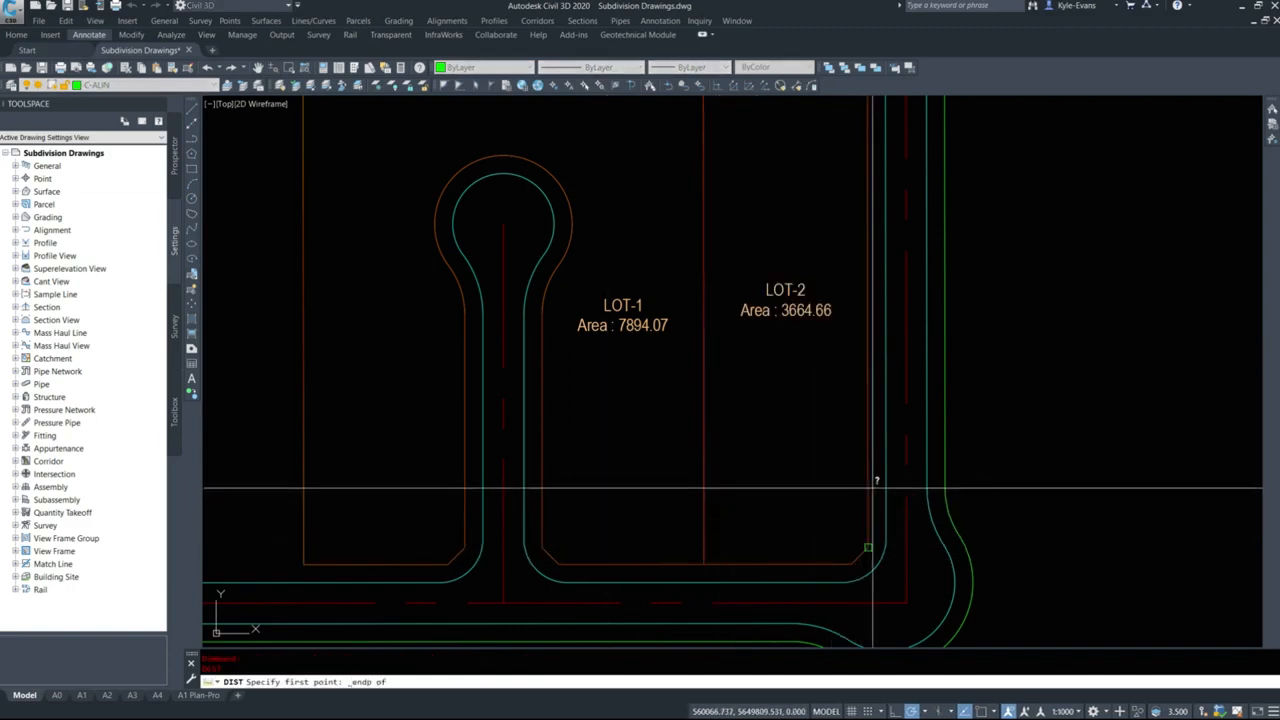
left_click(864, 545)
right_click(760, 512, "shift")
key("p")
left_click(701, 506)
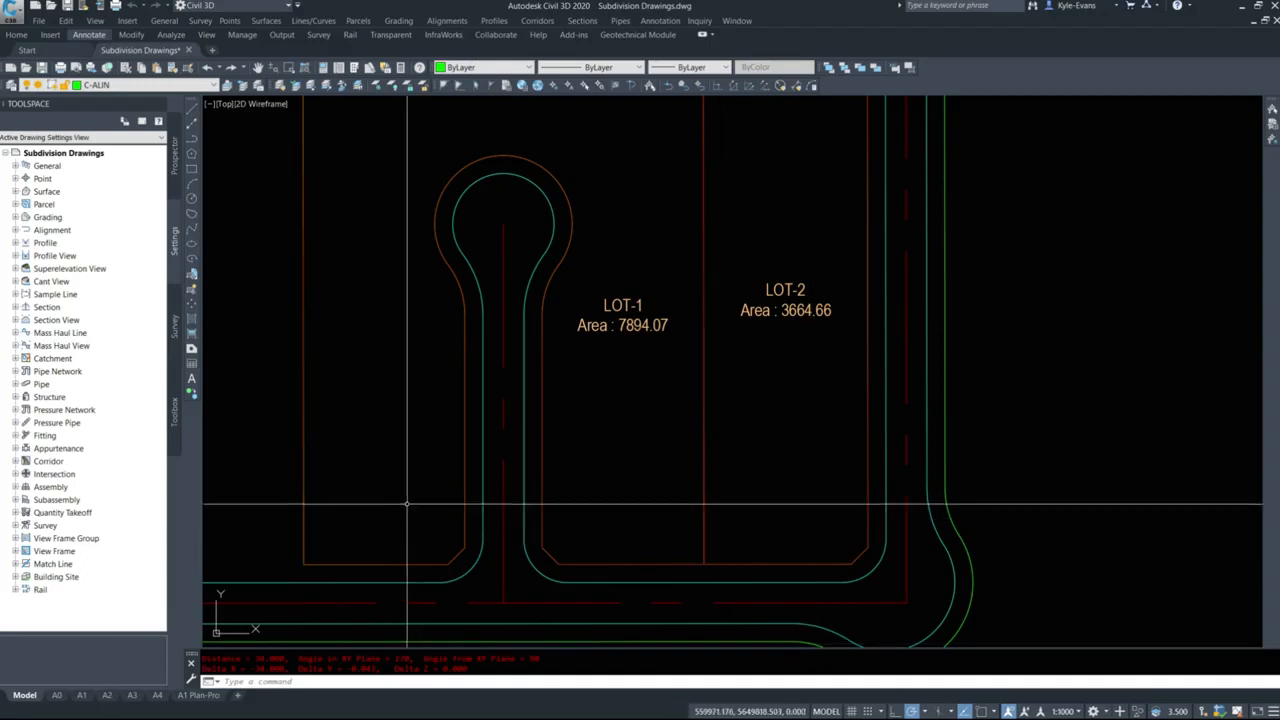
Open the command settings of CreateParcelByLayout from the drawing's parcel commands for editing.
scroll(686, 406, "down", 3)
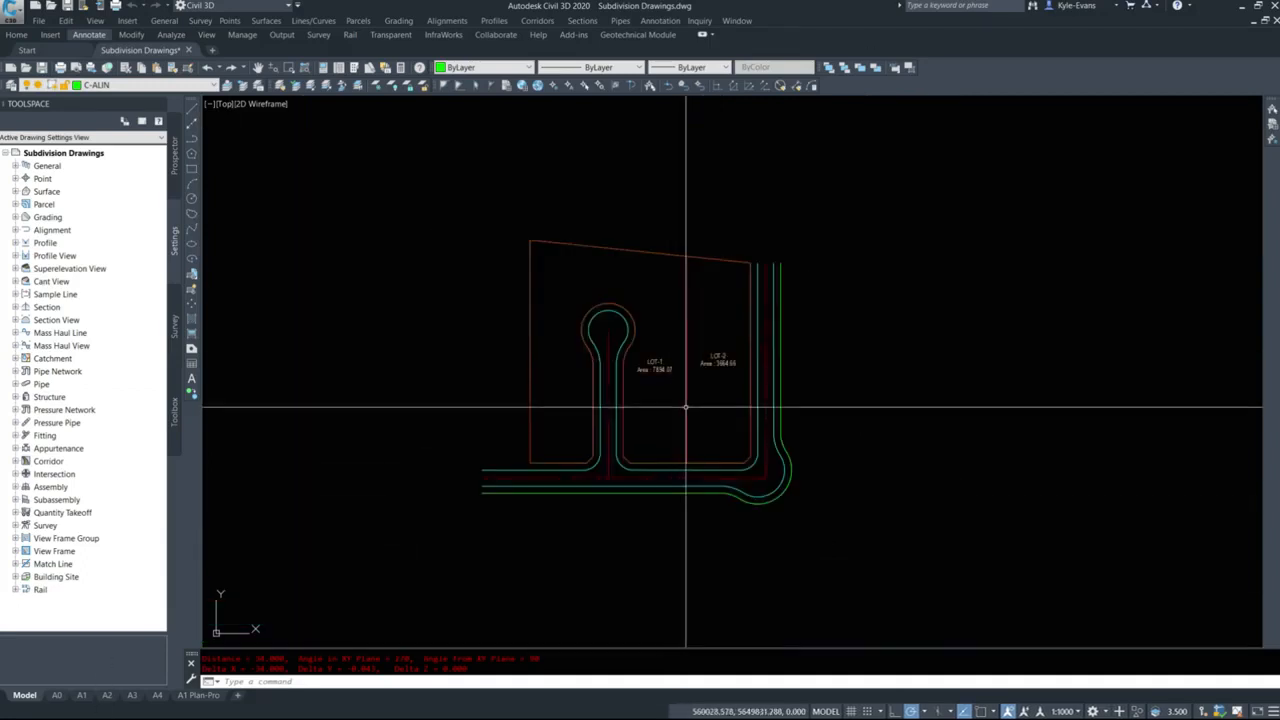
scroll(652, 395, "up", 2)
middle_click_drag(652, 393, 655, 412)
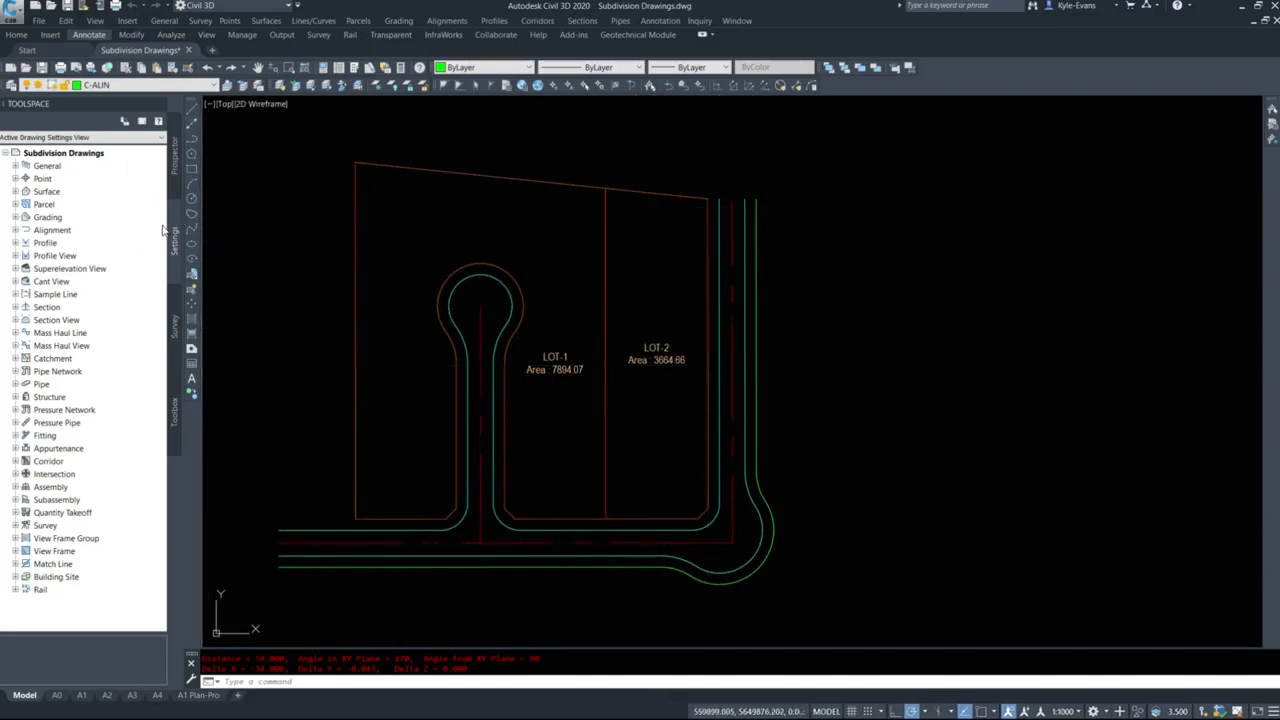
left_click(16, 205)
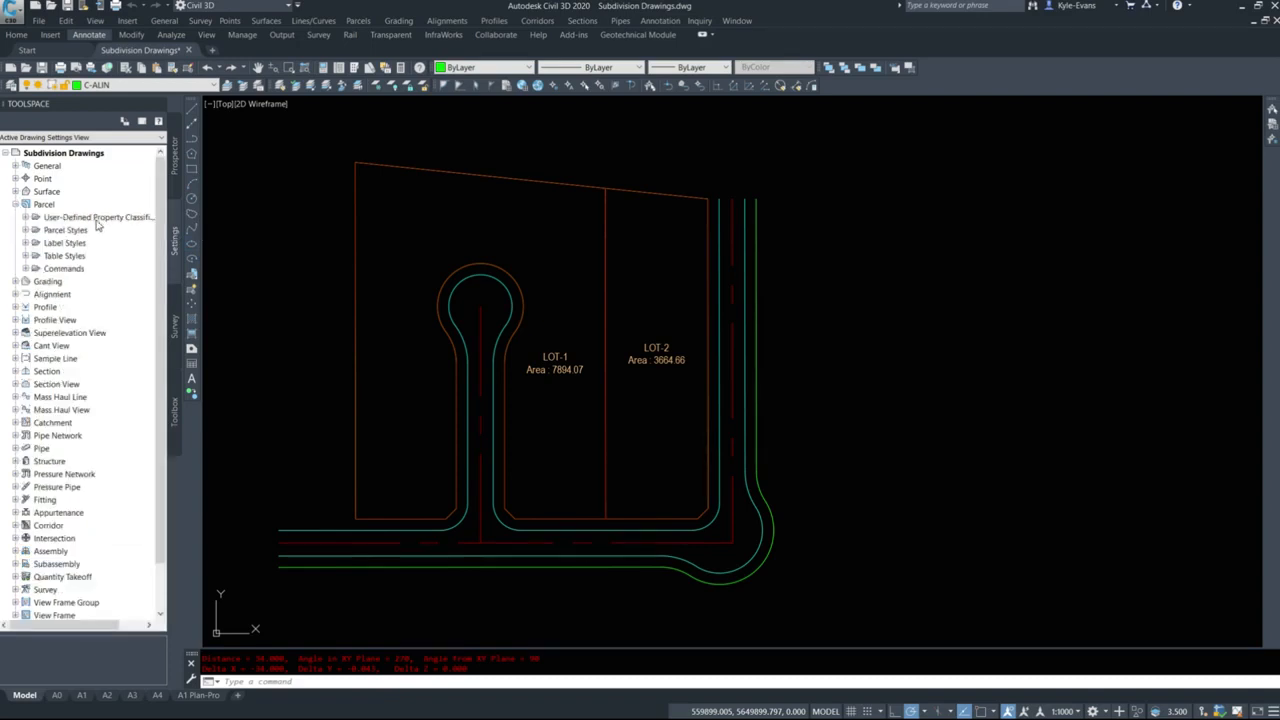
left_click(26, 268)
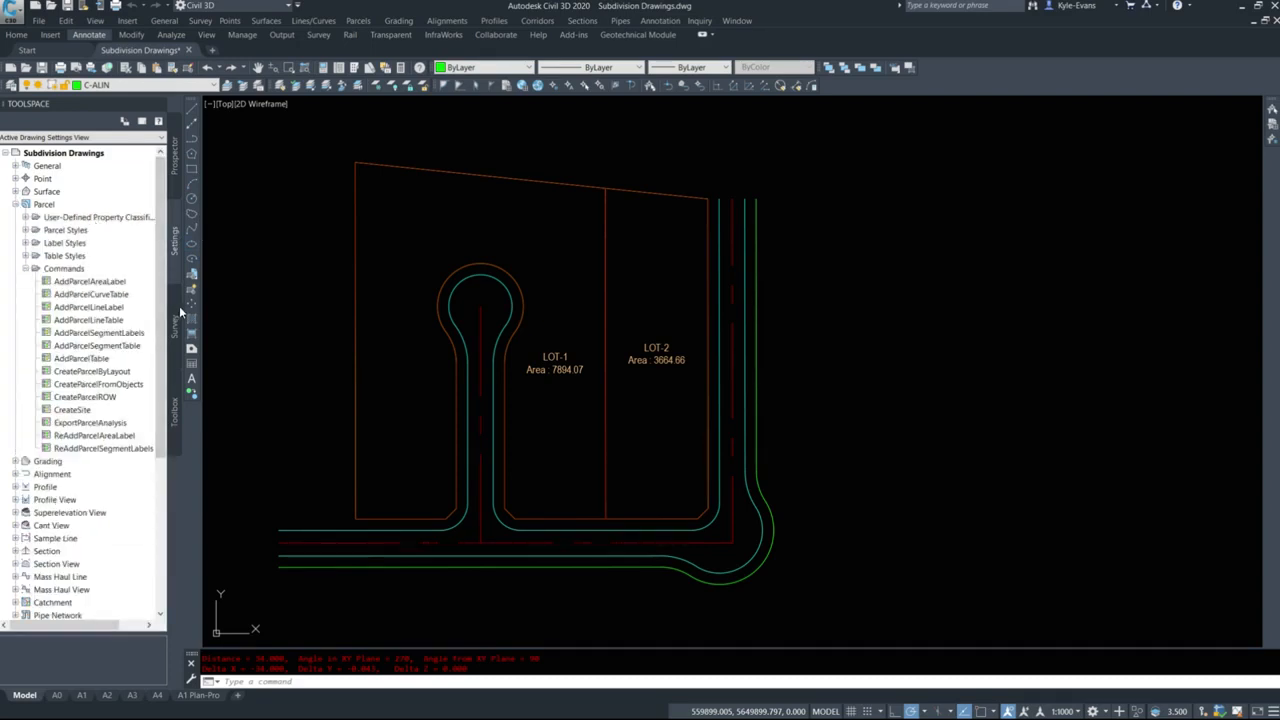
left_click_drag(184, 307, 216, 307)
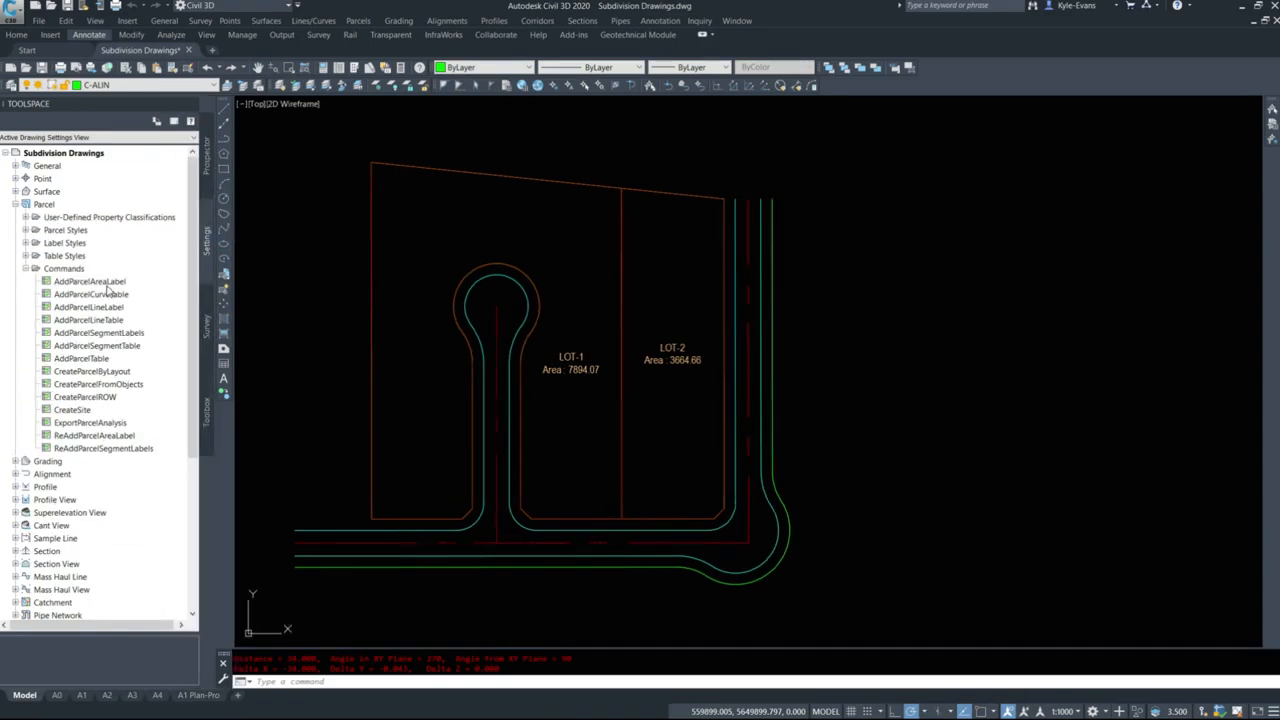
left_click(100, 372)
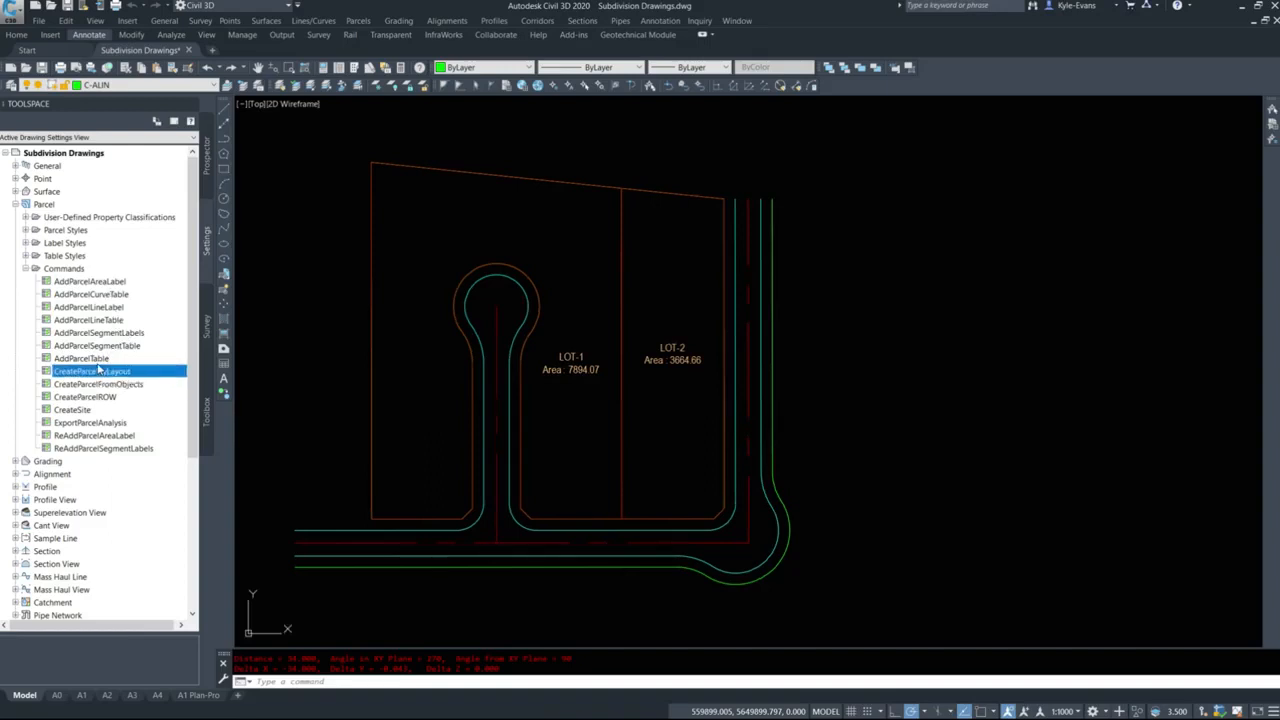
right_click(99, 370)
left_click(148, 380)
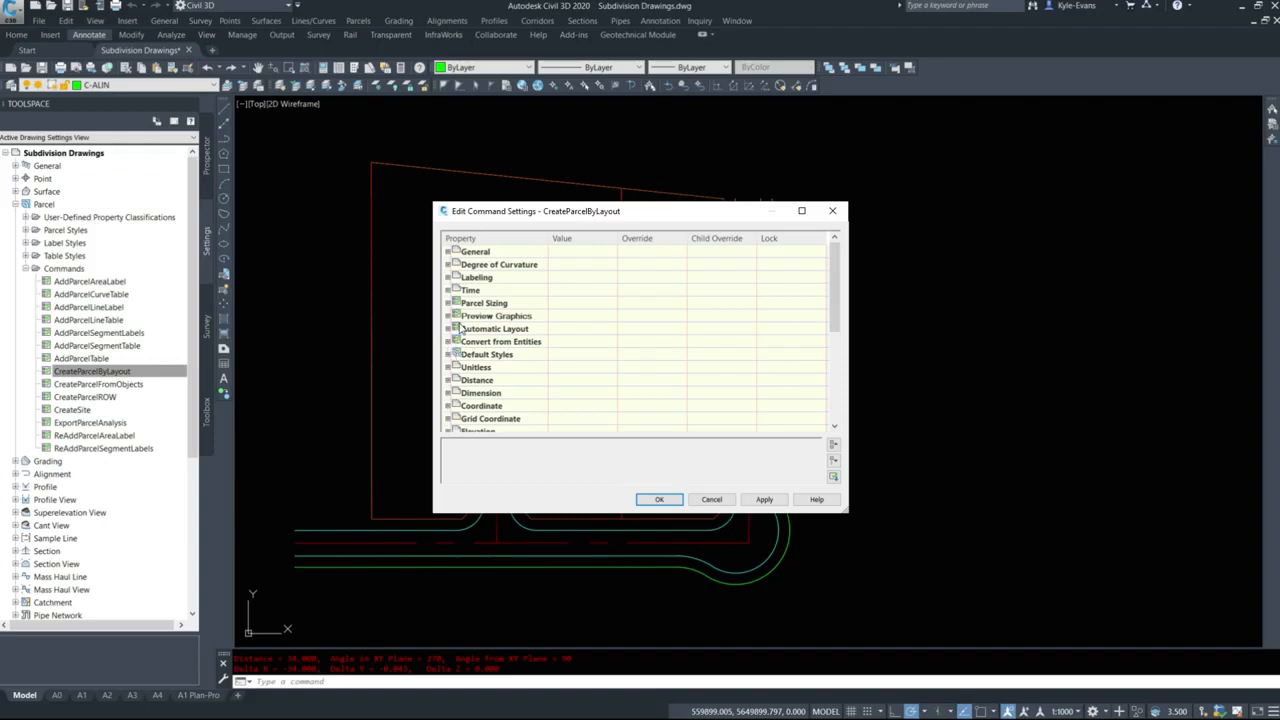
Expand the Parcel Sizing settings, enlarge the dialog and check the minimum area and minimum frontage values against the bylaw.
left_click(449, 303)
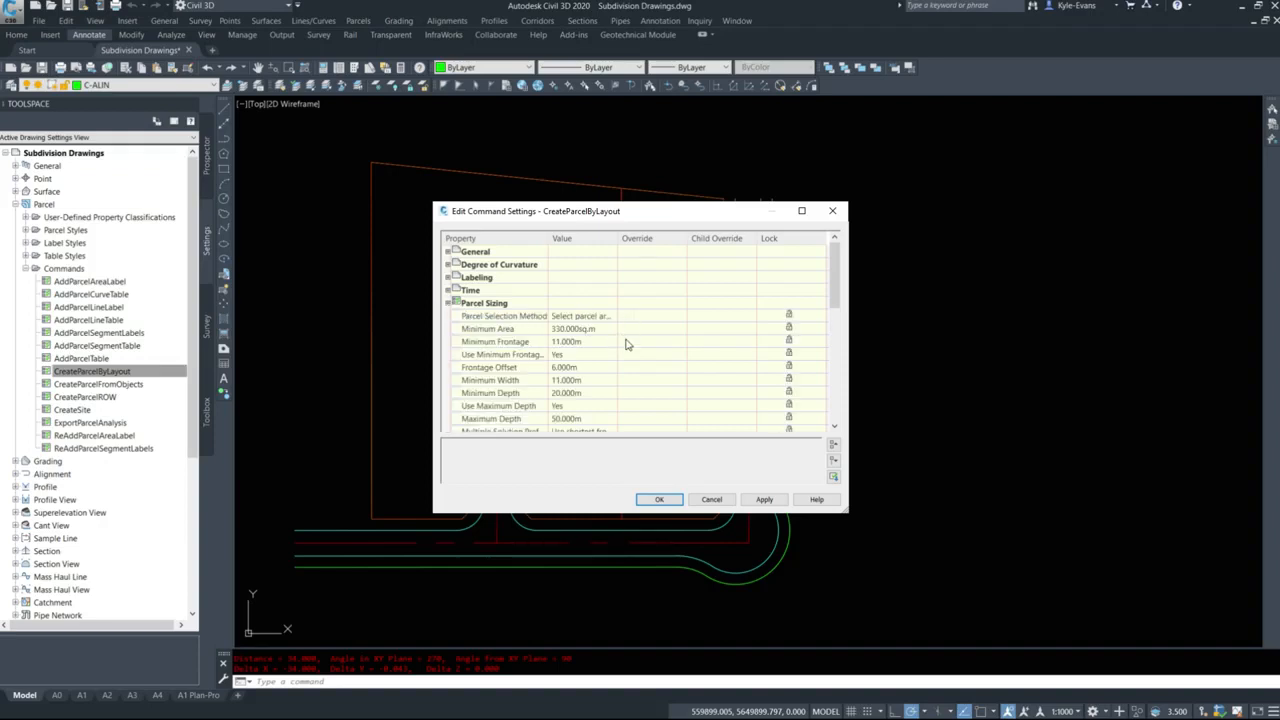
scroll(630, 345, "down", 1)
left_click_drag(846, 509, 900, 553)
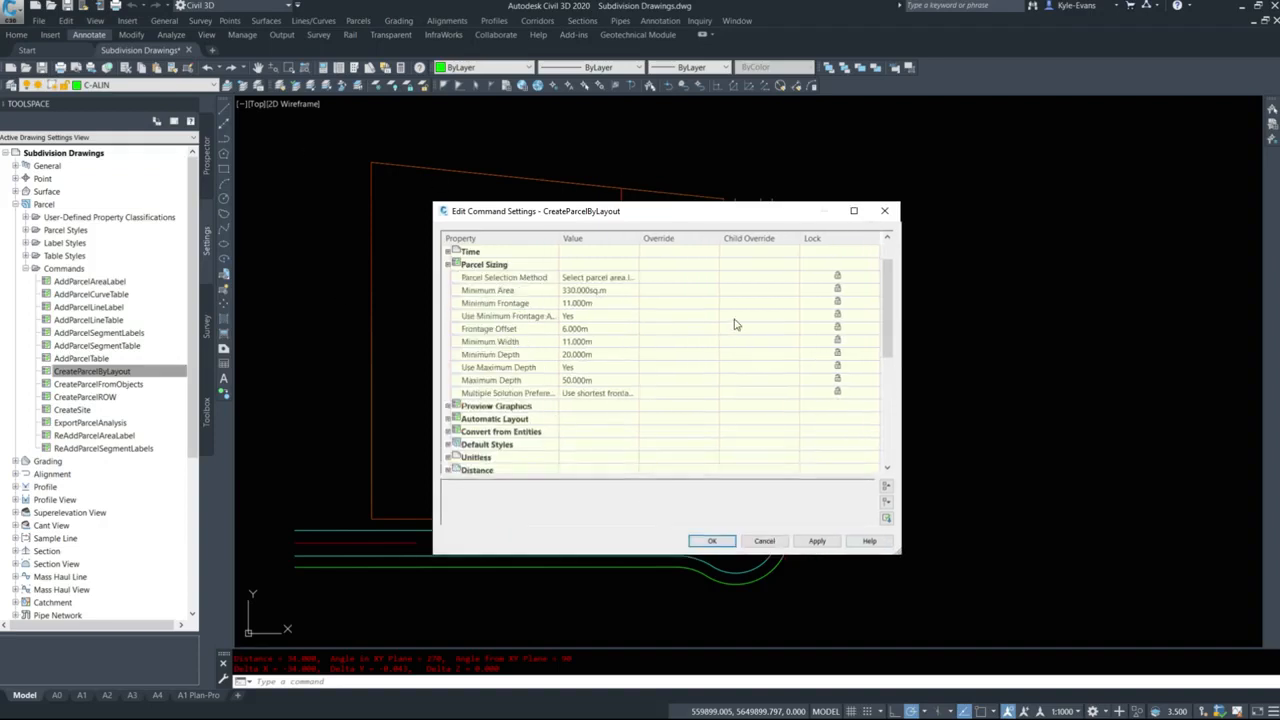
left_click(589, 290)
left_click(594, 306)
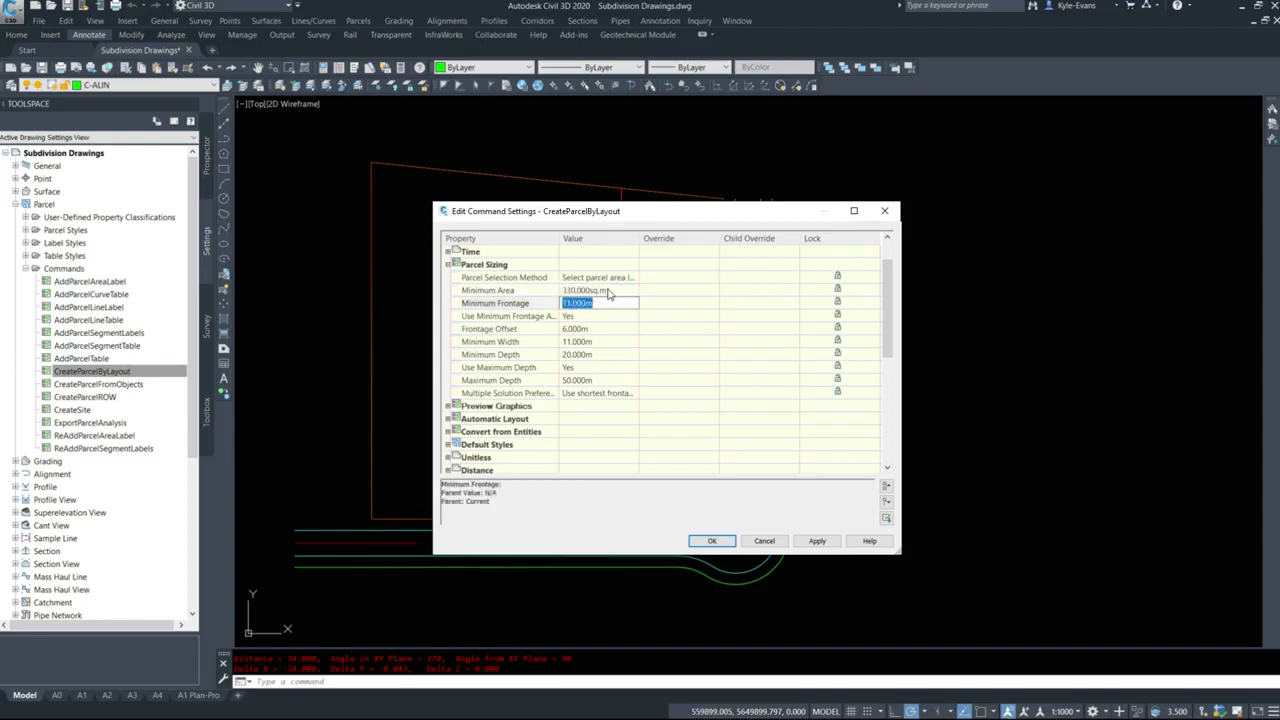
left_click(608, 293)
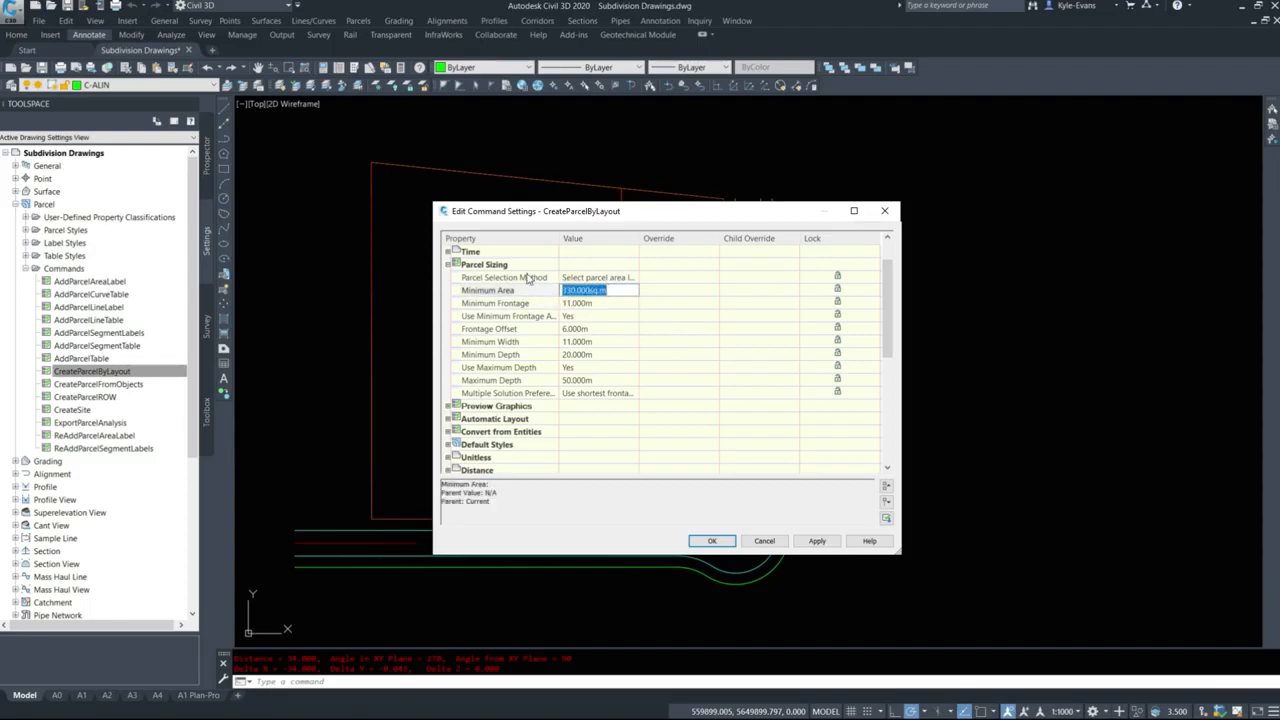
left_click(606, 305)
left_click(605, 303)
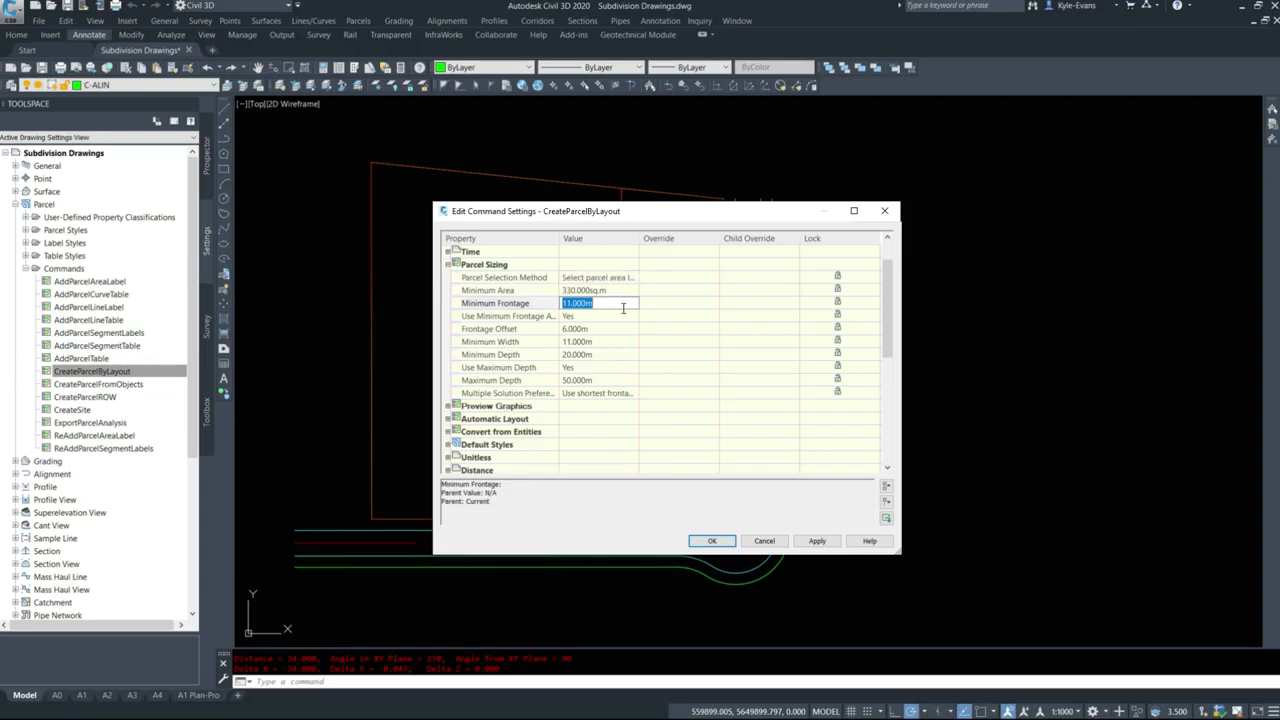
Check the Use Minimum Frontage At Offset, Frontage Offset and Minimum Width settings, widening the property column to read the full names.
left_click(548, 316)
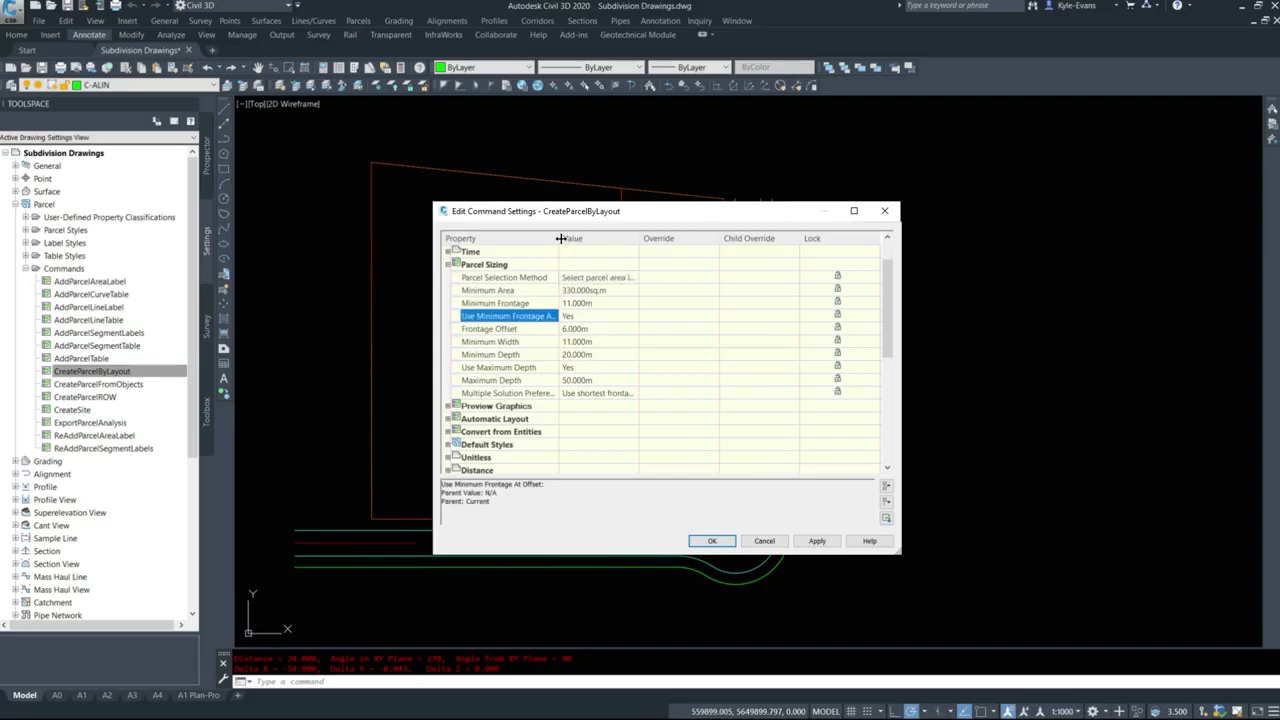
left_click_drag(560, 240, 601, 240)
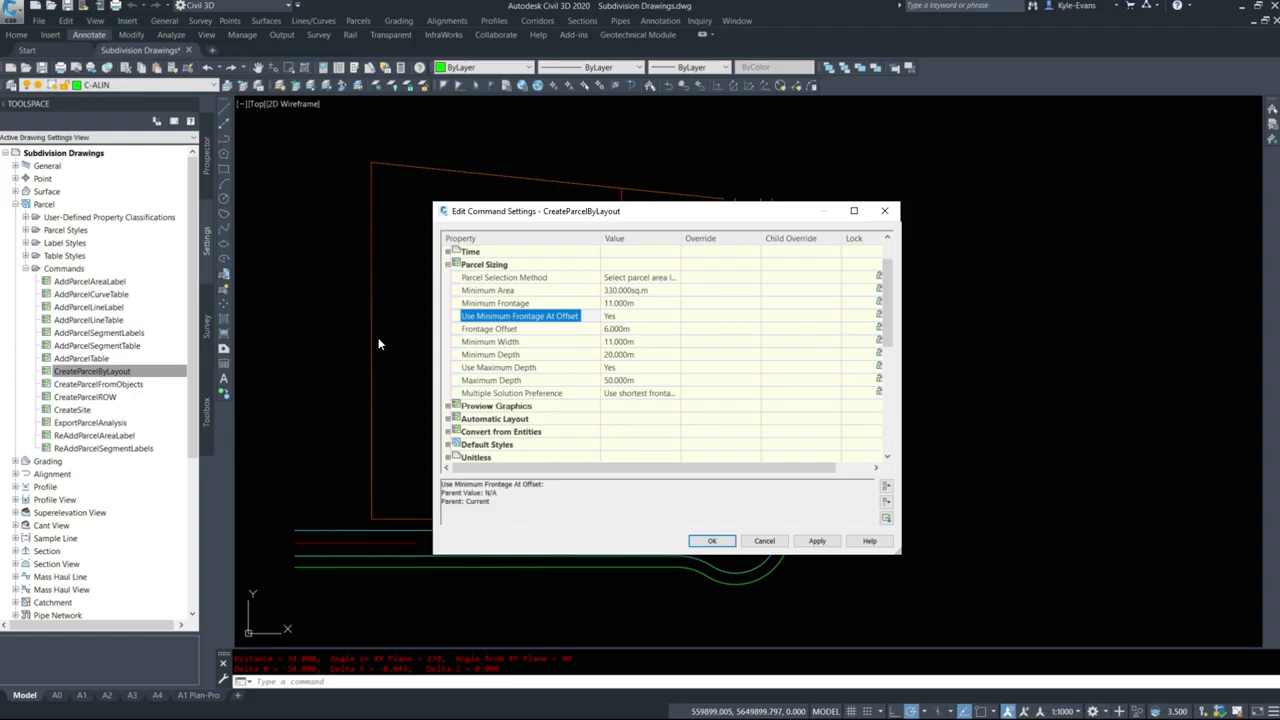
left_click(505, 328)
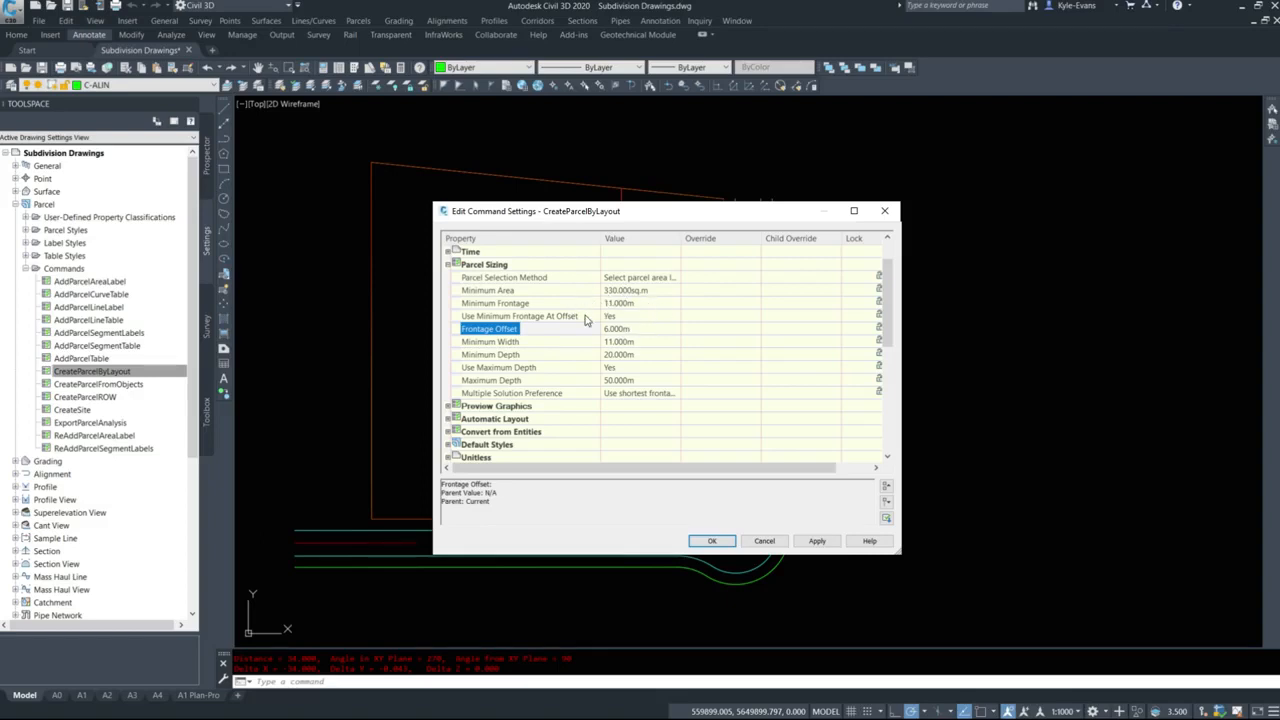
left_click(628, 344)
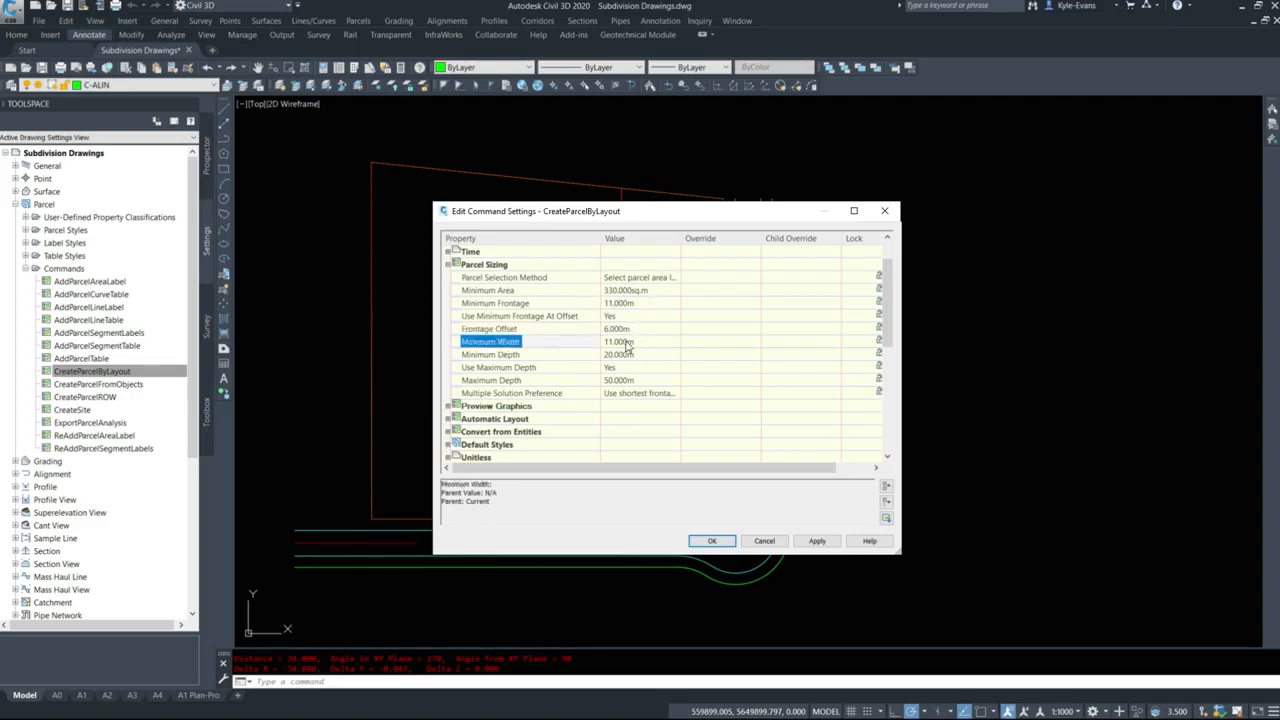
Set the parcel sizing Minimum Depth to 22 m.
left_click(624, 355)
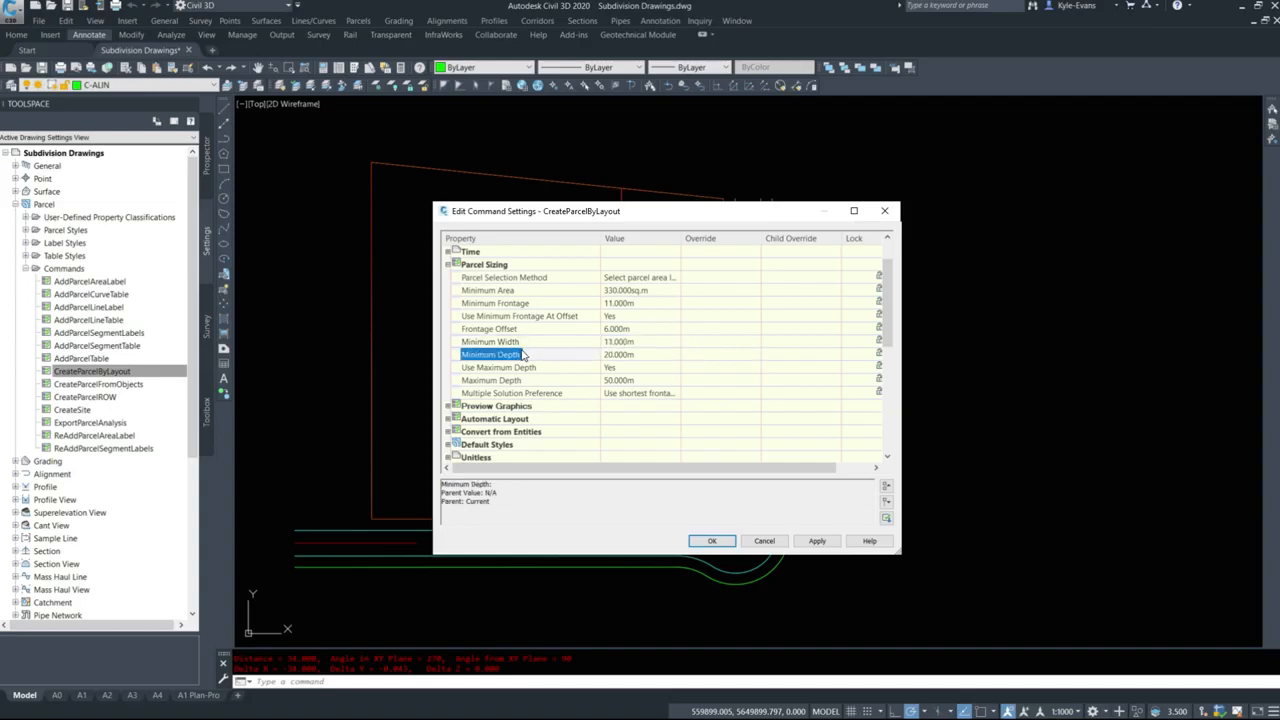
left_click(645, 357)
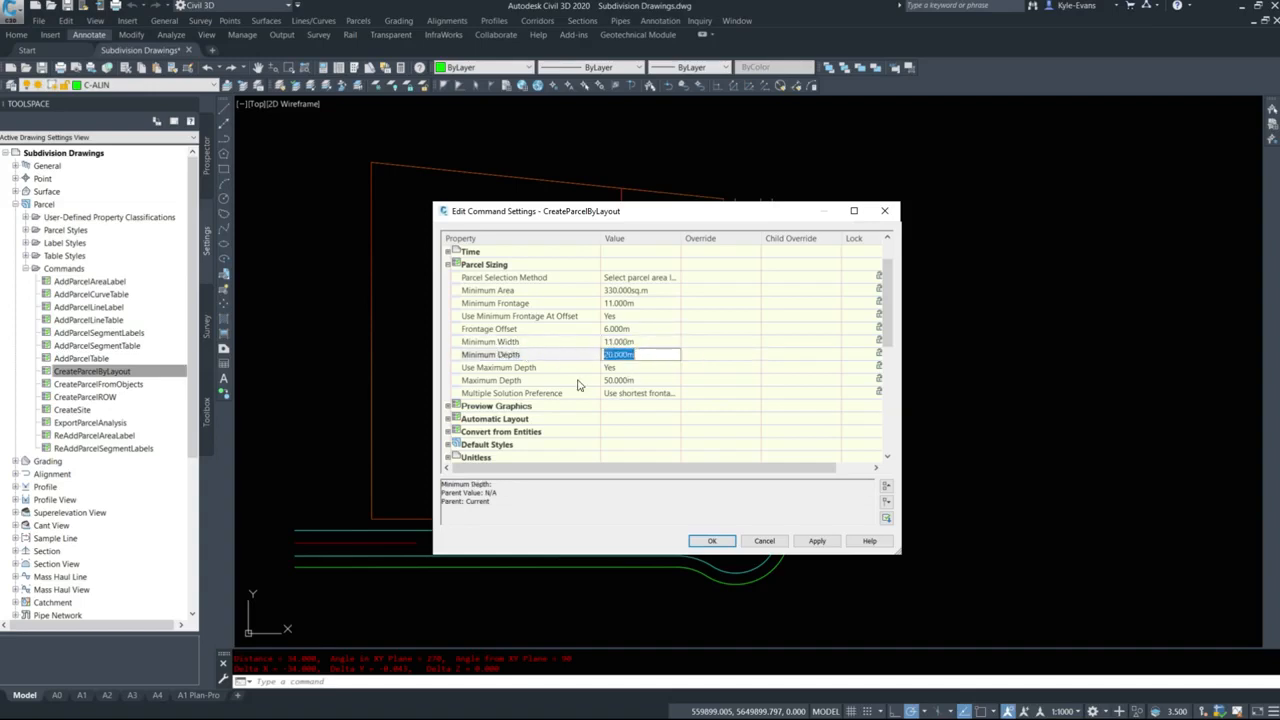
type("22")
left_click(665, 444)
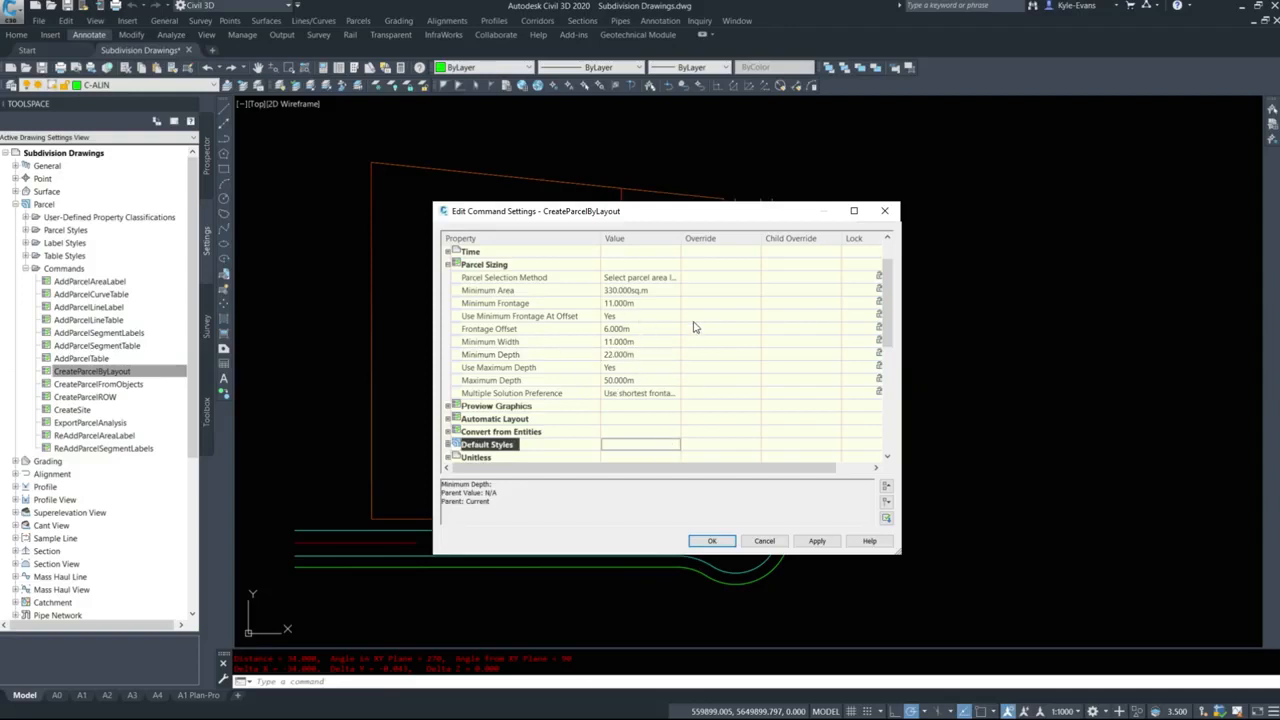
Set Use Maximum Depth to No and accept the CreateParcelByLayout command settings.
left_click(640, 368)
left_click(640, 368)
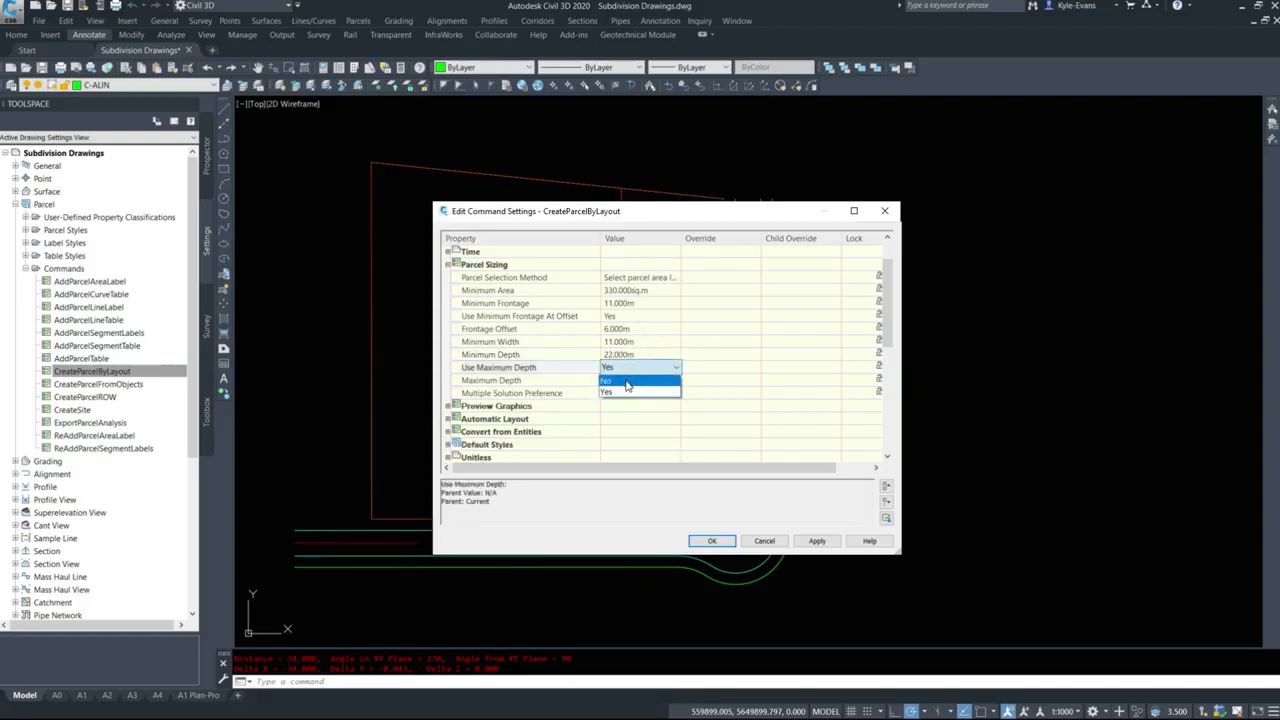
left_click(638, 385)
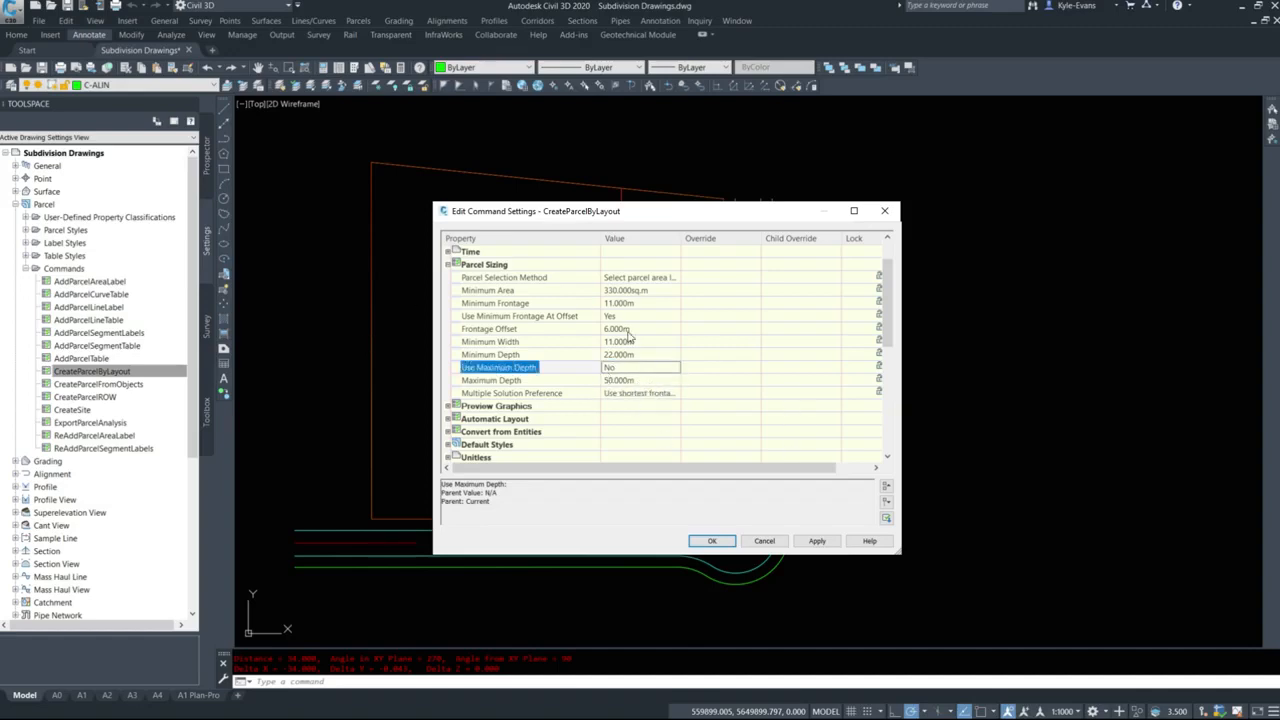
left_click(712, 540)
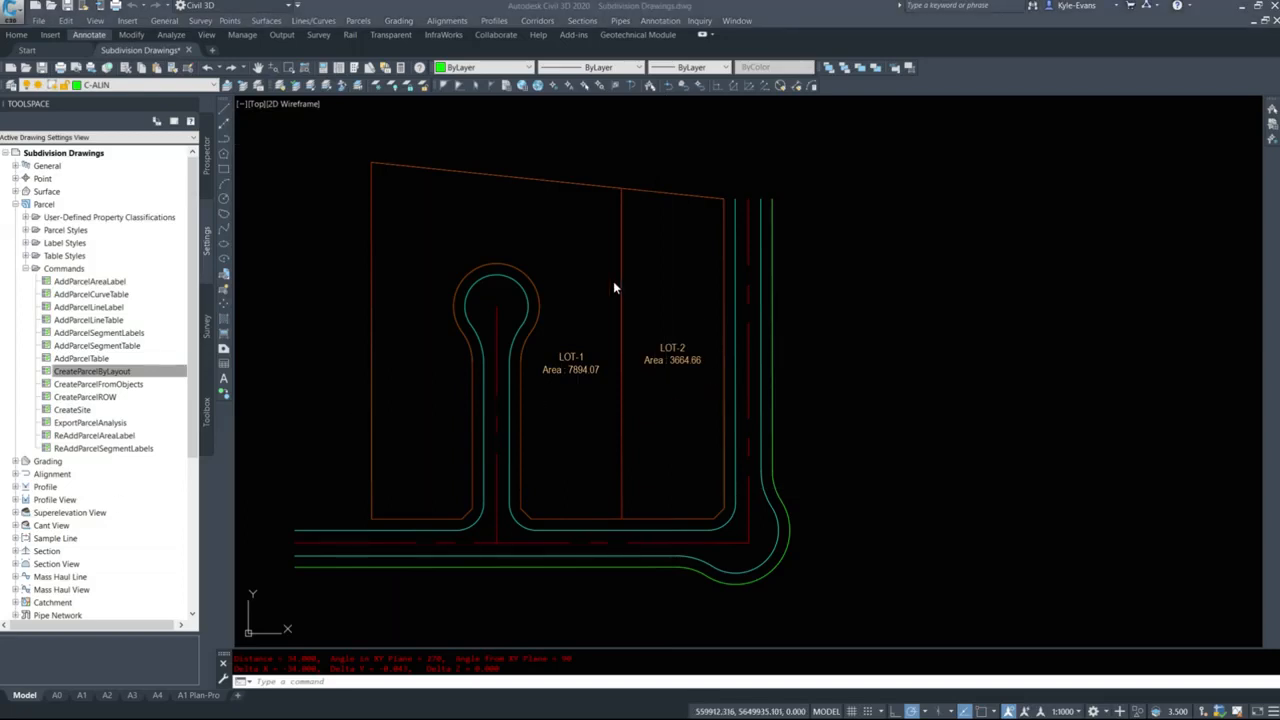
Start Create Parcel by Layout and move the Parcel Layout Tools toolbar over the drawing.
left_click(357, 20)
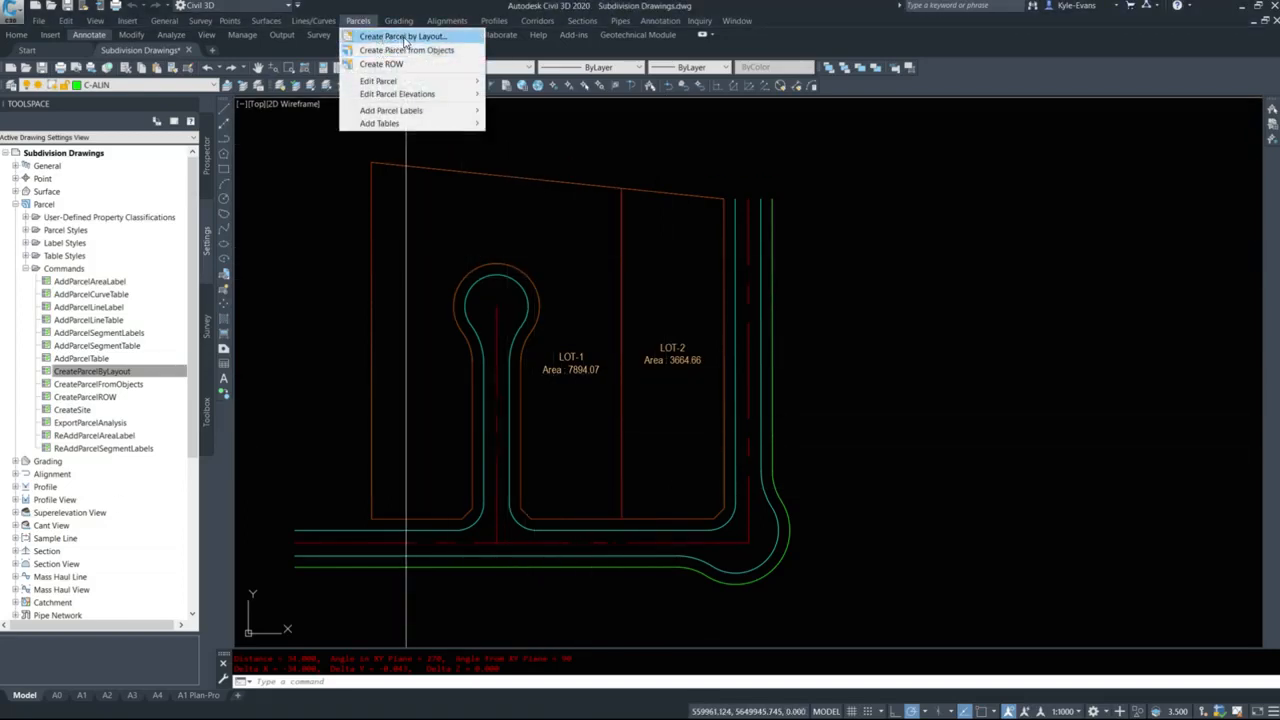
left_click(407, 40)
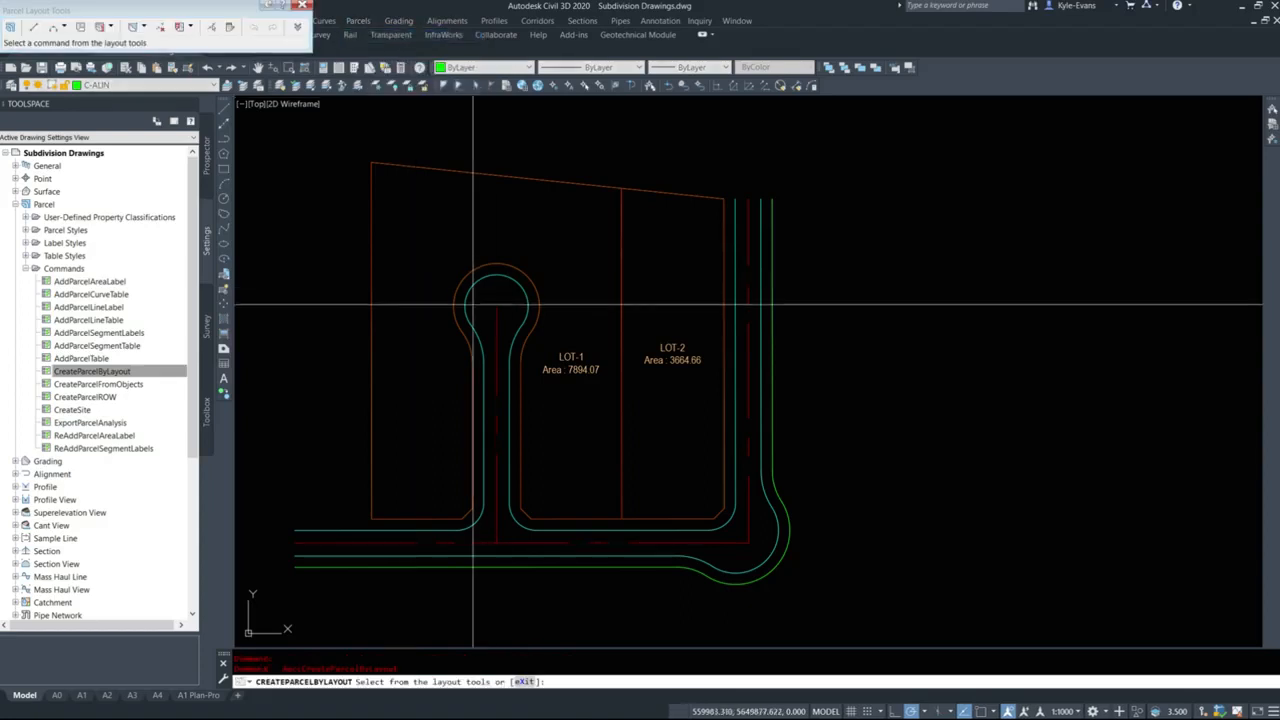
left_click_drag(258, 62, 665, 135)
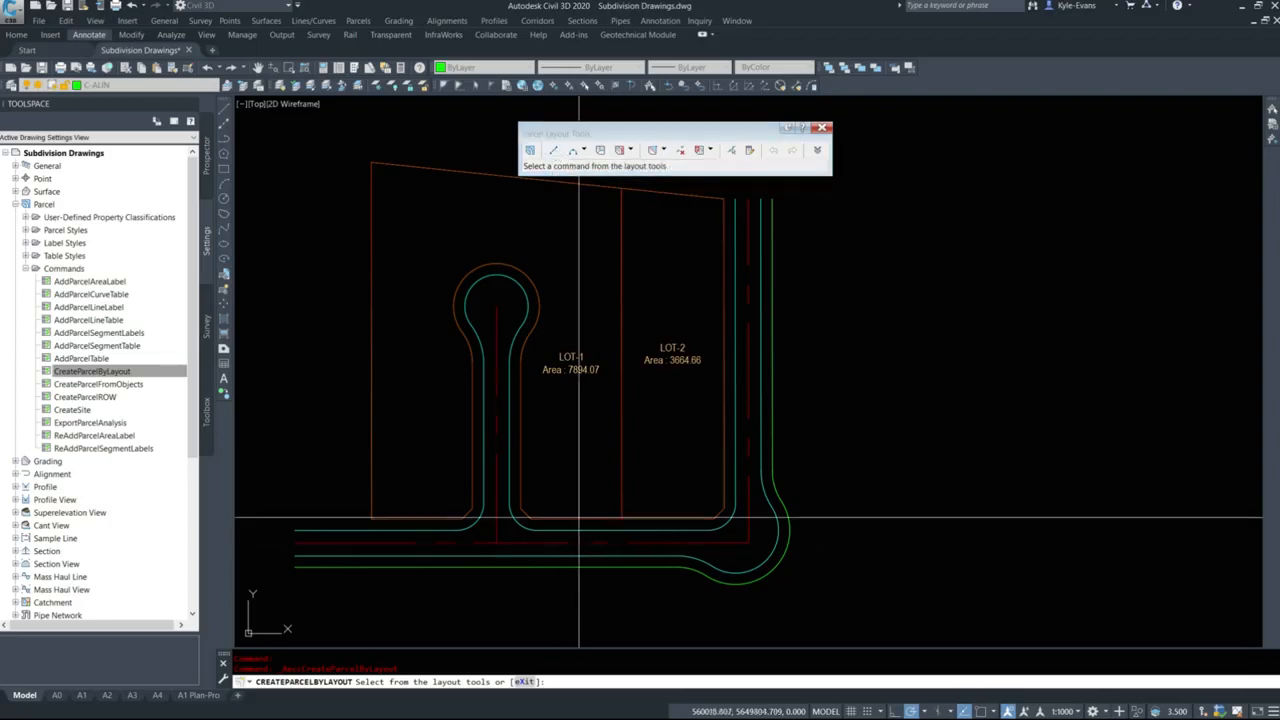
Review the available curve, slide line, swing line and parcel union options in the Parcel Layout Tools.
left_click(586, 149)
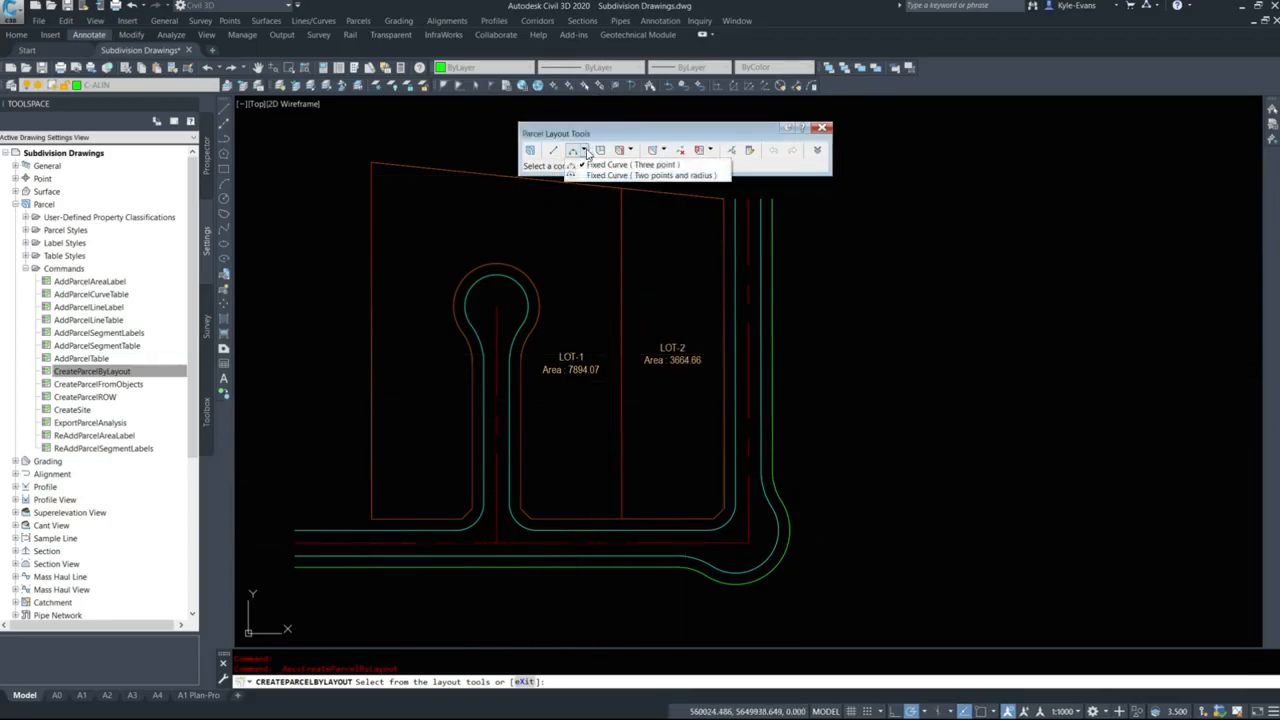
left_click(606, 136)
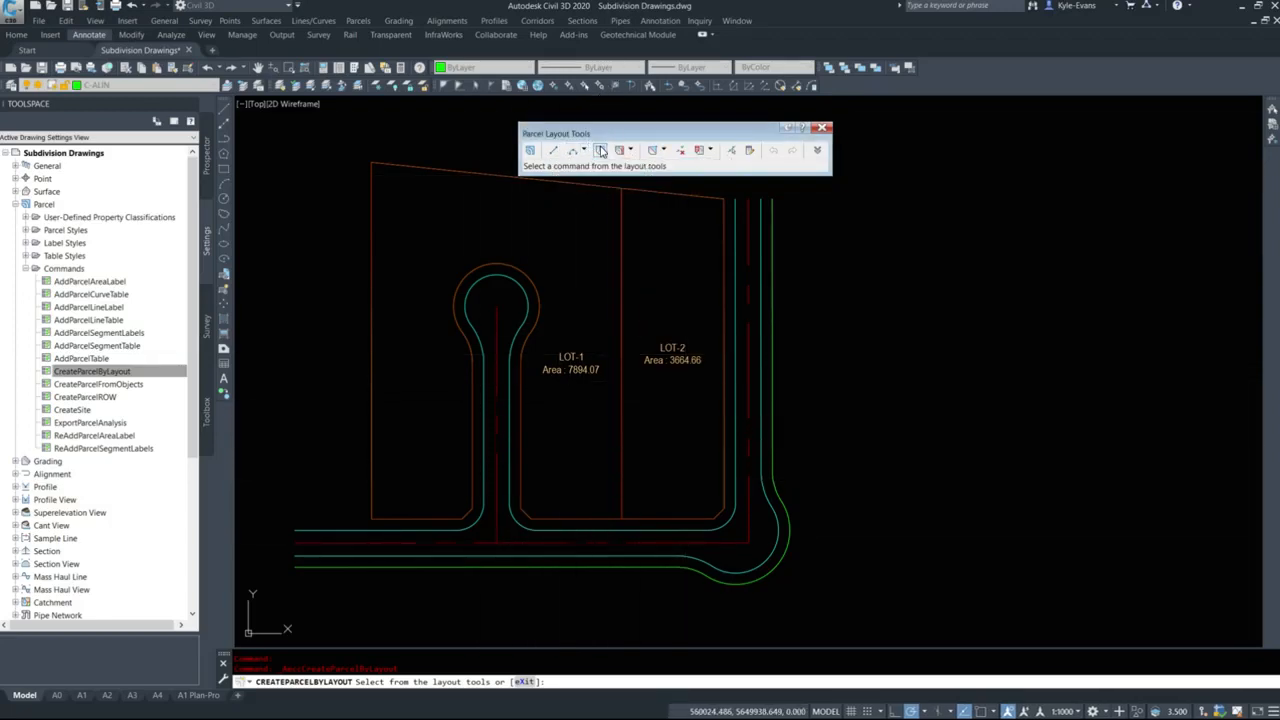
left_click(630, 151)
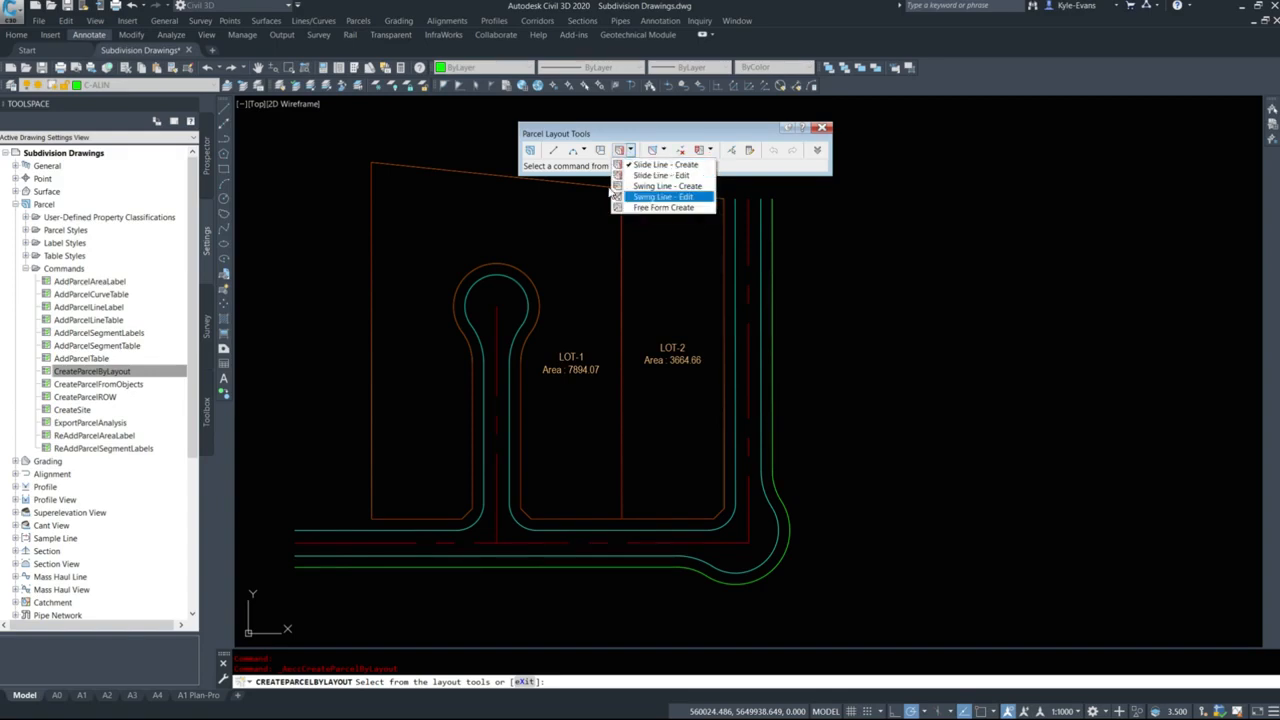
left_click(668, 135)
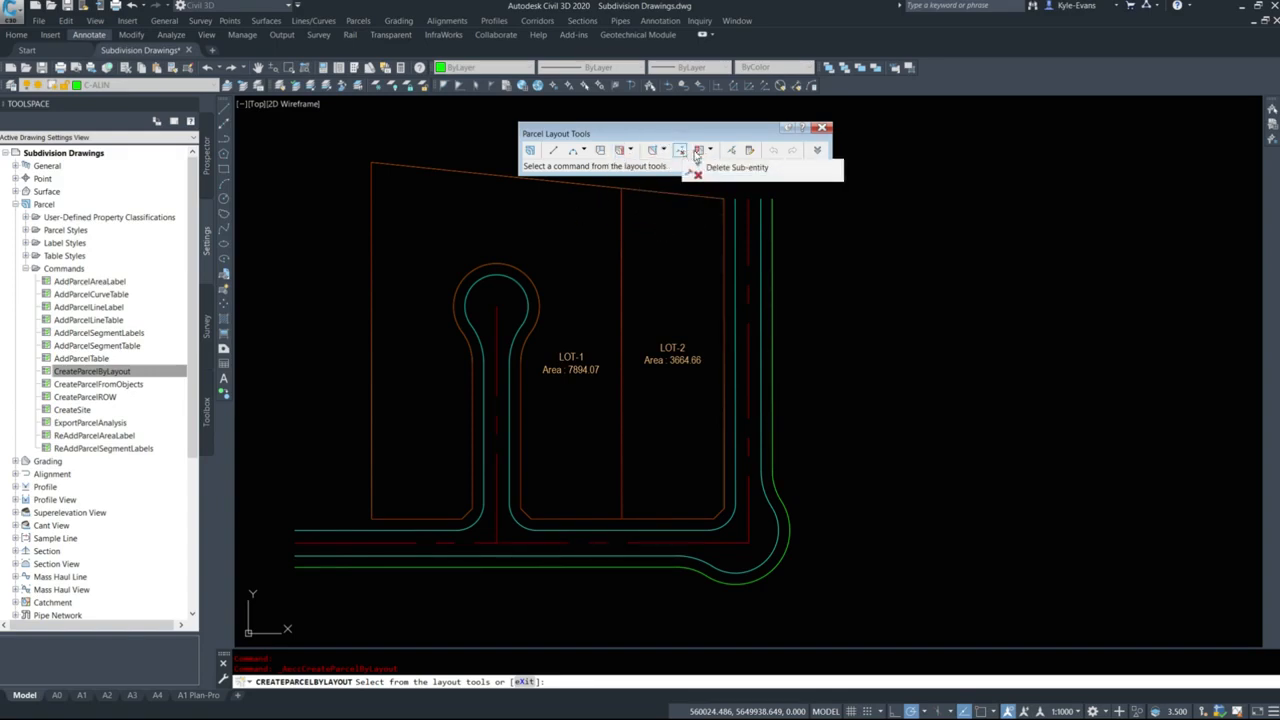
left_click(710, 150)
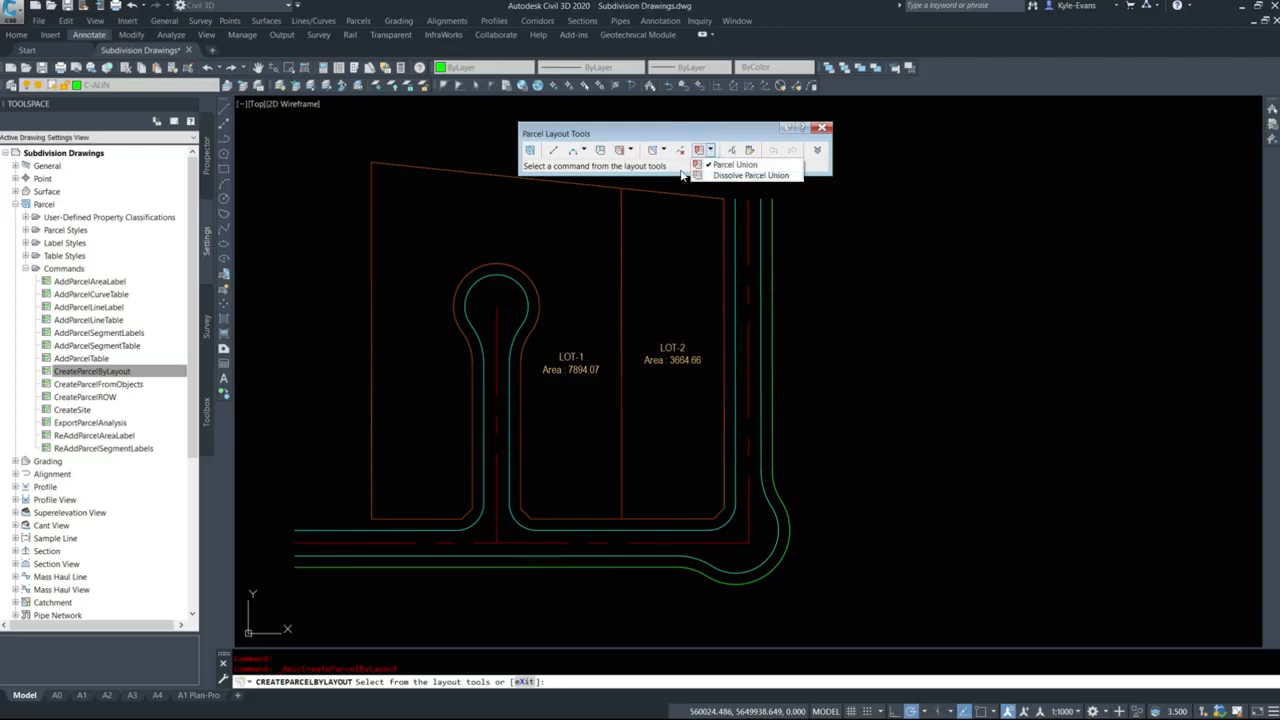
left_click(742, 135)
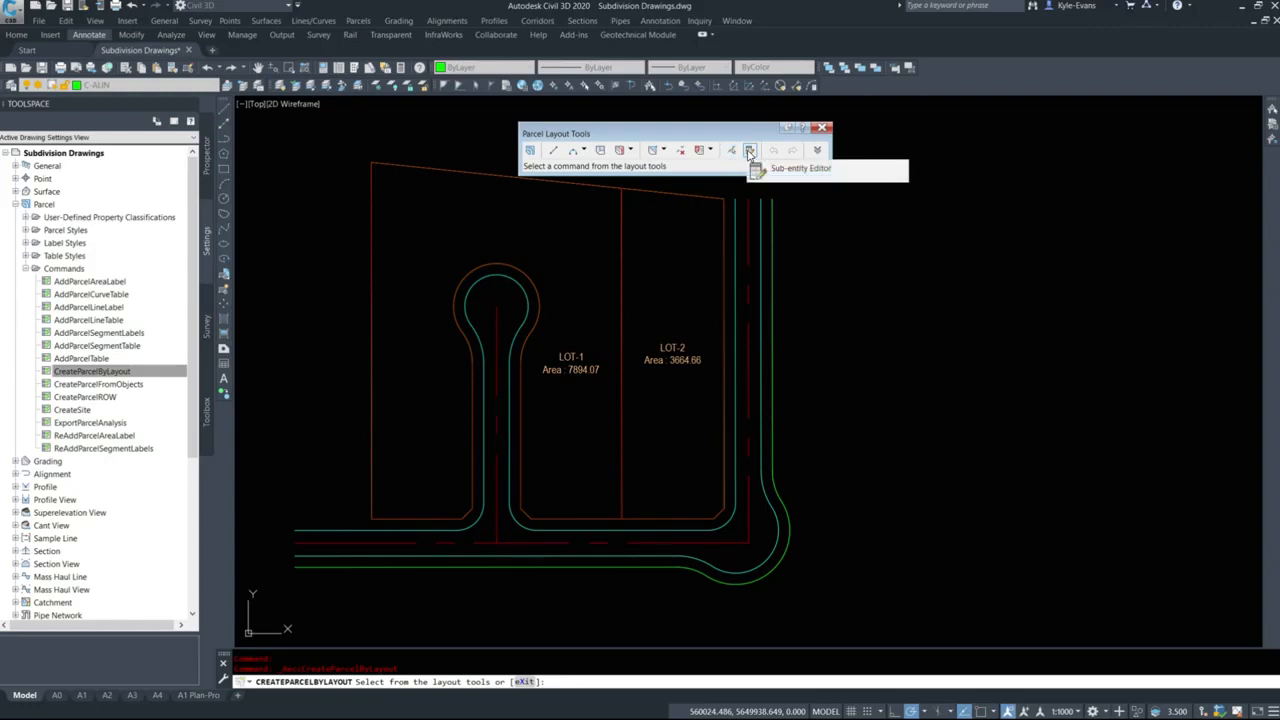
Expand the Parcel Layout Tools to show the sizing parameters and place the window beside the lots.
left_click(818, 151)
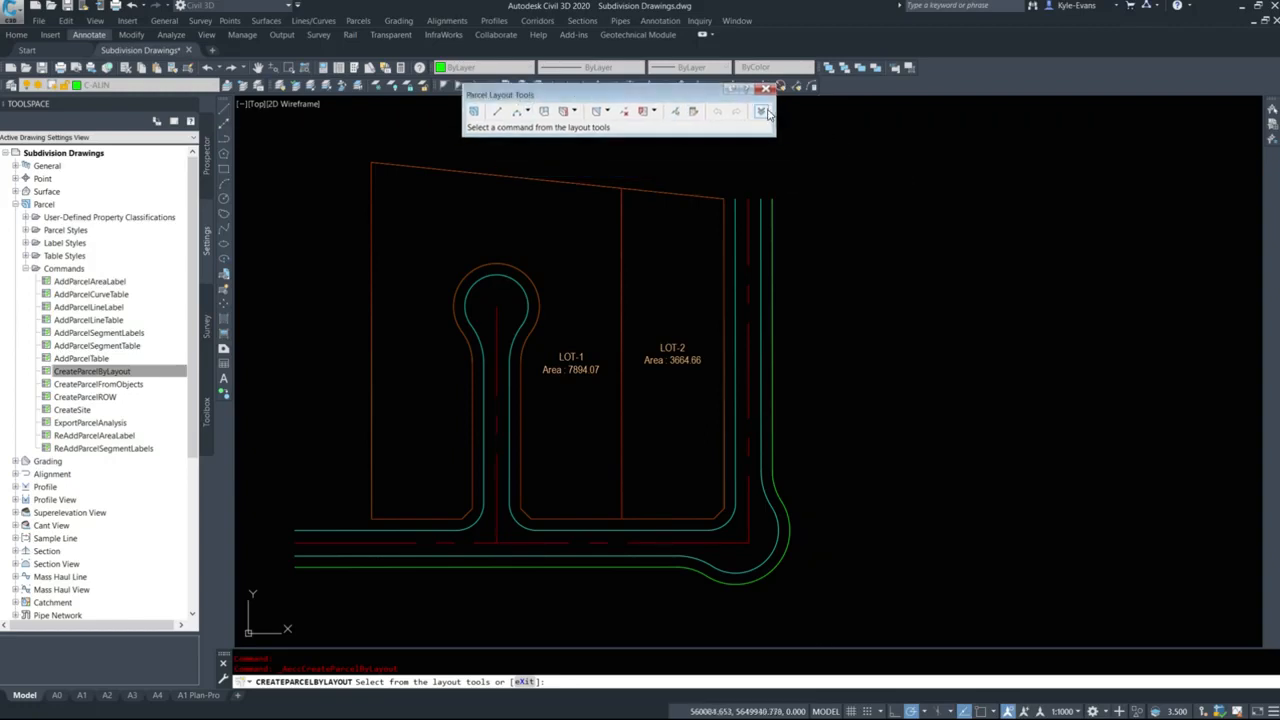
left_click_drag(610, 90, 970, 132)
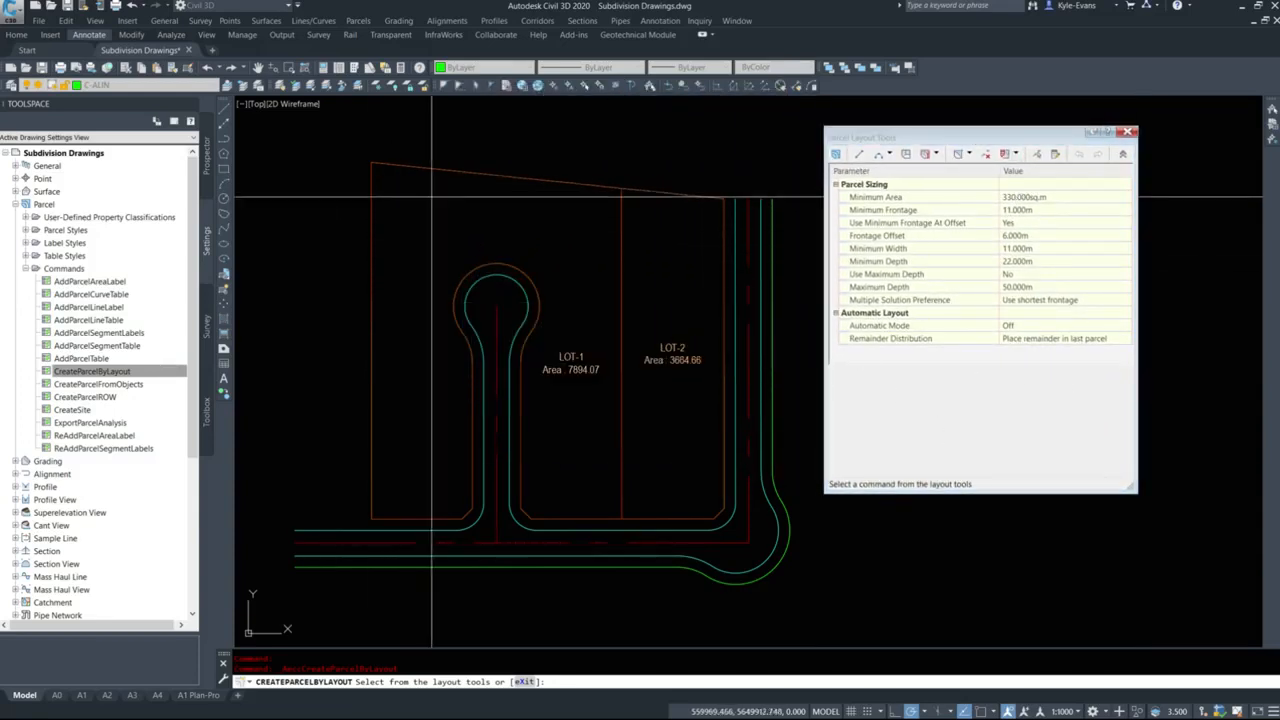
middle_click_drag(431, 198, 456, 199)
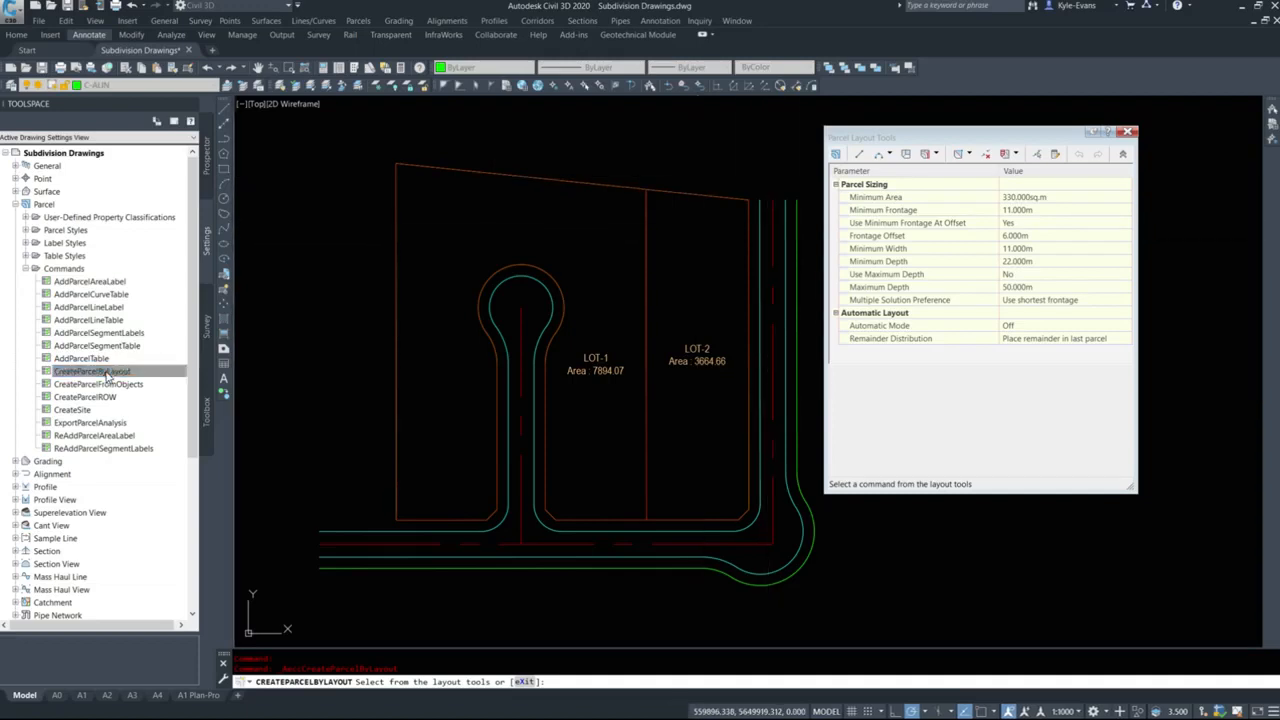
Check the Parcel Sizing values from Minimum Area through Multiple Solution Preference against the command settings.
left_click(1050, 199)
left_click(1034, 224)
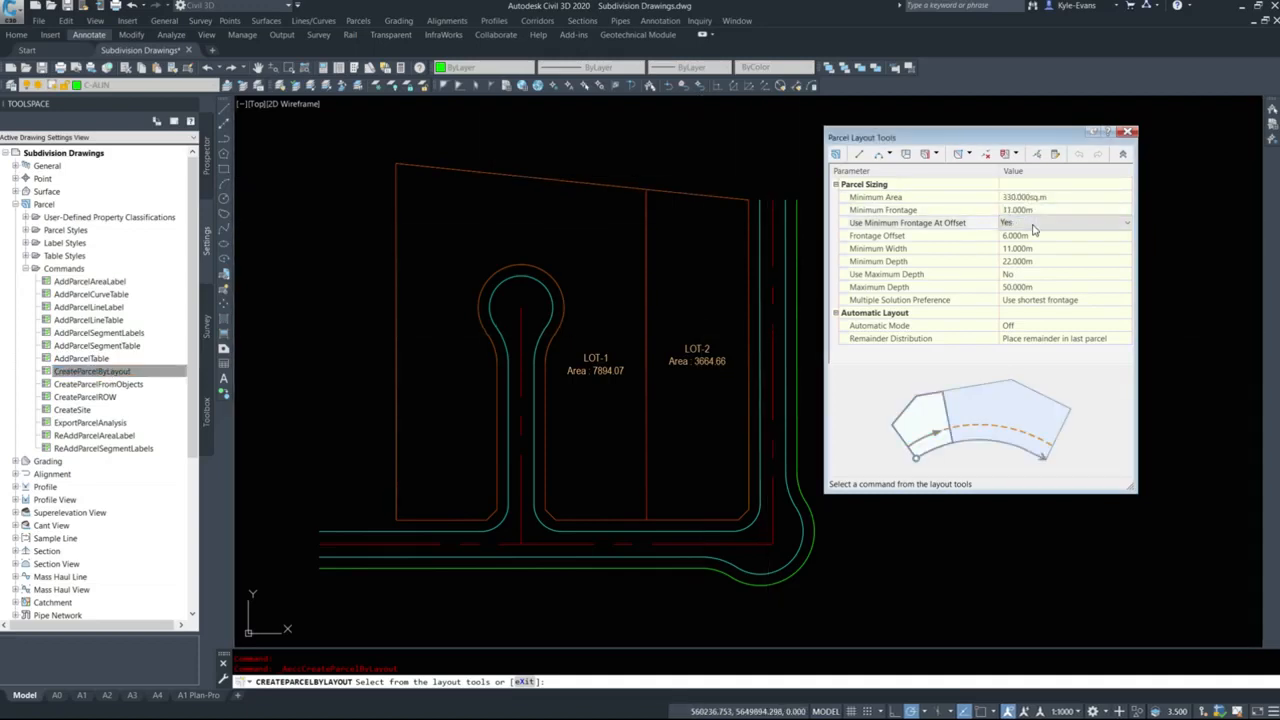
left_click(1034, 236)
left_click(1032, 249)
left_click(1030, 274)
left_click(1026, 288)
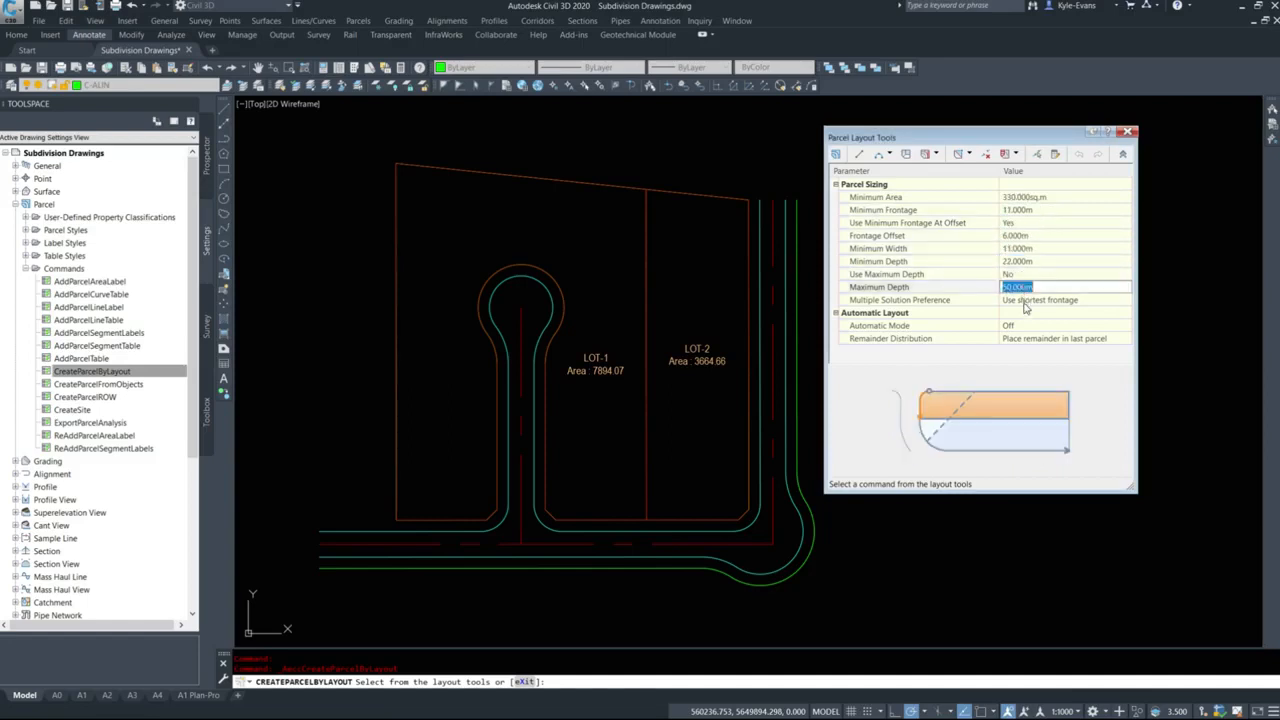
left_click(1026, 300)
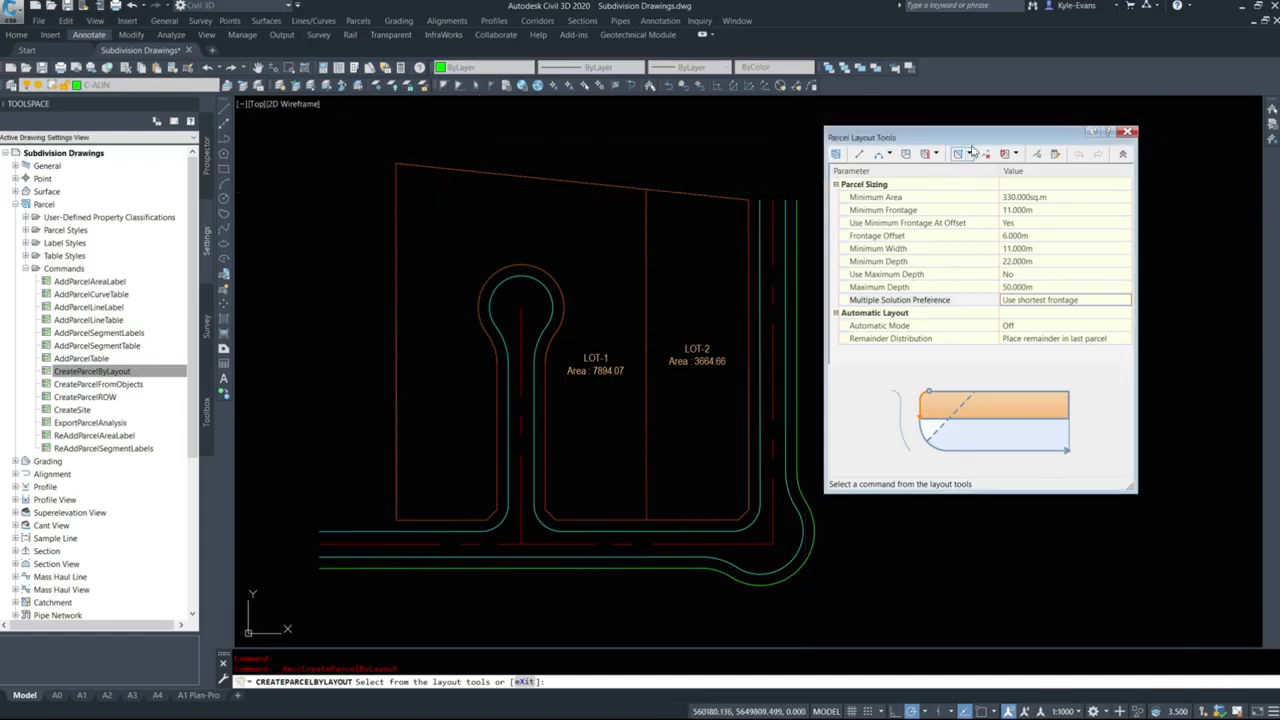
Start Slide Line - Create and accept the Parcels - Lots site with the LOT parcel style and EDDT Parcel Area label style.
left_click_drag(963, 138, 984, 134)
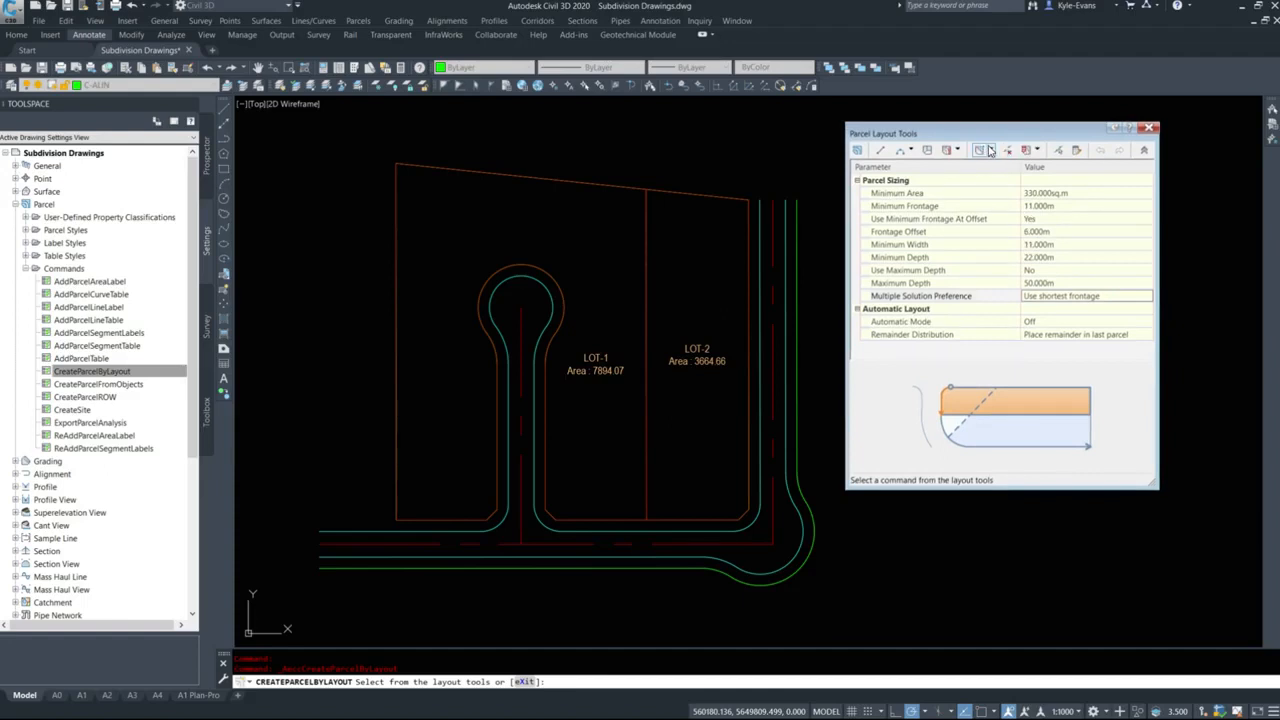
left_click(989, 149)
left_click(958, 150)
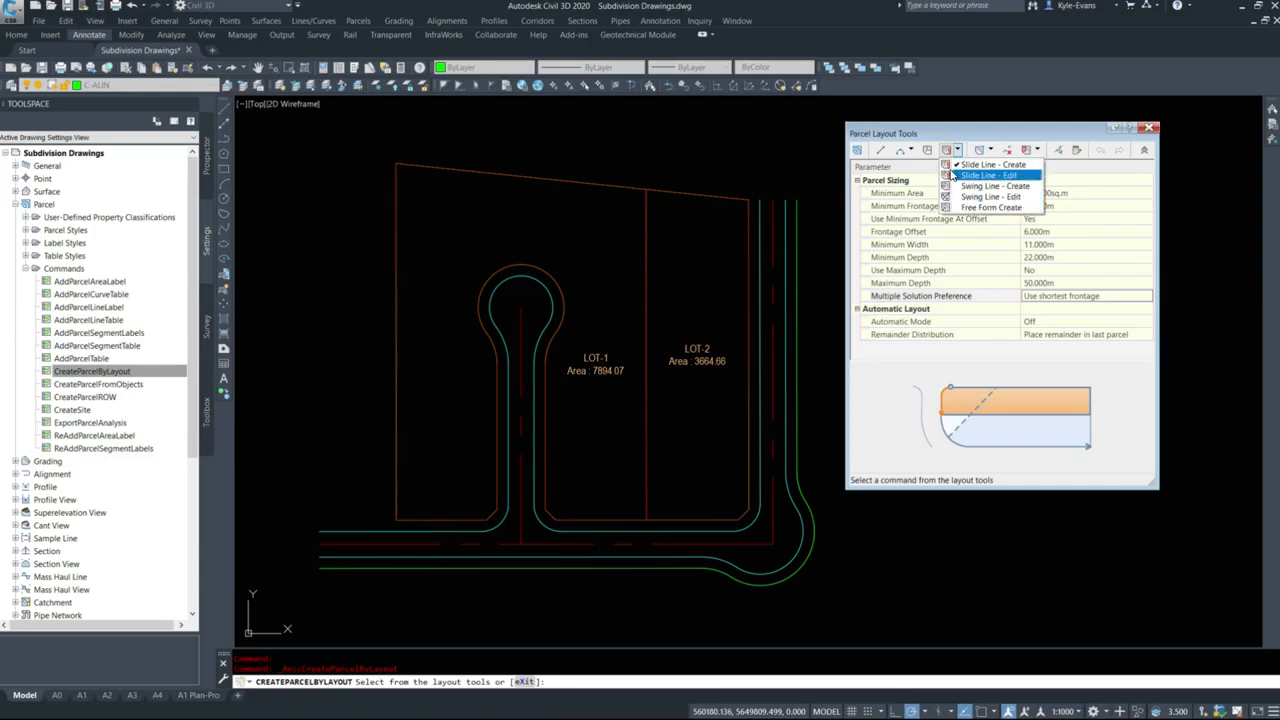
left_click(975, 166)
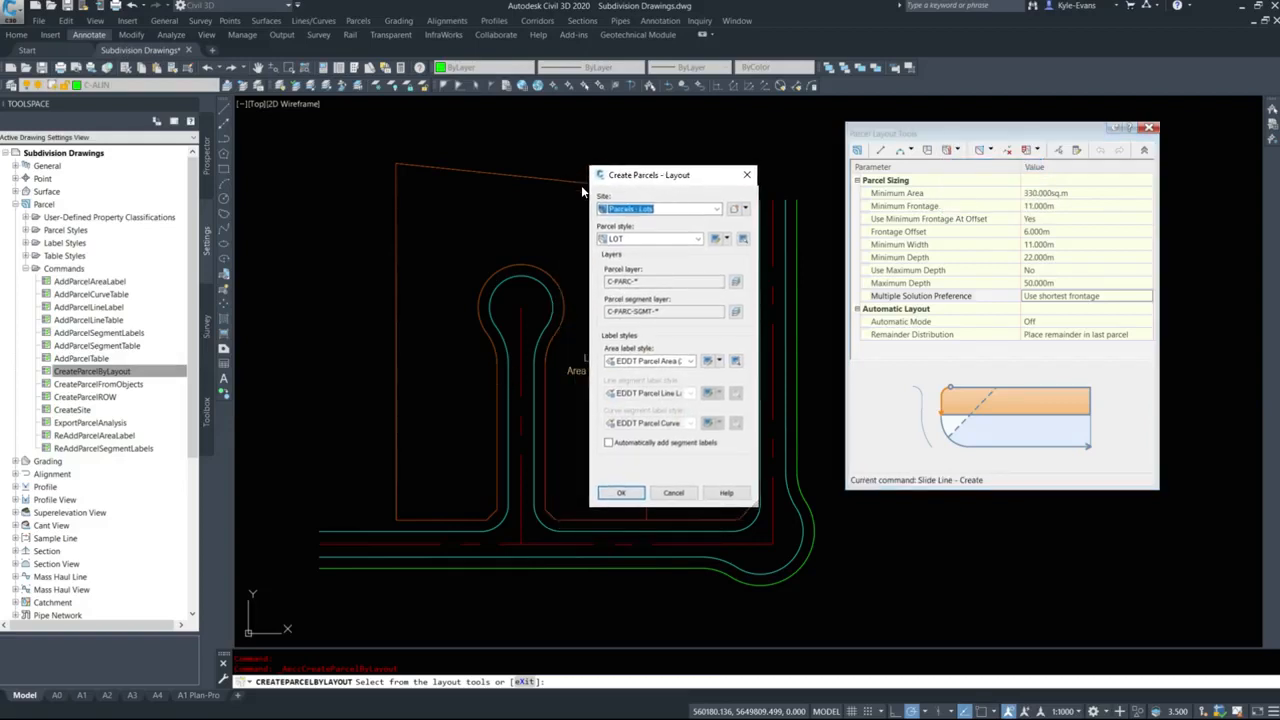
left_click(653, 236)
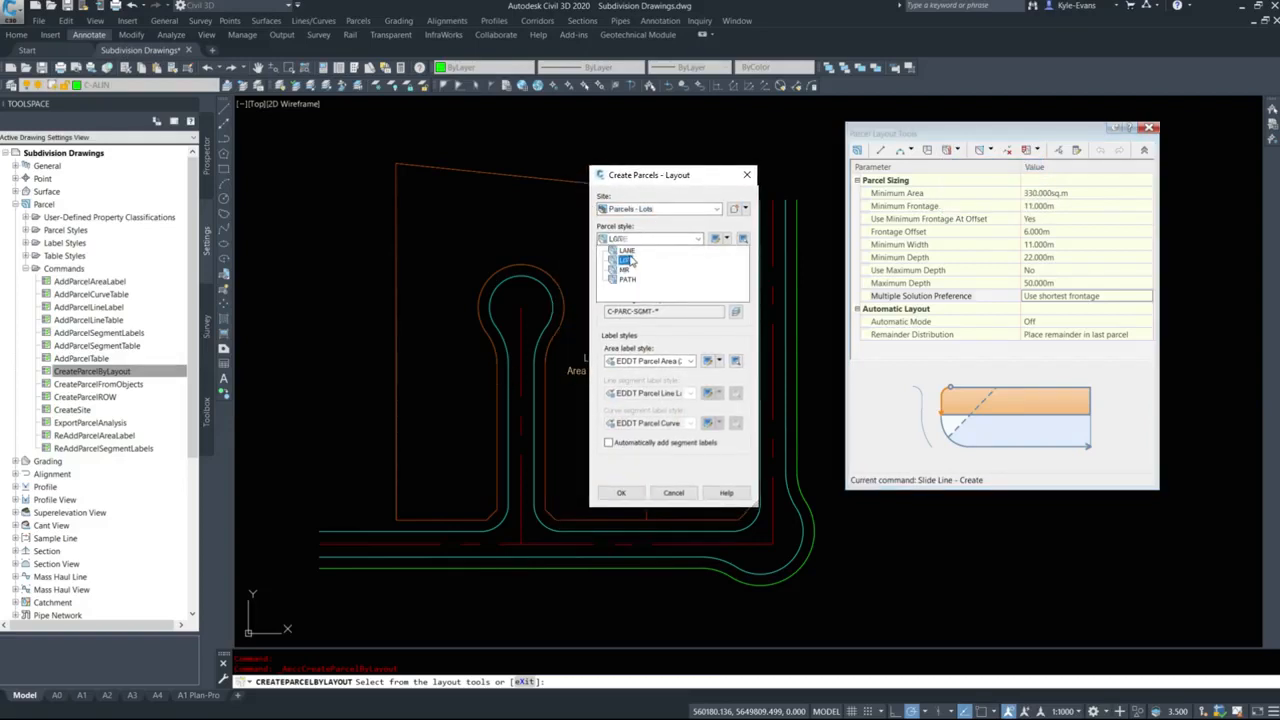
left_click(627, 260)
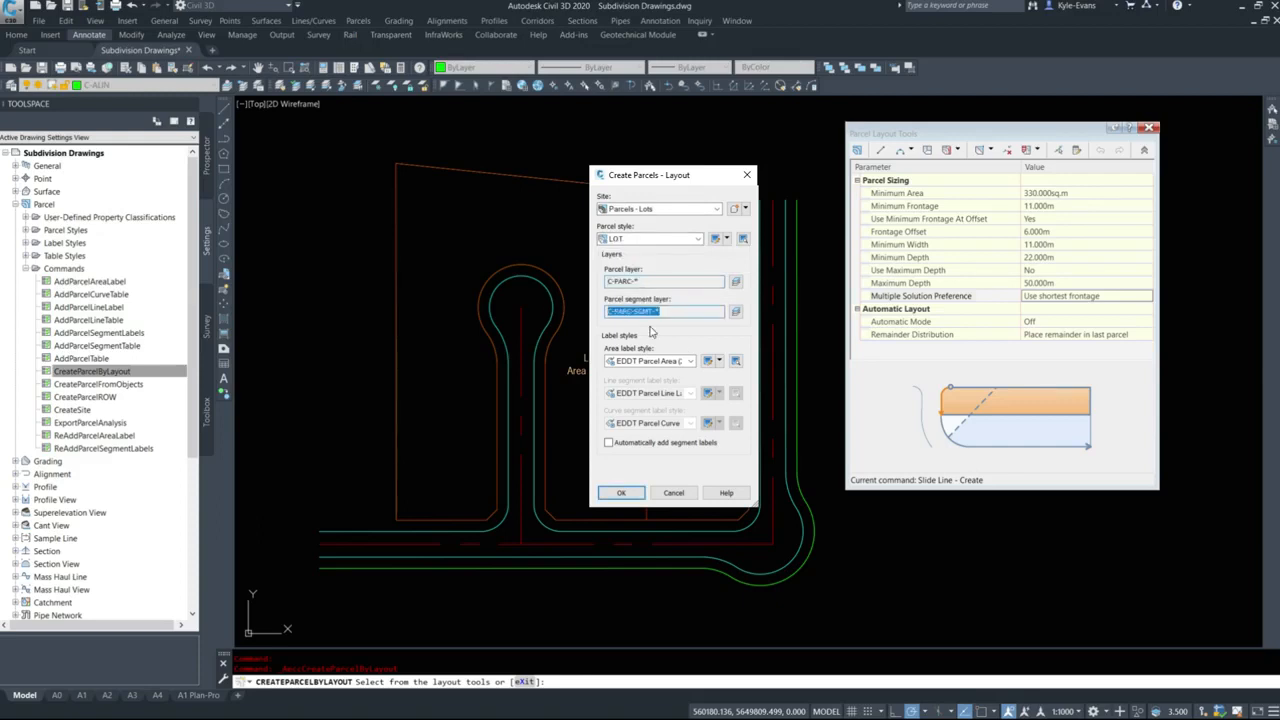
left_click(671, 361)
left_click(668, 372)
left_click(621, 493)
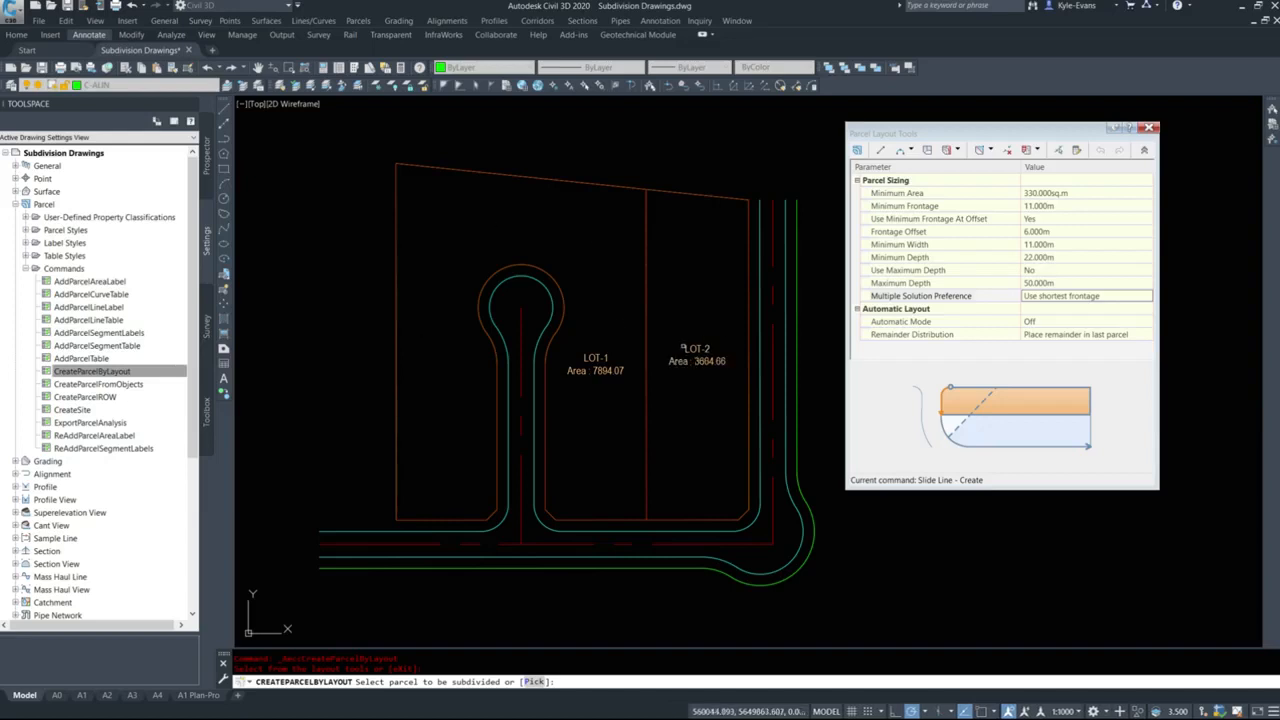
left_click(697, 358)
middle_click_drag(728, 476, 651, 449)
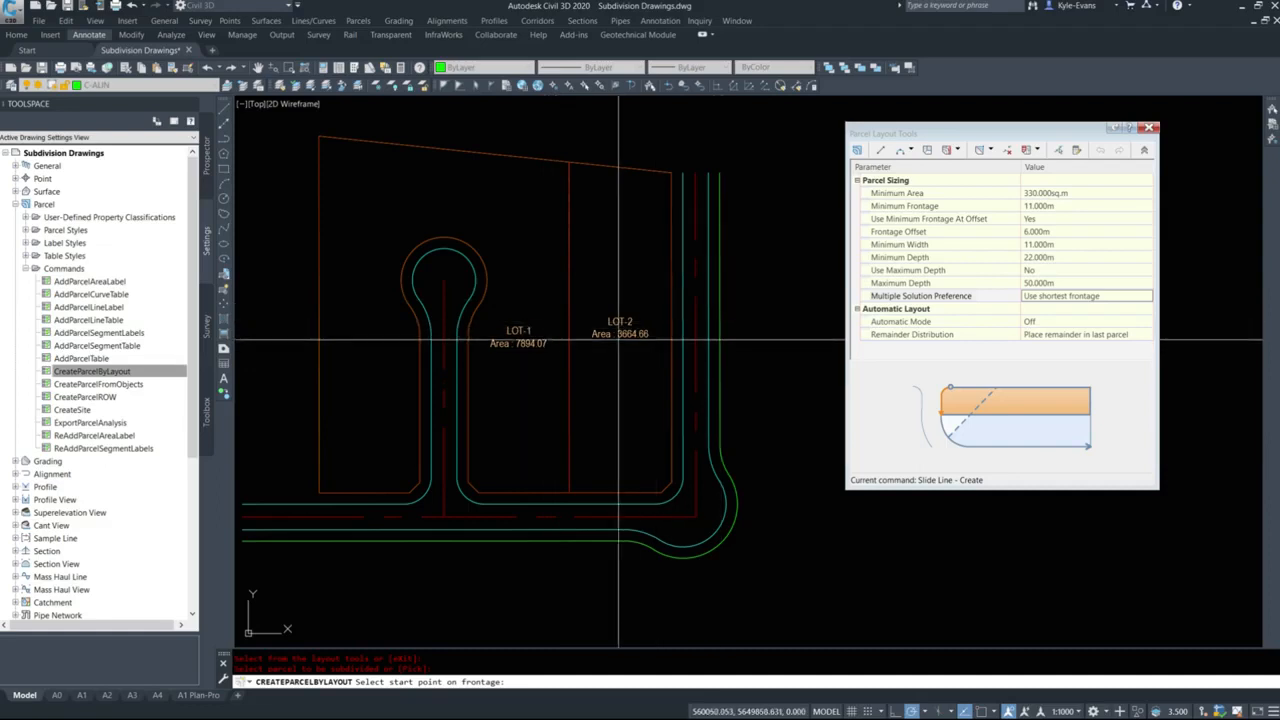
key("Escape")
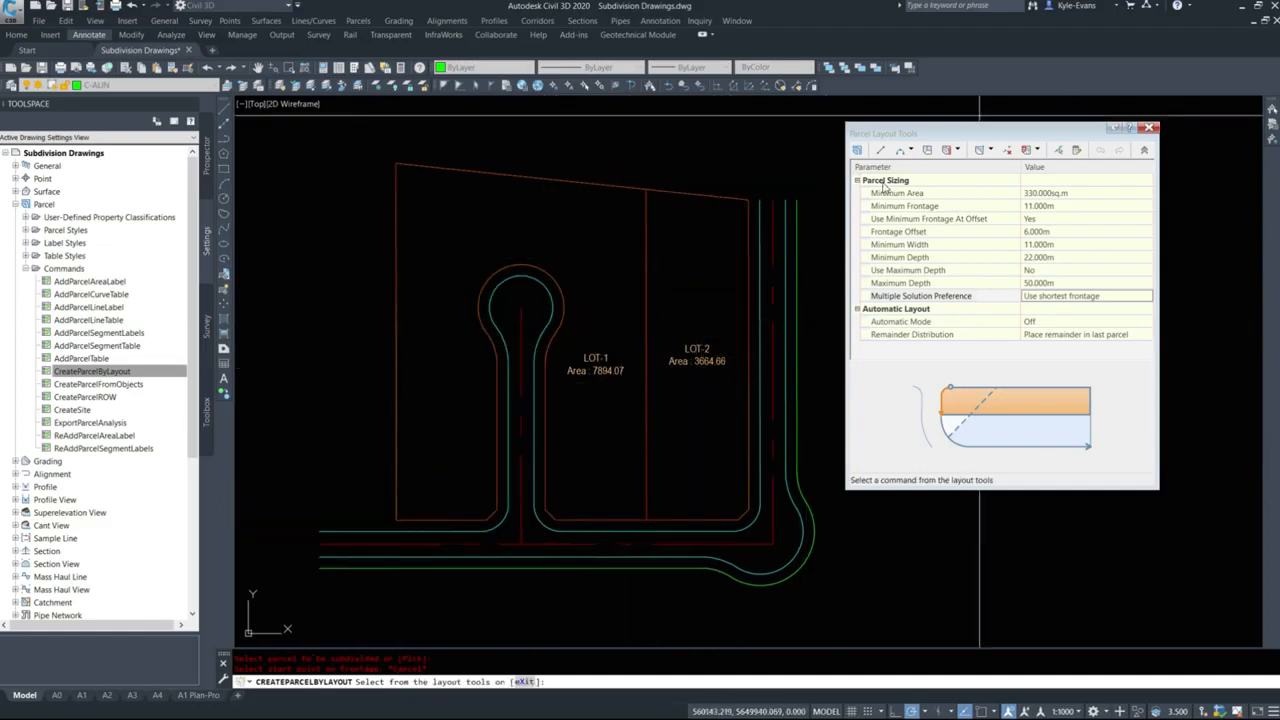
Restart Slide Line - Create on LOT-2 and define its frontage along the east road, from the north-east corner to the far end of the corner cut.
left_click(988, 150)
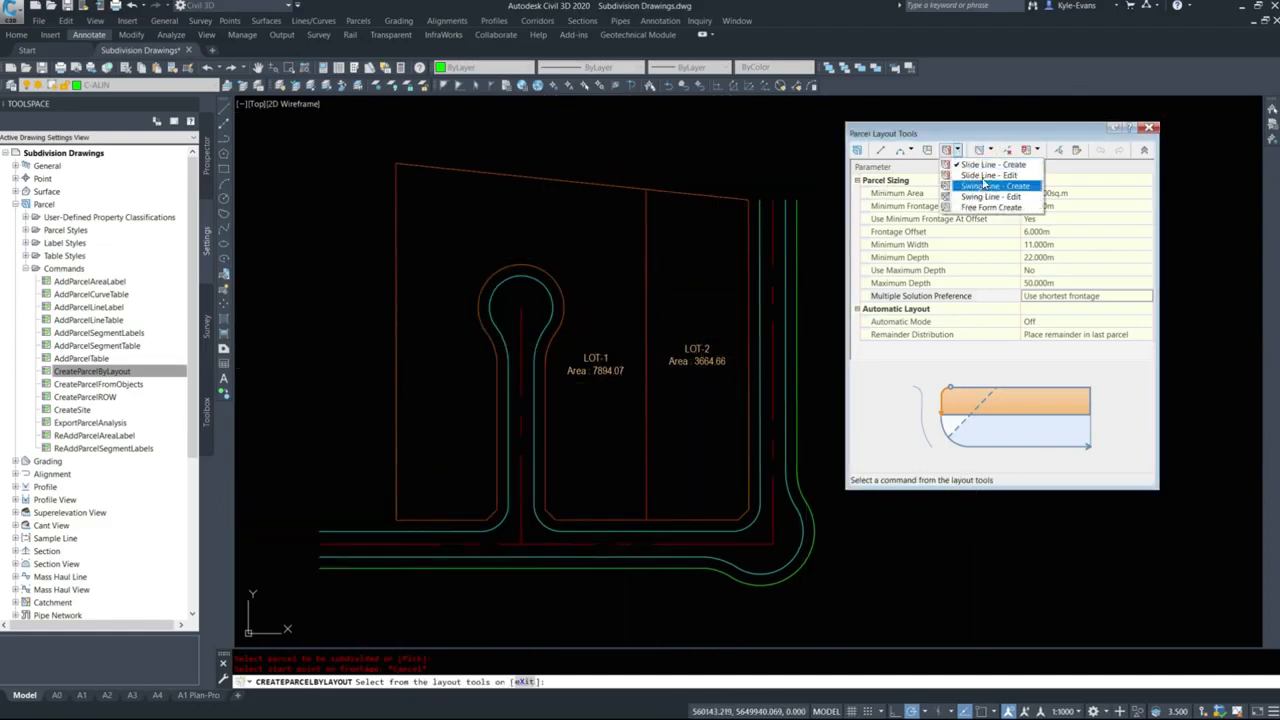
left_click(990, 176)
left_click(697, 361)
middle_click_drag(706, 369, 486, 339)
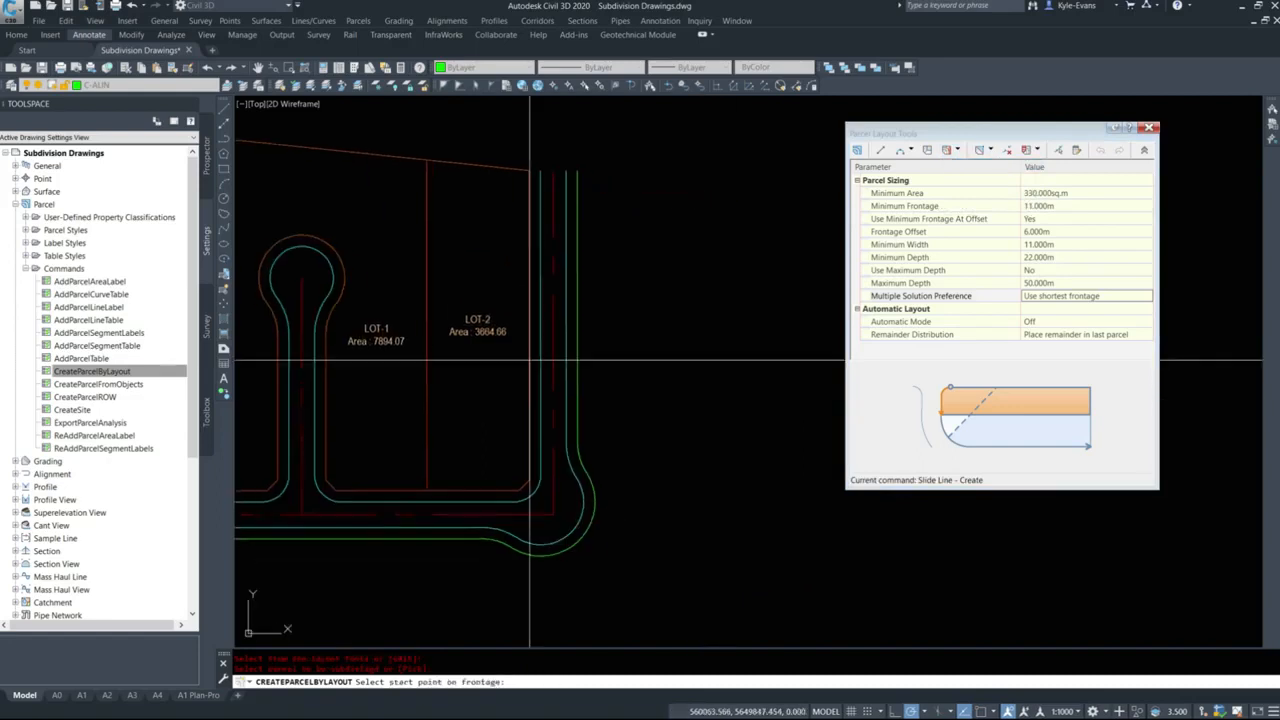
right_click(570, 251, "shift")
key("e")
left_click(529, 171)
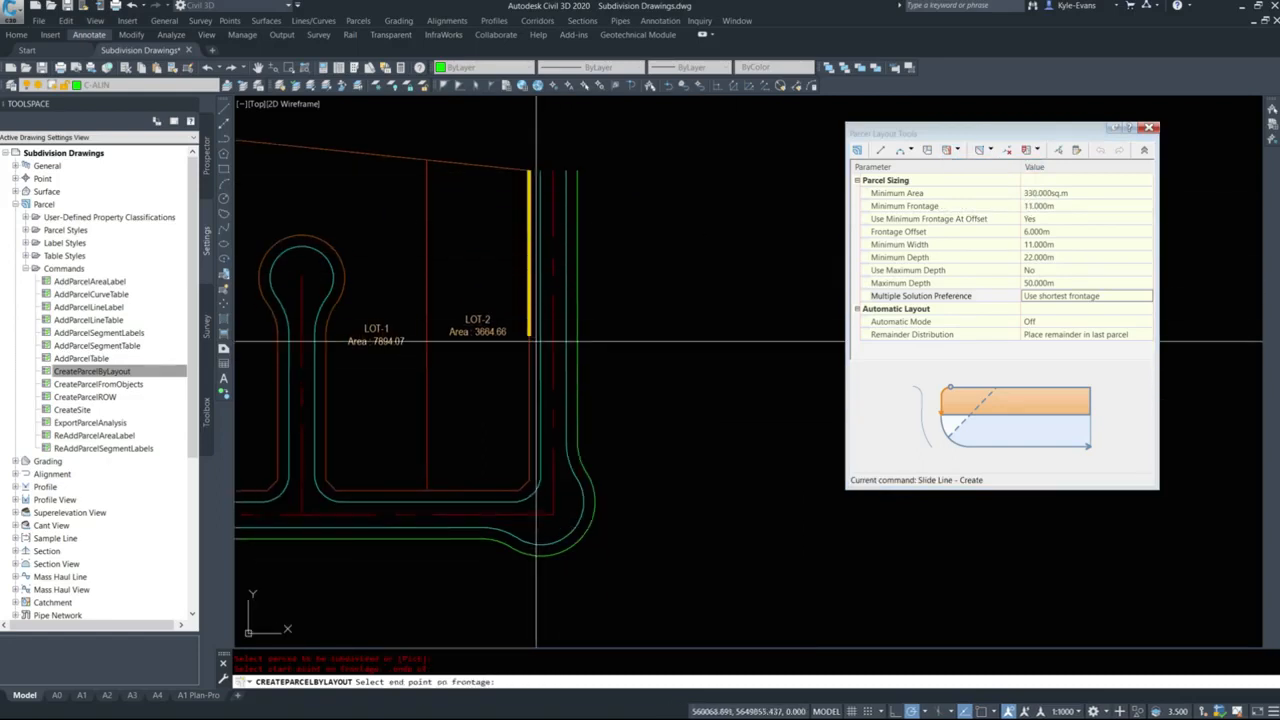
right_click(521, 492, "shift")
key("e")
left_click(521, 490)
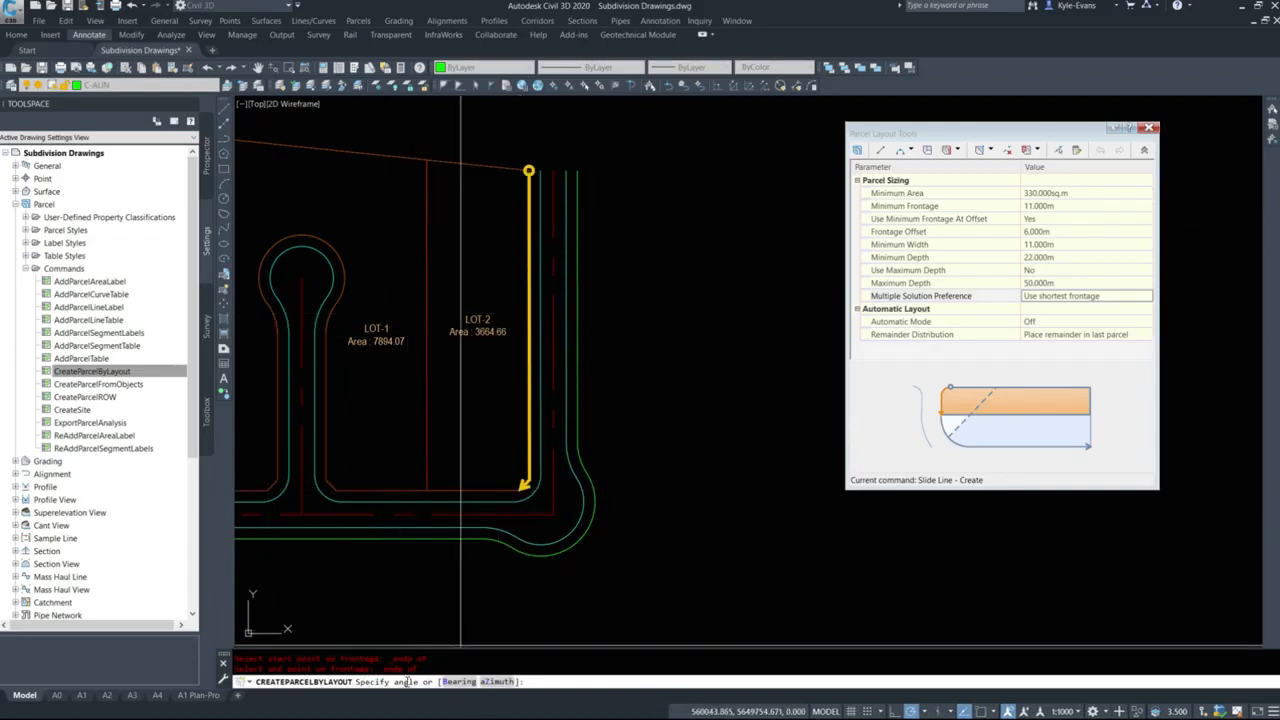
Try a picked angle for the LOT-2 slide line, examine the proposed lot and its frontage offset, and reject the result.
left_click(491, 452)
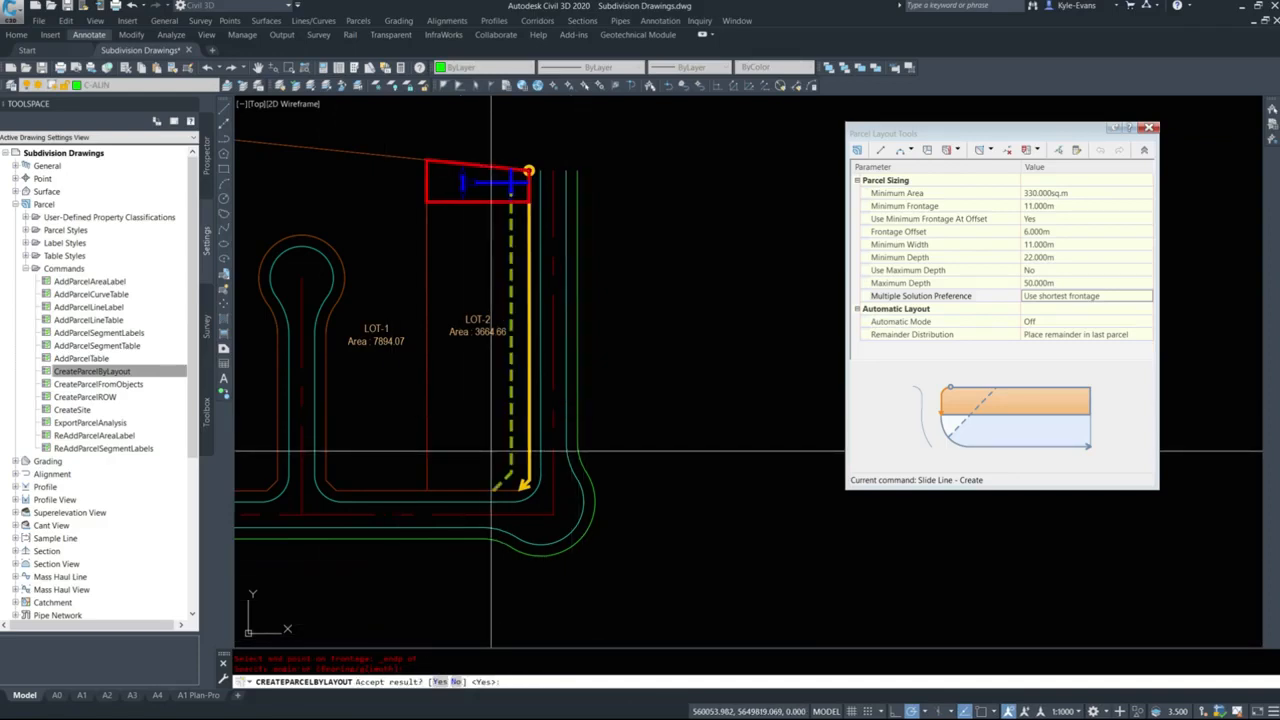
scroll(530, 192, "down", 3)
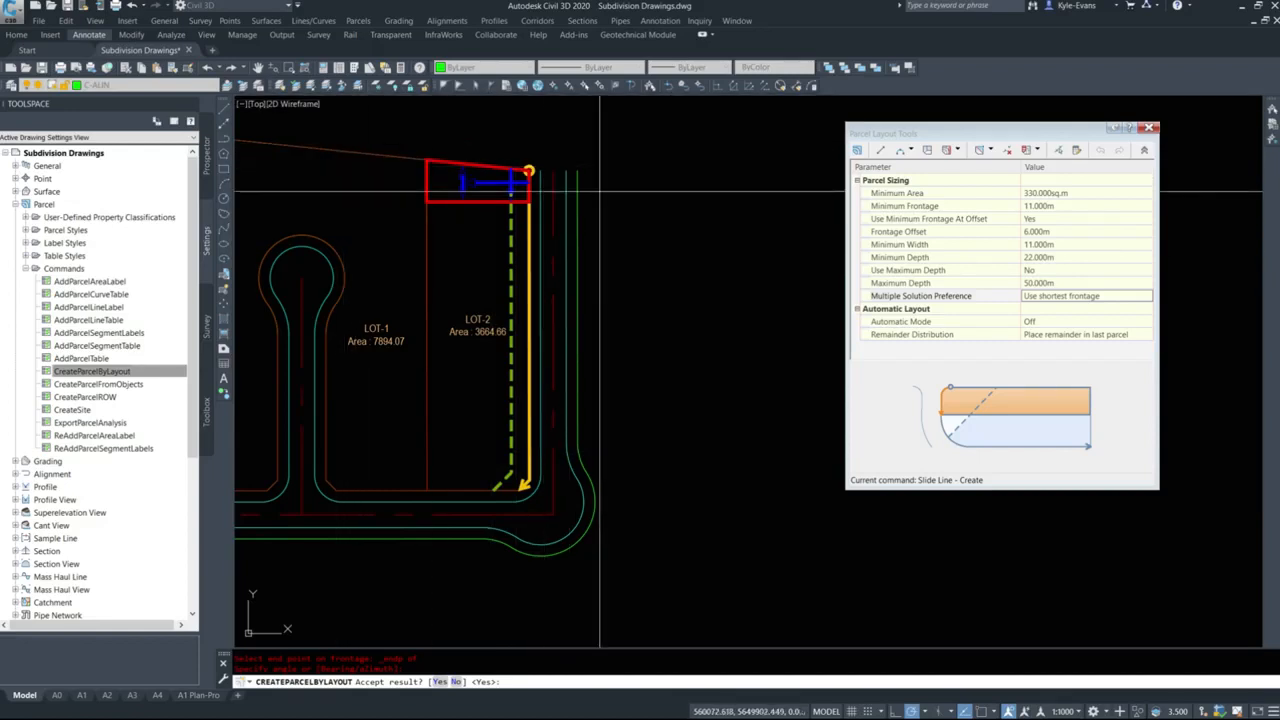
scroll(504, 183, "up", 6)
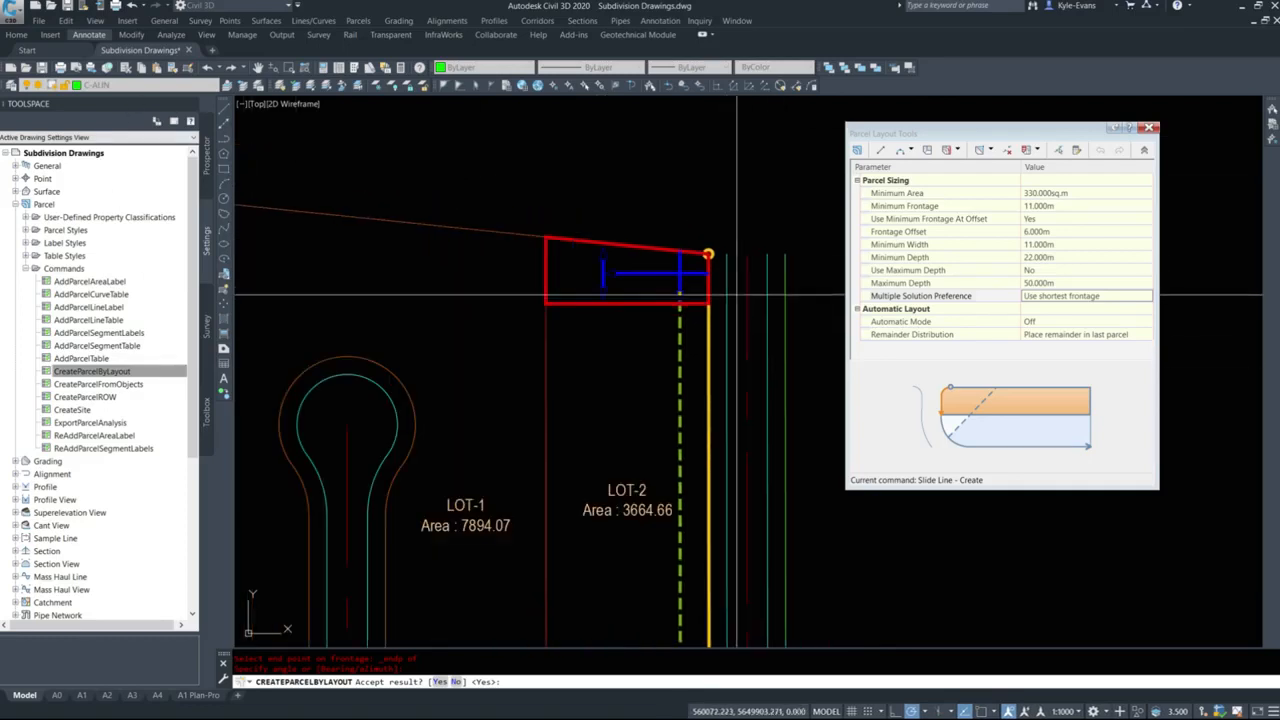
scroll(735, 292, "down", 3)
middle_click_drag(481, 280, 342, 227)
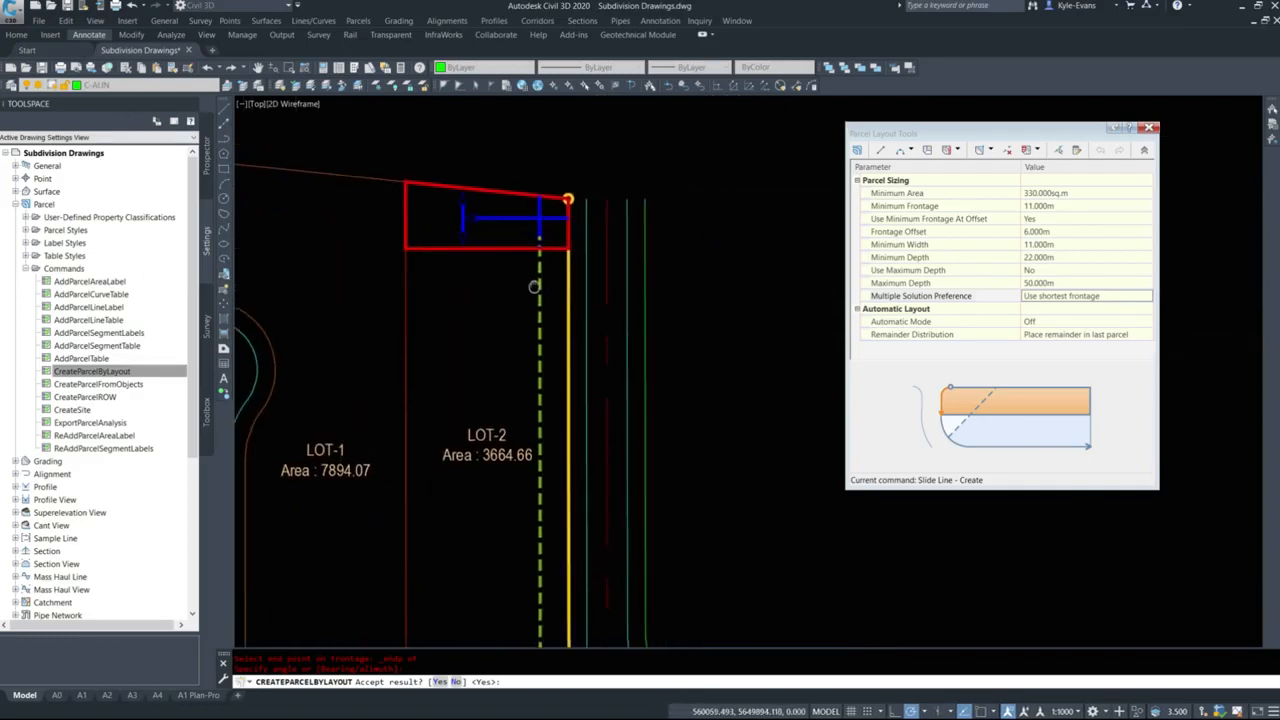
left_click(457, 682)
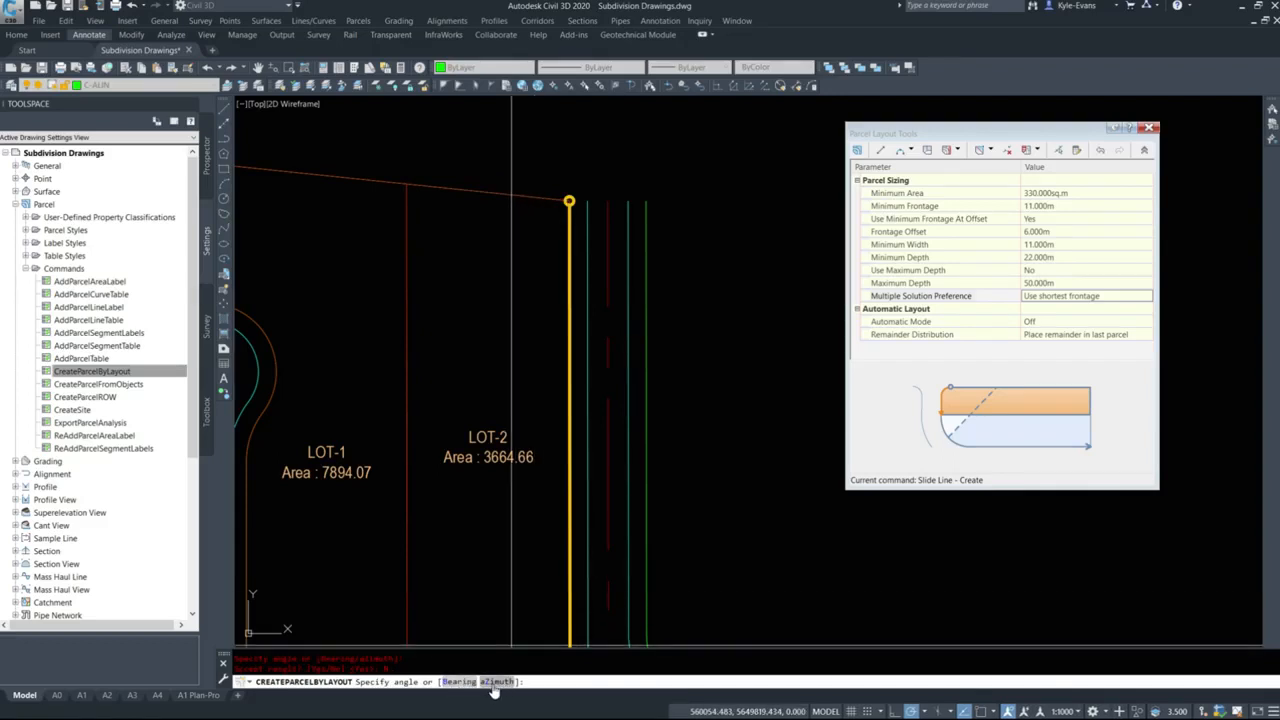
left_click(495, 683)
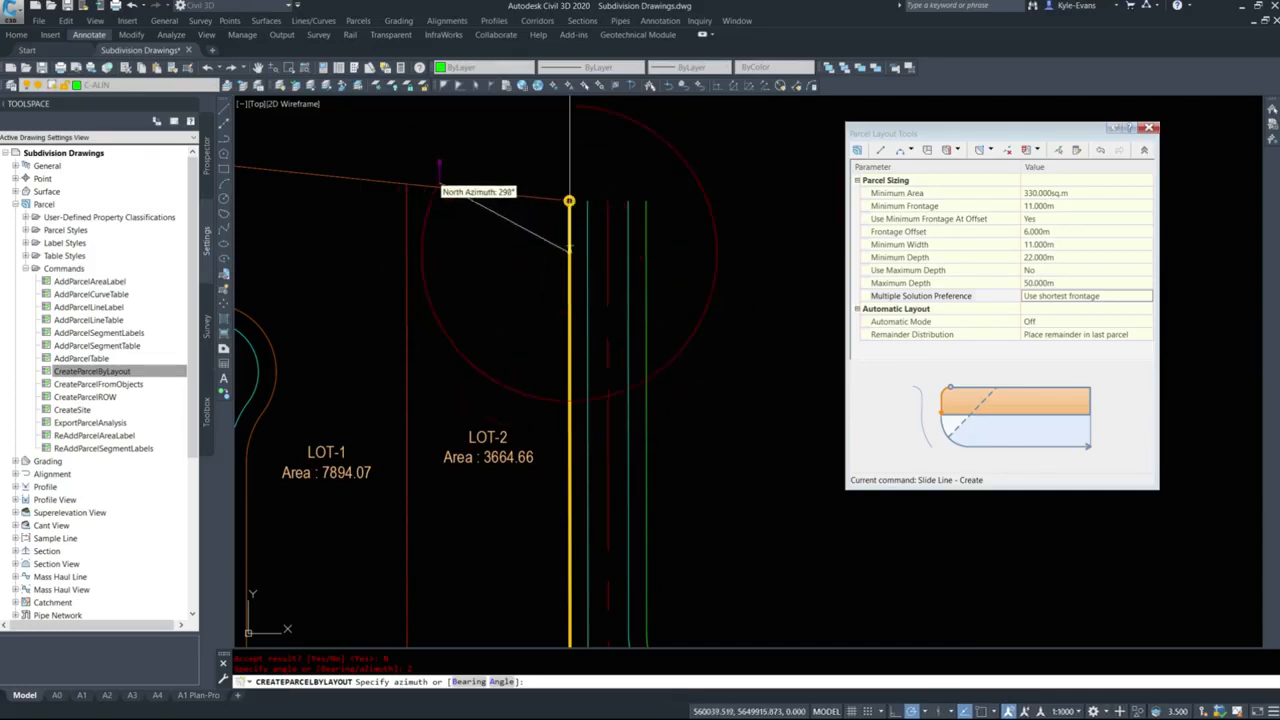
middle_click_drag(469, 188, 527, 256)
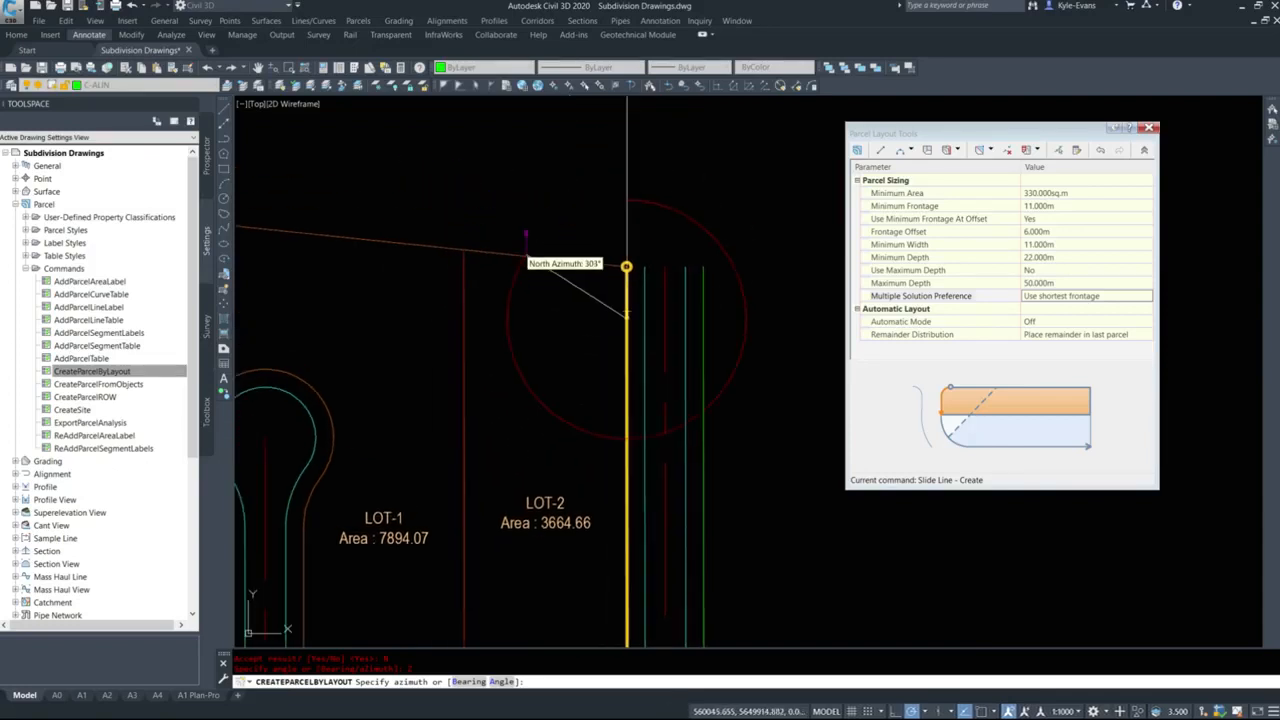
key("Escape")
middle_click_drag(516, 195, 586, 265)
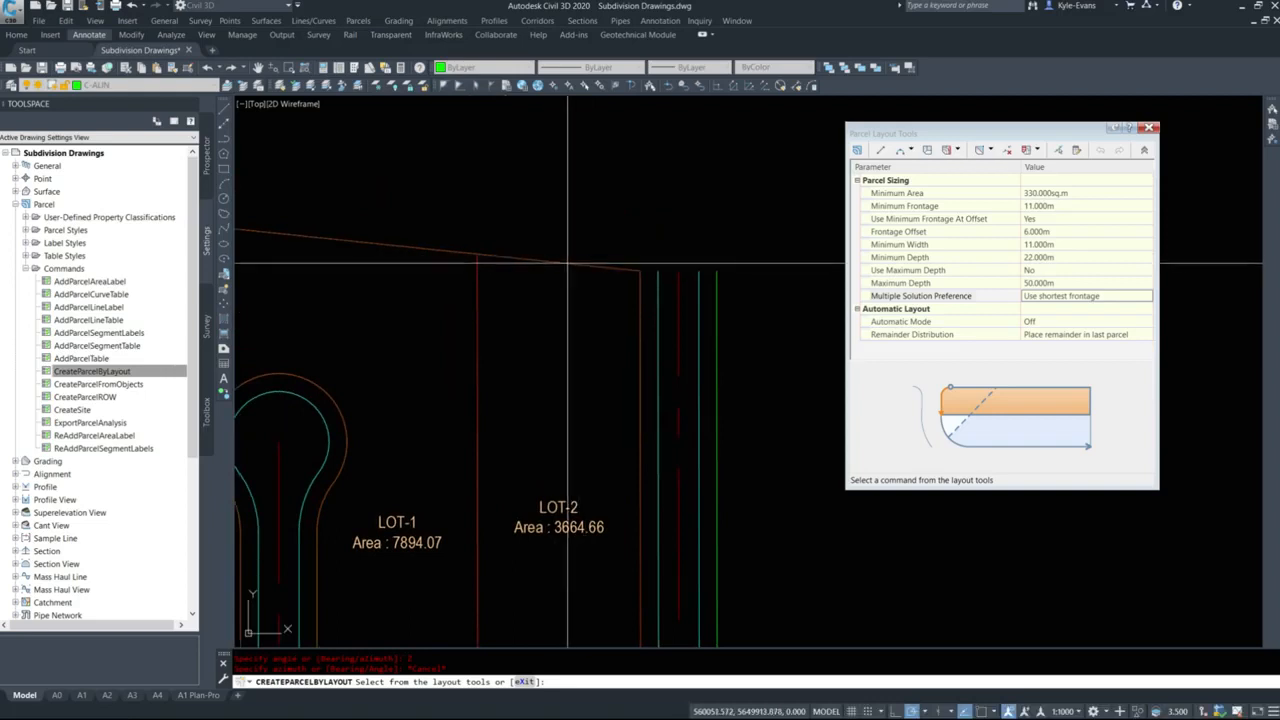
key("Escape")
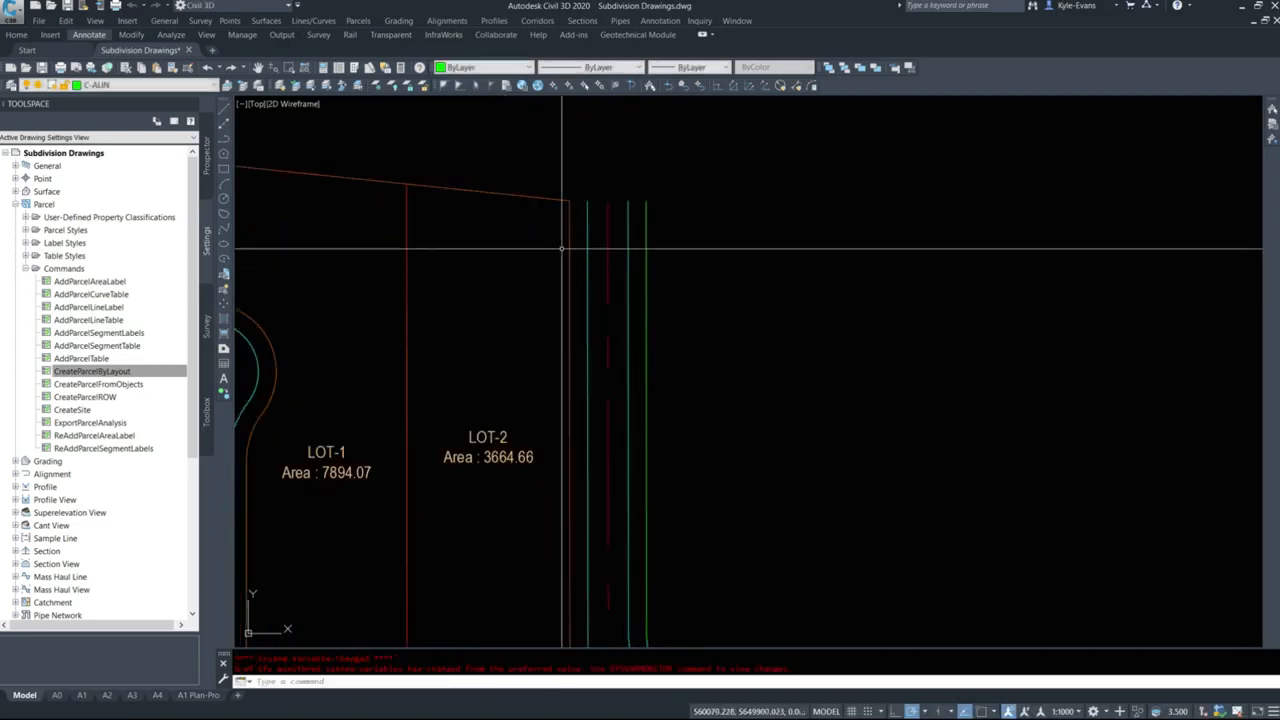
Add a single segment label to LOT-2's north boundary line and read its distance and azimuth.
middle_click_drag(563, 248, 754, 350)
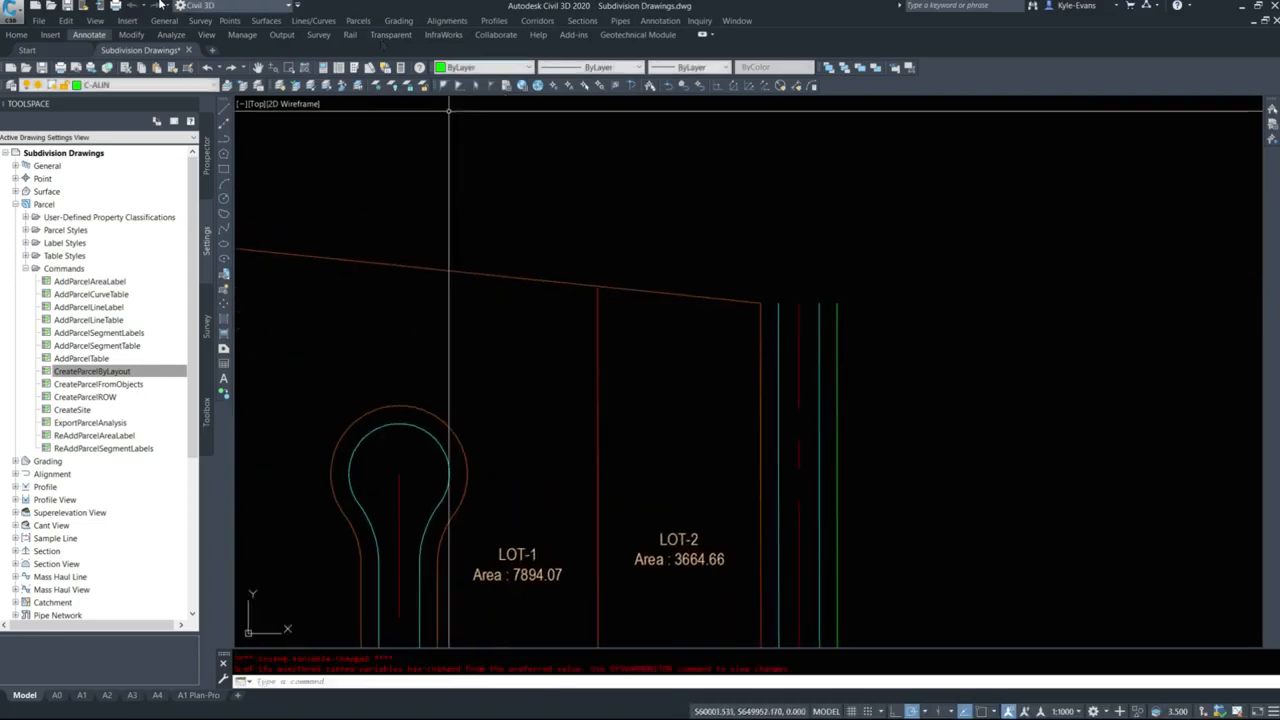
left_click(360, 21)
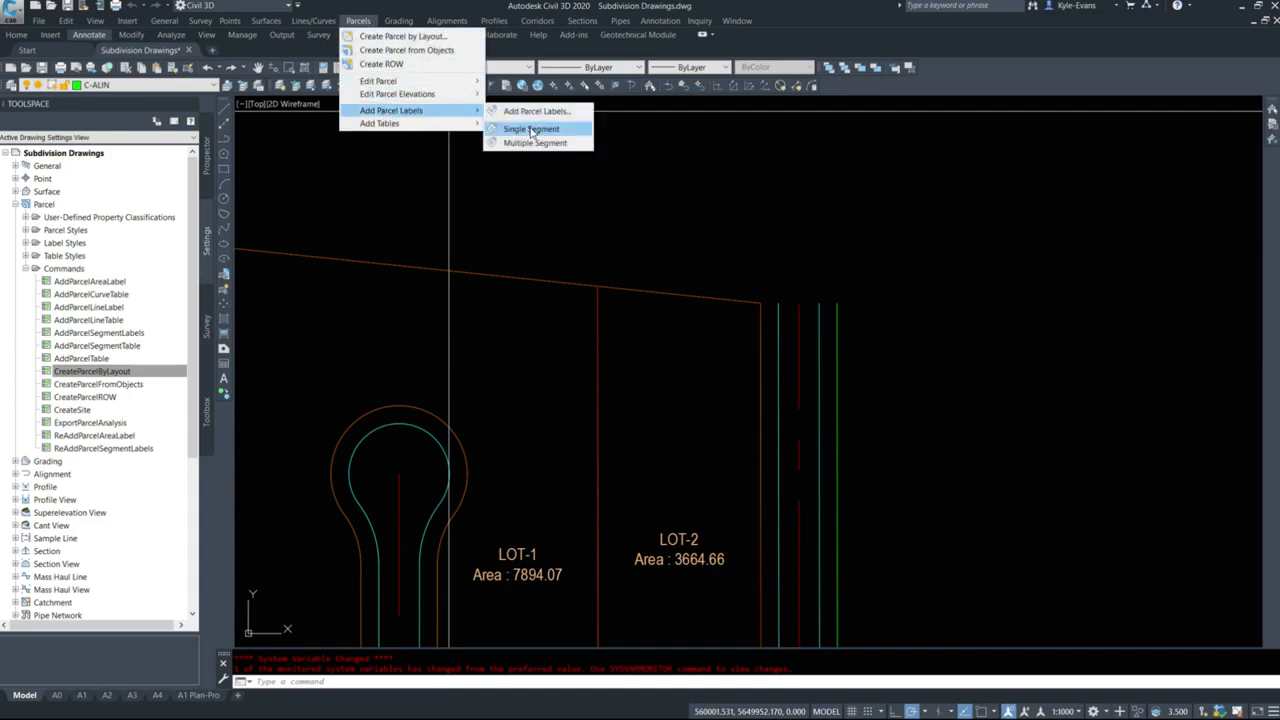
left_click(531, 130)
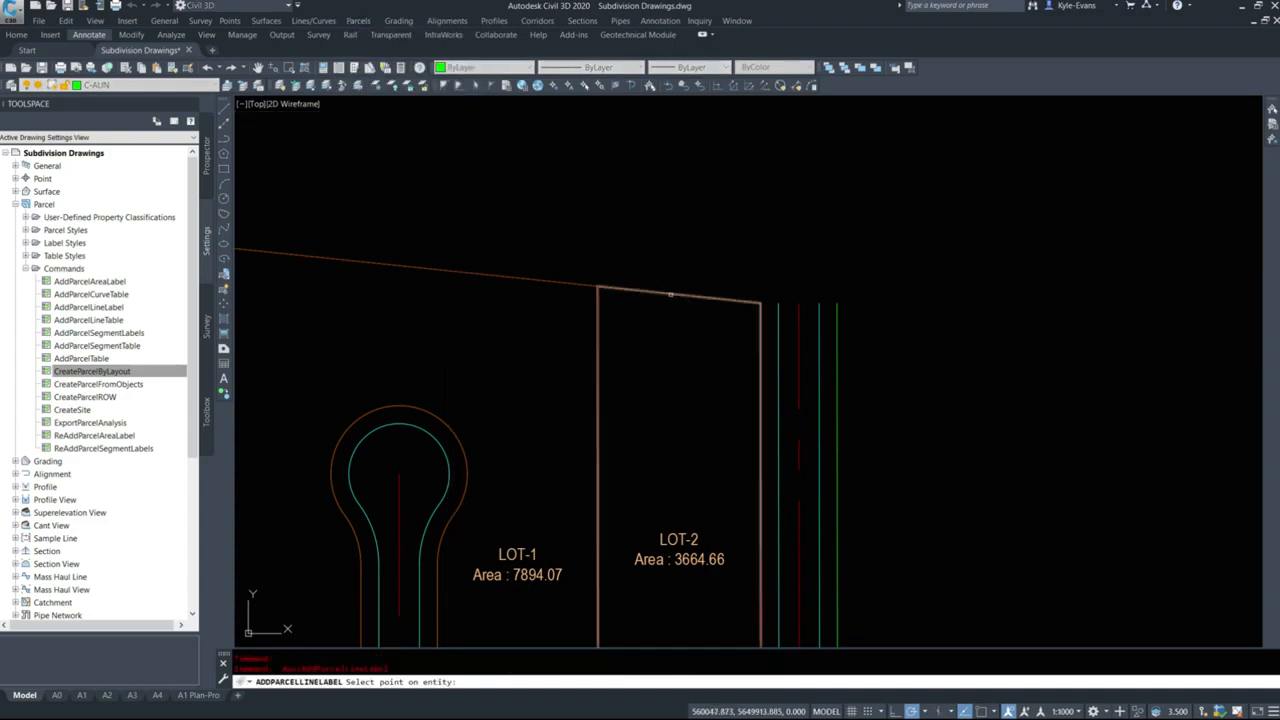
key("Escape")
scroll(660, 284, "up", 5)
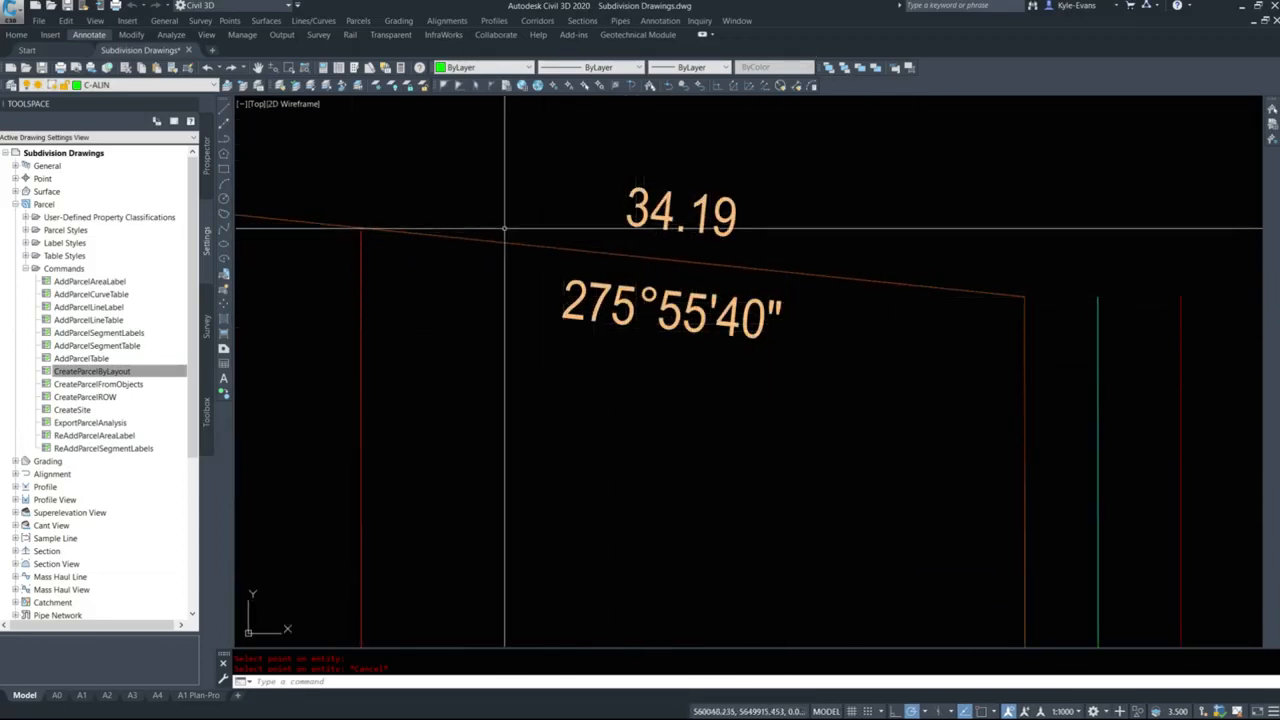
middle_click_drag(663, 247, 442, 180)
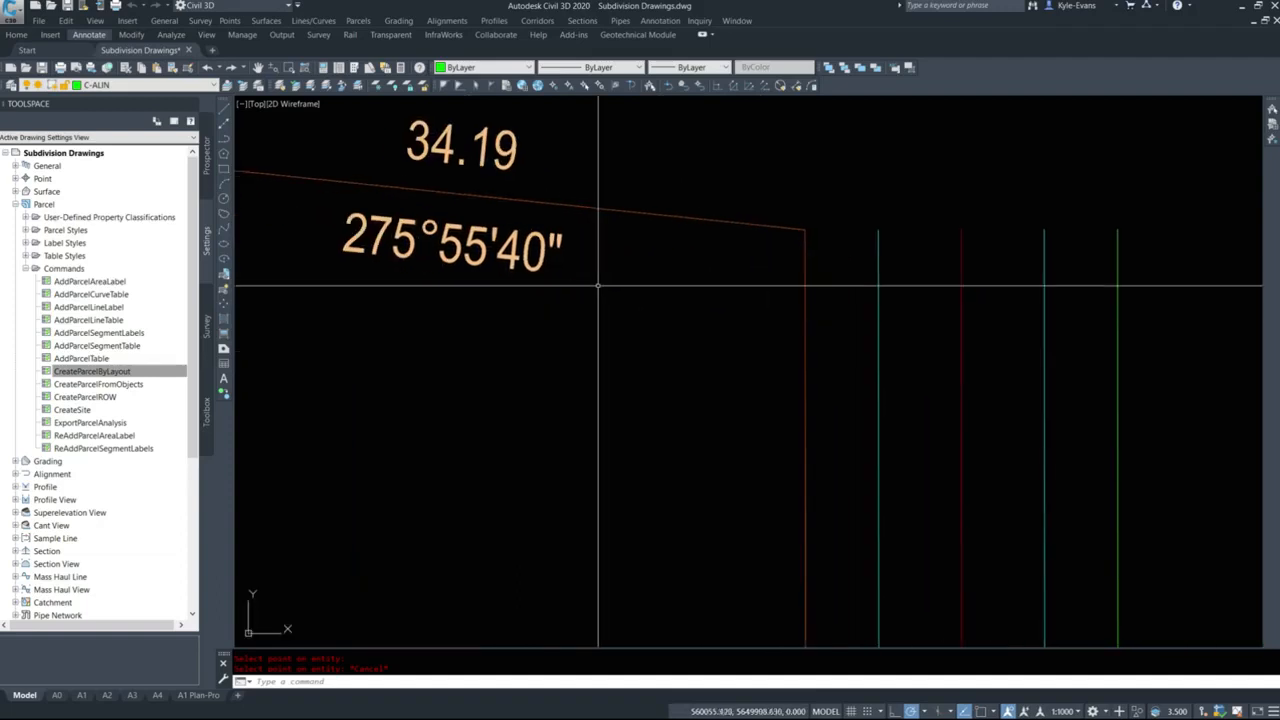
scroll(712, 330, "down", 2)
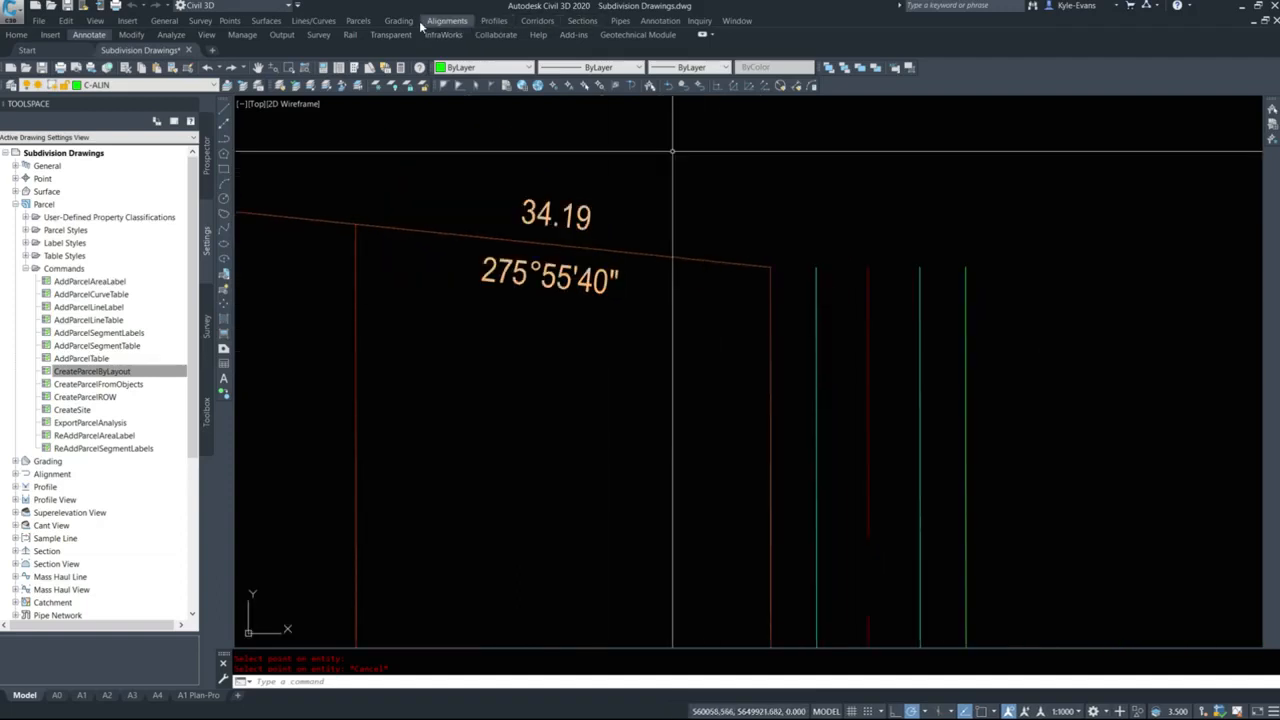
Start Slide Line - Create on LOT-2, accepting the Parcels - Lots site, LOT parcel style and EDDT Parcel Area label style.
left_click(356, 20)
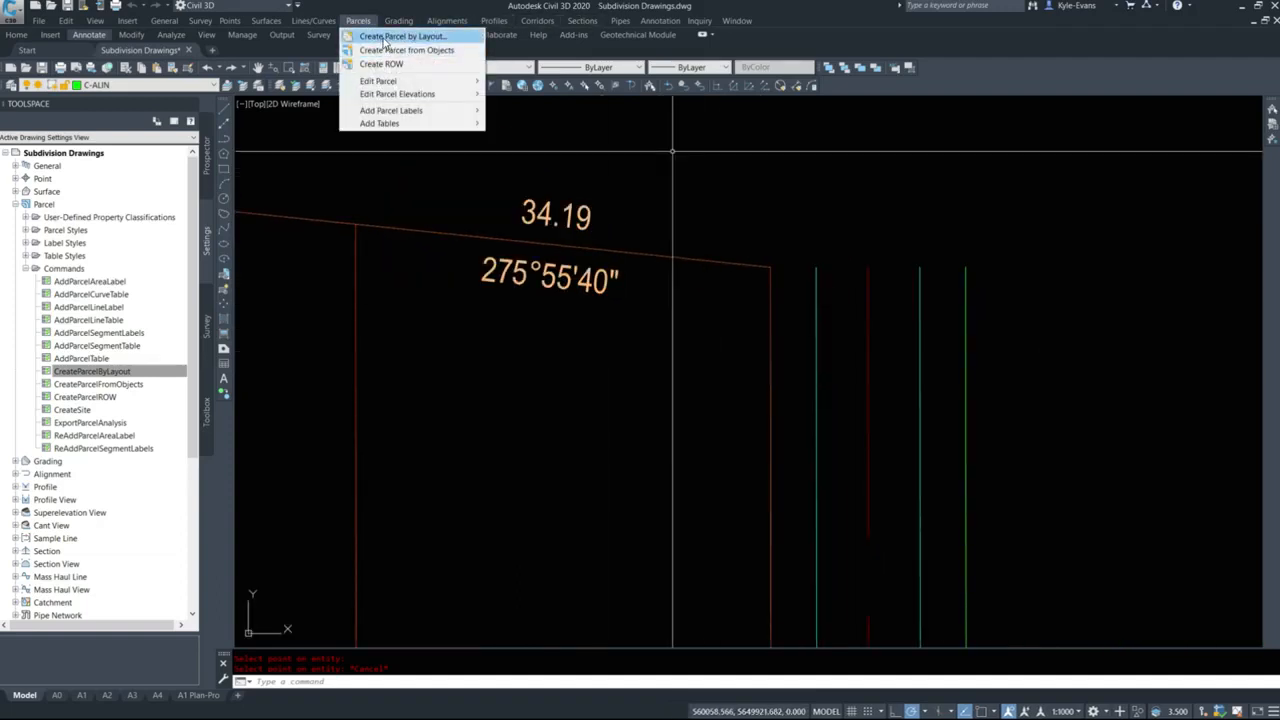
left_click(386, 40)
scroll(871, 257, "down", 2)
middle_click_drag(740, 314, 531, 231)
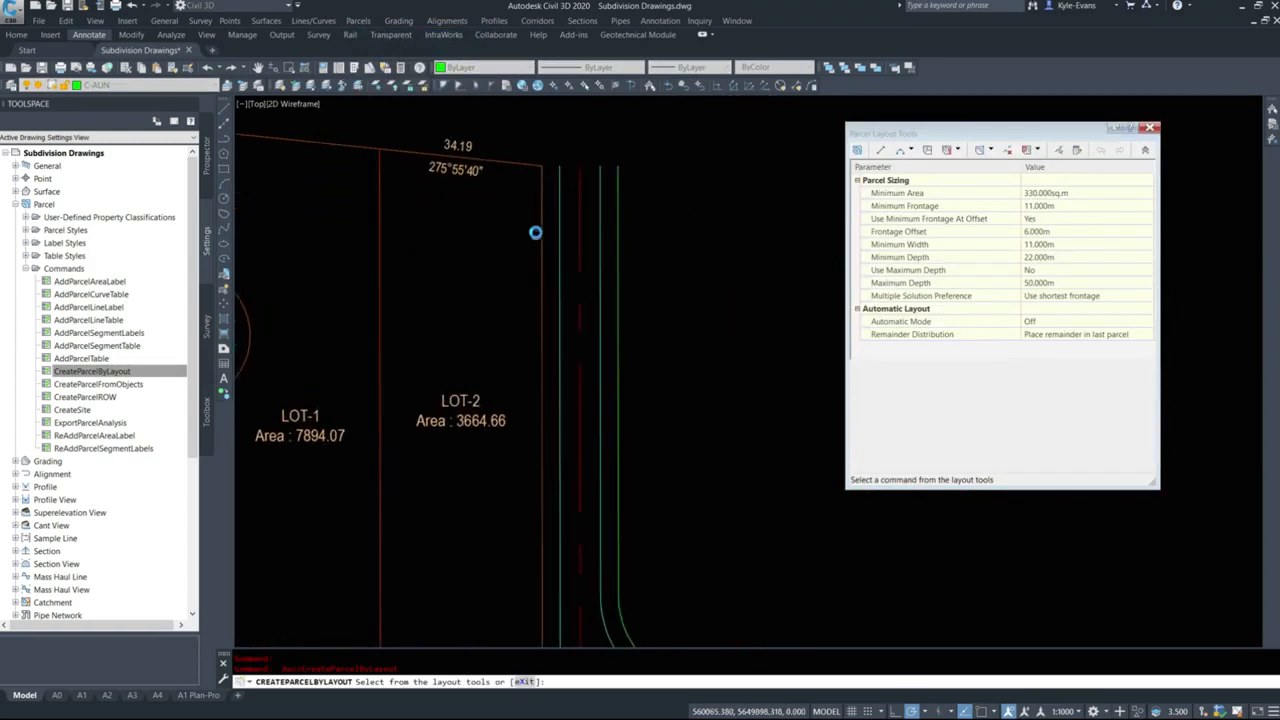
left_click(985, 164)
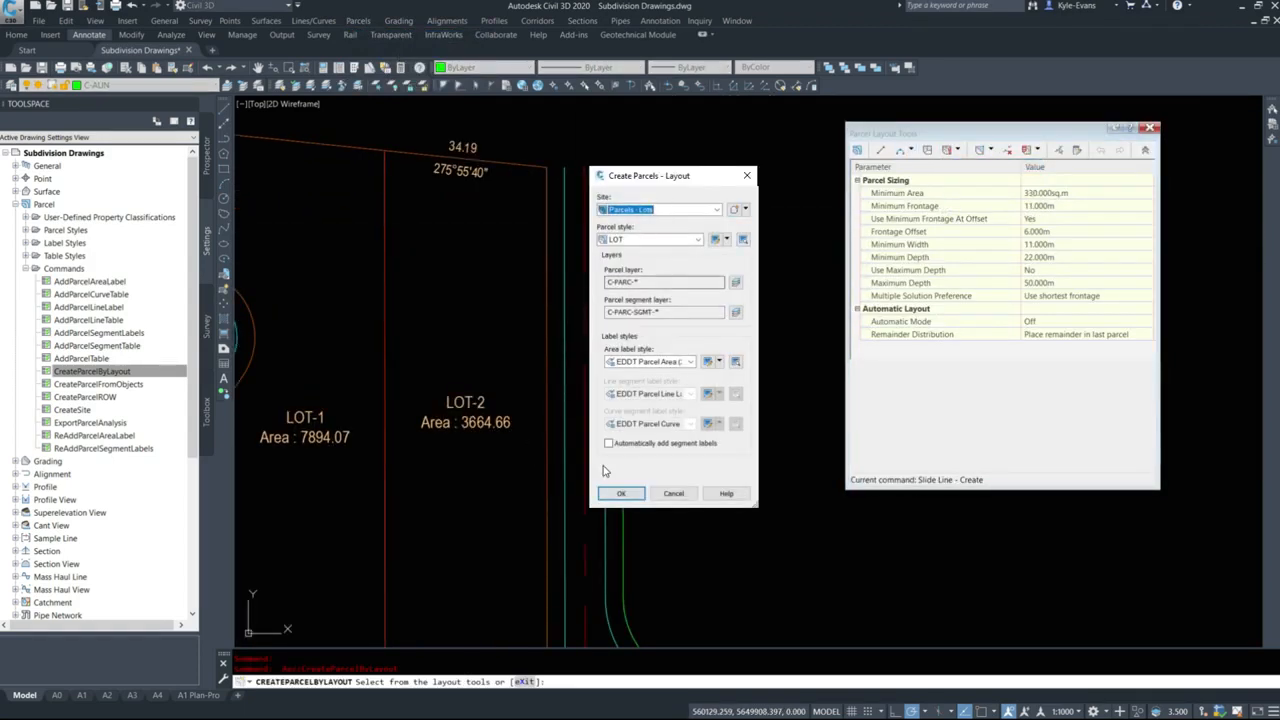
left_click(620, 494)
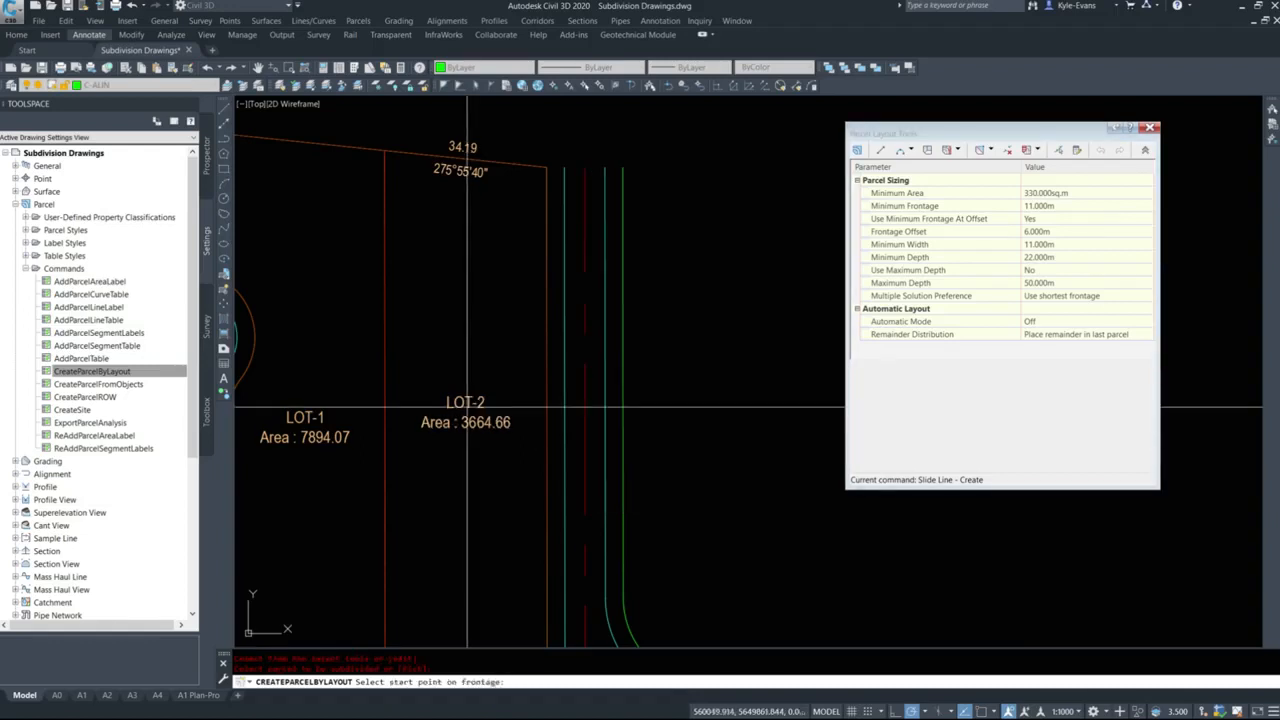
Define LOT-2's frontage along the east road, snapping from the north-east corner endpoint to the far endpoint of the corner cut.
middle_click_drag(505, 163, 545, 268)
right_click(567, 250, "shift")
key("e")
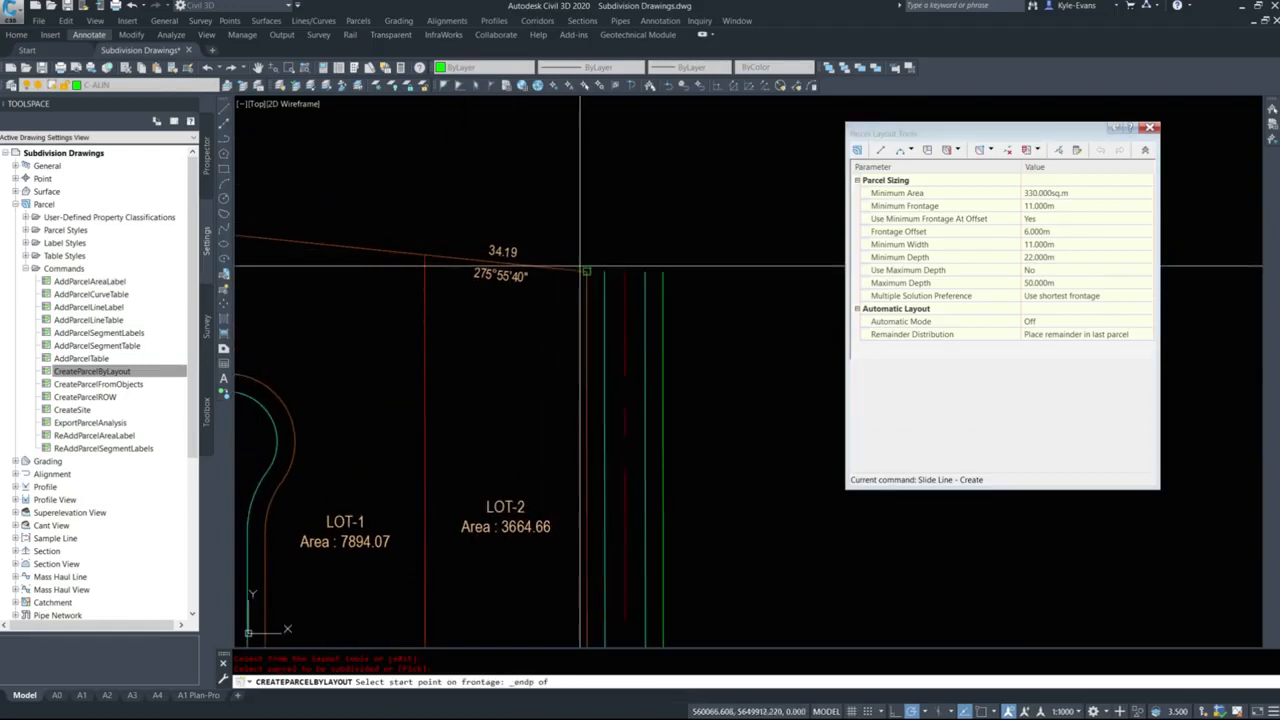
left_click(580, 270)
scroll(603, 190, "down", 3)
right_click(612, 341, "shift")
key("e")
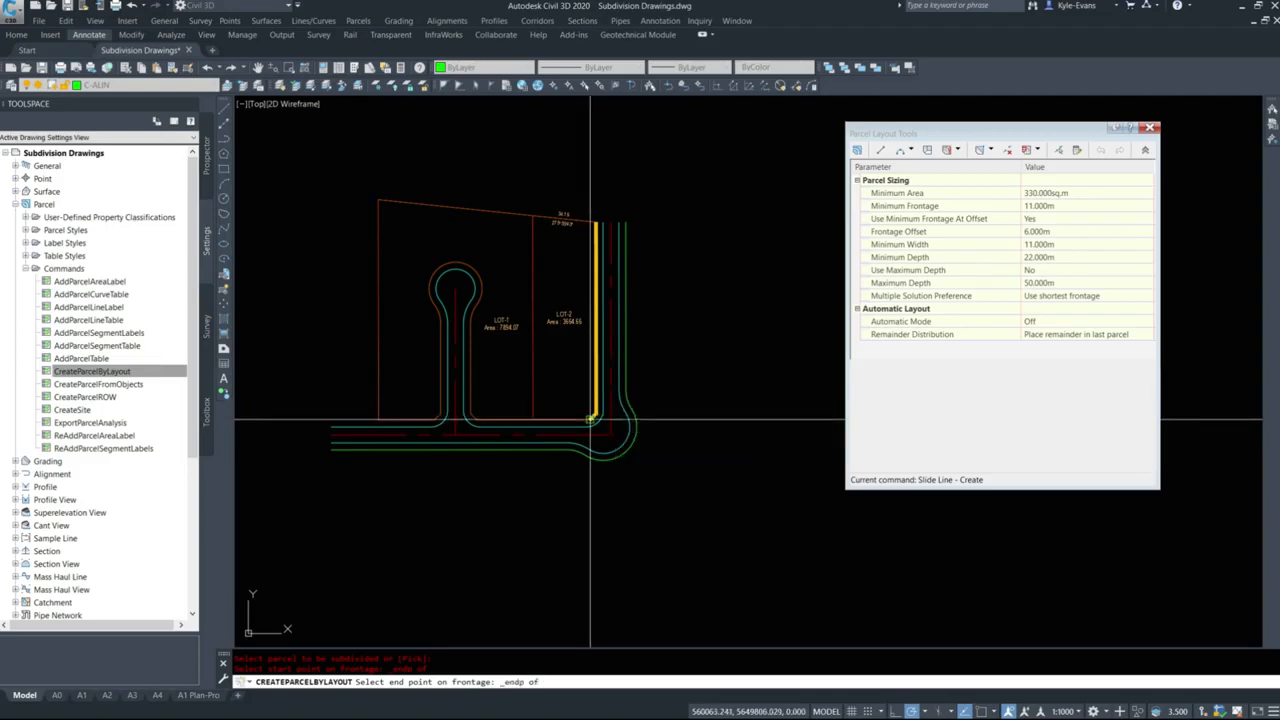
left_click(590, 420)
scroll(585, 270, "up", 4)
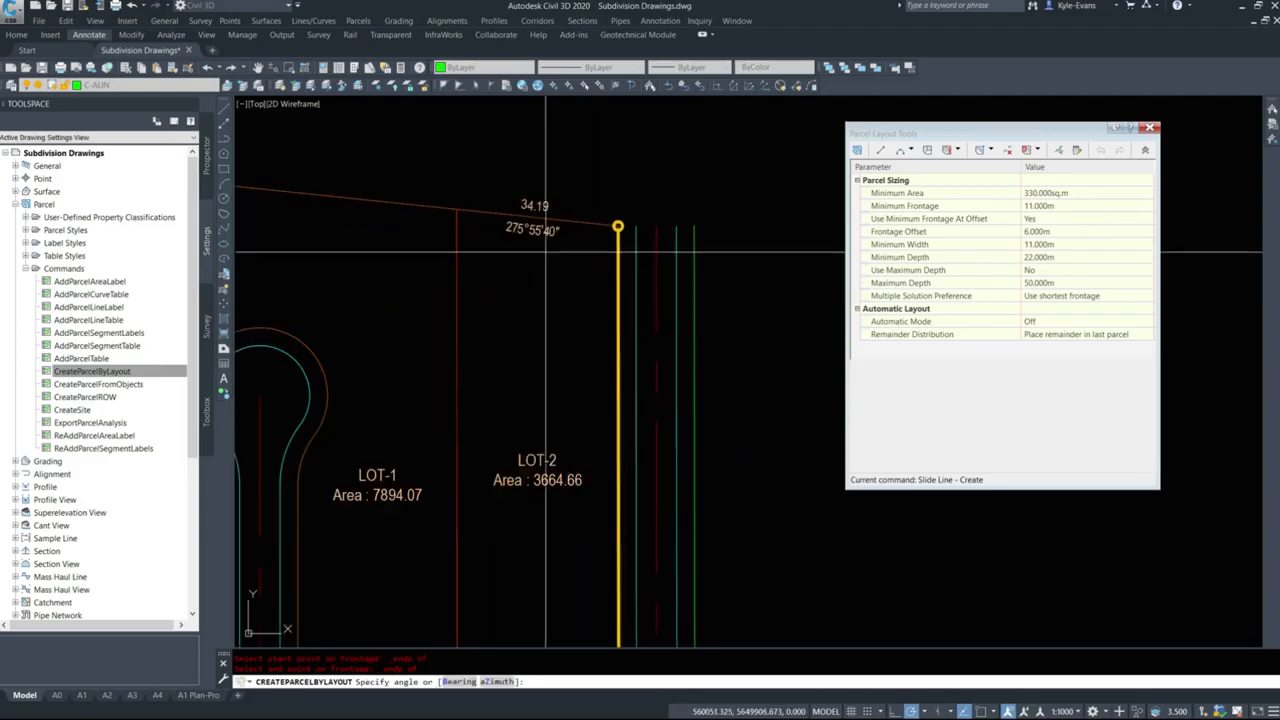
Set the slide line azimuth to 275d55'40" and accept the first six proposed lots southward from the north boundary.
left_click(498, 682)
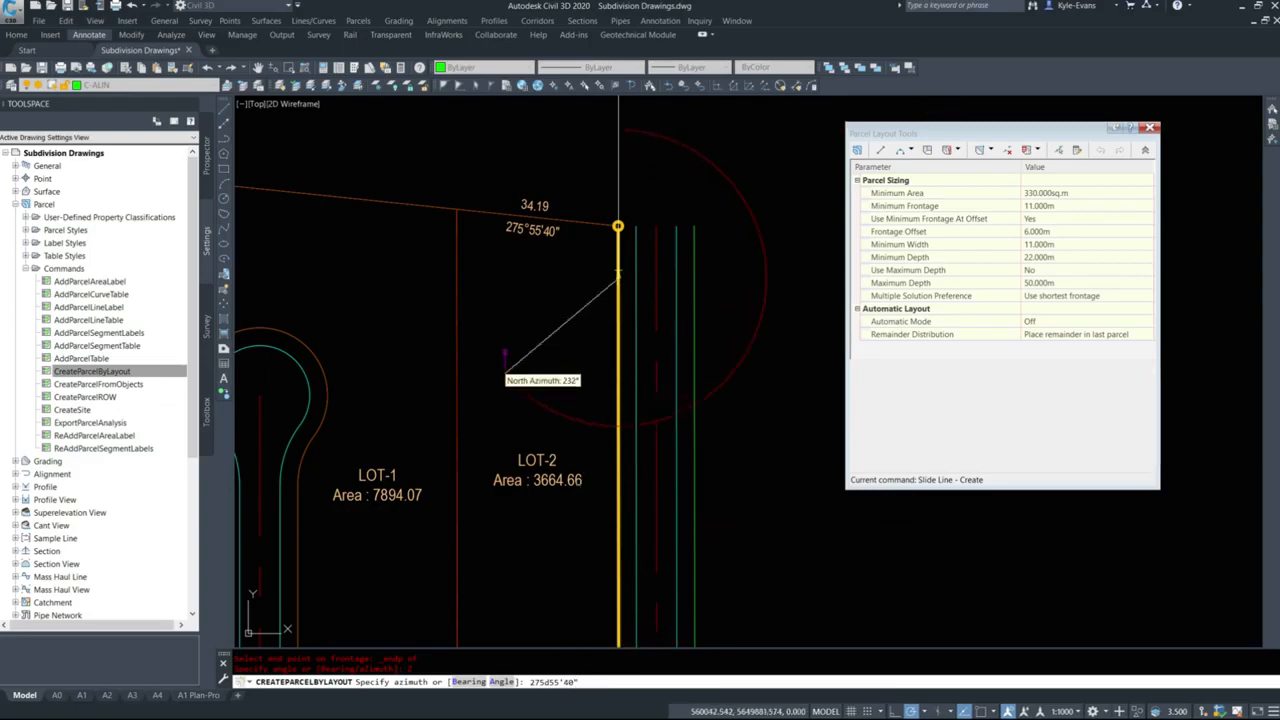
key("Return")
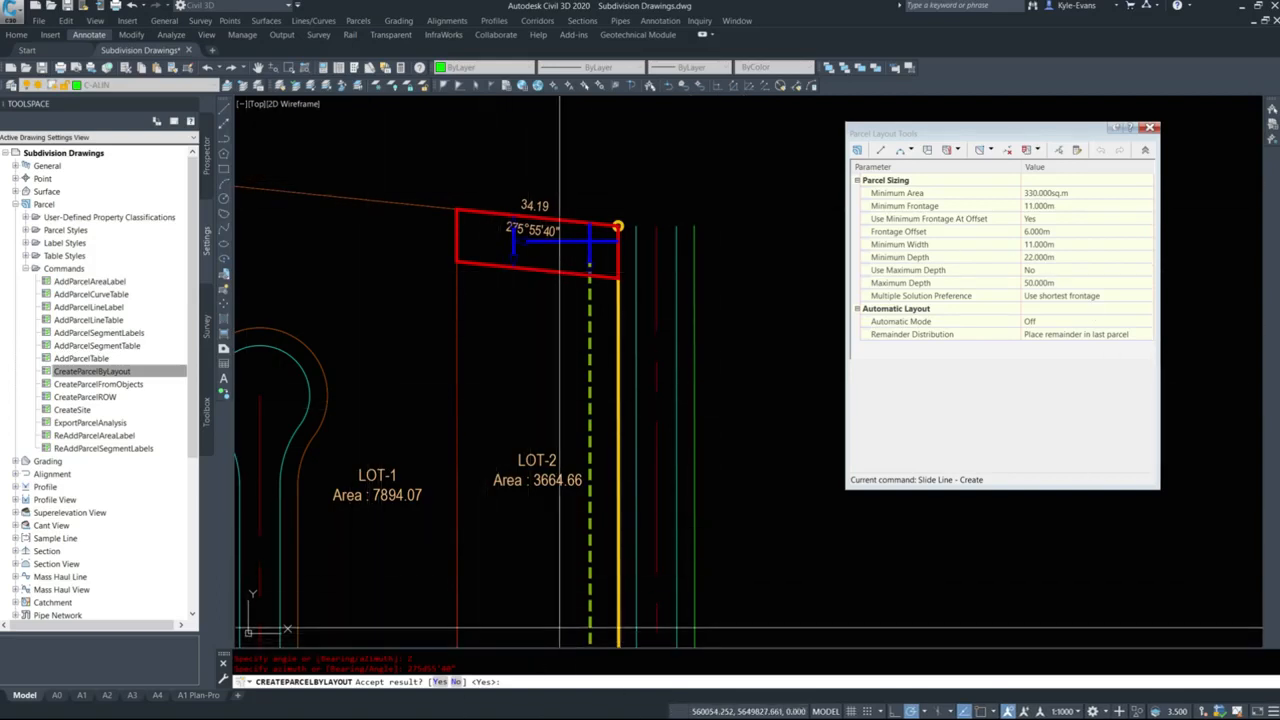
key("Return")
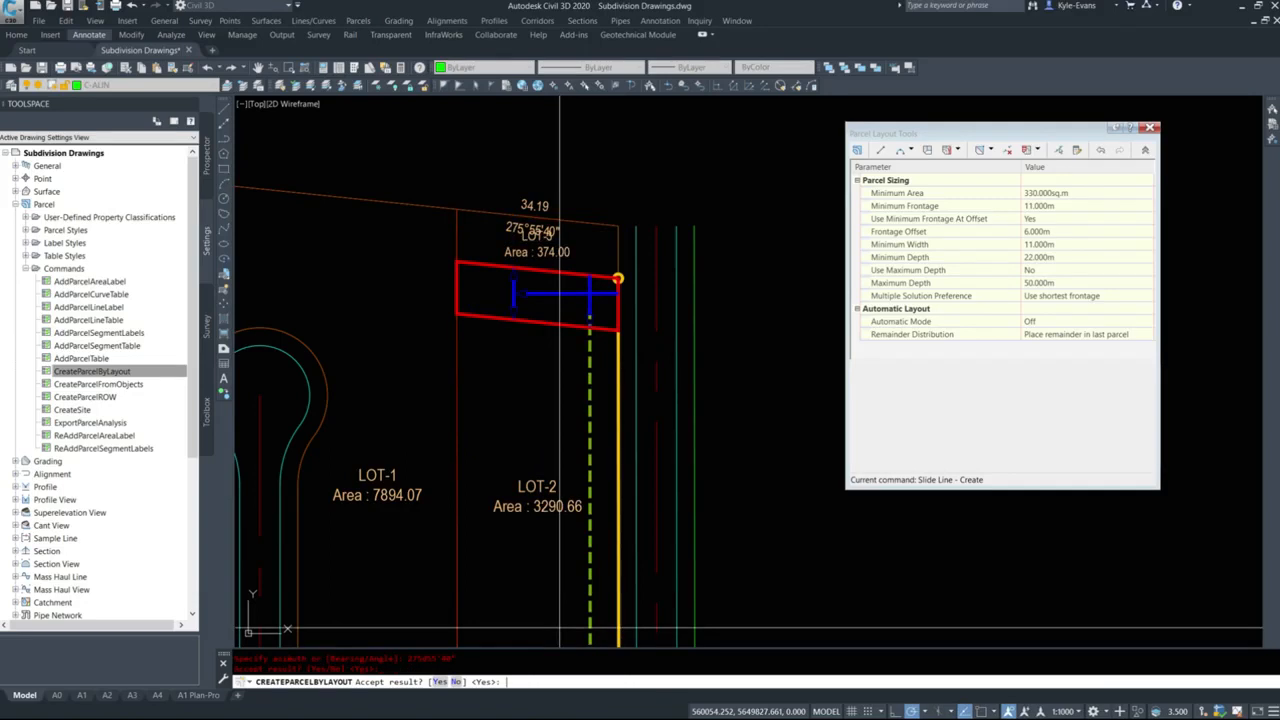
key("Return")
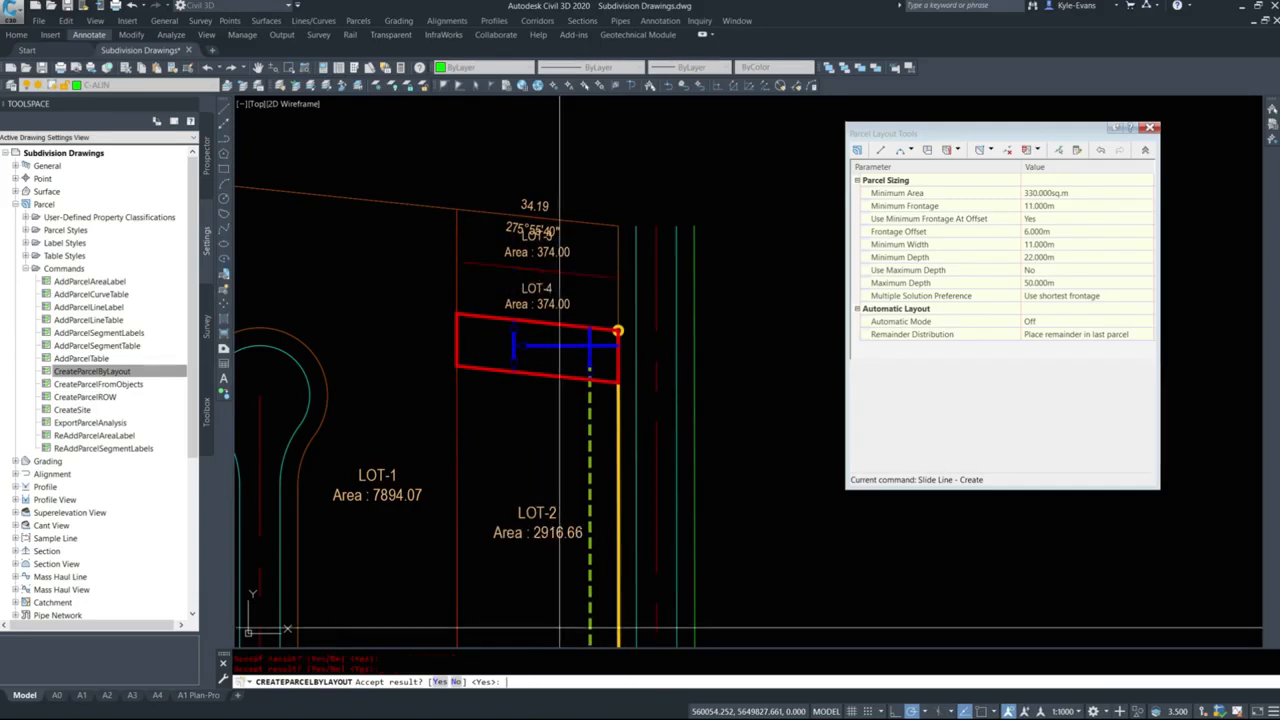
key("Return")
key("Return")
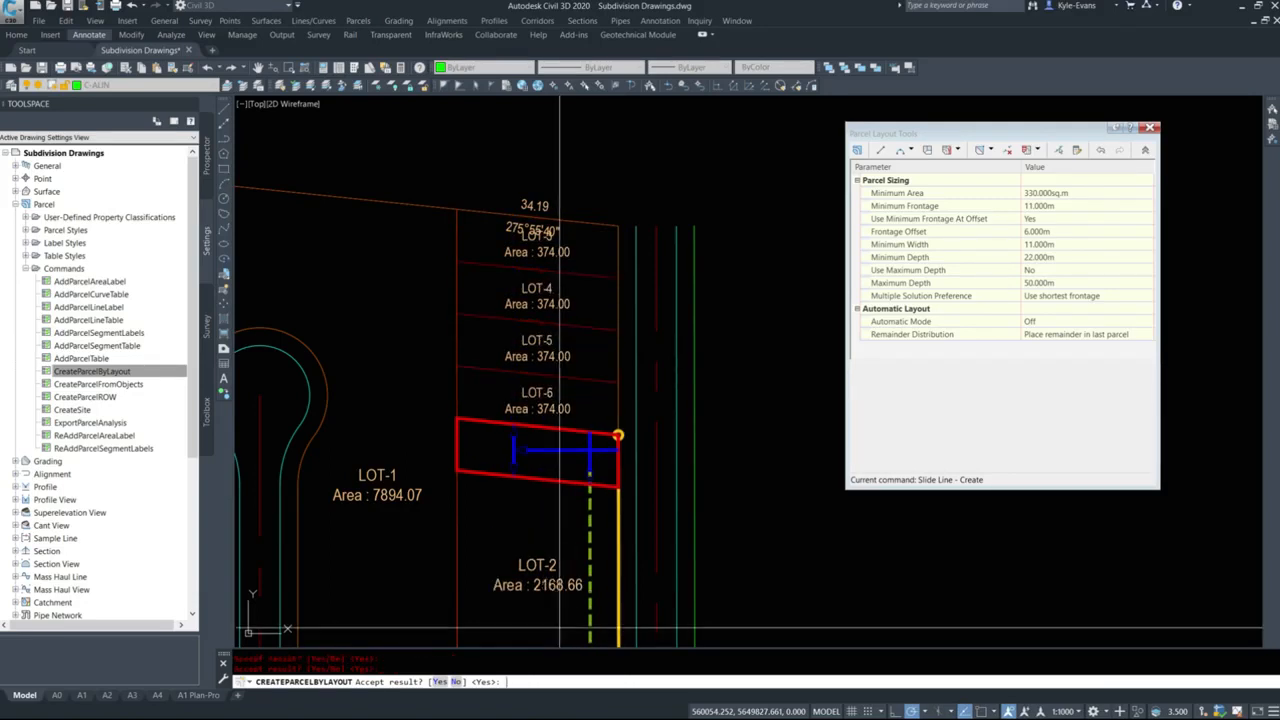
key("Return")
key("Return")
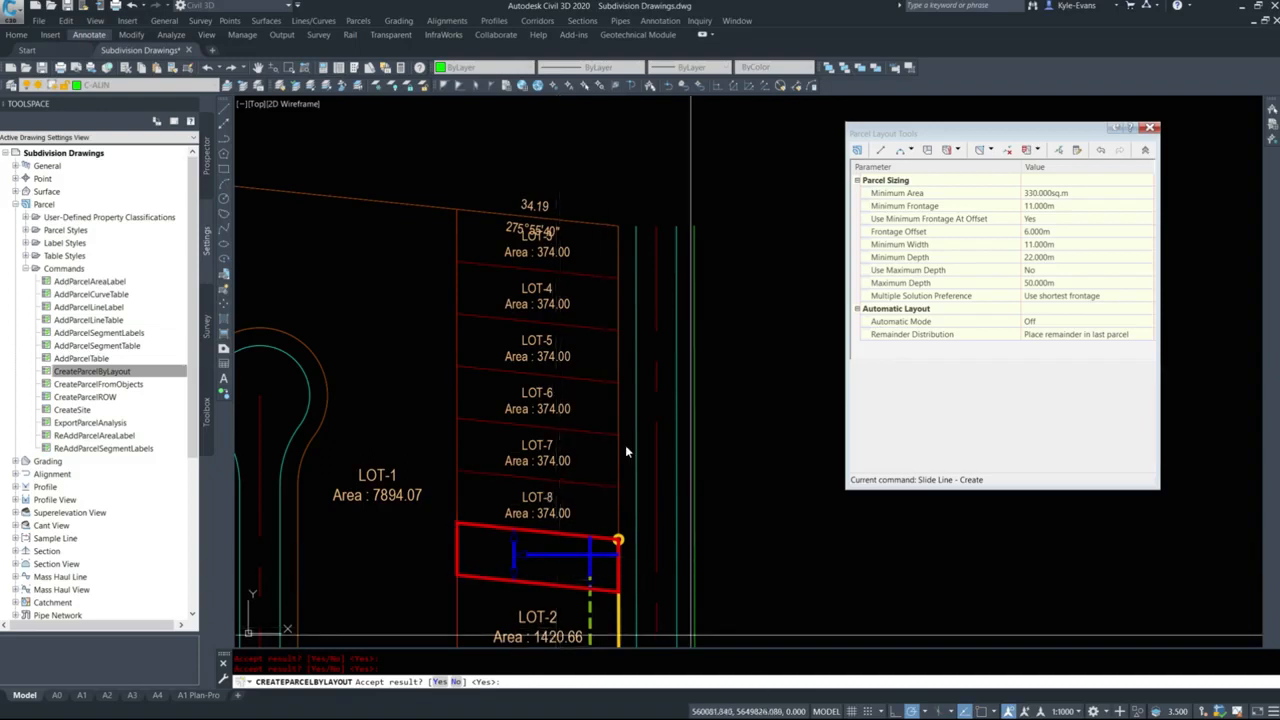
Check the remaining area of LOT-2 and accept three more proposed lots down towards the corner cut.
scroll(650, 457, "down", 5)
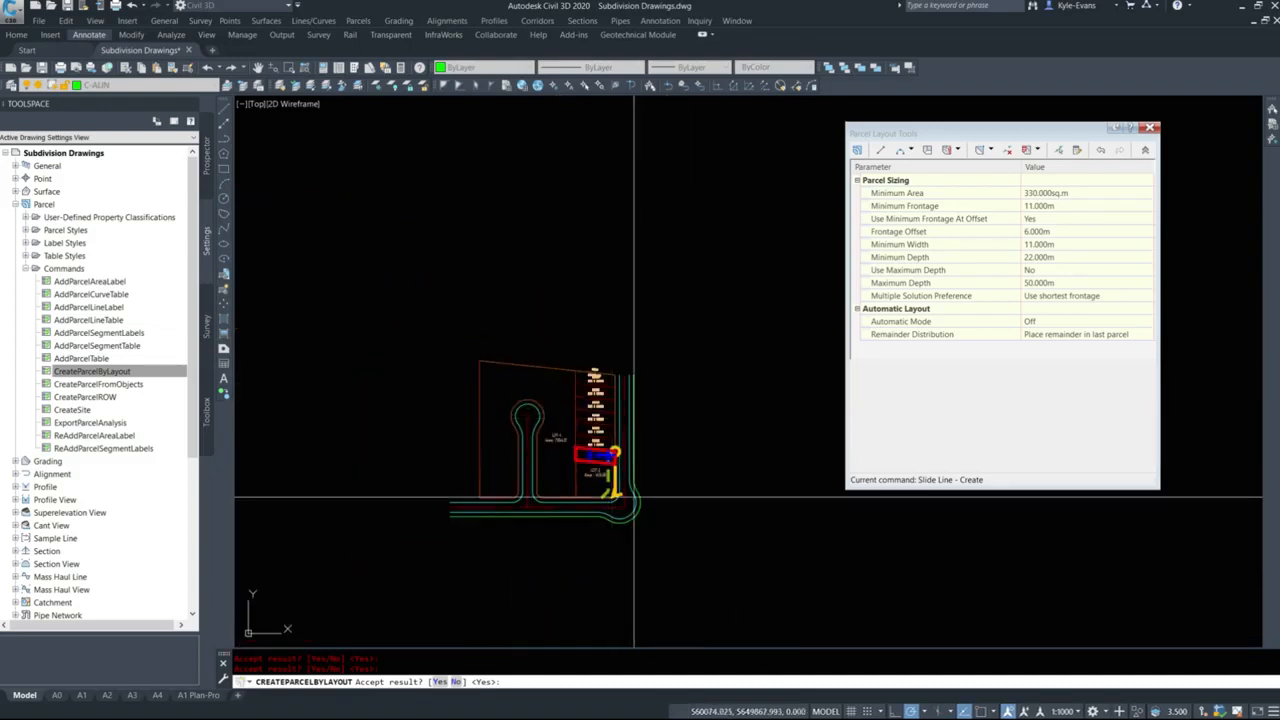
scroll(607, 475, "up", 5)
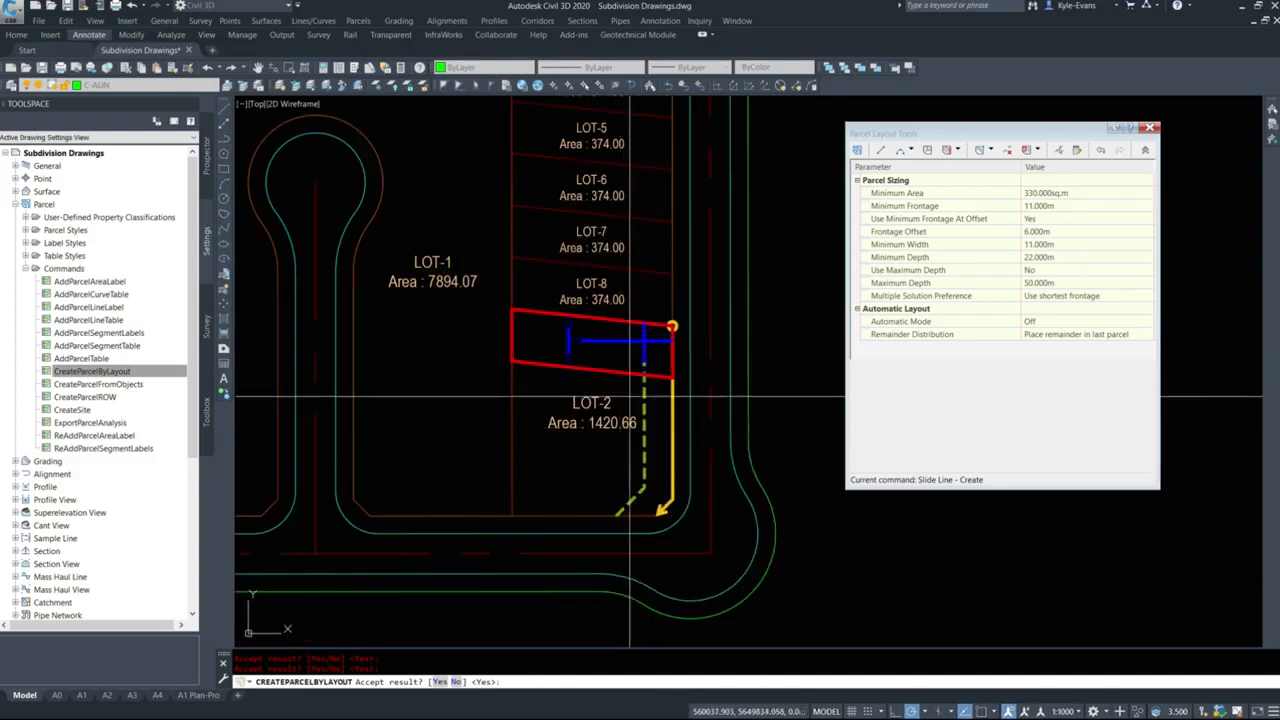
key("Return")
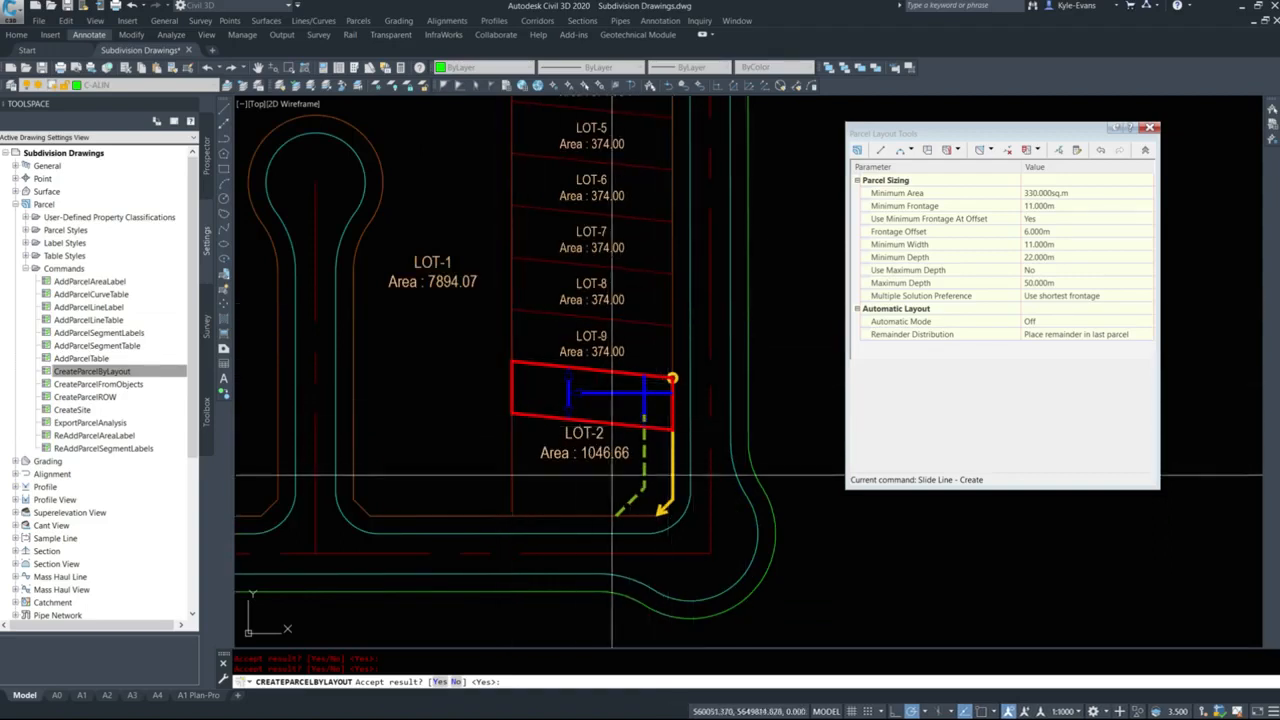
key("Return")
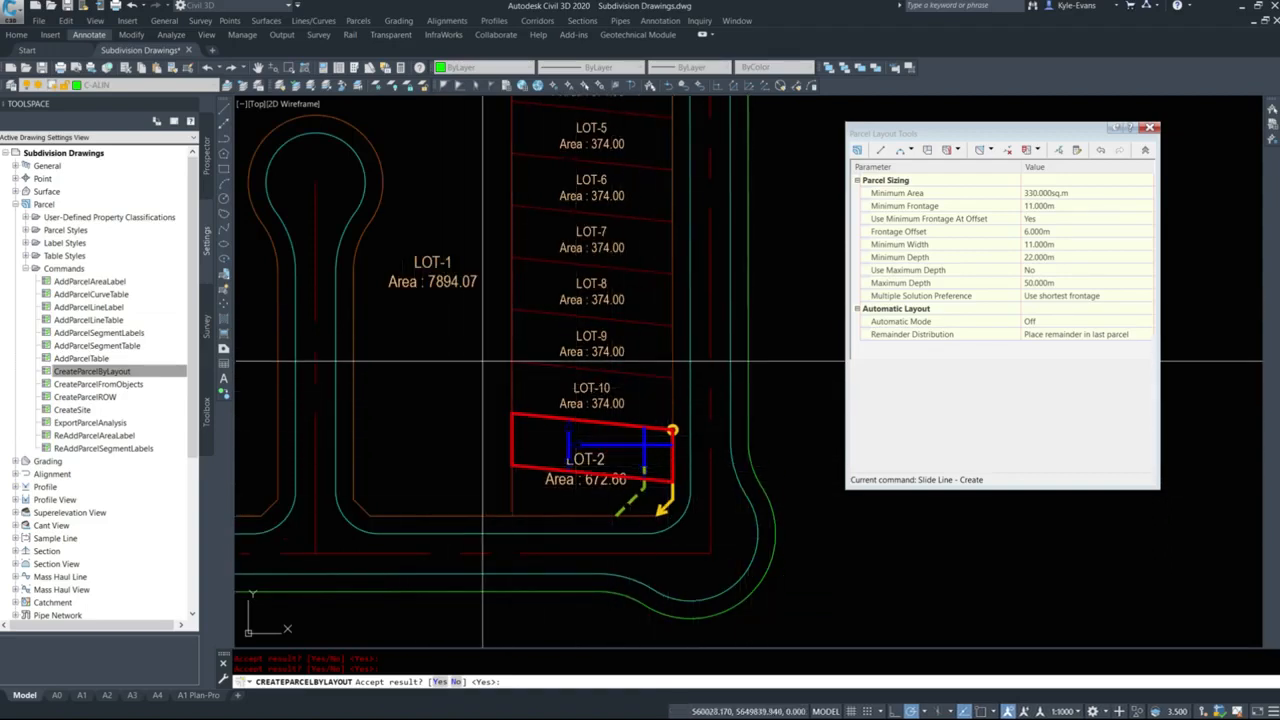
key("Return")
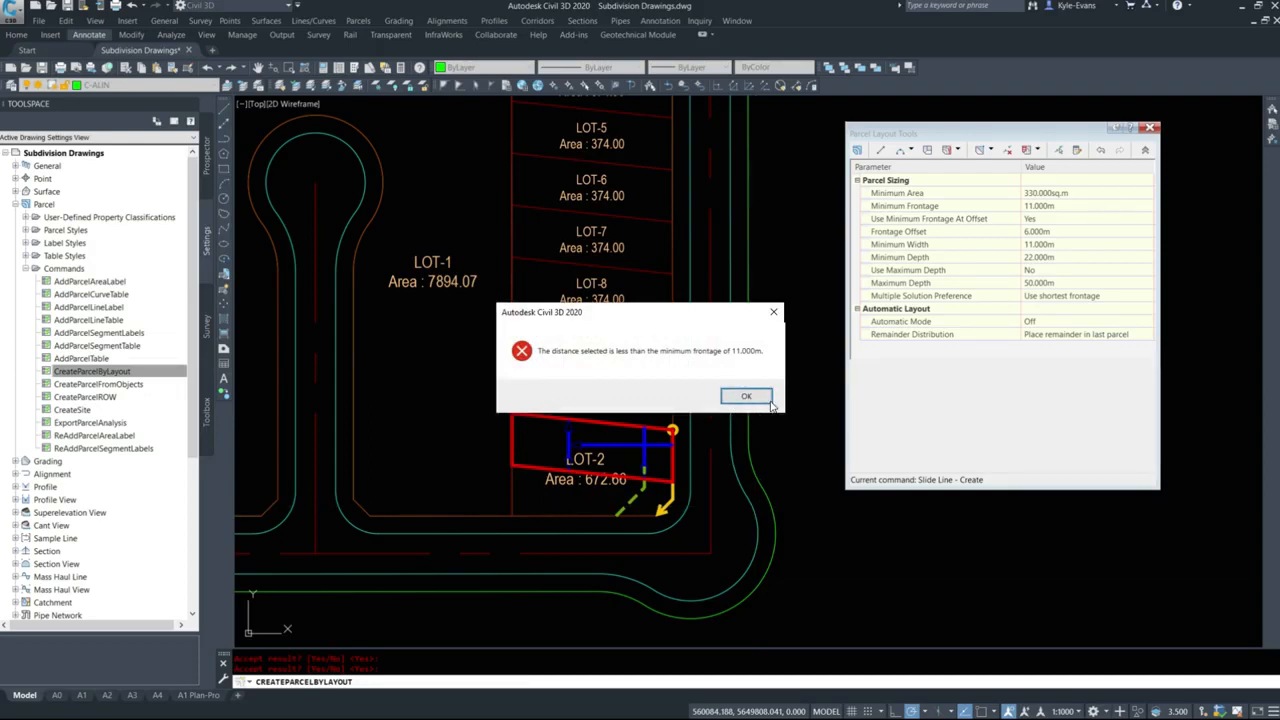
left_click(763, 398)
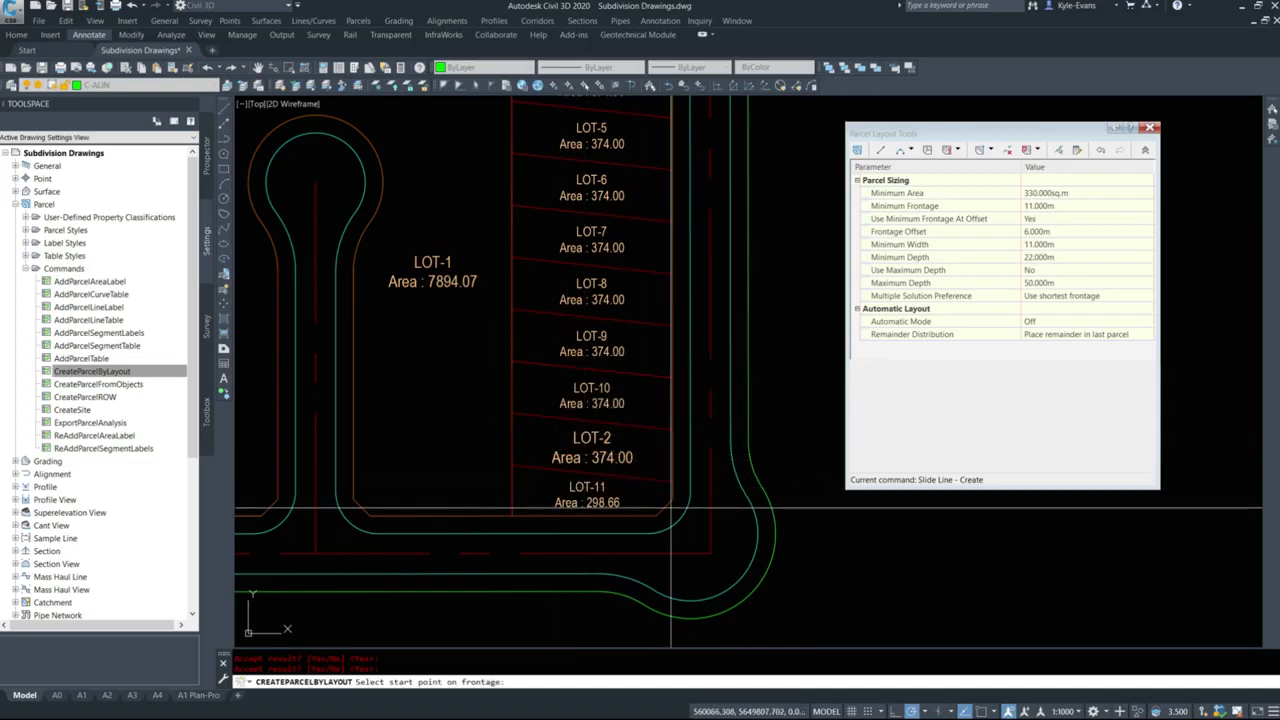
End the parcel layout, erase the lot line between LOT-2 and LOT-11, and delete the segment label on the north boundary.
scroll(628, 525, "up", 4)
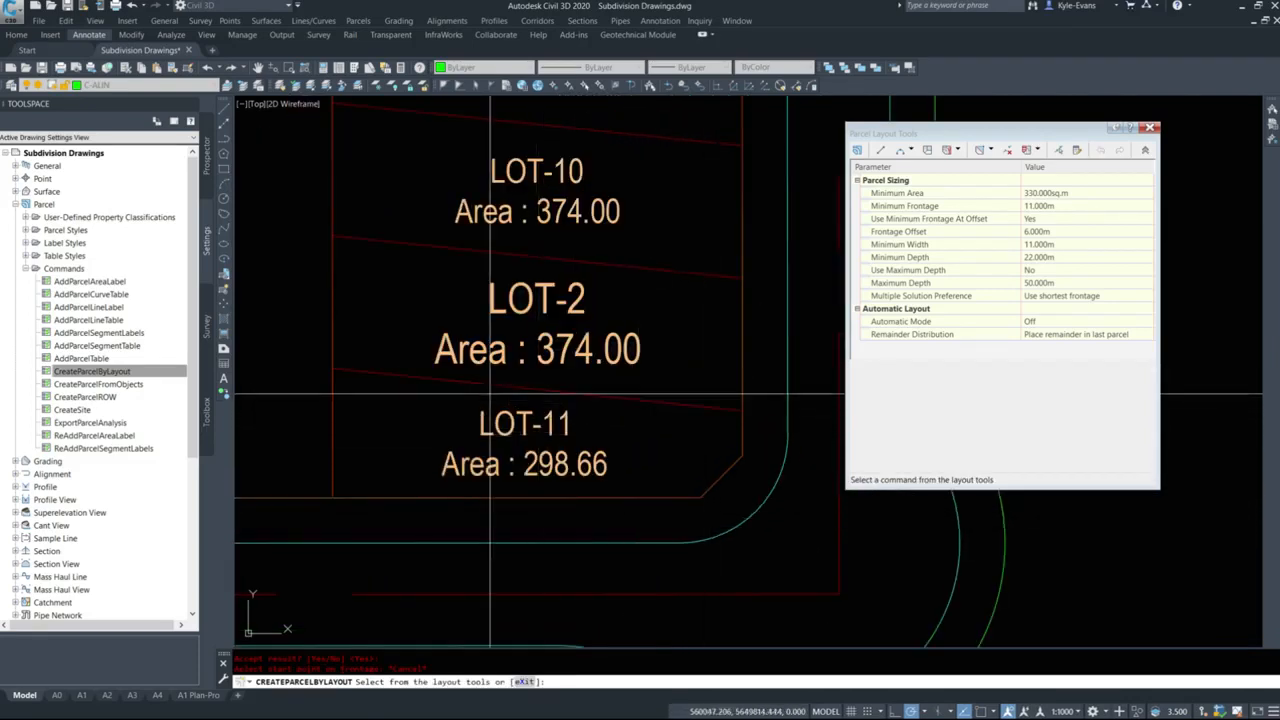
key("Escape")
scroll(508, 470, "down", 4)
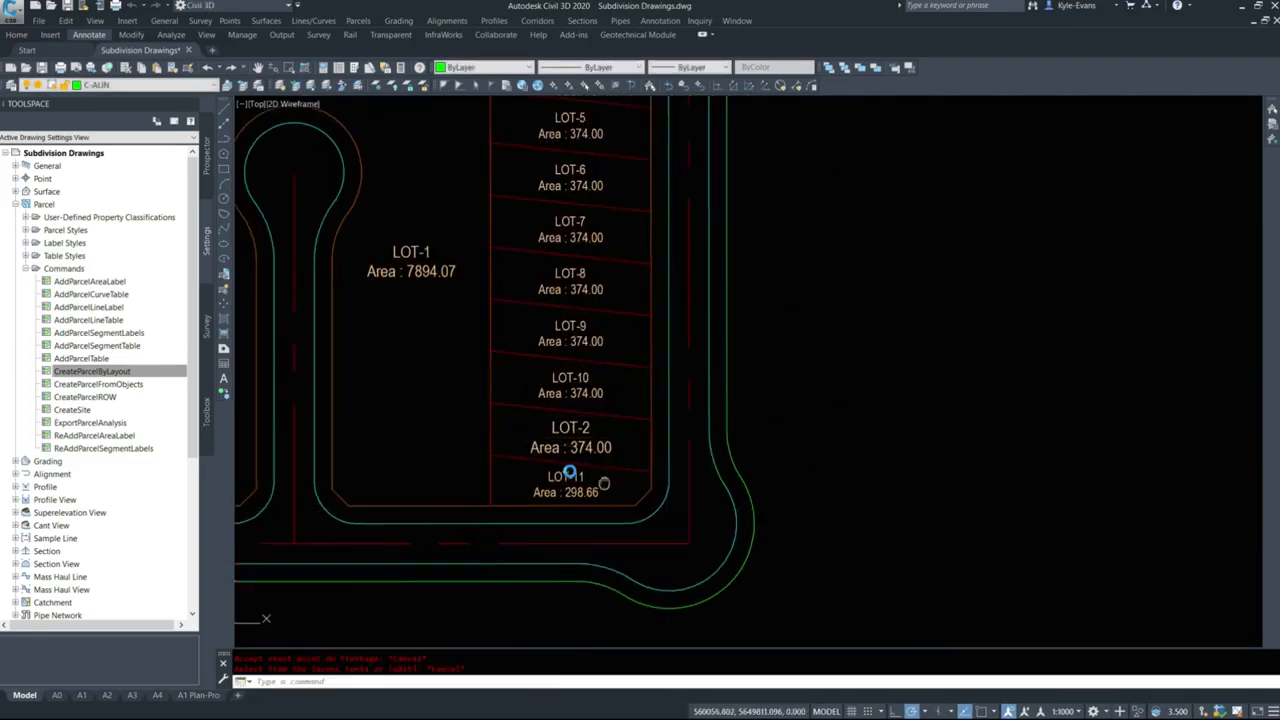
left_click(560, 456)
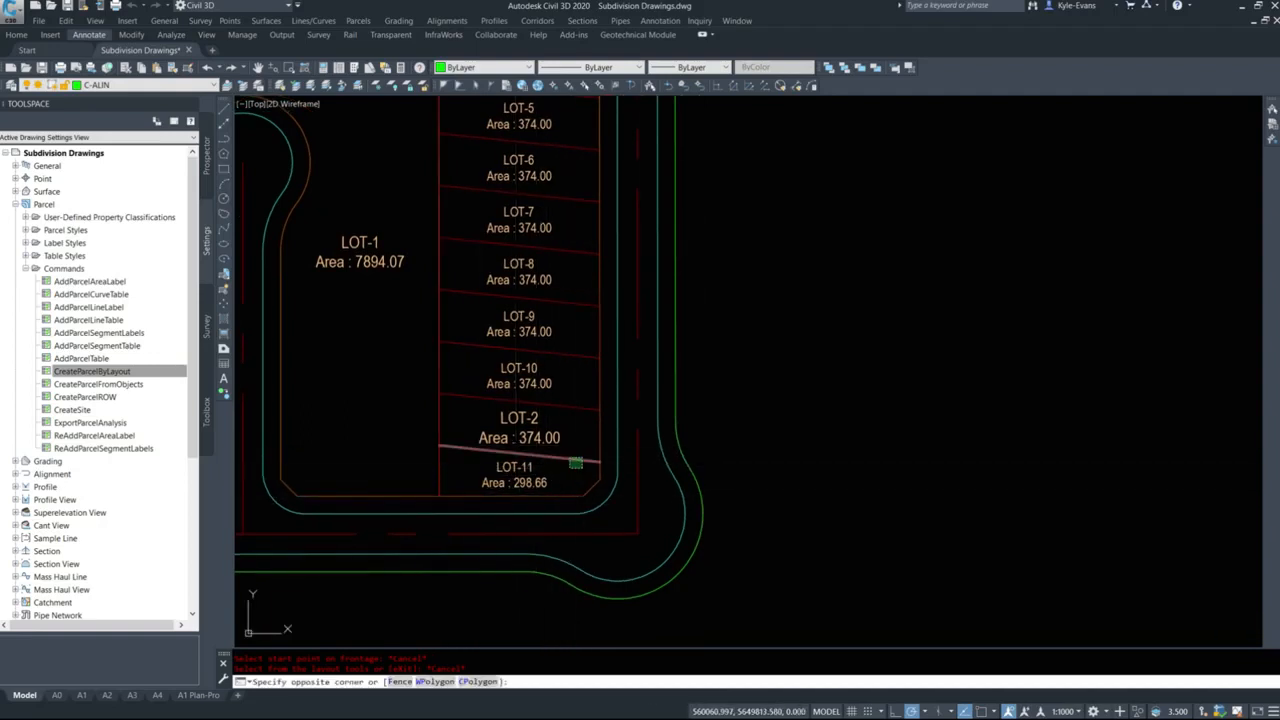
key("Delete")
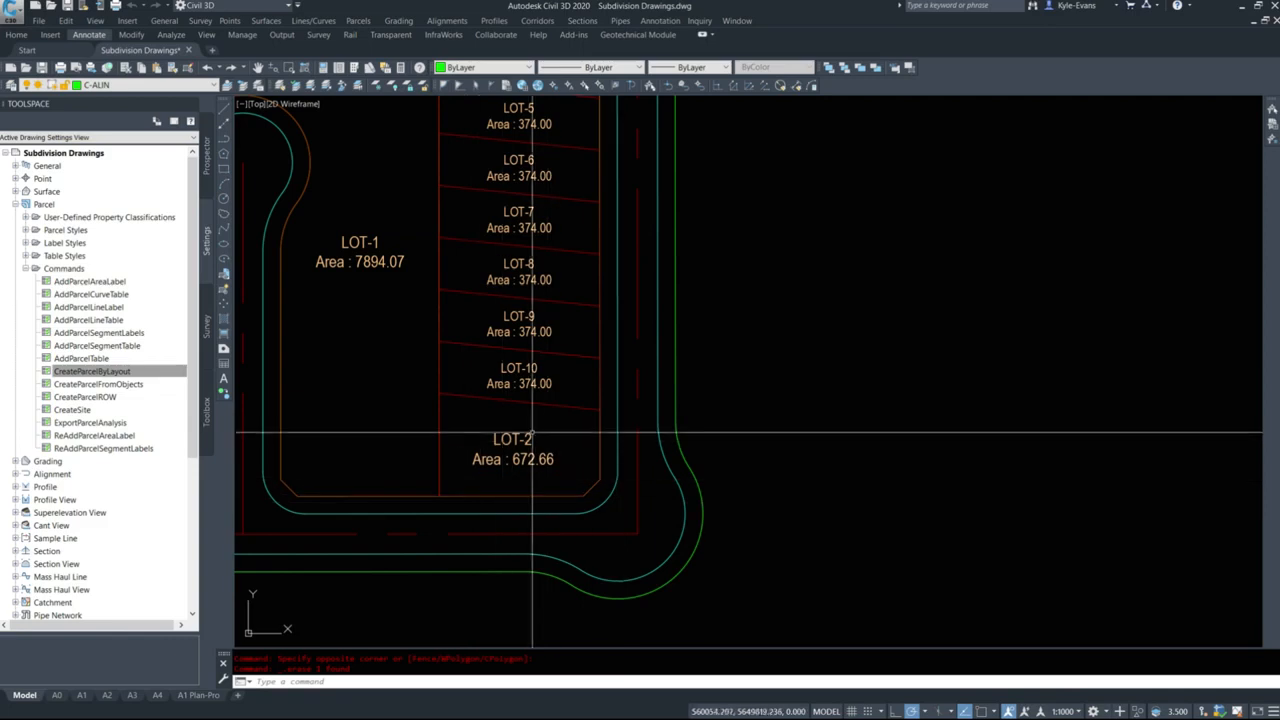
mouse_move(534, 451)
middle_mouse_down()
mouse_move(660, 517)
mouse_move(521, 620)
middle_mouse_up()
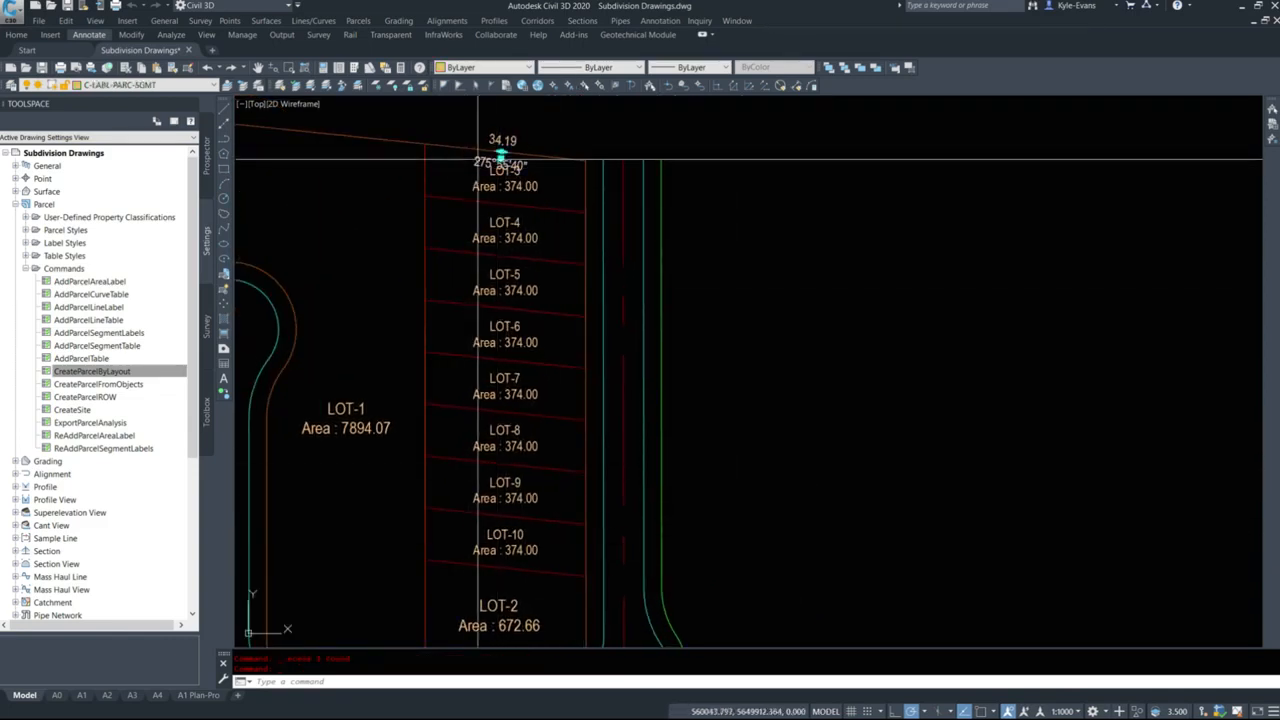
scroll(566, 232, "down", 4)
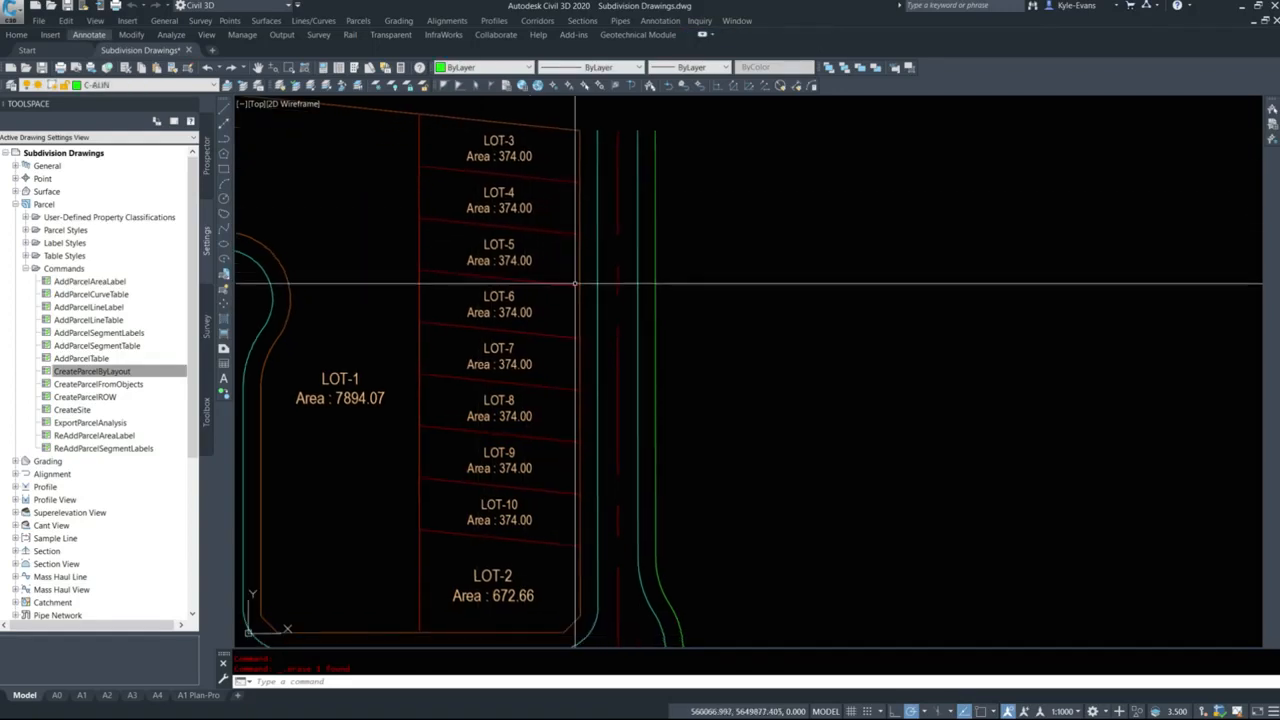
scroll(514, 263, "up", 4)
left_click(576, 151)
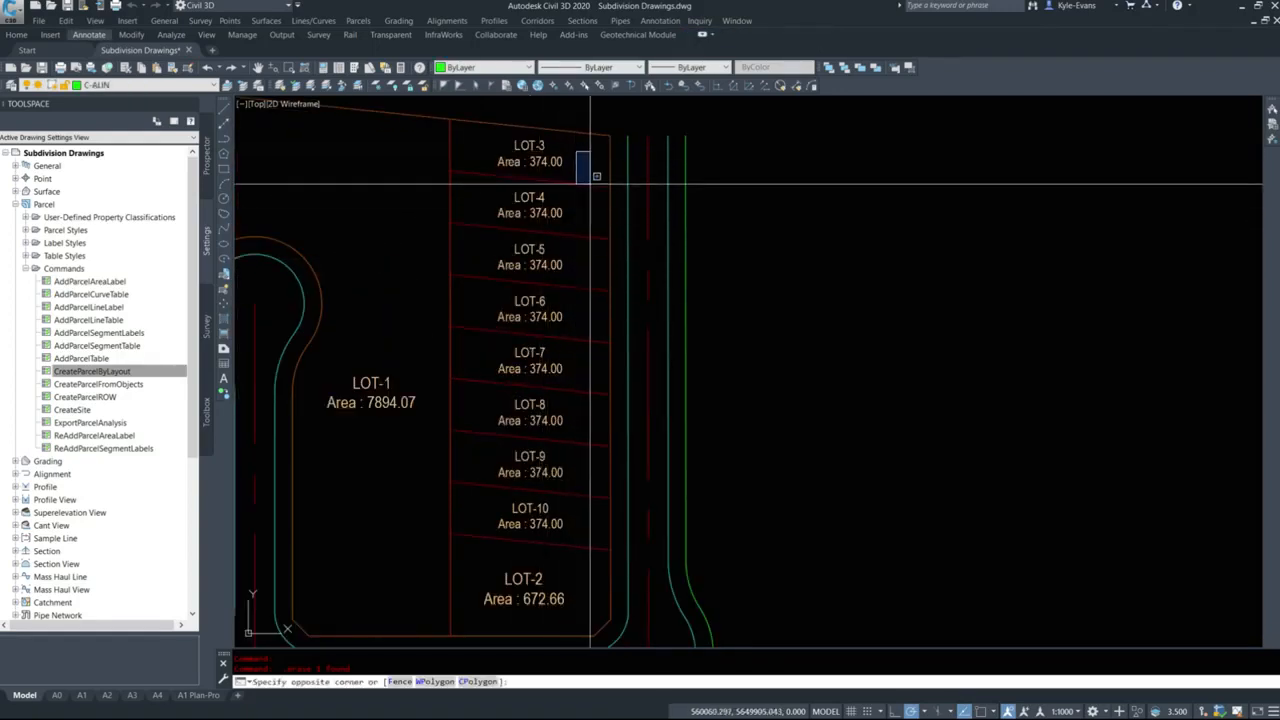
left_click(593, 182)
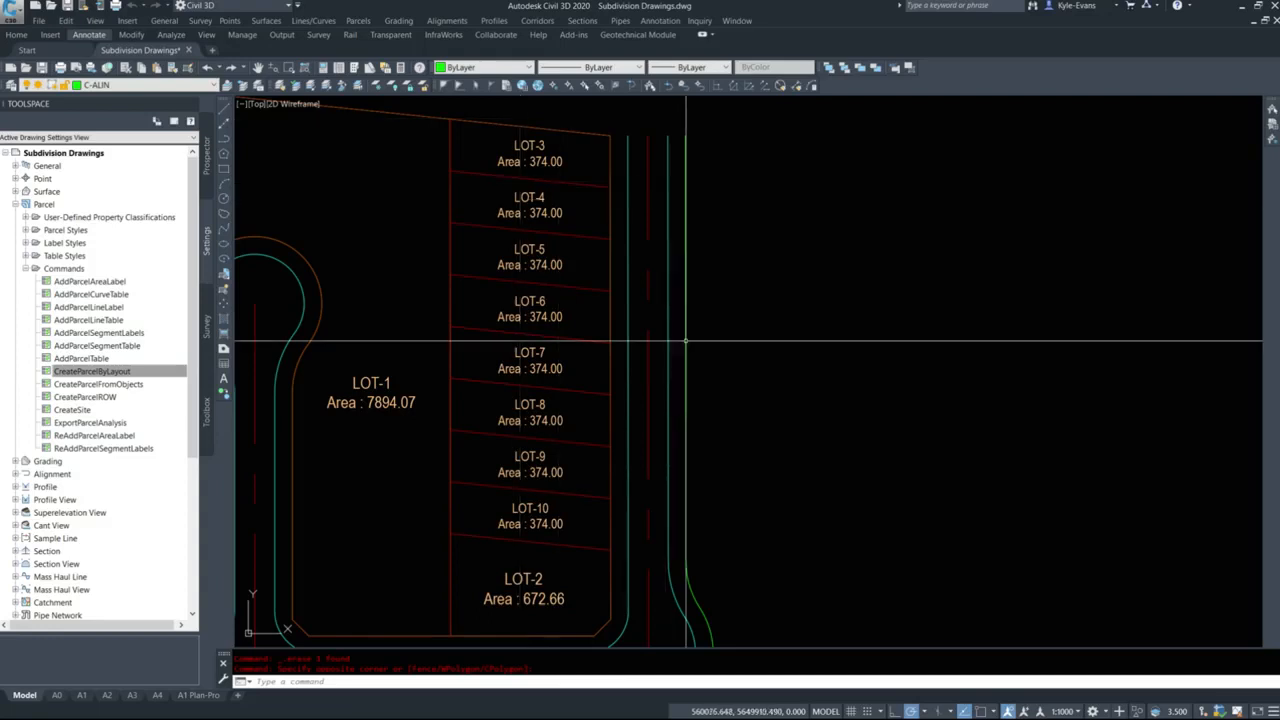
Set the area label style of parcels LOT-3 through LOT-10 to EDDT Parcel Area (2.5mm).
middle_click_drag(695, 232, 762, 213)
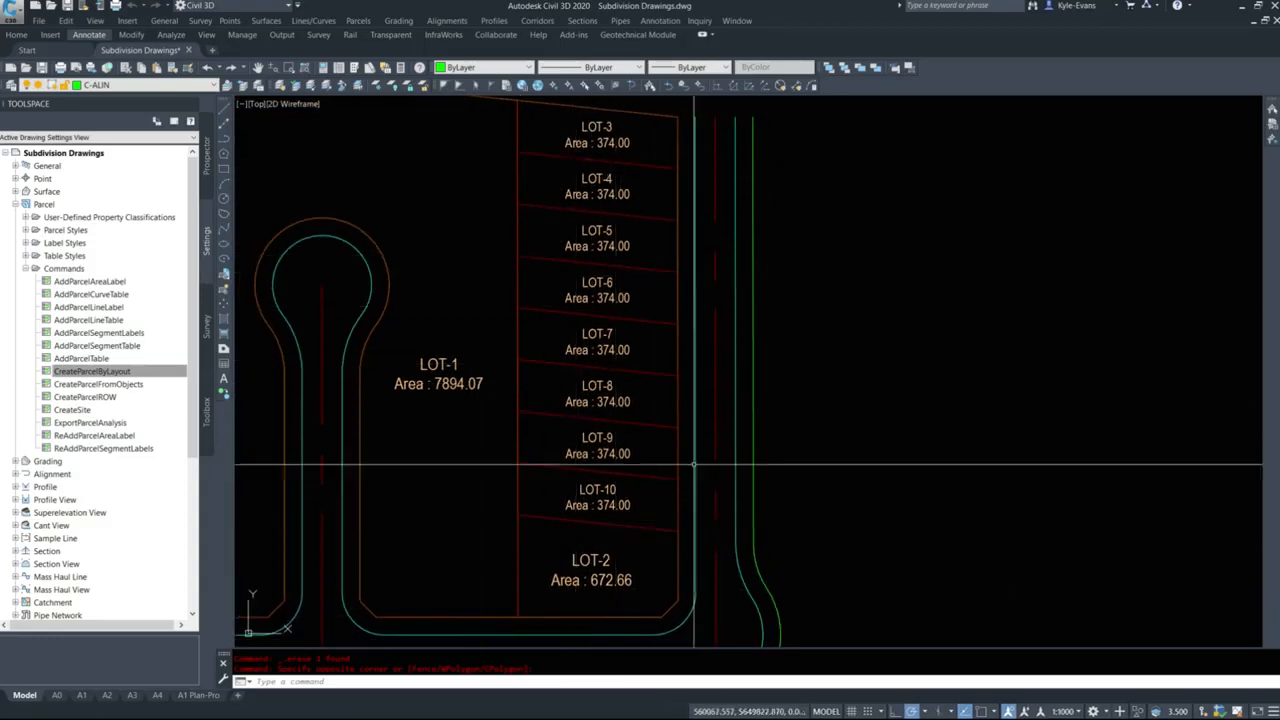
left_click(590, 470)
left_click(591, 463)
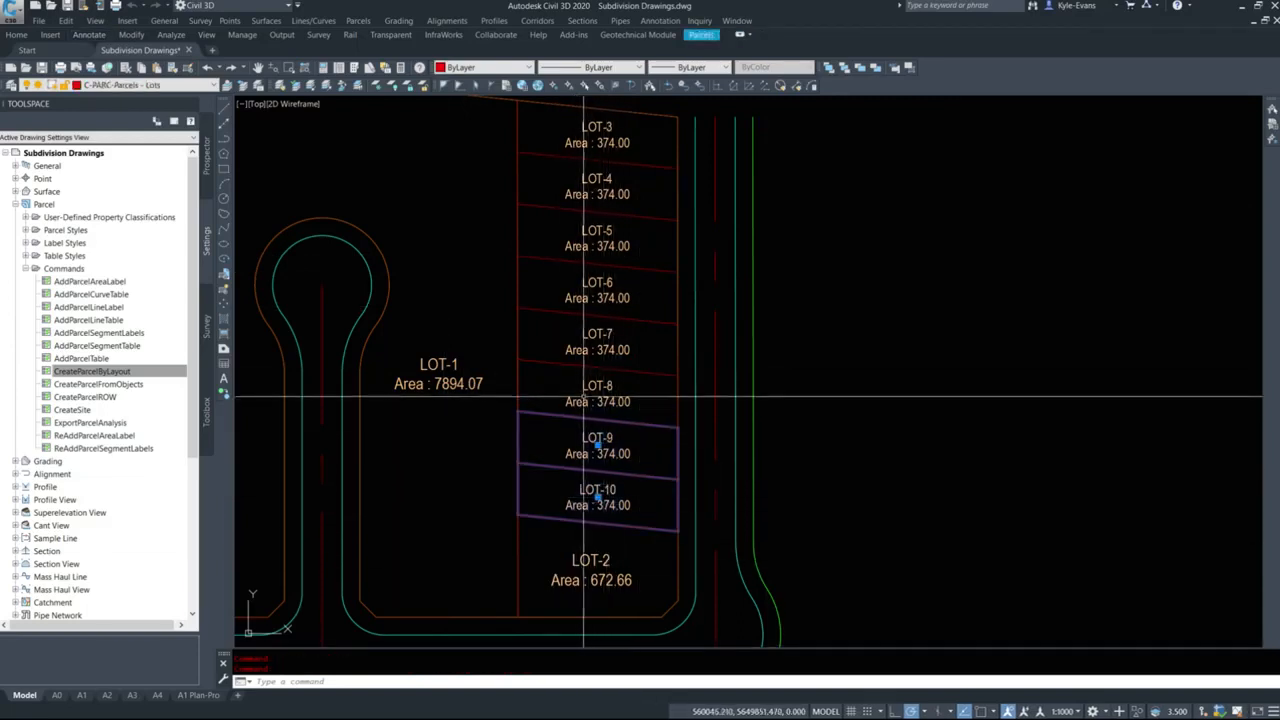
left_click(592, 384)
left_click(598, 342)
left_click(597, 286)
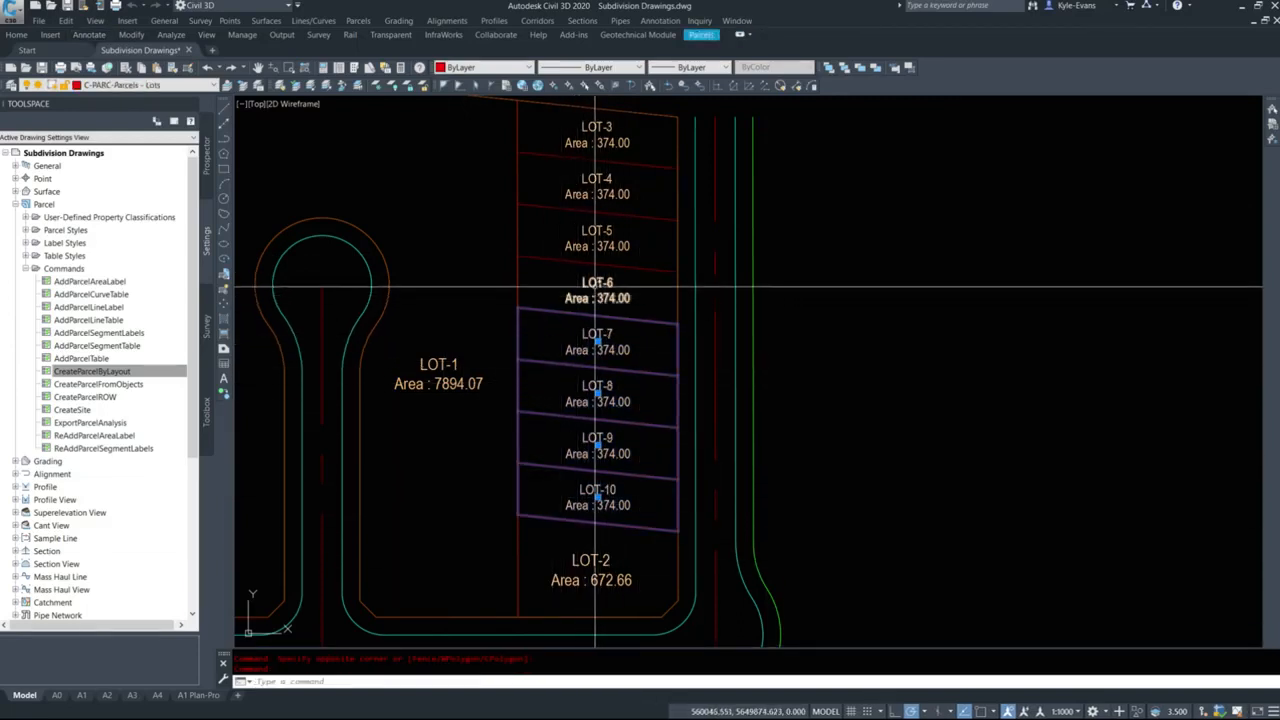
left_click(597, 230)
left_click(597, 186)
left_click(597, 130)
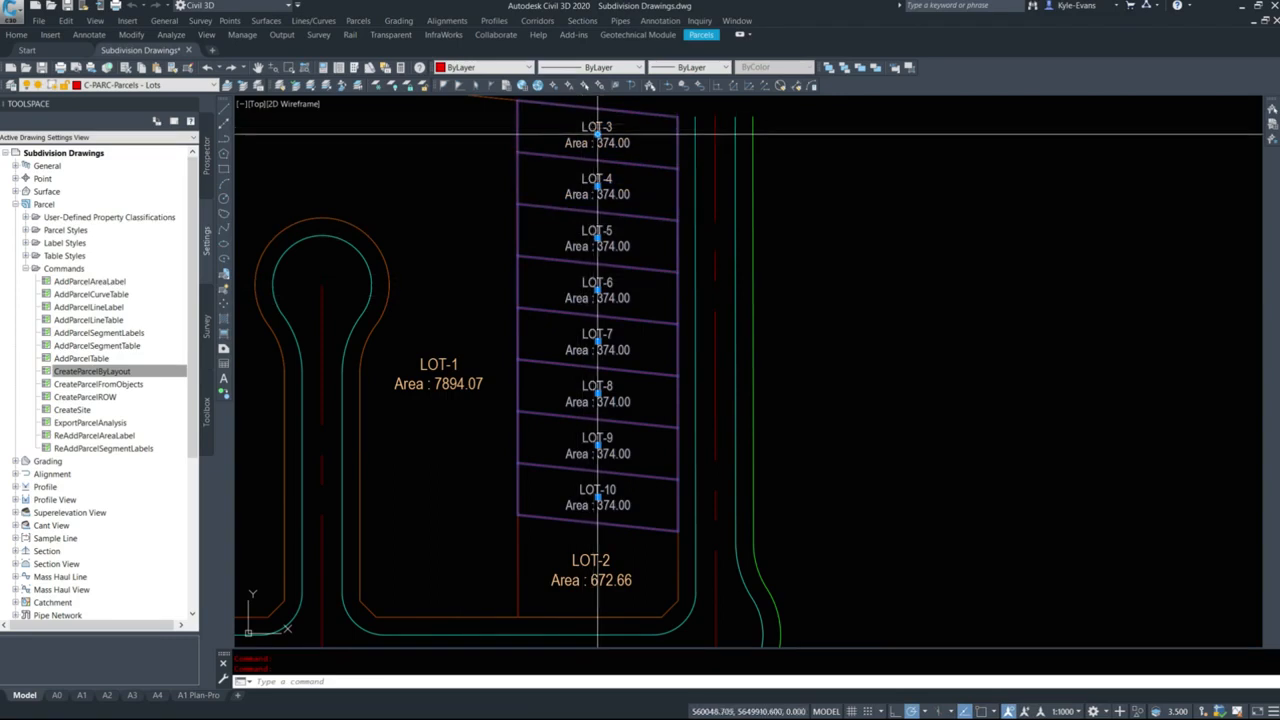
right_click(616, 185)
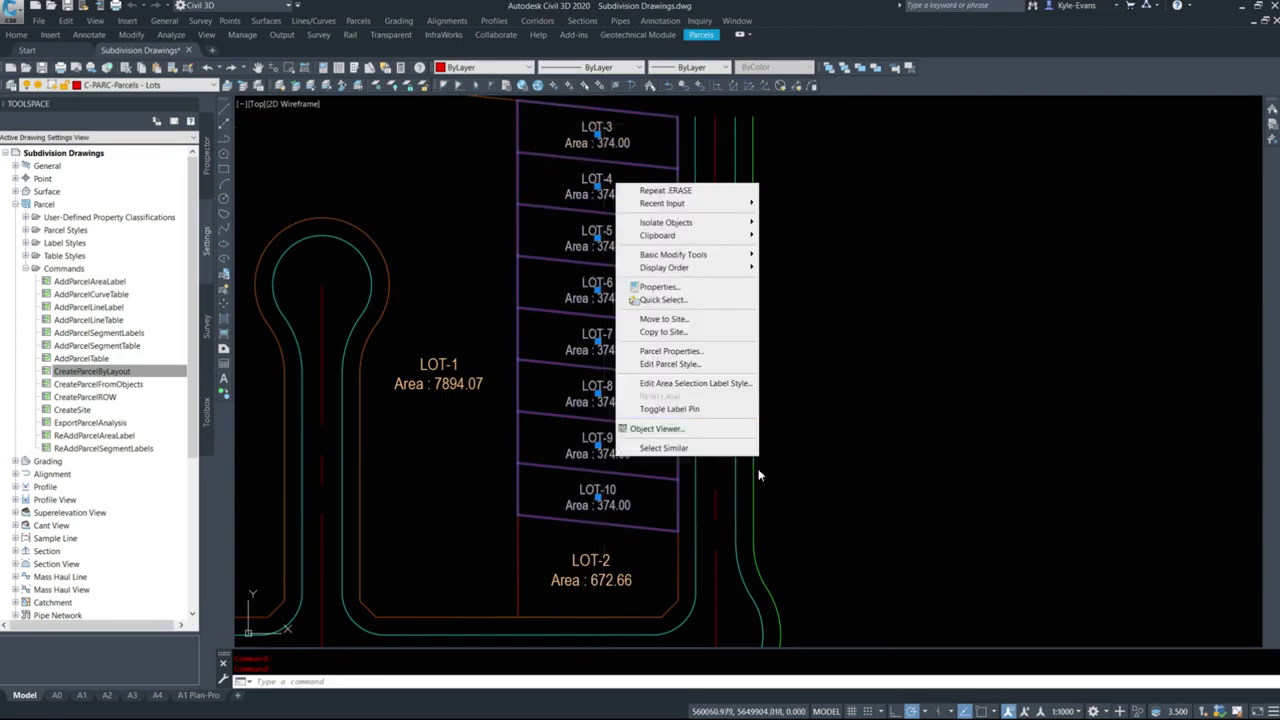
left_click(677, 288)
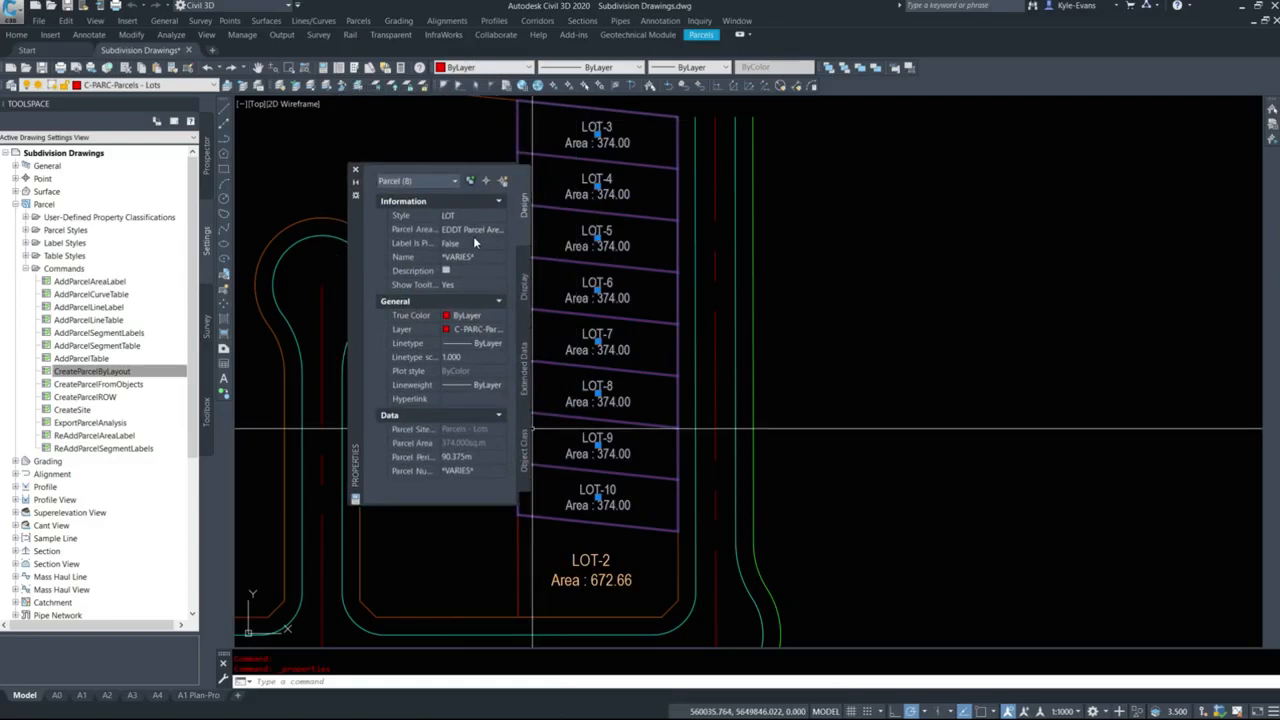
left_click(489, 231)
left_click(490, 259)
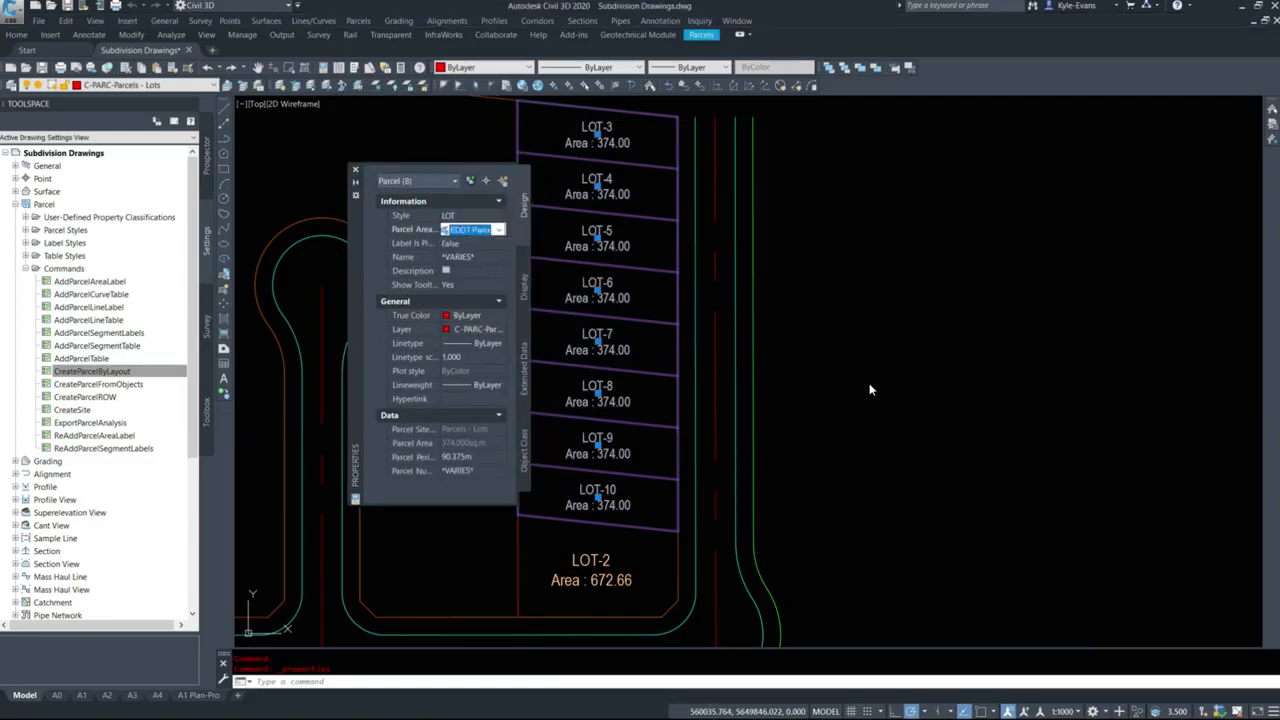
left_click(463, 231)
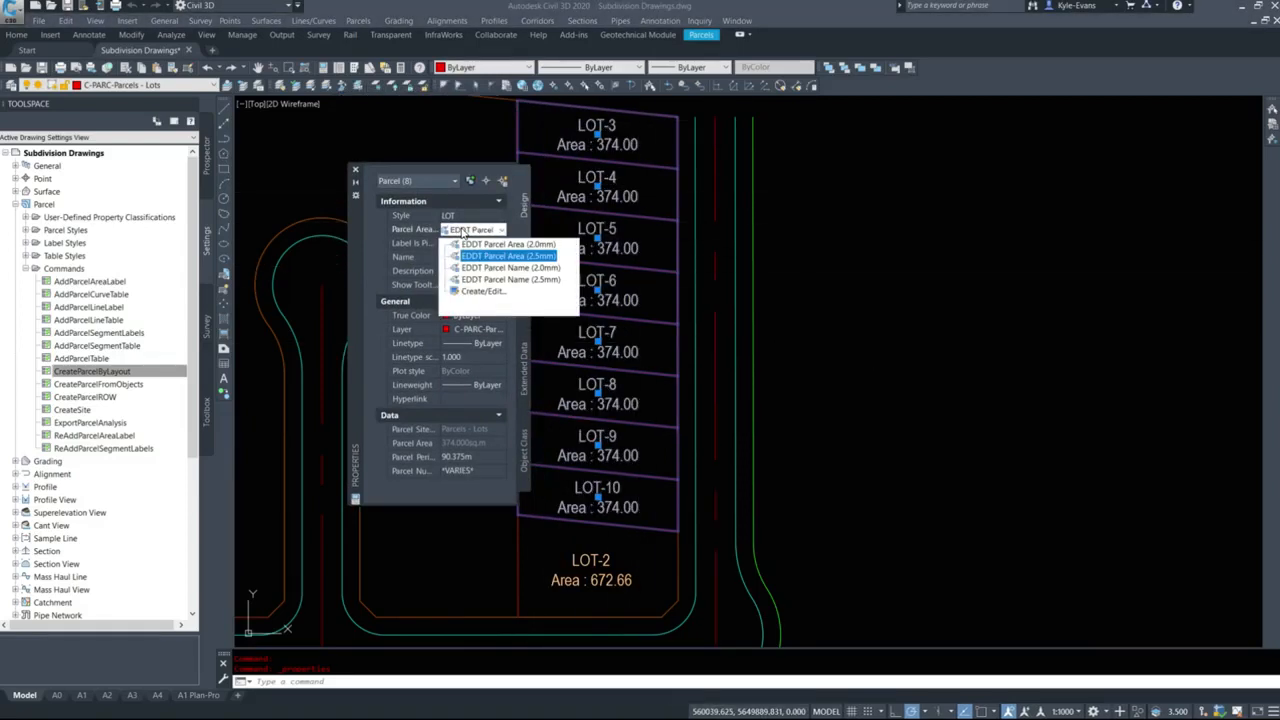
left_click(463, 233)
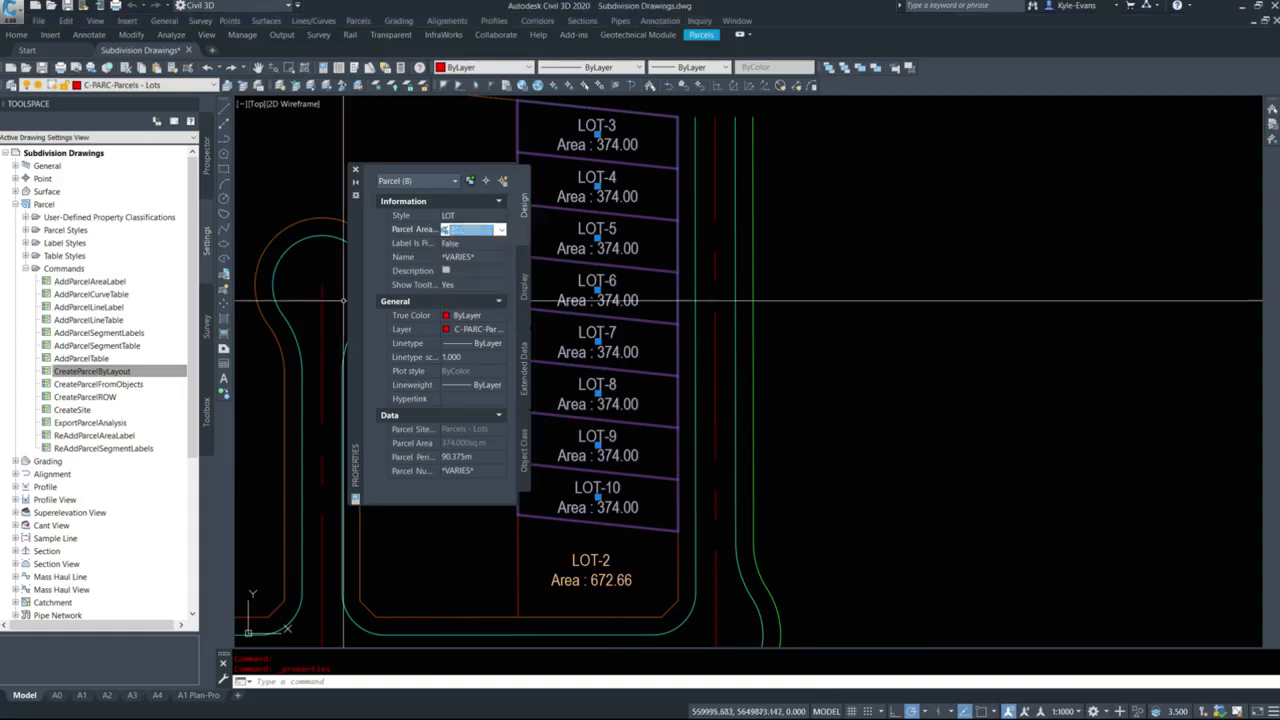
left_click(355, 170)
key("Escape")
Add single-segment labels to LOT-1's south boundary lines on both sides of the cul-de-sac road.
middle_click_drag(682, 216, 700, 277)
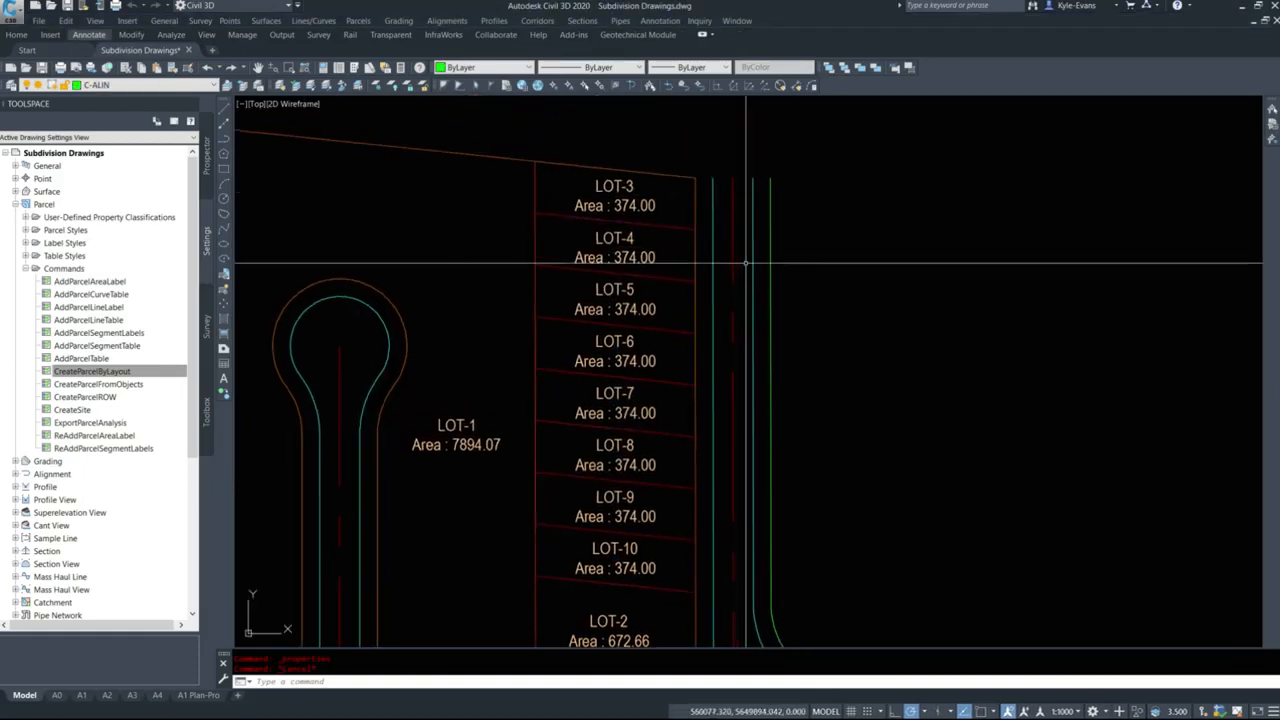
scroll(853, 302, "down", 2)
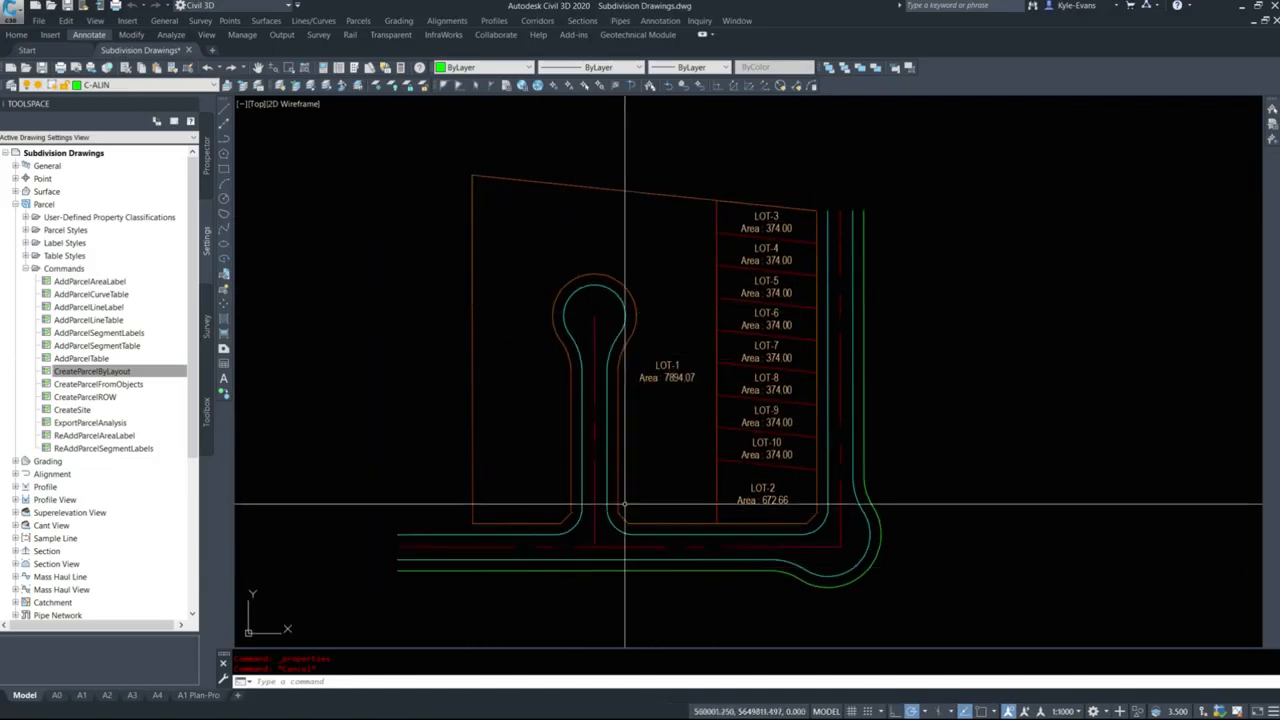
left_click_drag(691, 512, 688, 425)
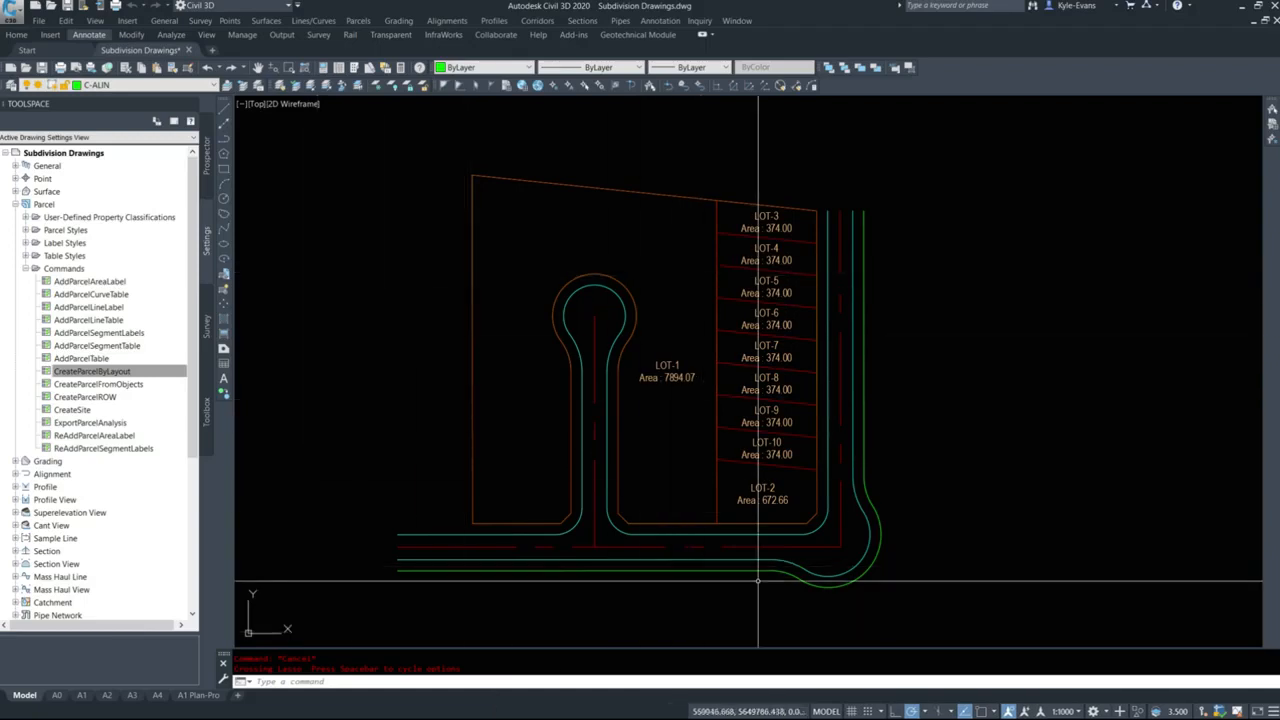
scroll(660, 503, "up", 2)
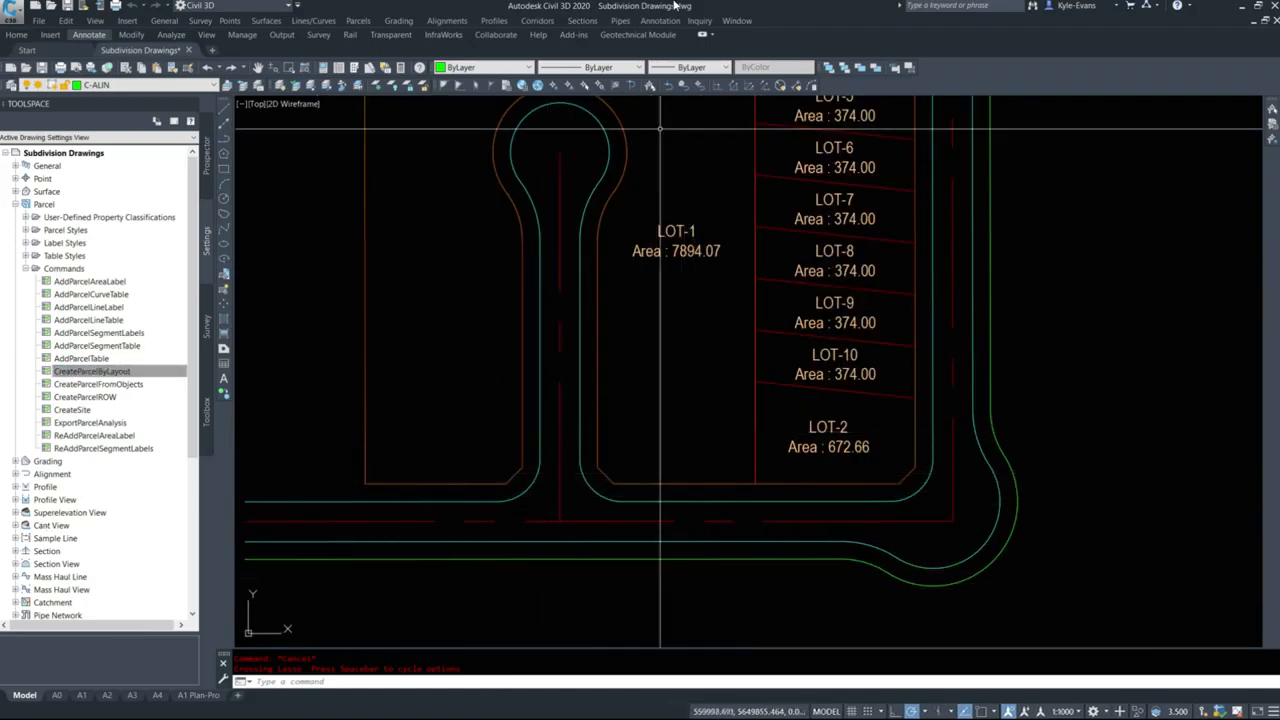
left_click(452, 20)
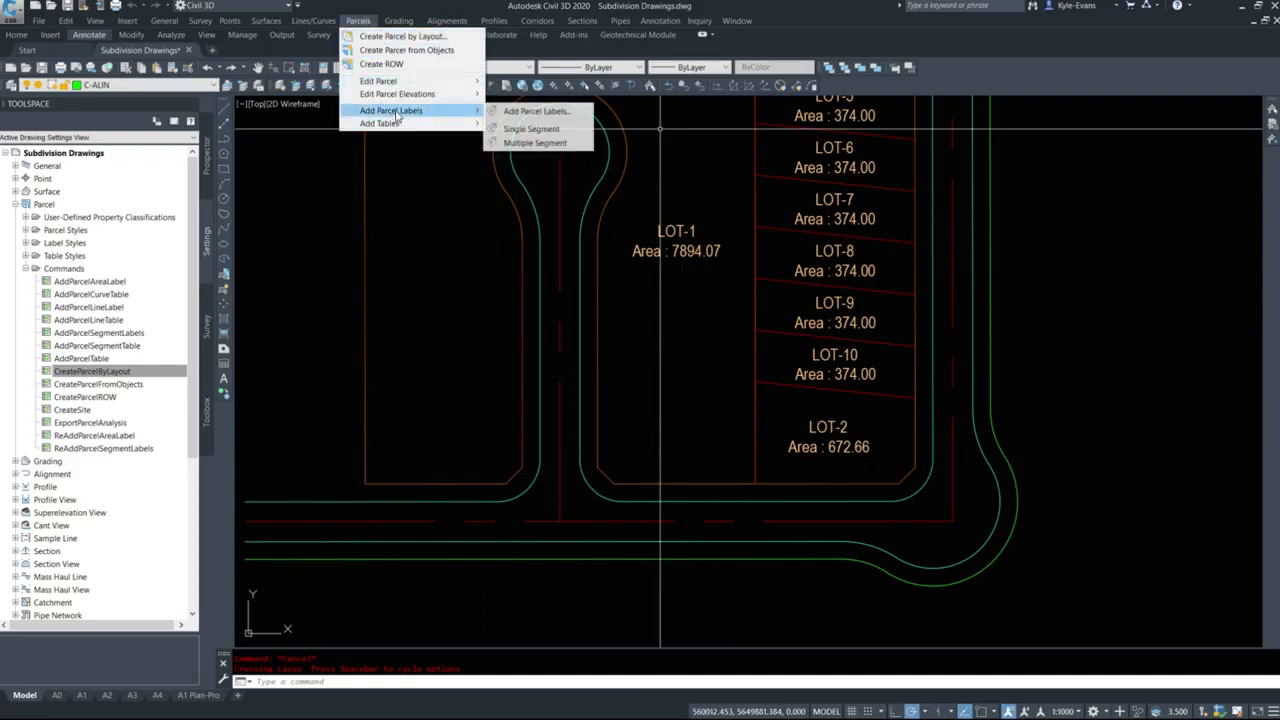
left_click(519, 130)
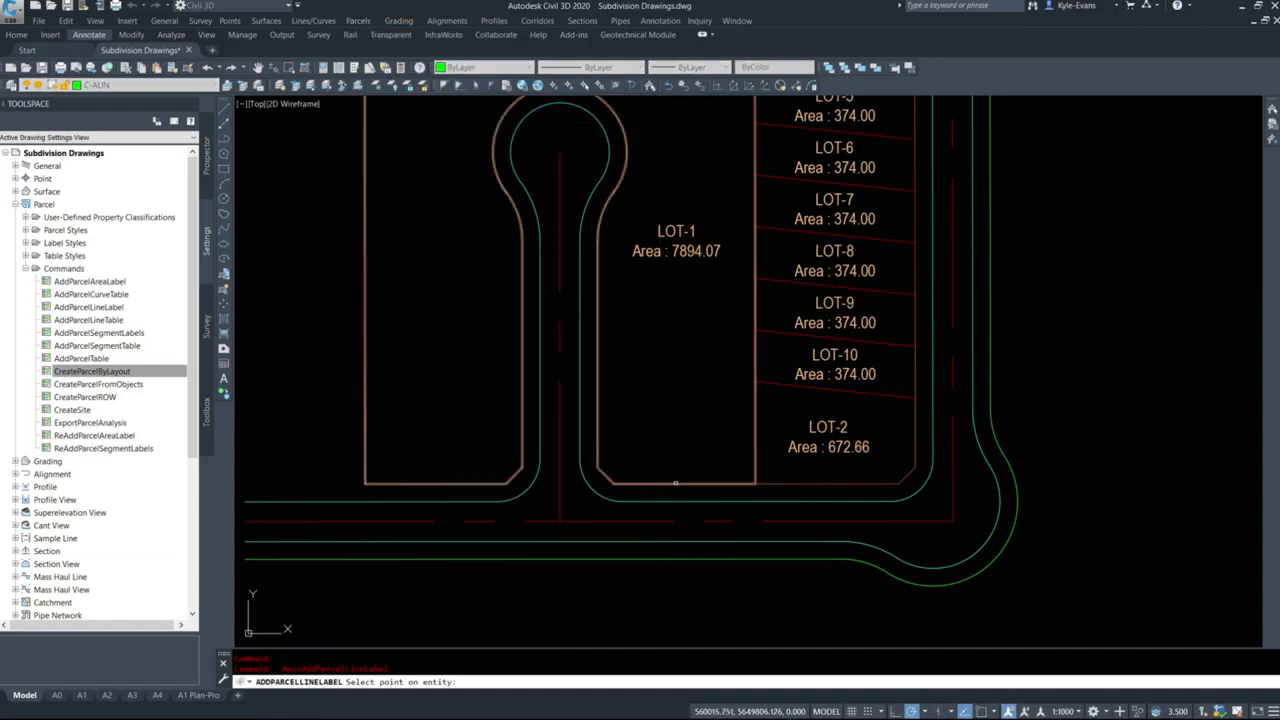
left_click(676, 484)
left_click(421, 482)
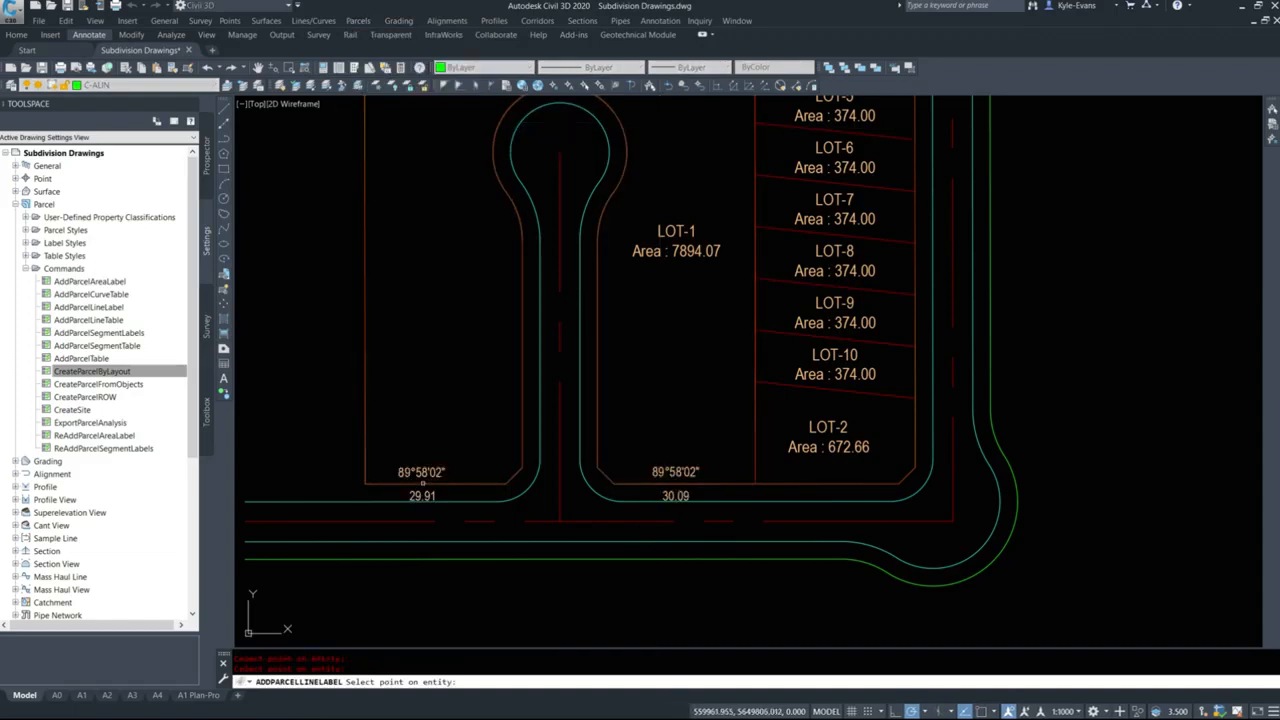
key("Escape")
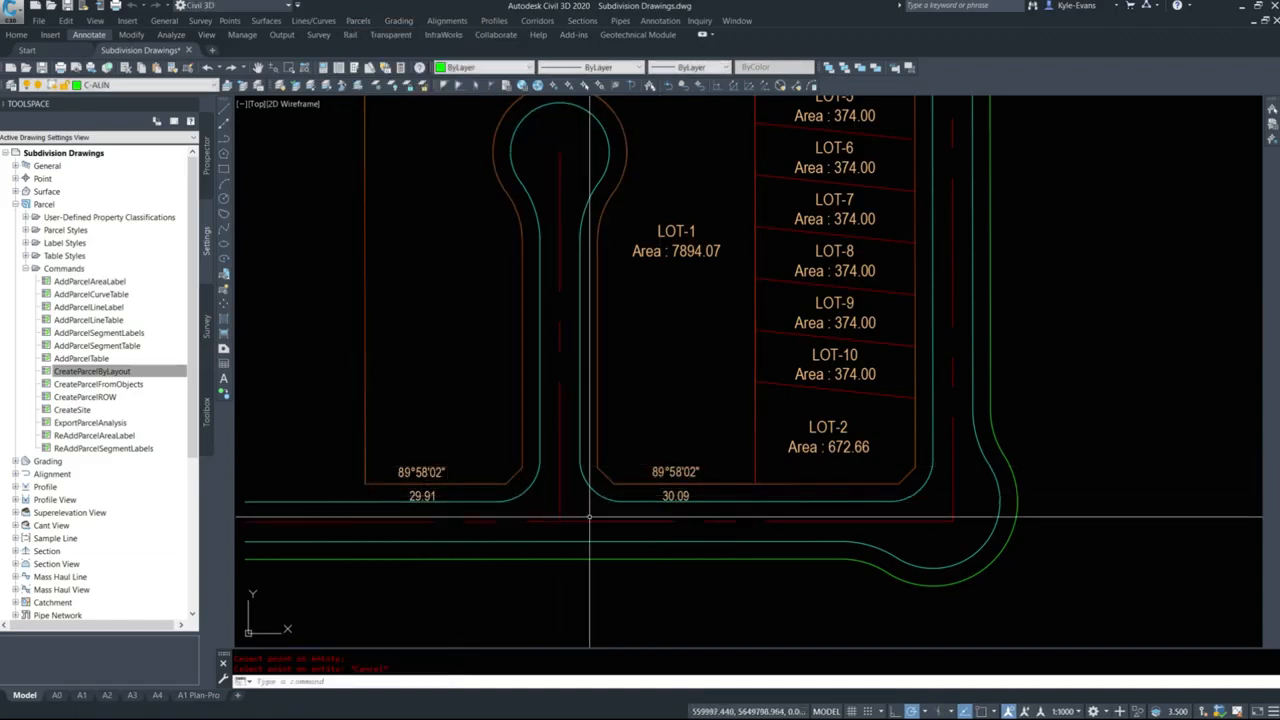
Start creating parcels by layout and set the minimum frontage and minimum width to 12 m.
mouse_move(718, 484)
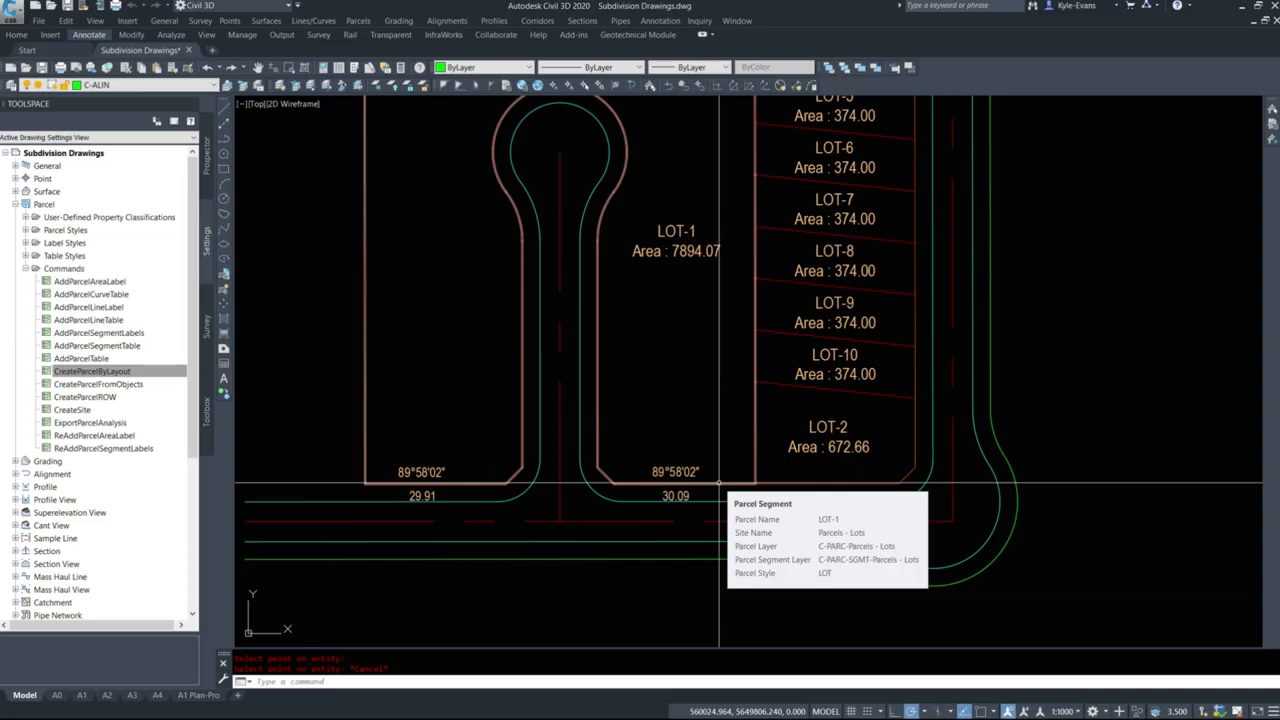
mouse_move(731, 379)
middle_mouse_down()
mouse_move(735, 470)
mouse_move(755, 357)
middle_mouse_up()
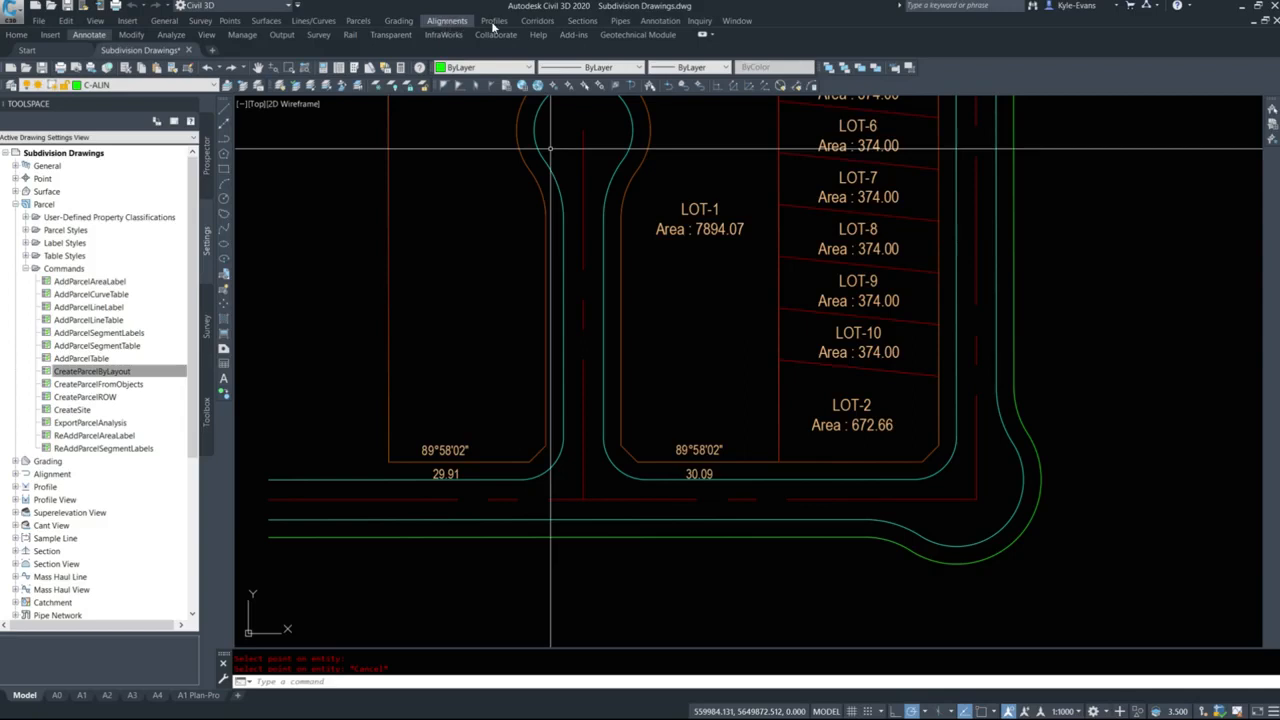
left_click(357, 22)
left_click(390, 37)
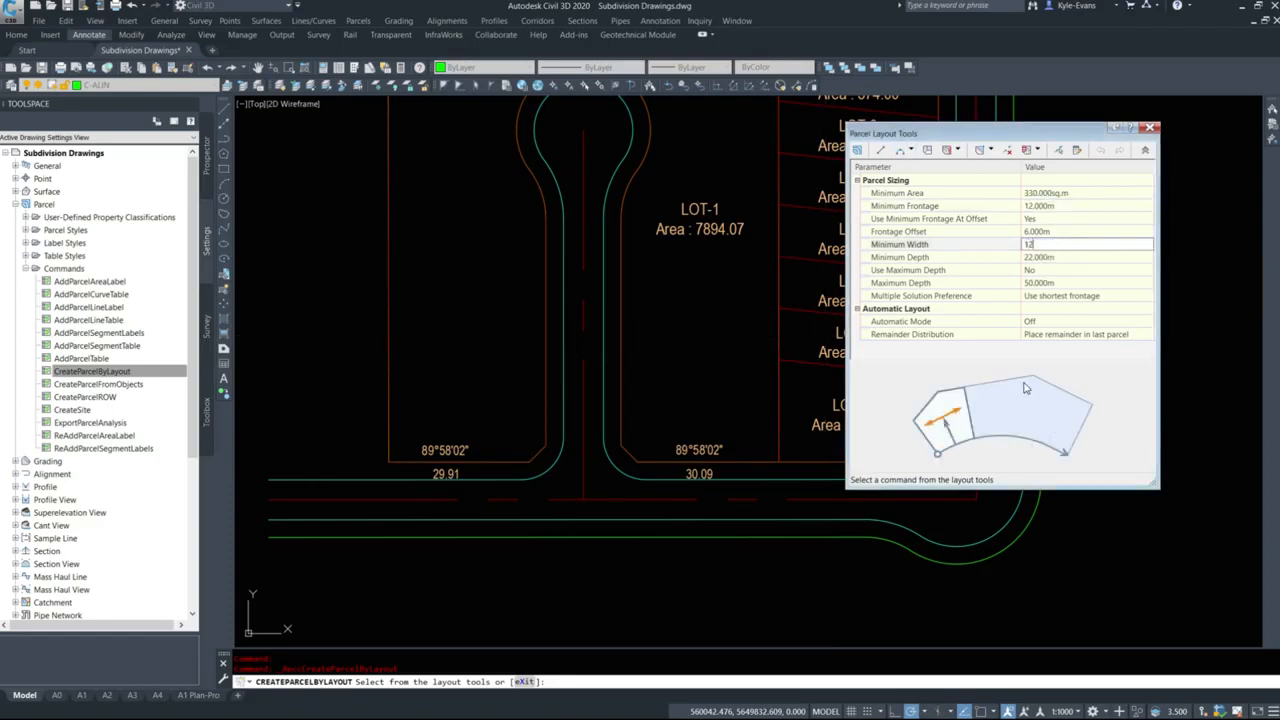
left_click(1002, 283)
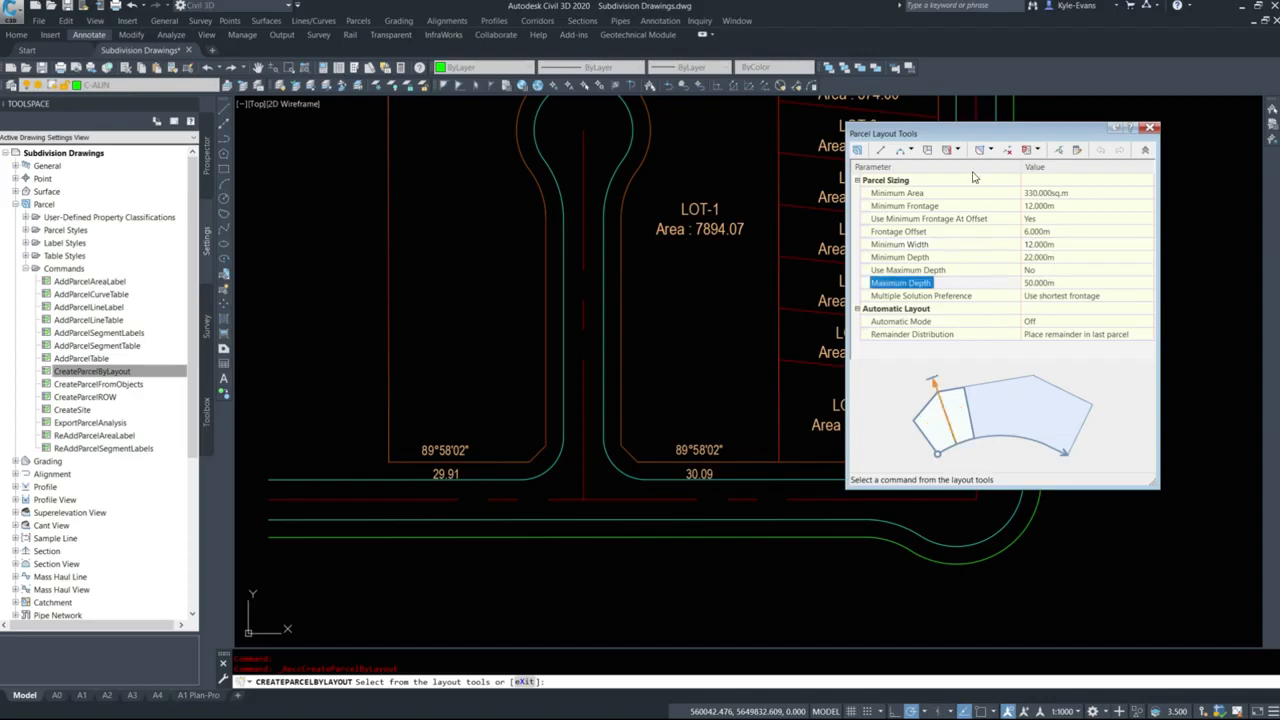
Start Slide Line - Create with the EDDT Parcel Area (2.5mm) area label style and choose LOT-1 as the parcel to subdivide.
left_click(959, 151)
left_click(976, 166)
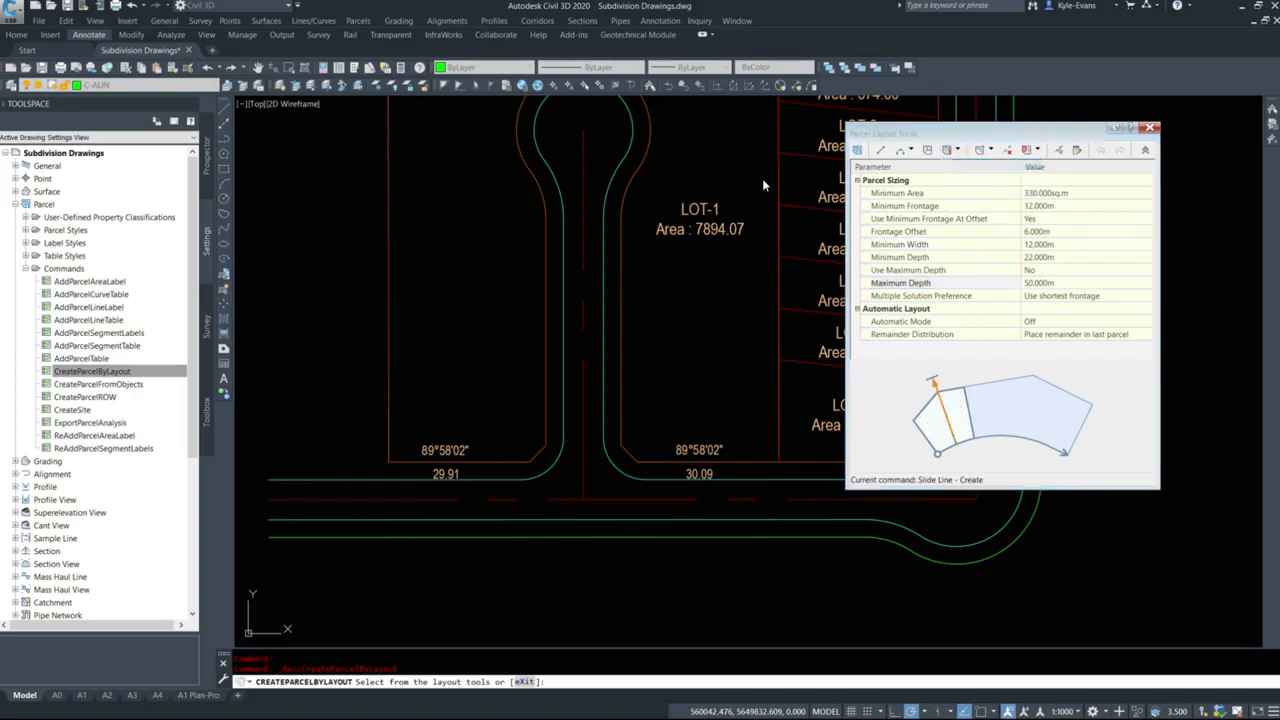
left_click(657, 361)
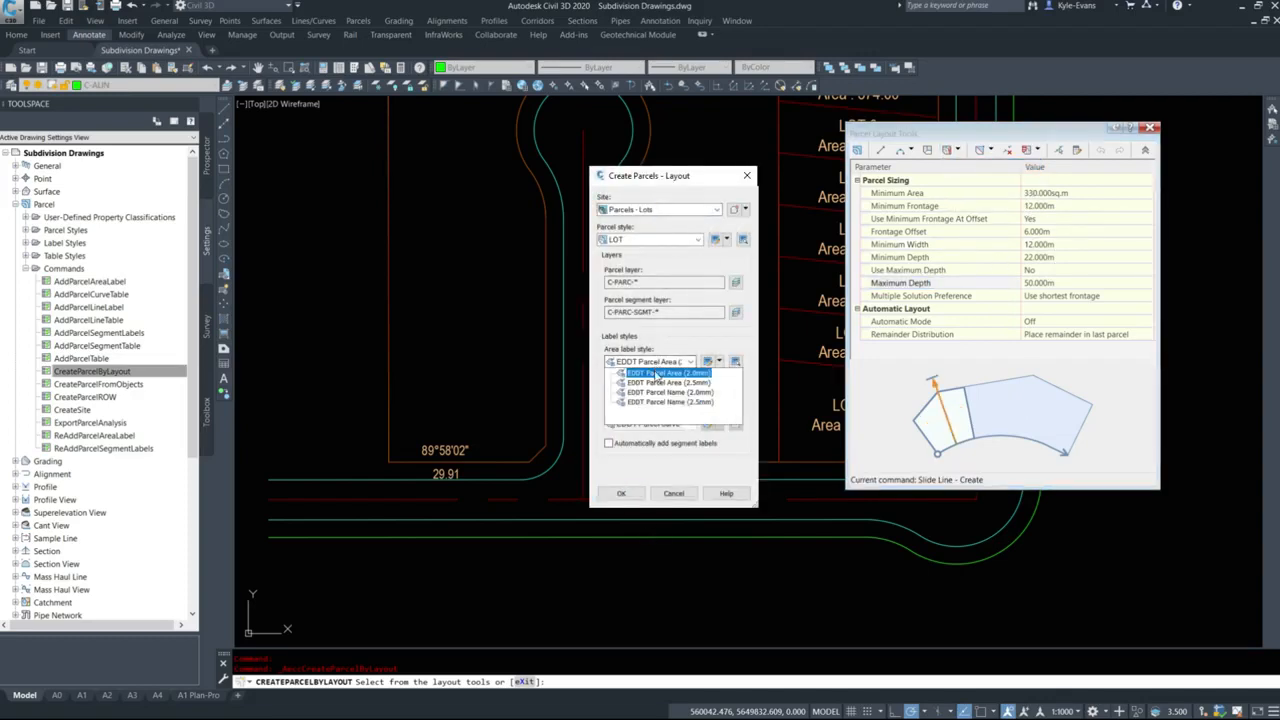
left_click(656, 390)
left_click(620, 492)
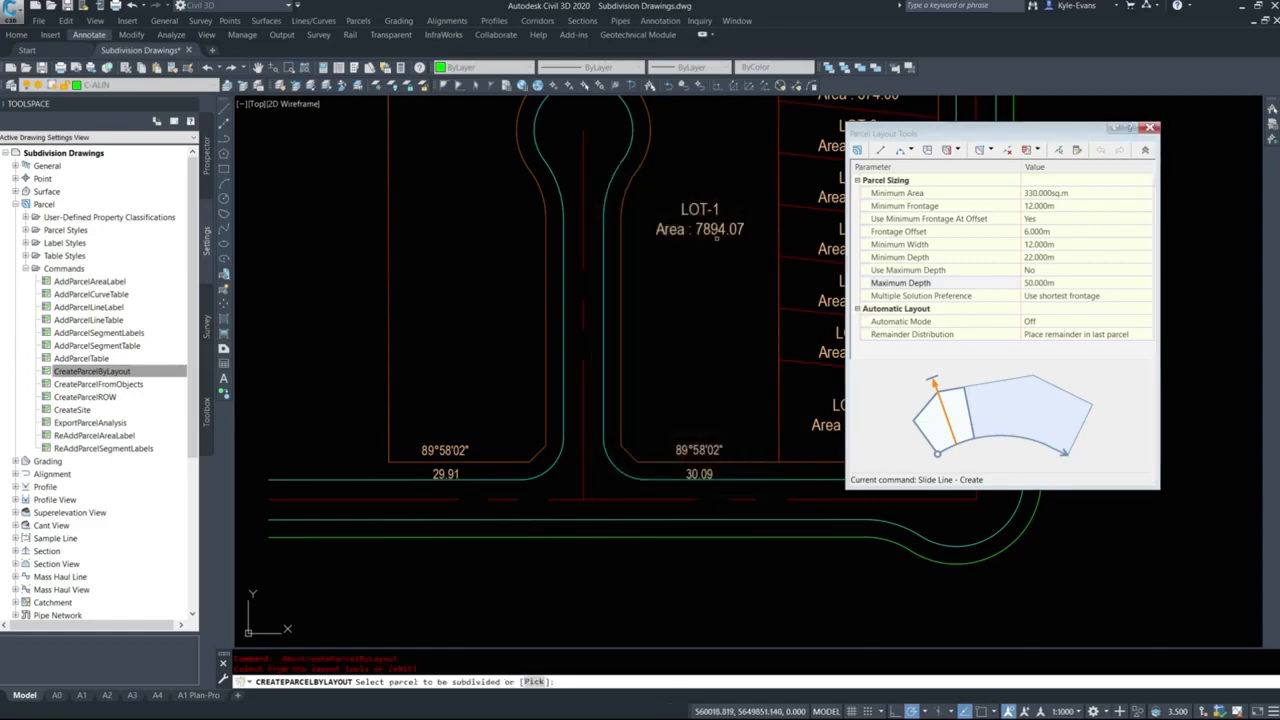
left_click(702, 210)
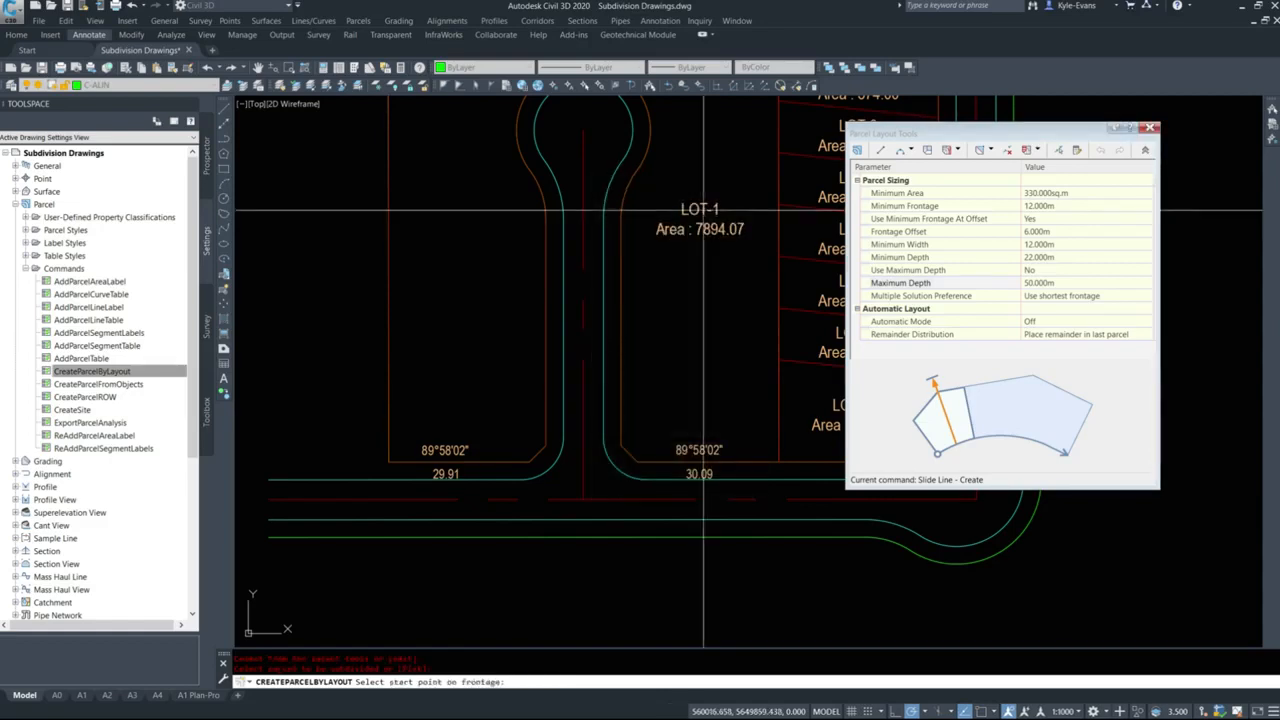
Define LOT-1's frontage from the south endpoint of its corner cut north to the cul-de-sac bulb, and accept the first proposed lot.
right_click(638, 468, "shift")
left_click(673, 268)
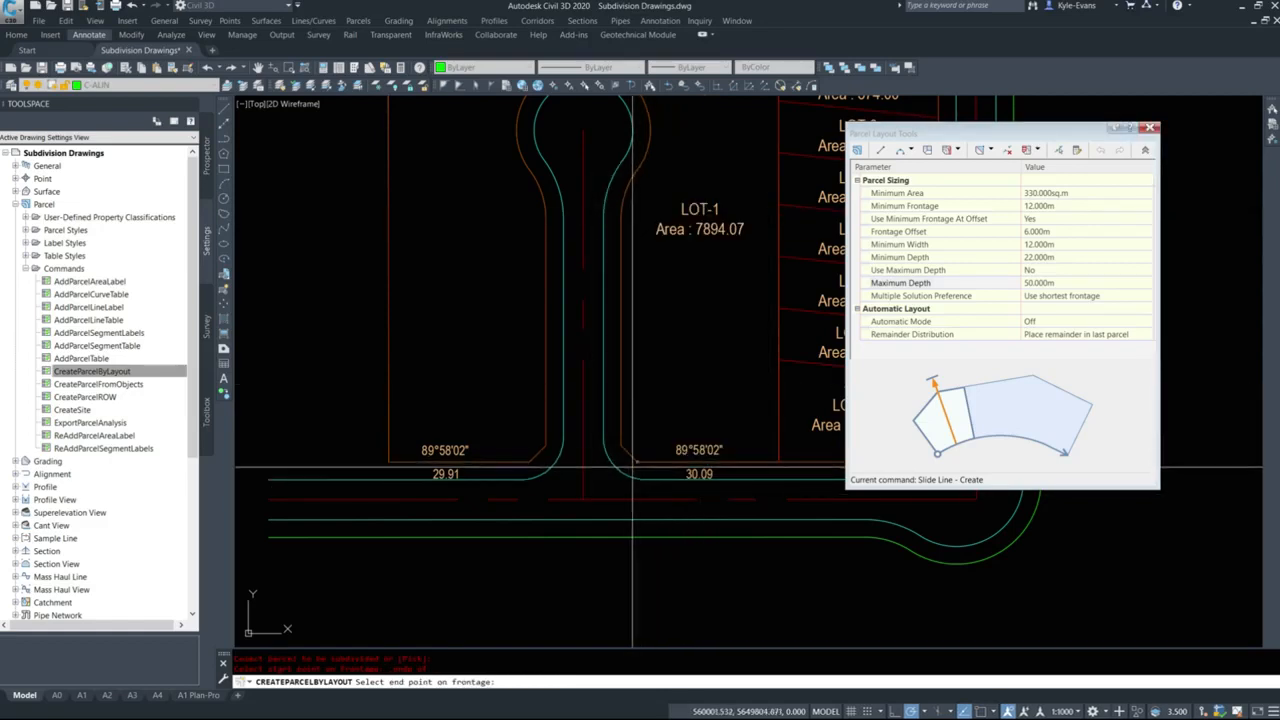
left_click(636, 462)
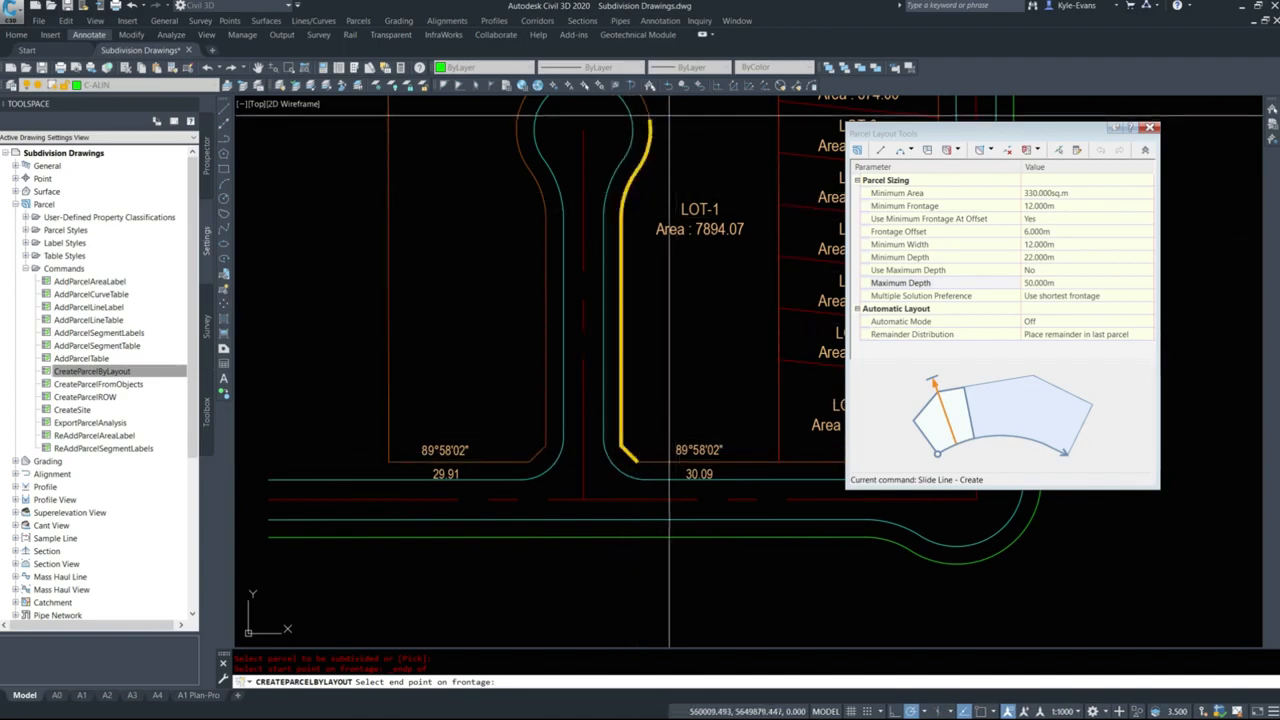
middle_click_drag(669, 120, 683, 234)
left_click(663, 187)
scroll(490, 140, "down", 2)
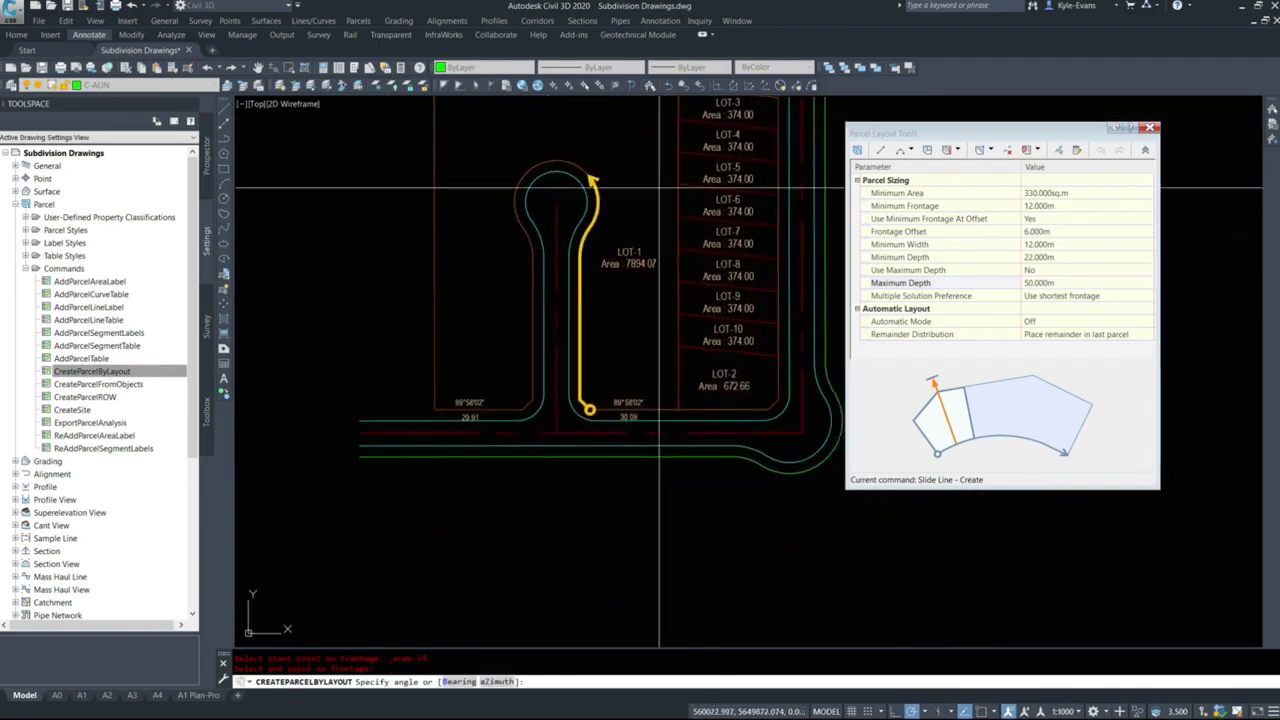
left_click(607, 175)
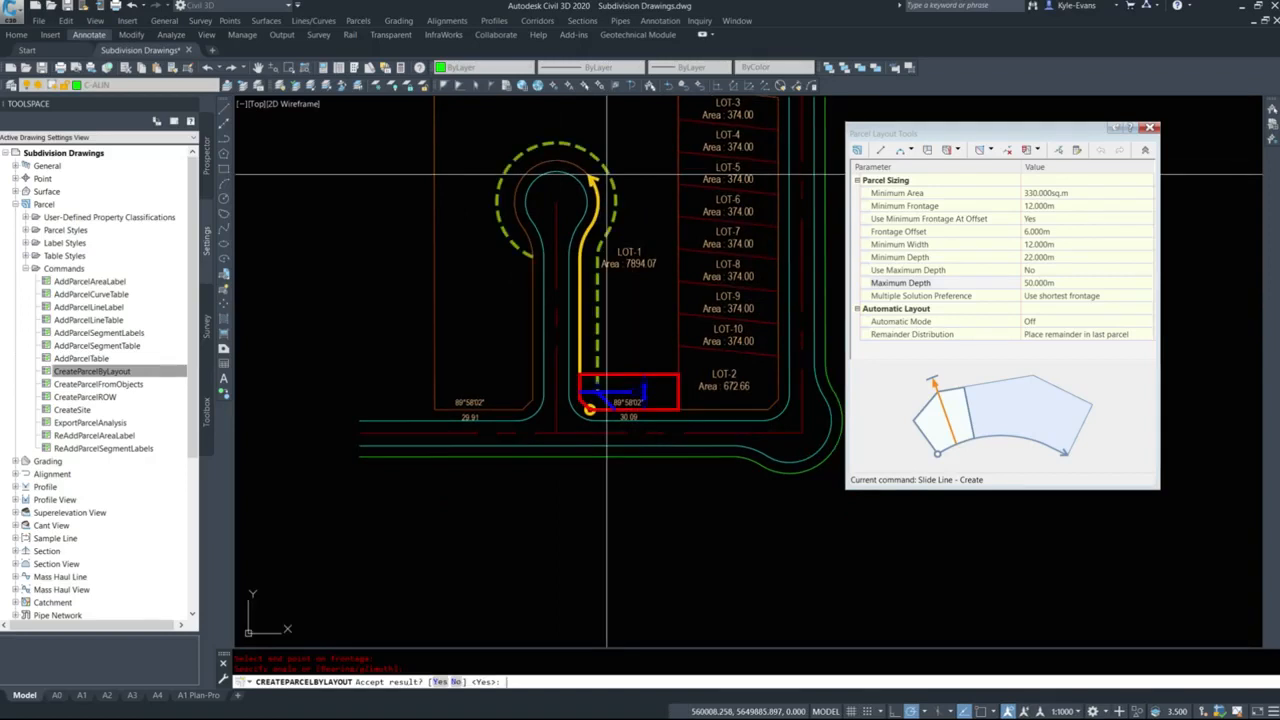
key("Return")
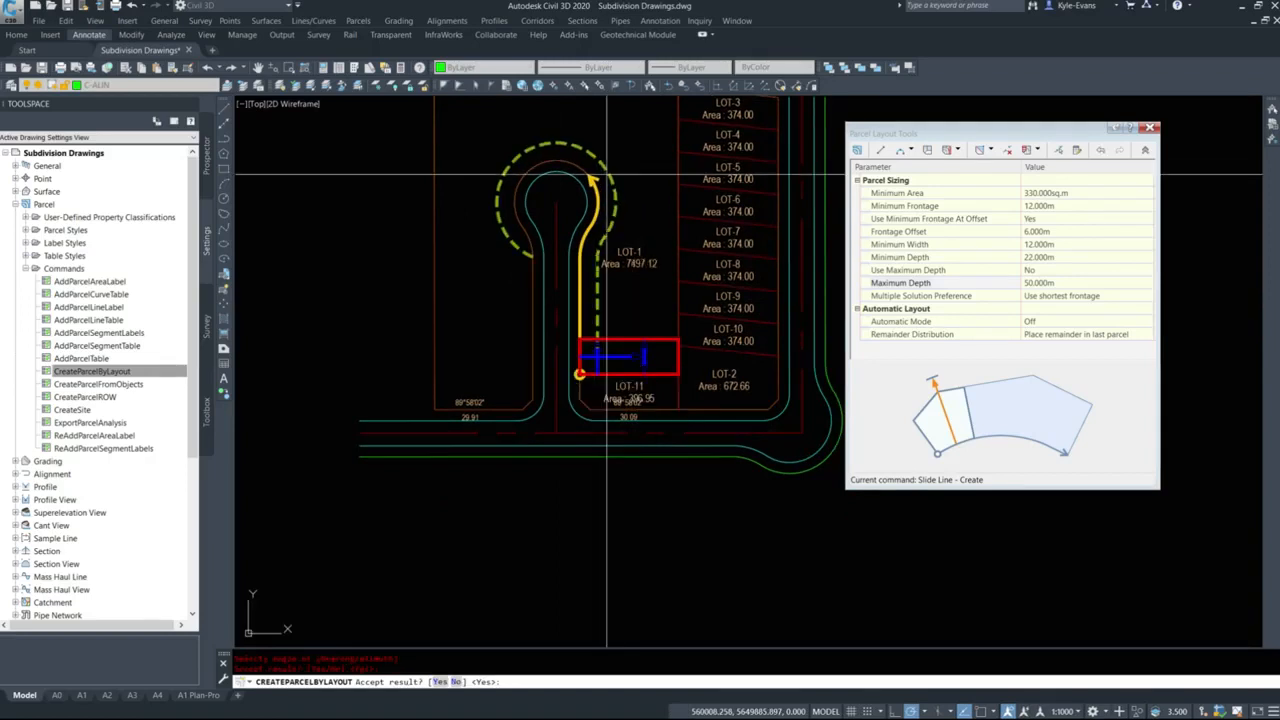
Set the minimum frontage and minimum width to 11 m for the remaining lots.
left_click(1050, 206)
left_click(1048, 245)
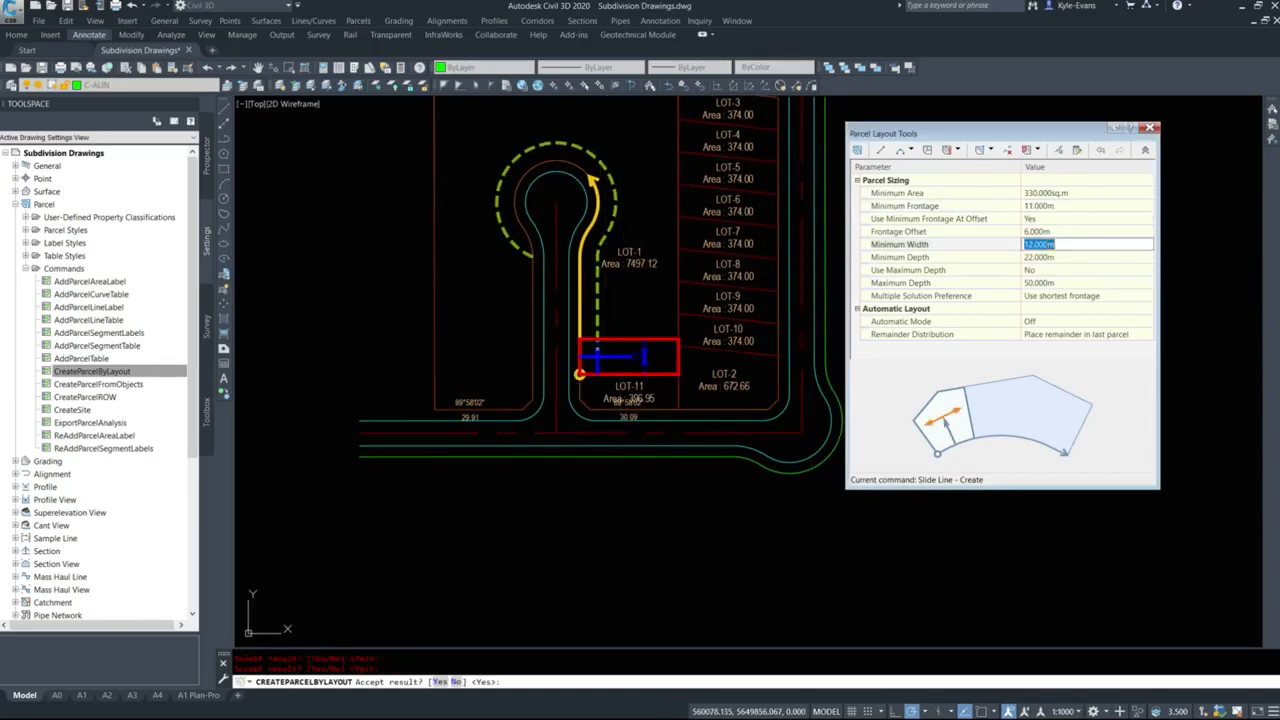
key("Return")
Accept the next three proposed lots northward along the east side of the cul-de-sac road.
middle_click_drag(615, 297, 631, 327)
key("Return")
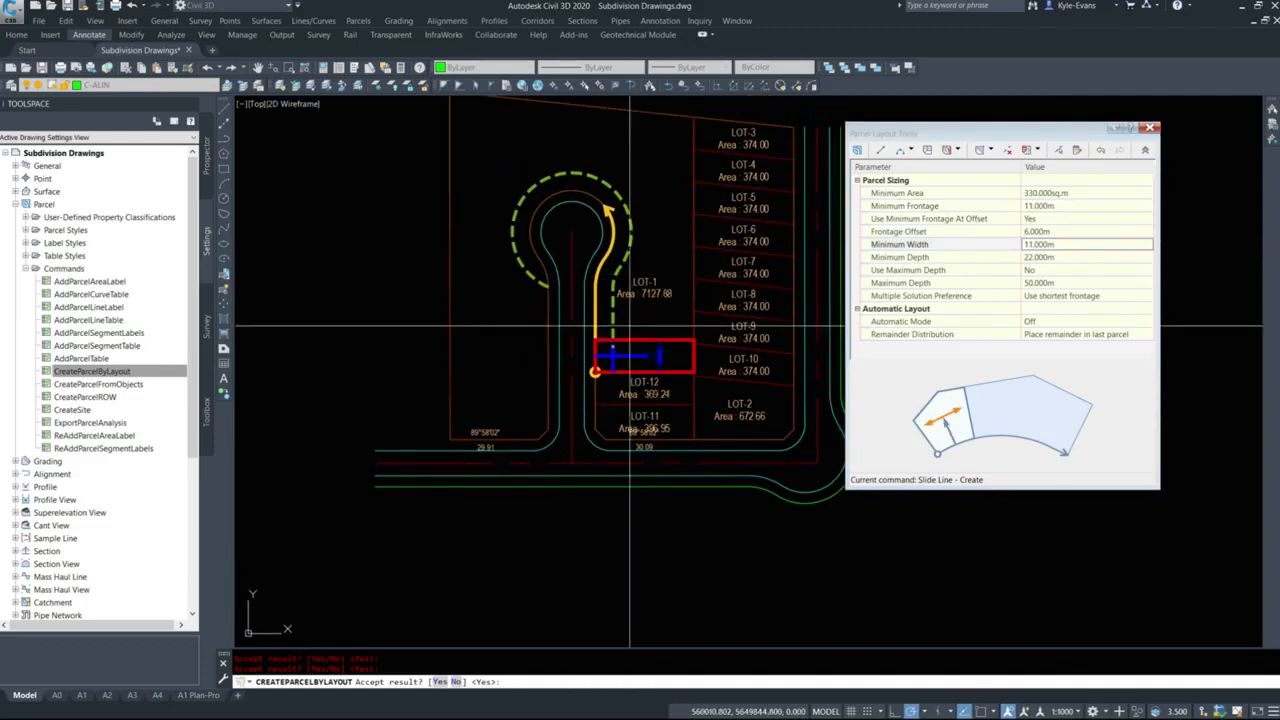
key("Return")
key("Return")
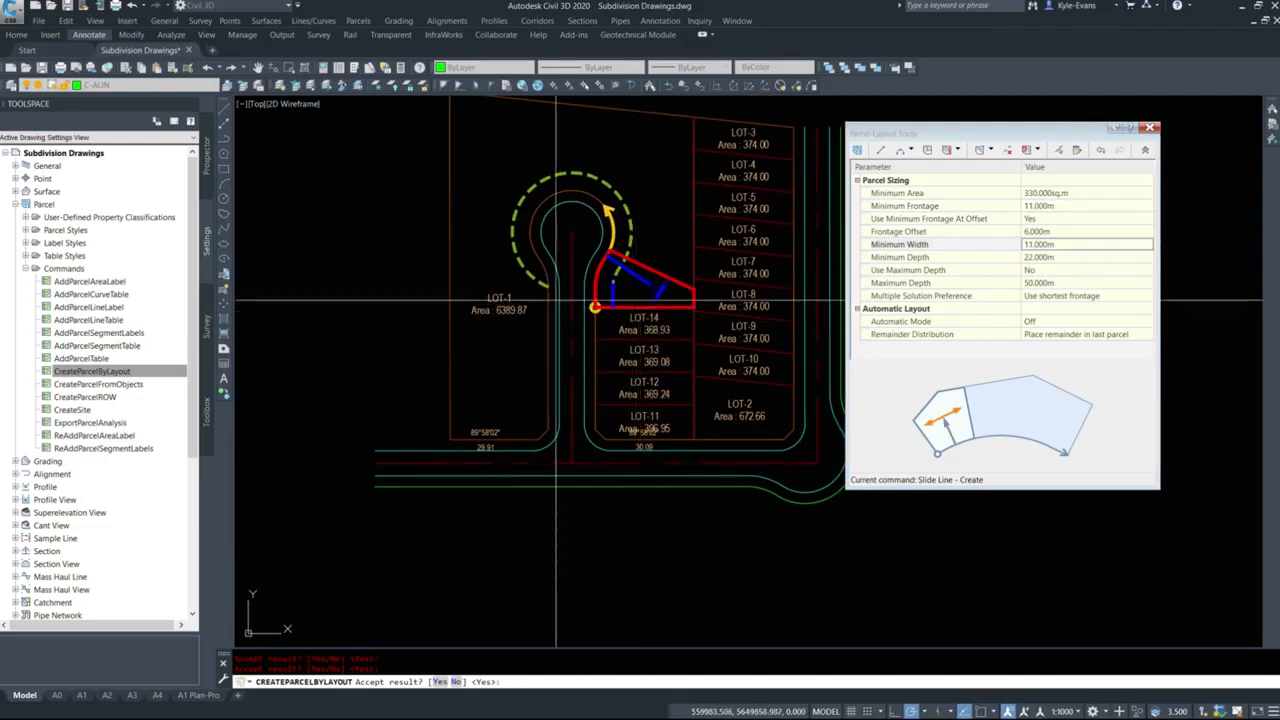
Reject the skewed lot proposed north of LOT-14 and recalculate it with a lot-line azimuth of 89d58'02".
scroll(603, 300, "up", 4)
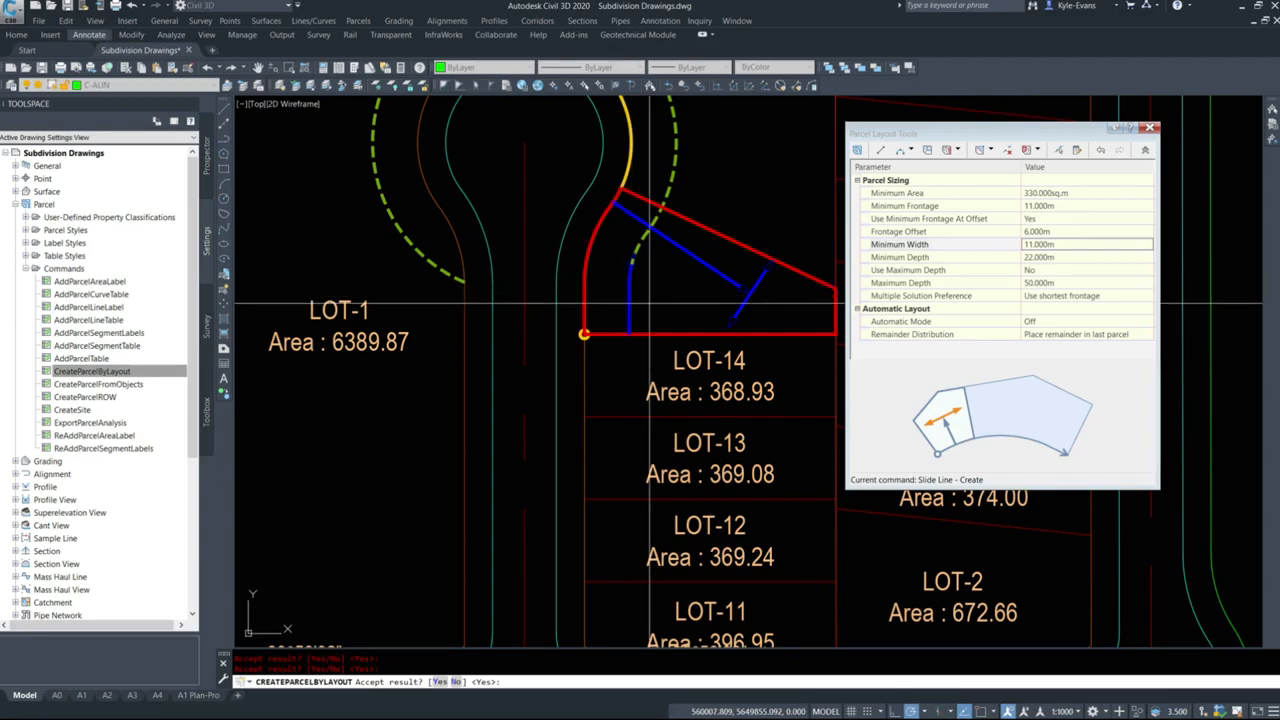
middle_click_drag(535, 612, 490, 352)
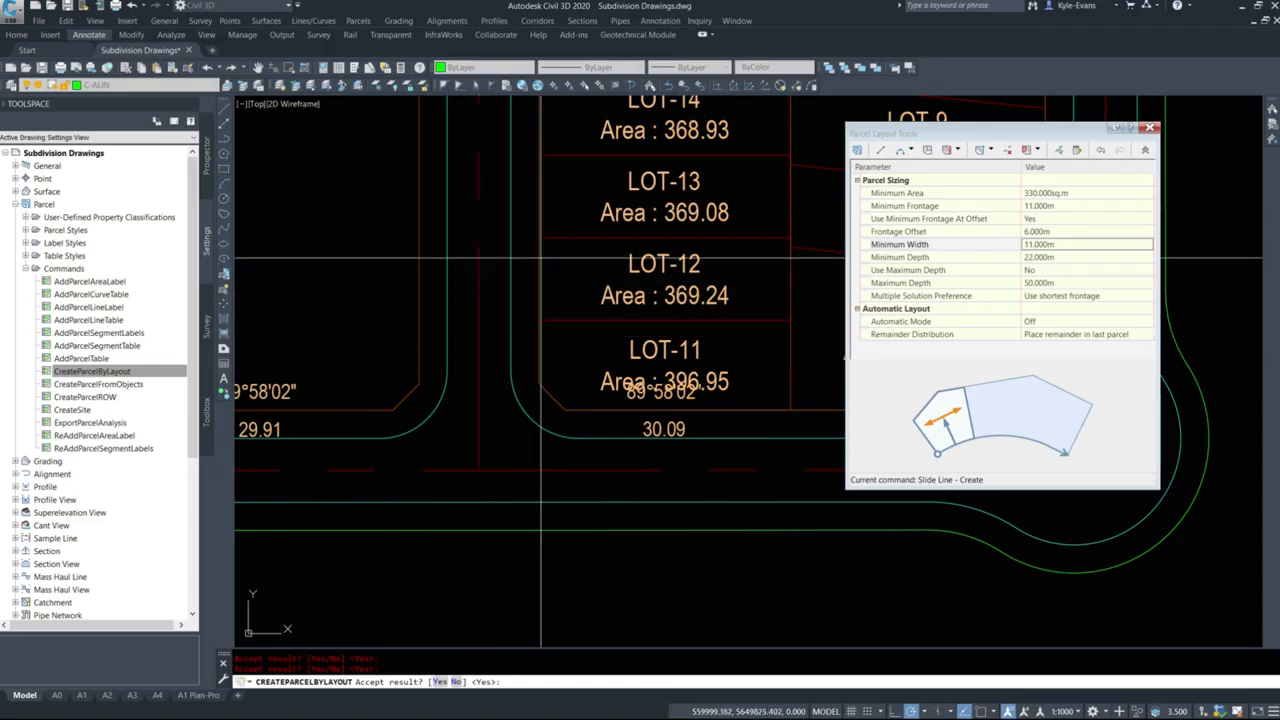
middle_click_drag(539, 235, 418, 485)
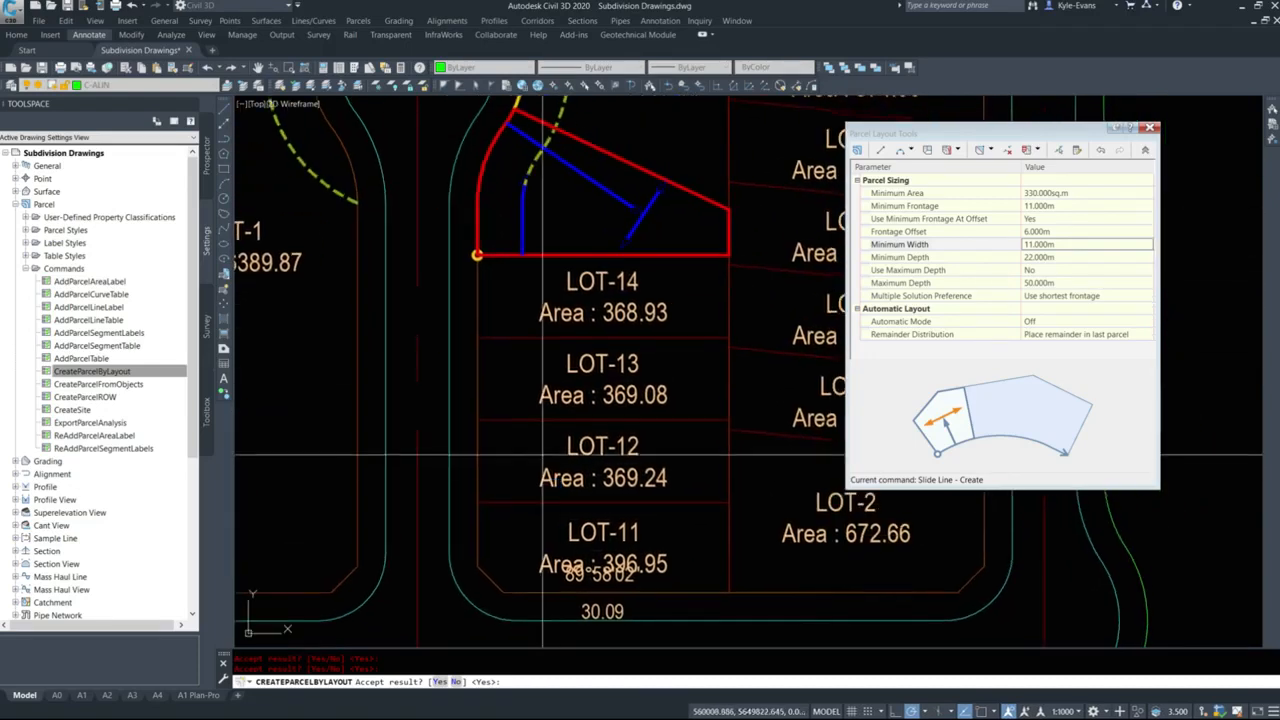
scroll(547, 446, "down", 2)
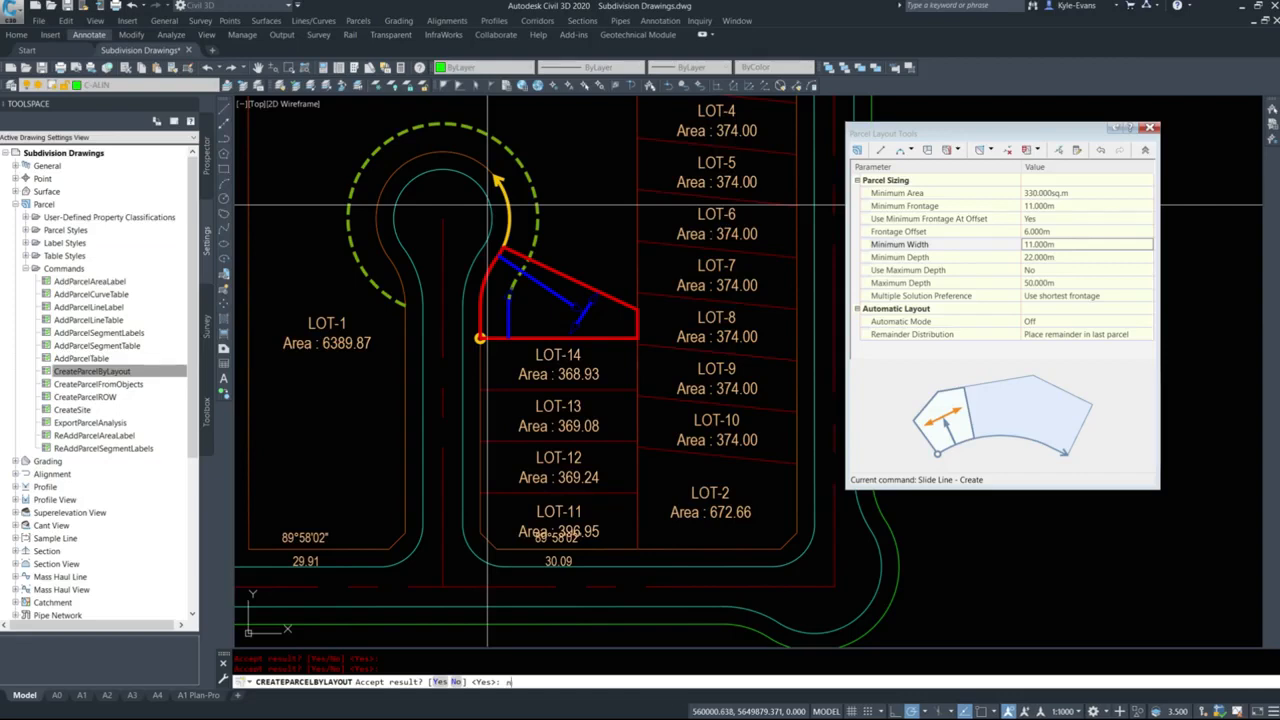
key("Return")
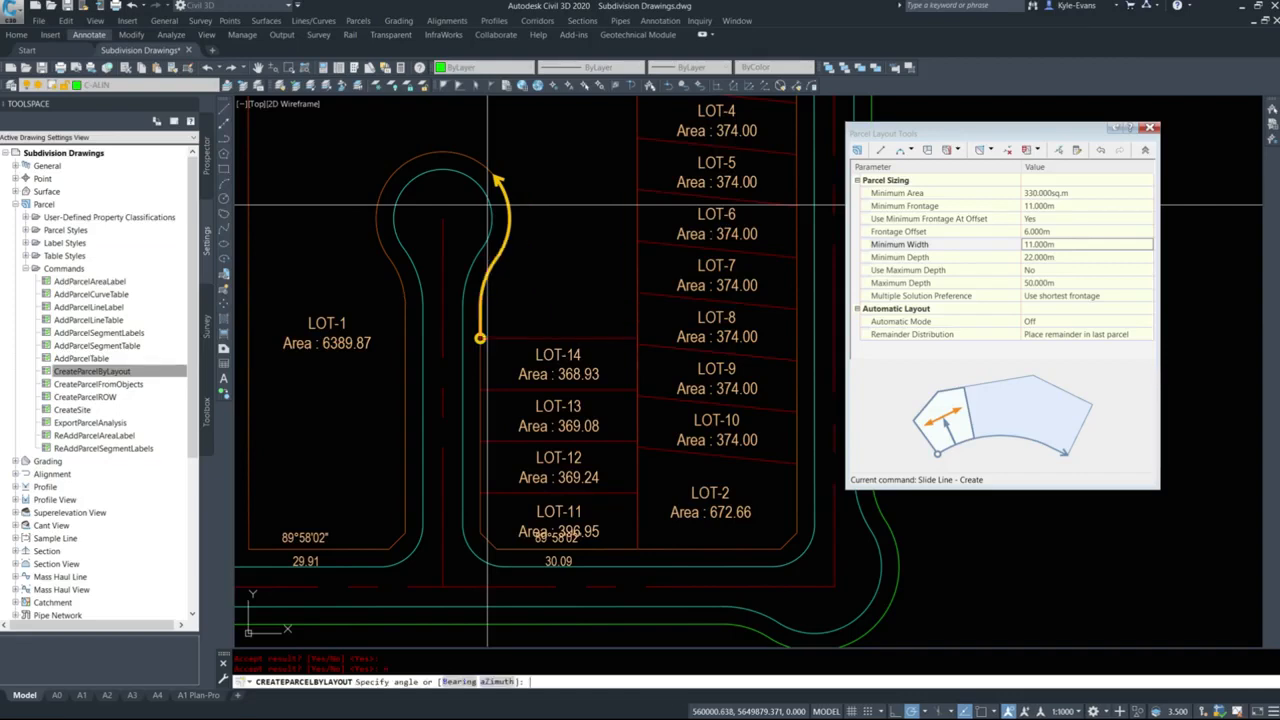
type("z")
key("Return")
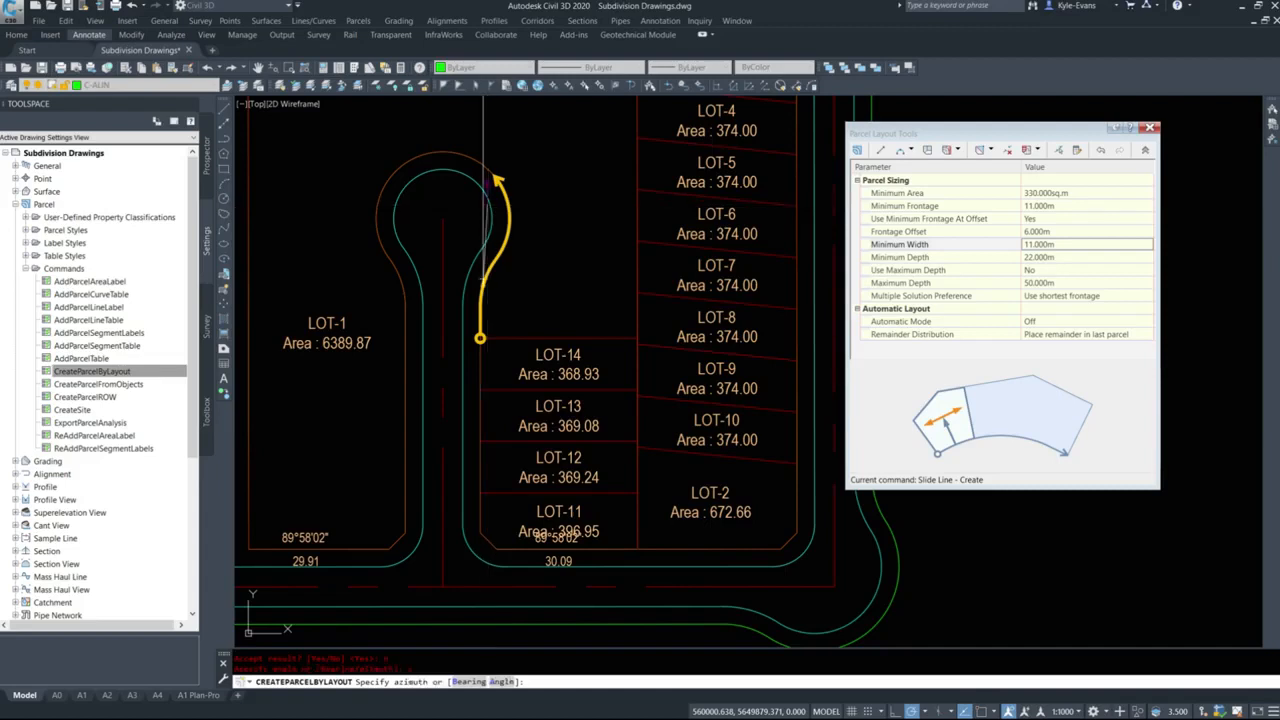
type("89d58'02\"")
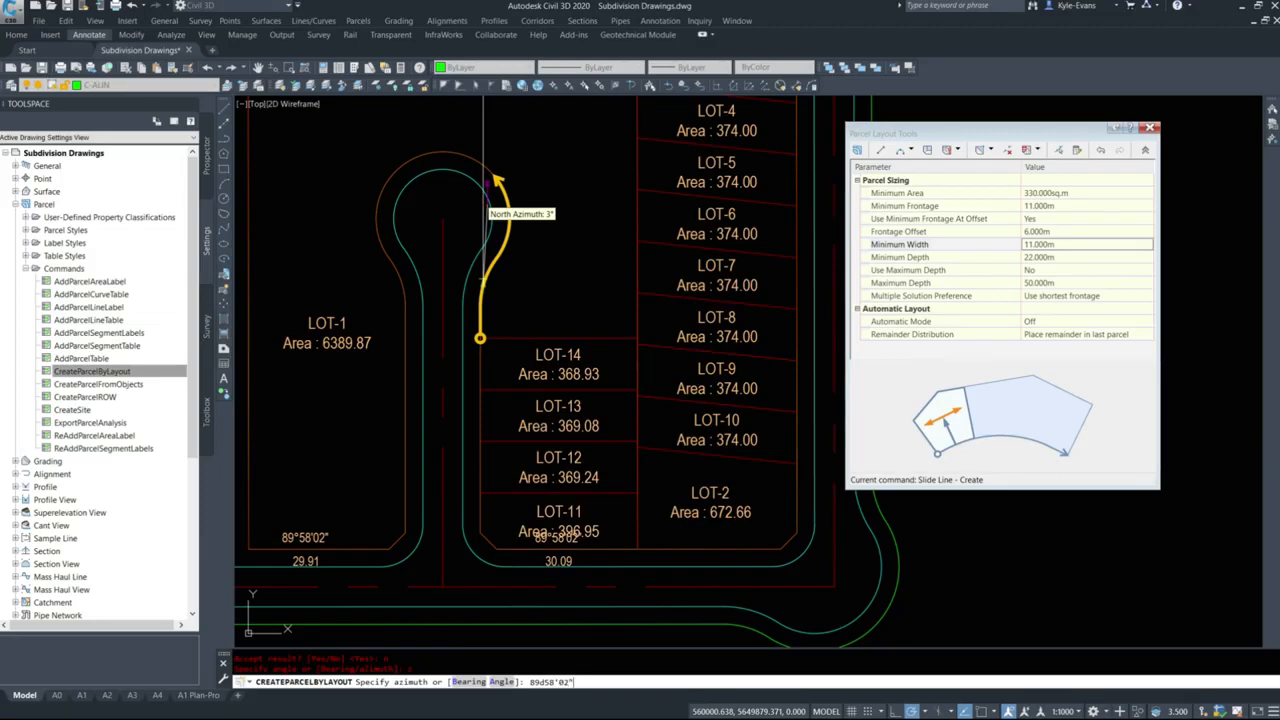
key("Return")
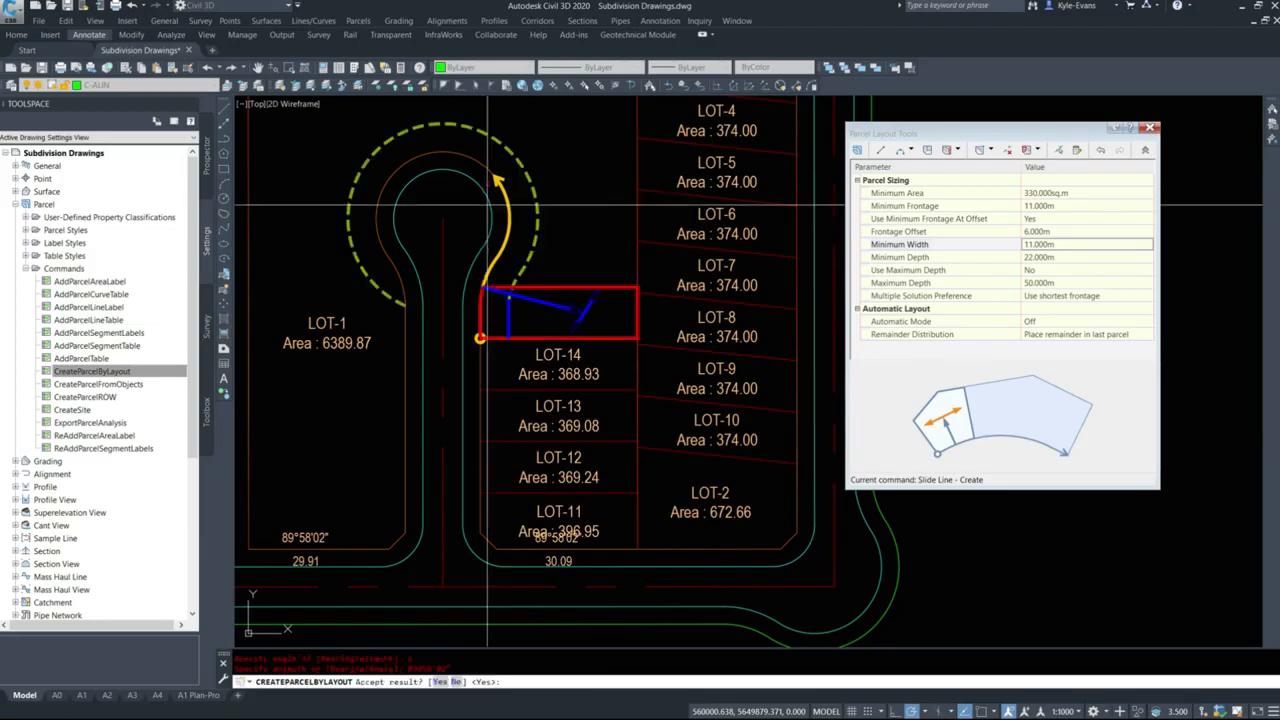
Accept the next two proposed lots north of LOT-14 and end the parcel layout command.
key("Return")
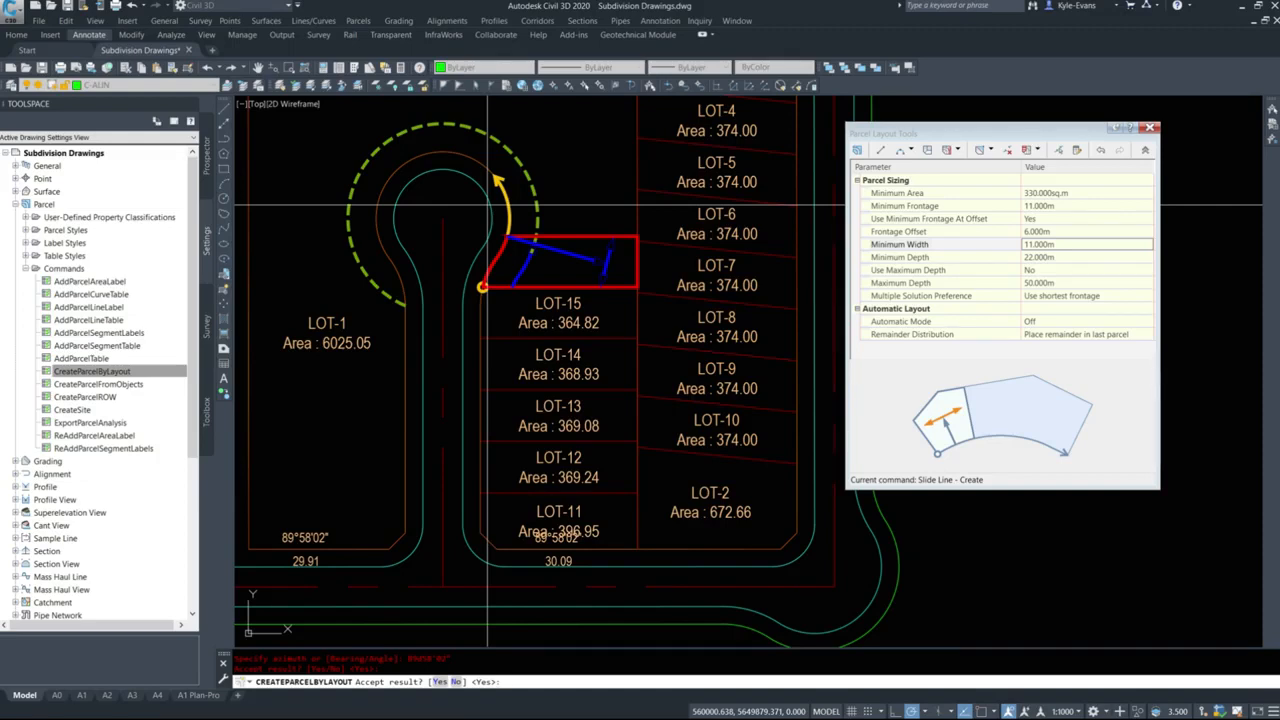
key("Return")
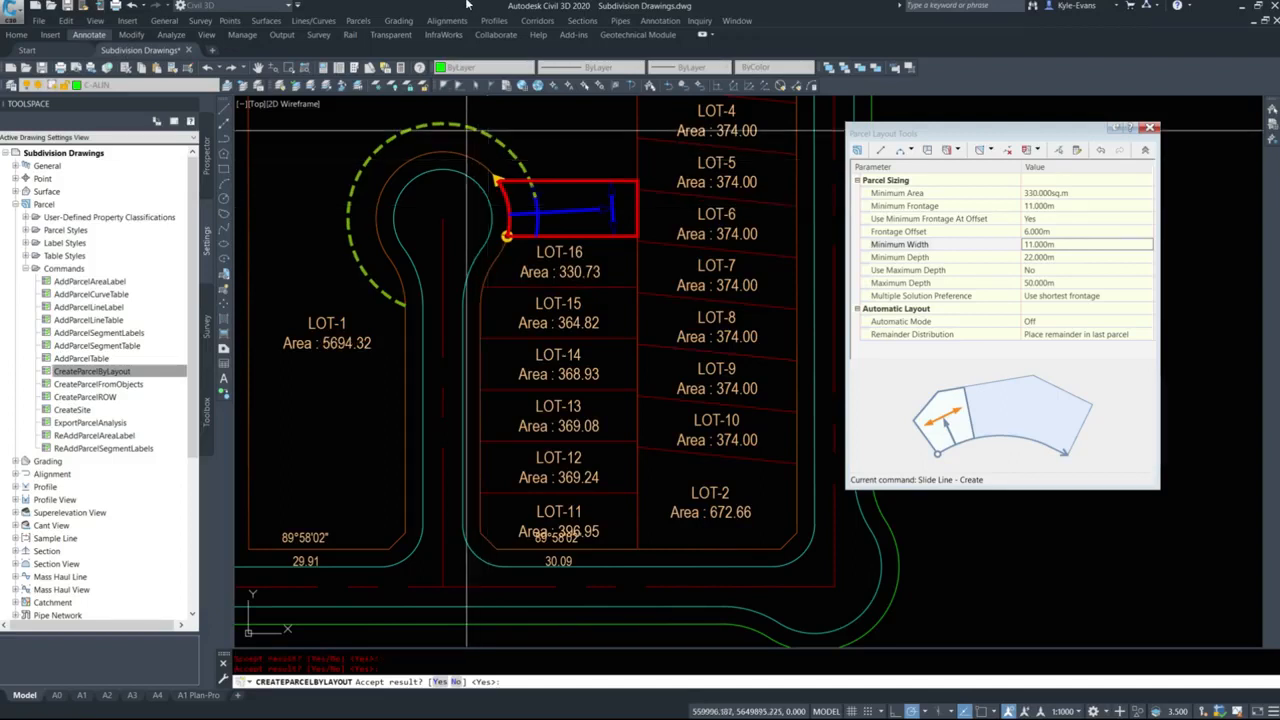
mouse_move(448, 246)
middle_mouse_down()
mouse_move(502, 430)
mouse_move(569, 309)
middle_mouse_up()
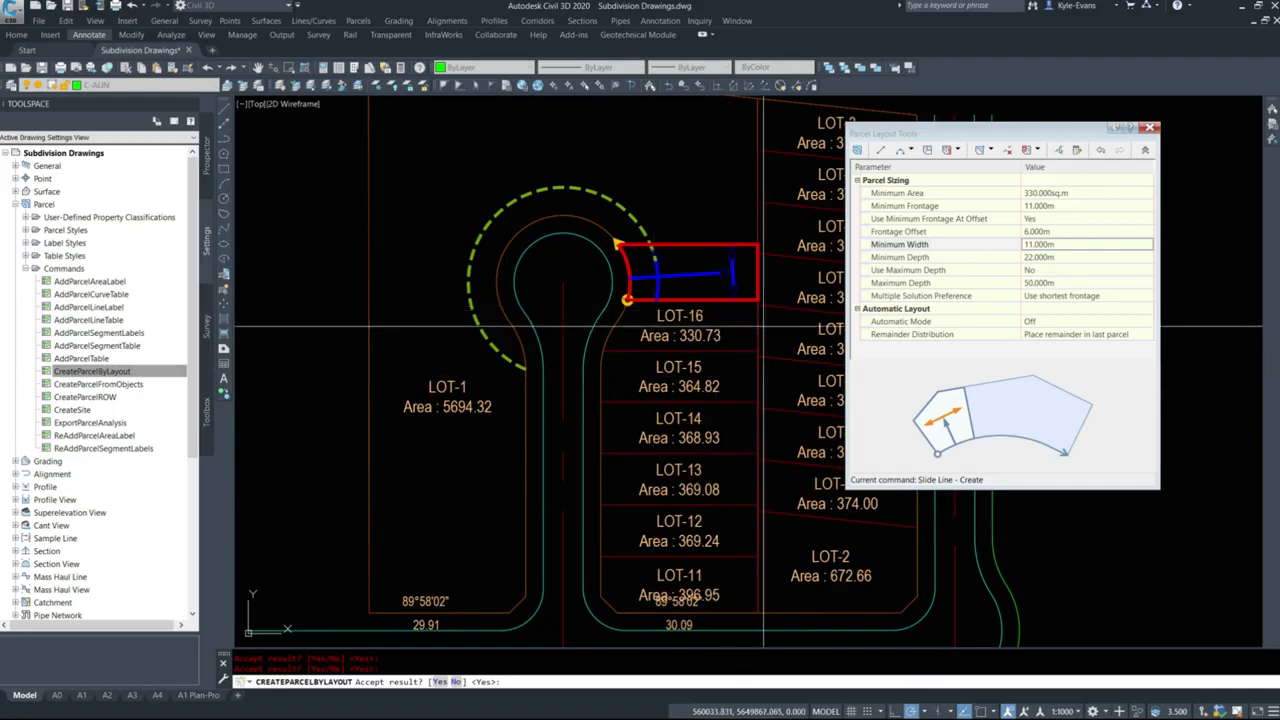
key("Escape")
scroll(593, 252, "up", 4)
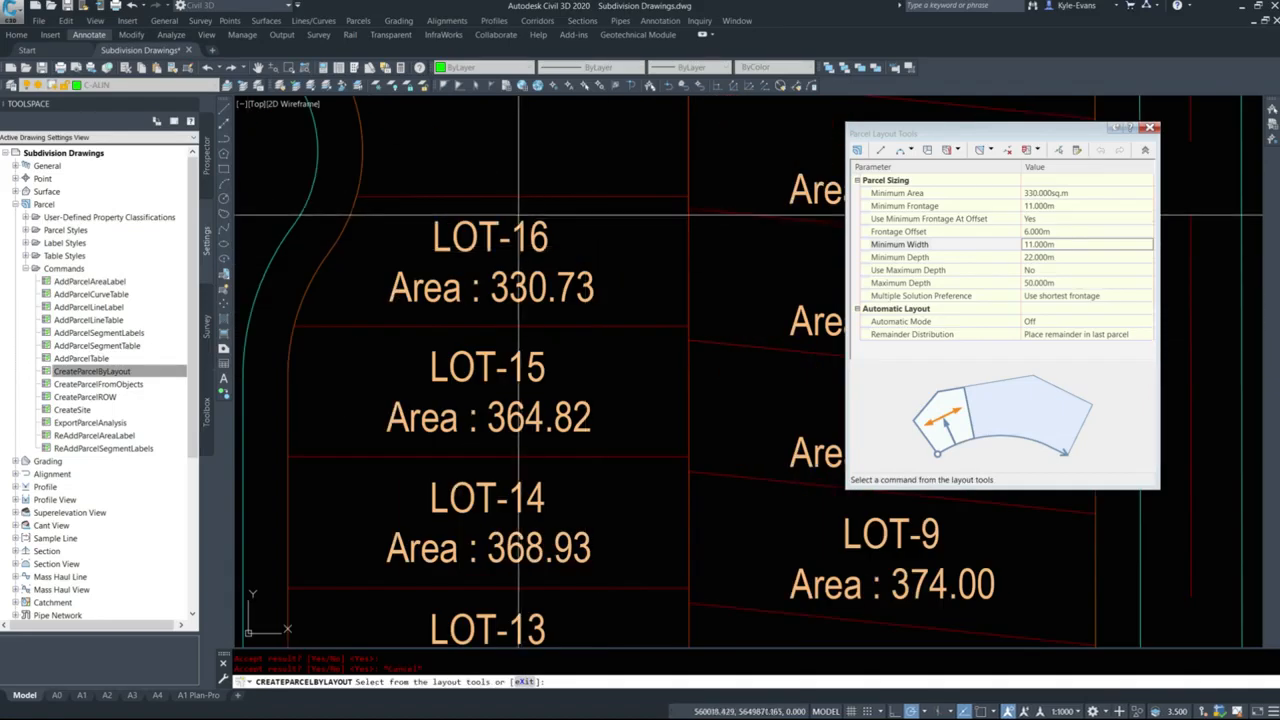
key("Escape")
Slide the frontage end of LOT-16's north lot line northward along the cul-de-sac bulb.
scroll(563, 242, "up", 4)
left_click(558, 244)
left_click(529, 222)
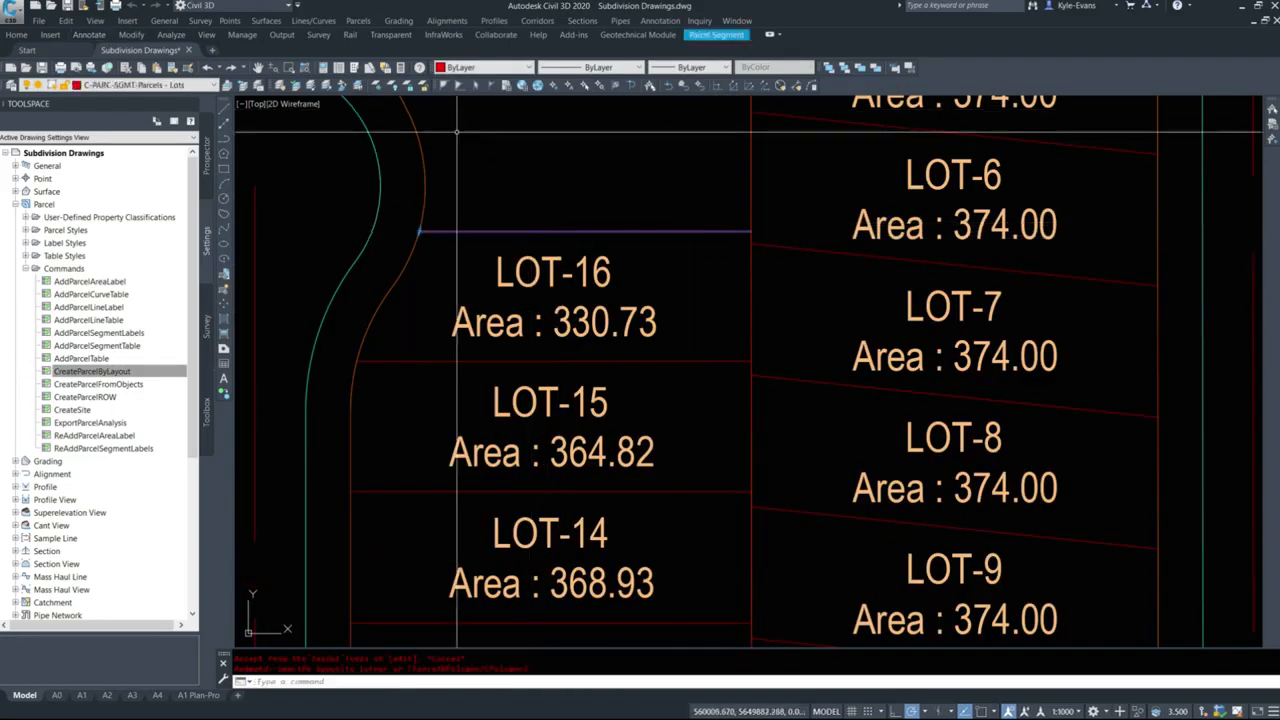
left_click(420, 230)
scroll(438, 220, "down", 5)
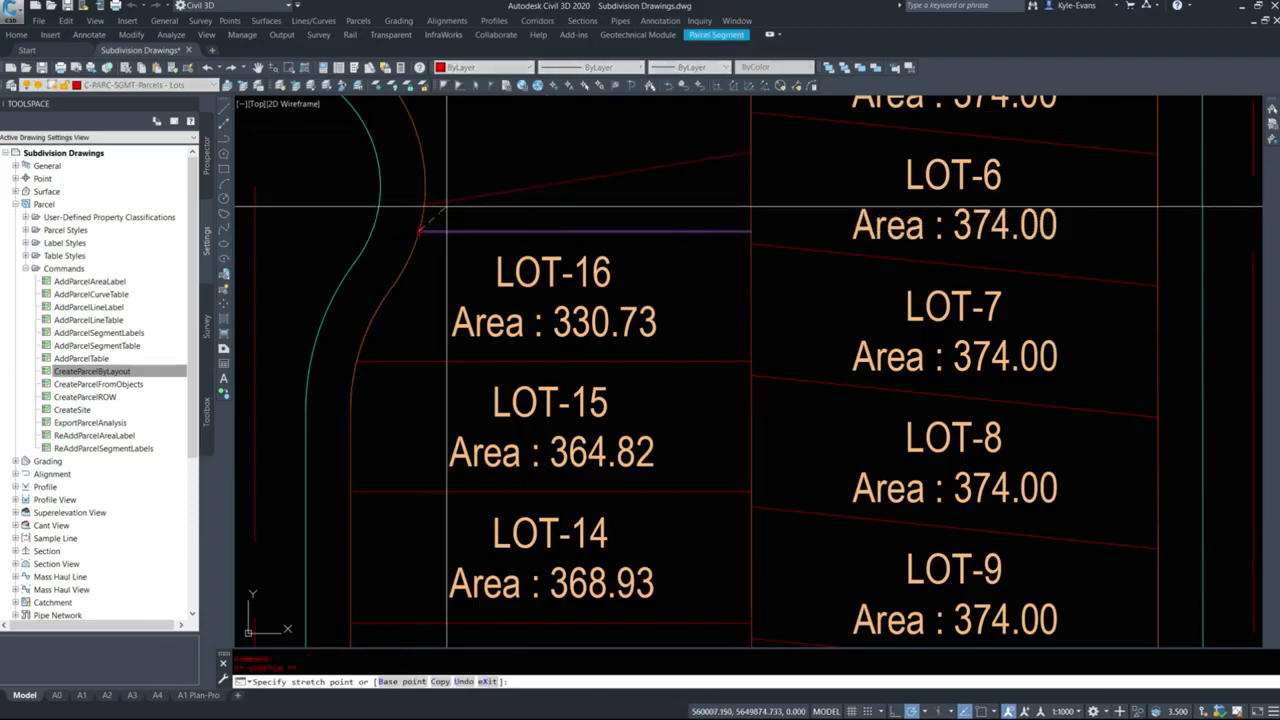
key("Escape")
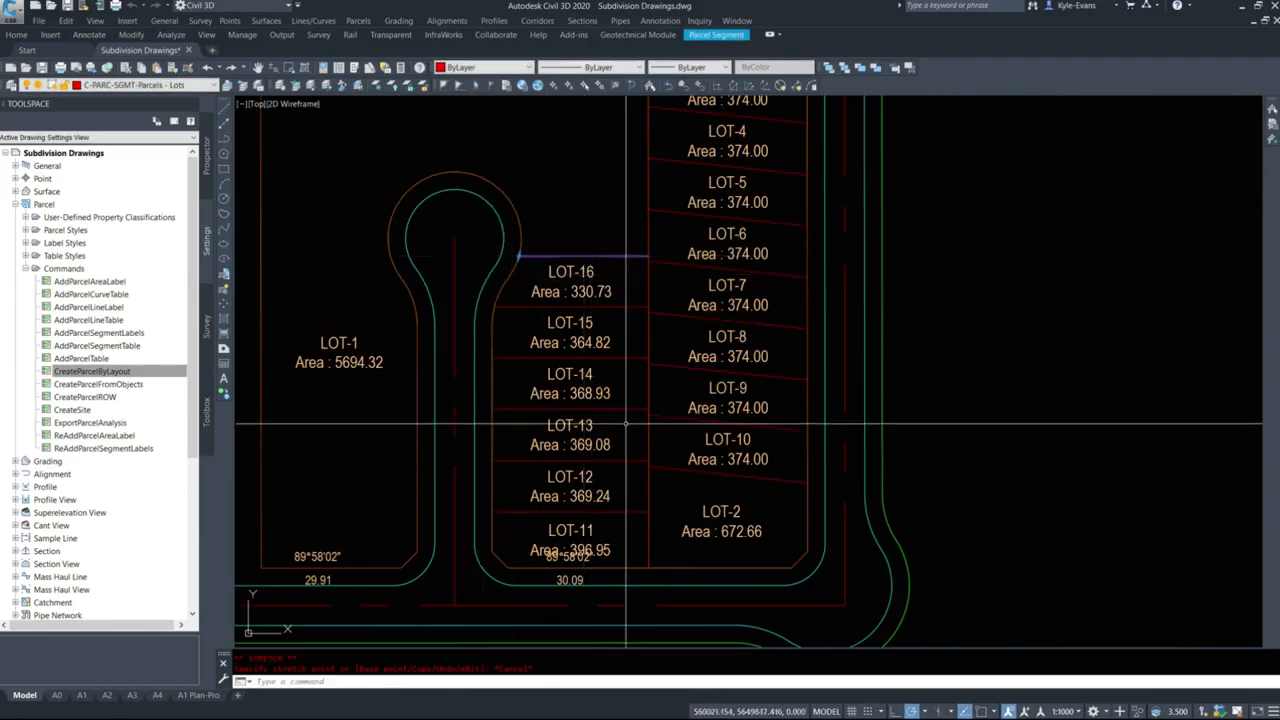
scroll(593, 335, "up", 3)
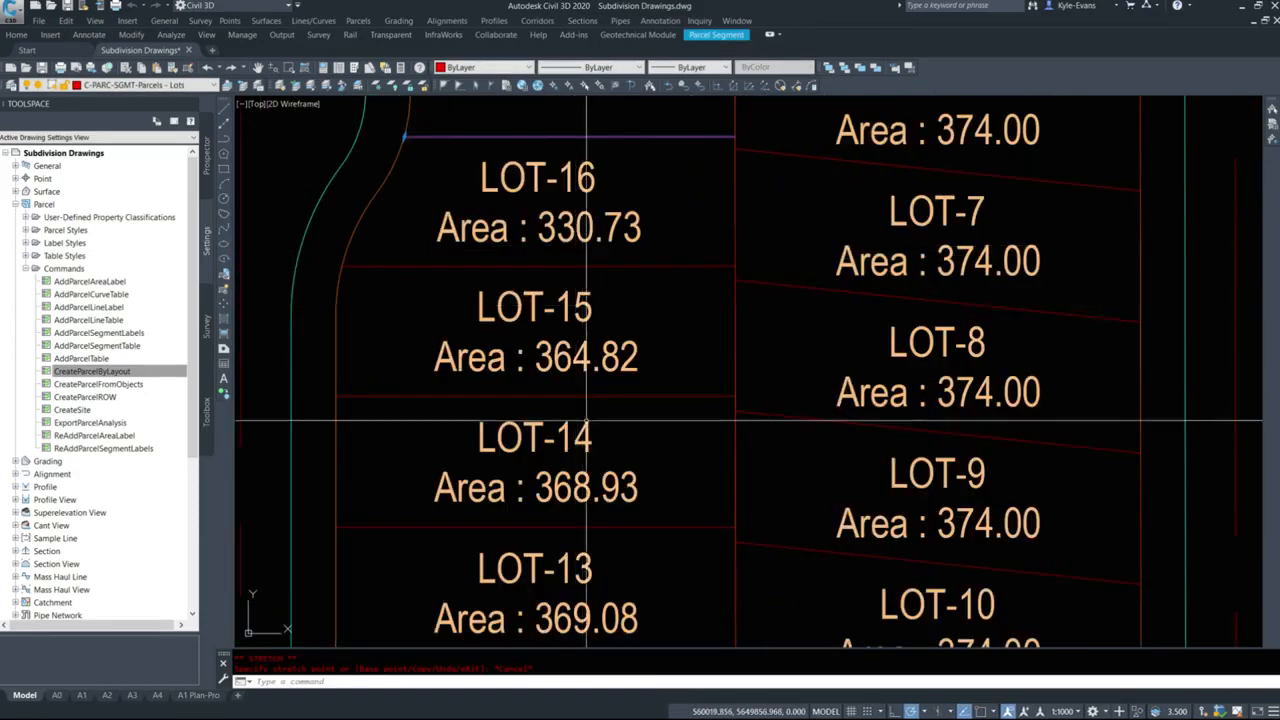
mouse_move(548, 328)
middle_mouse_down()
mouse_move(554, 477)
mouse_move(596, 589)
middle_mouse_up()
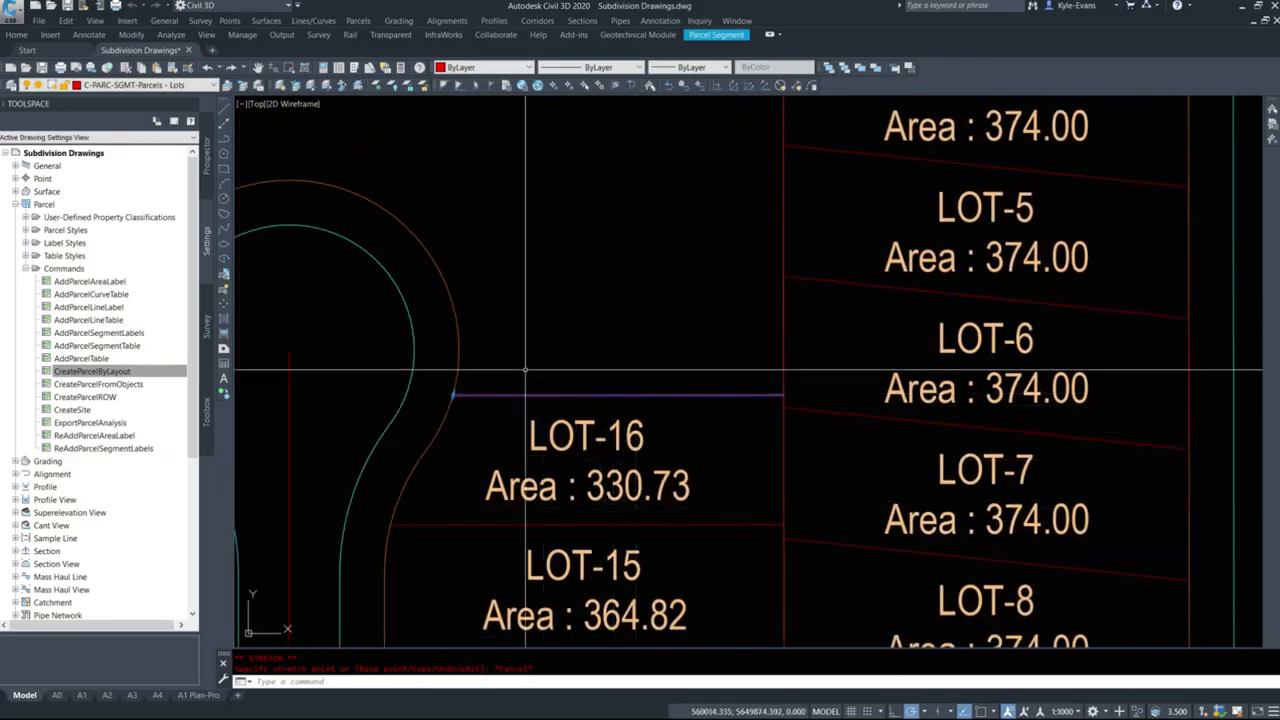
left_click(454, 394)
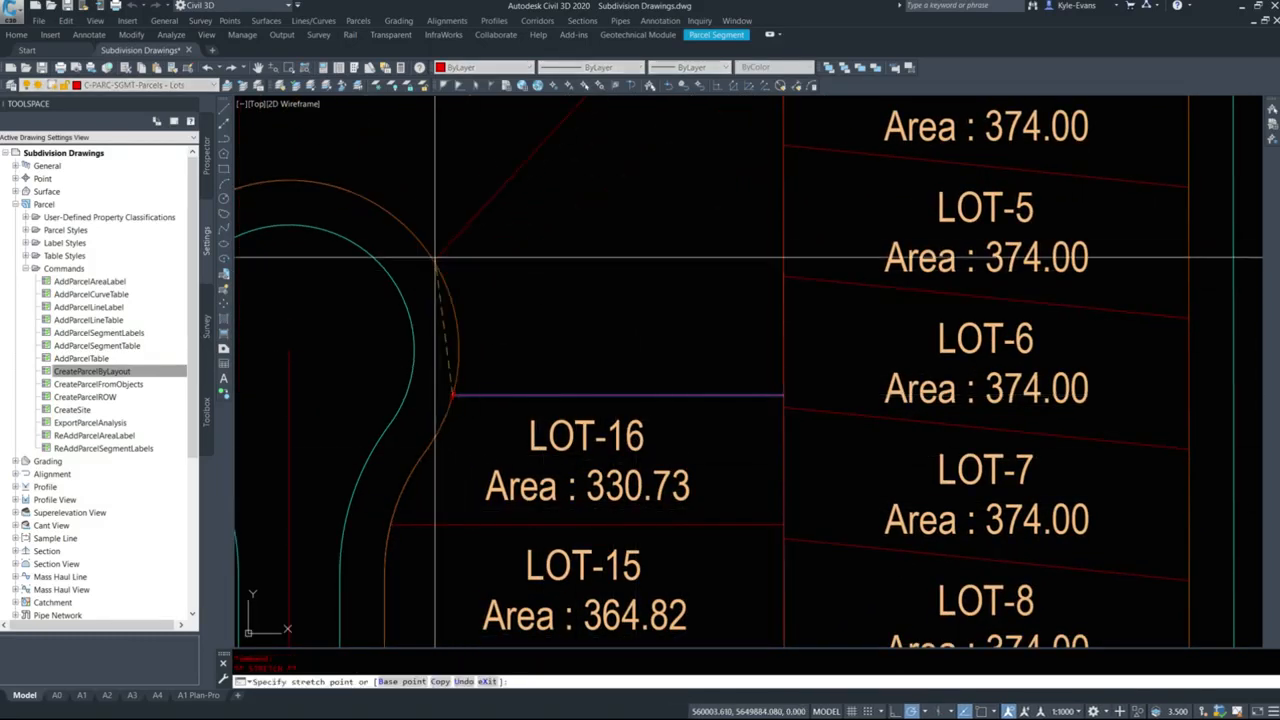
left_click(462, 354)
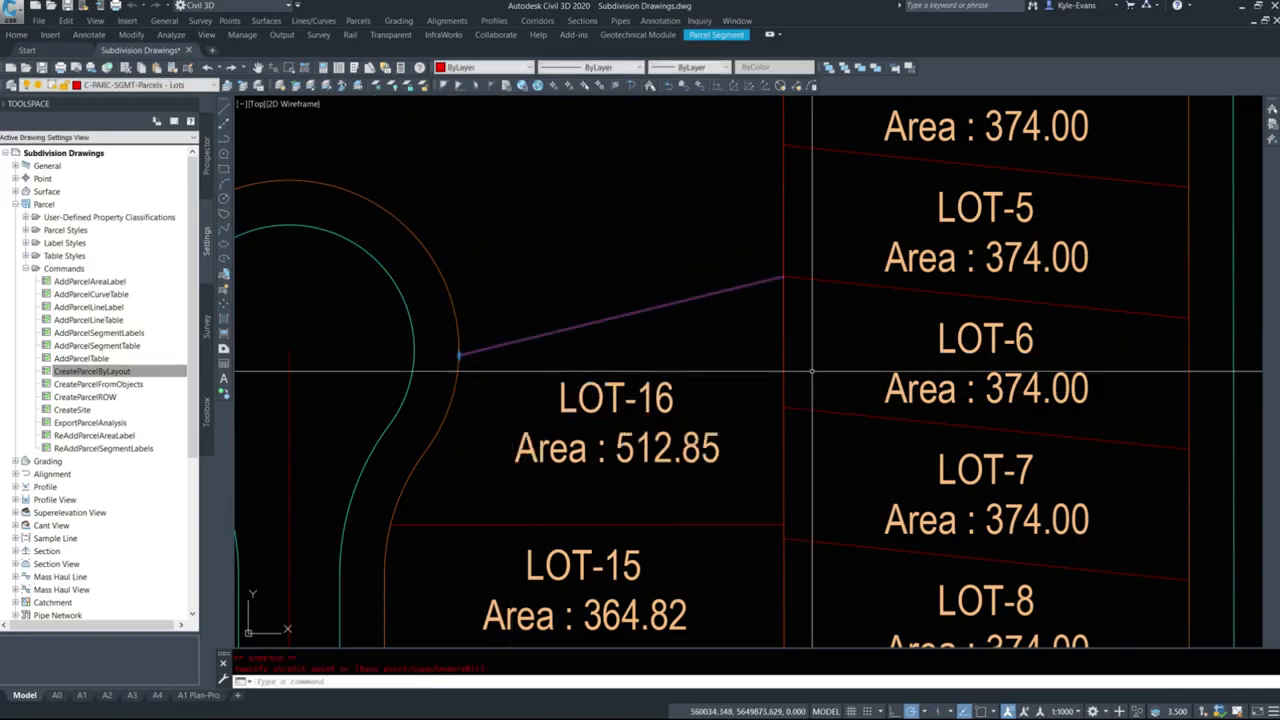
Delete the lot line along the north side of LOT-16.
key("Escape")
left_click(551, 347)
key("Escape")
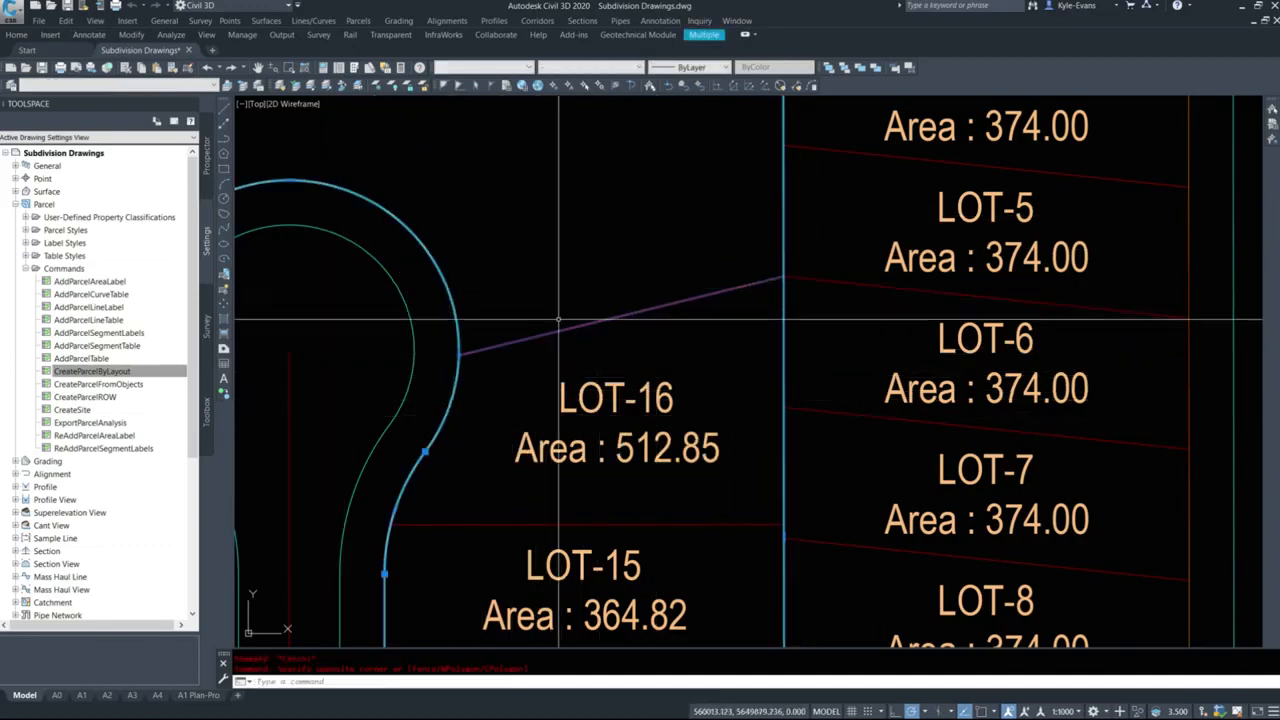
left_click(642, 345)
left_click(584, 298)
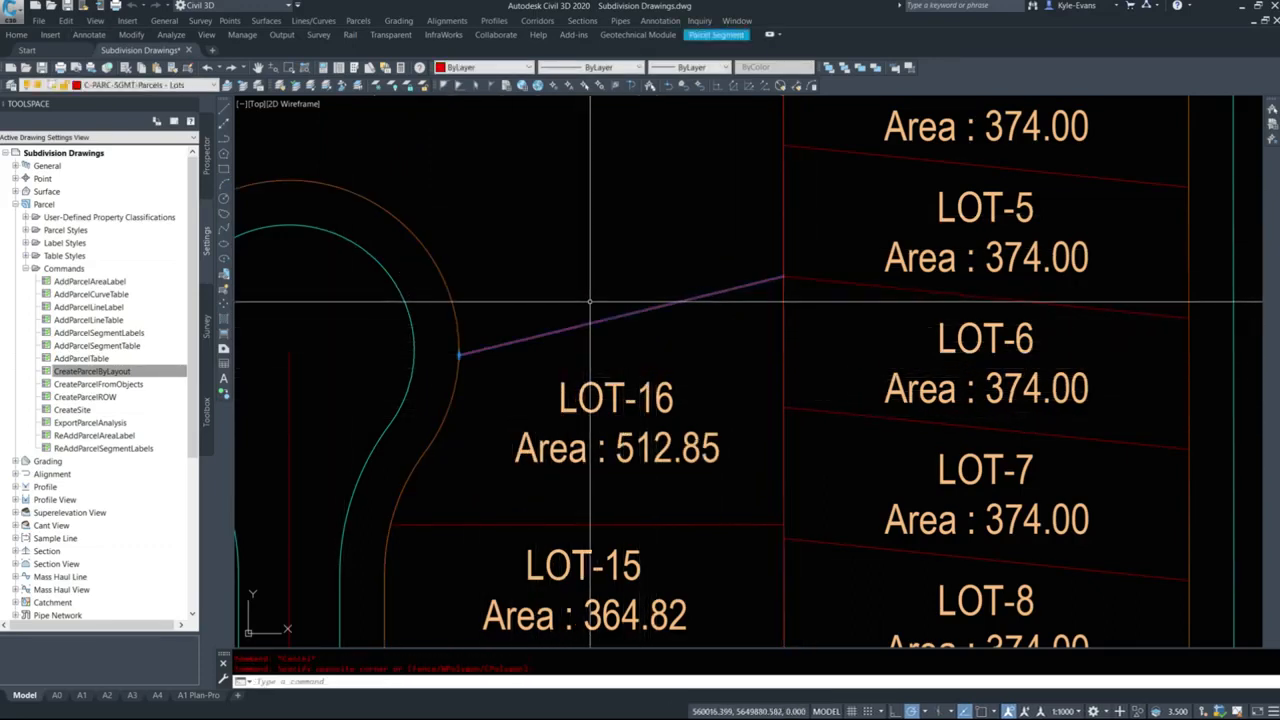
key("Delete")
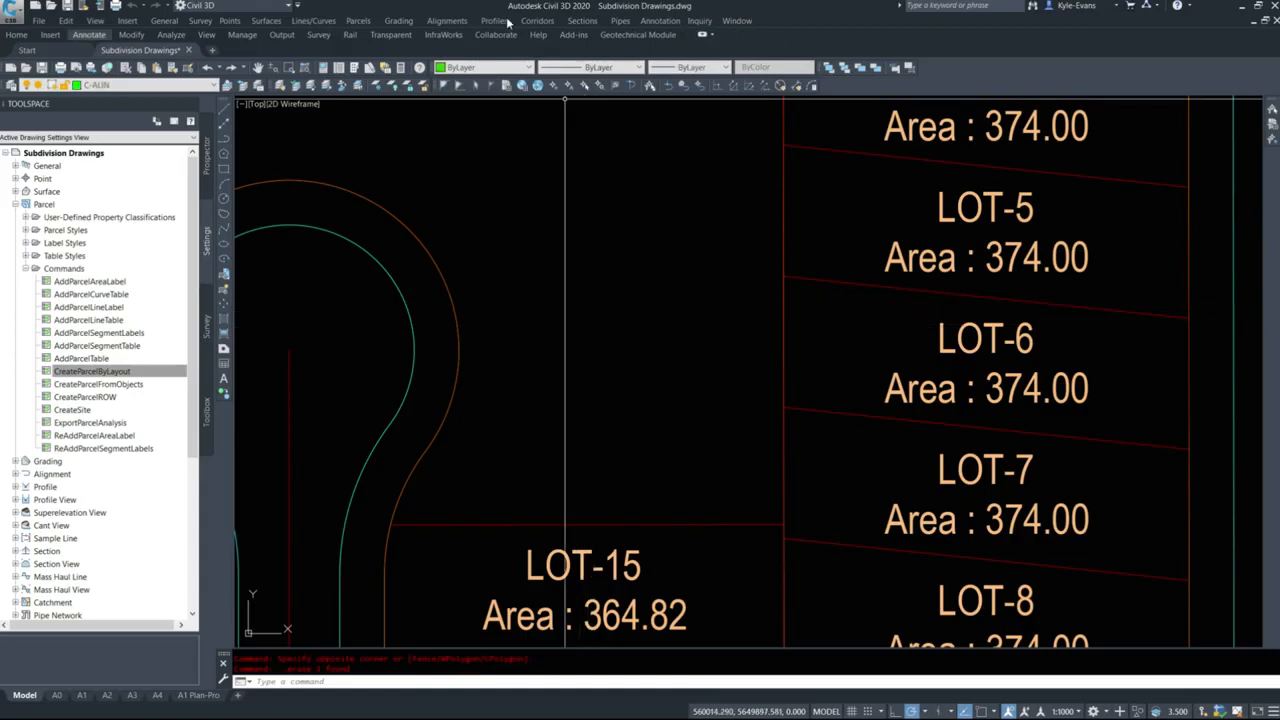
Reopen the parcel layout tools and set the minimum frontage and minimum width to 13 m.
left_click(358, 21)
left_click(410, 37)
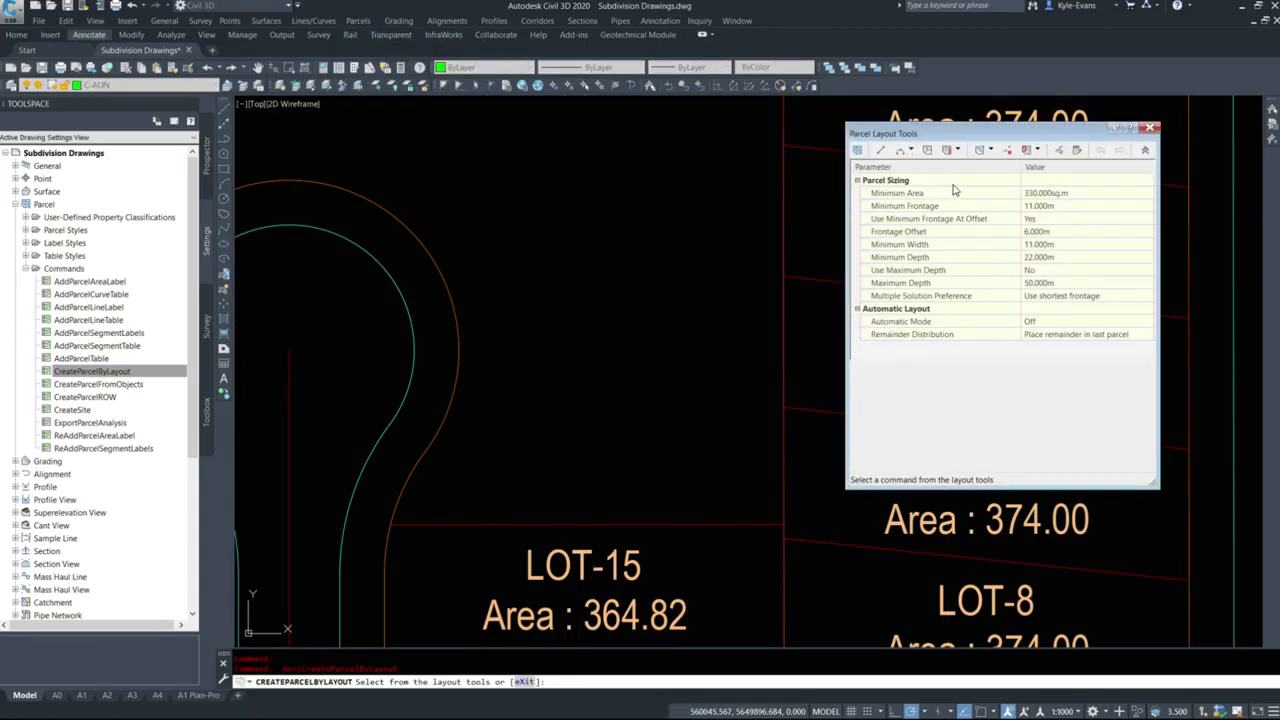
left_click(957, 150)
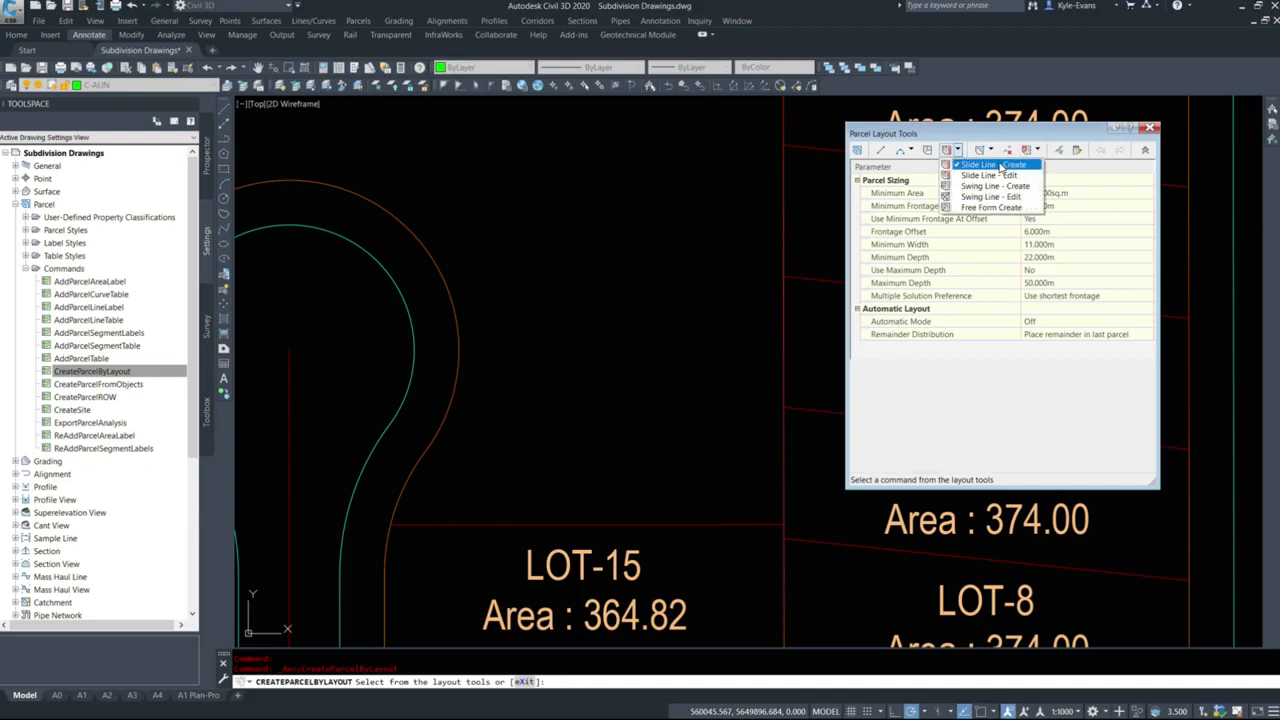
left_click(1002, 172)
left_click(1065, 205)
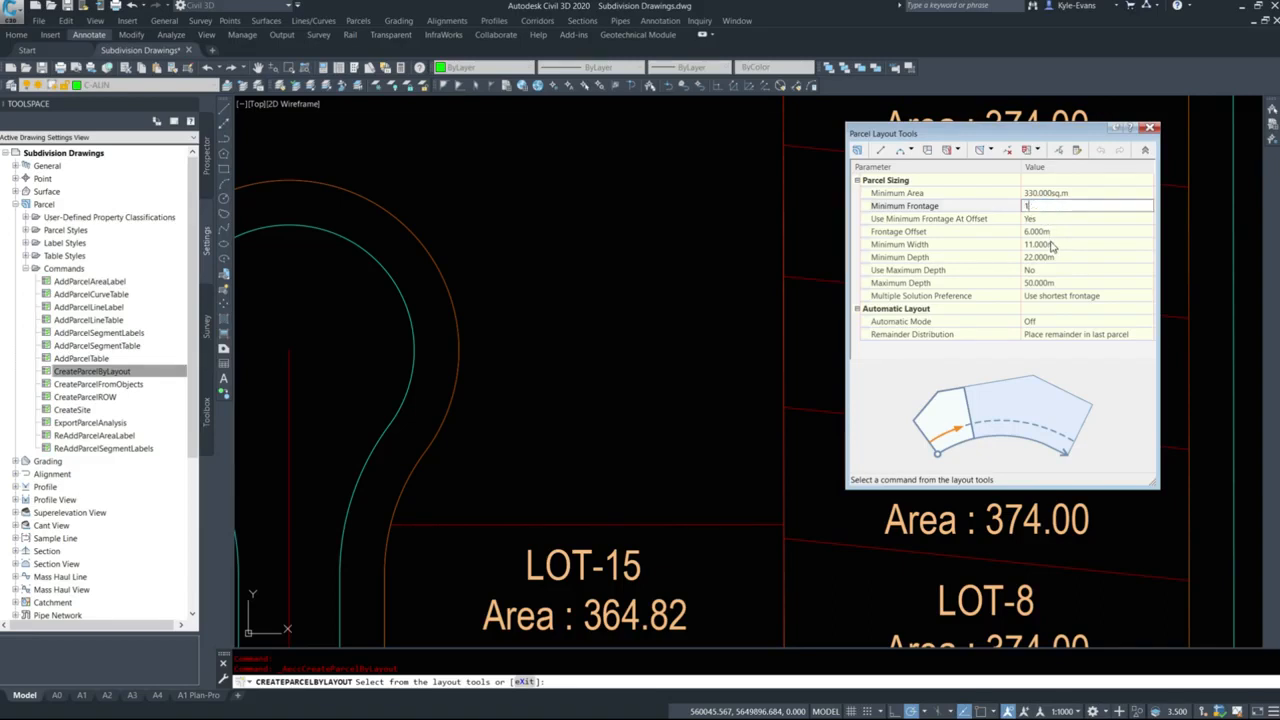
type("13")
left_click(1052, 250)
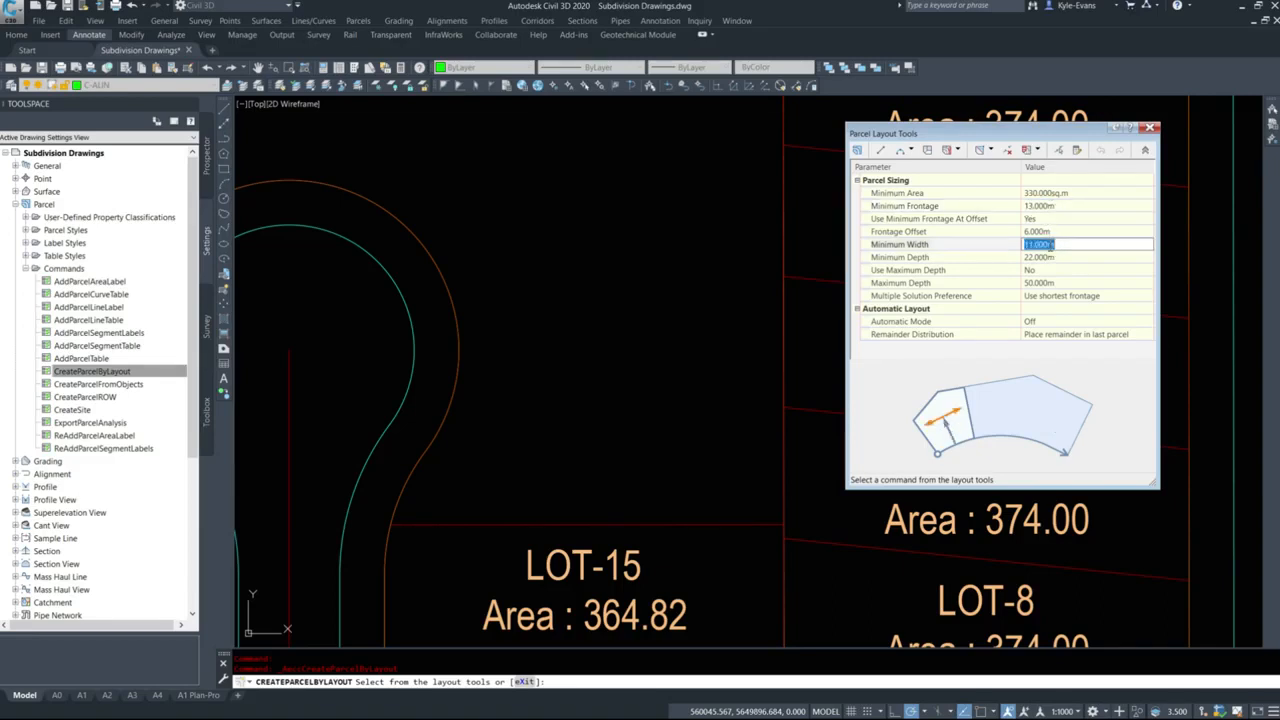
left_click(986, 285)
Start Slide Line - Create with the EDDT Parcel Area (2.5mm) area label style and select LOT-1 for subdivision.
left_click(1036, 150)
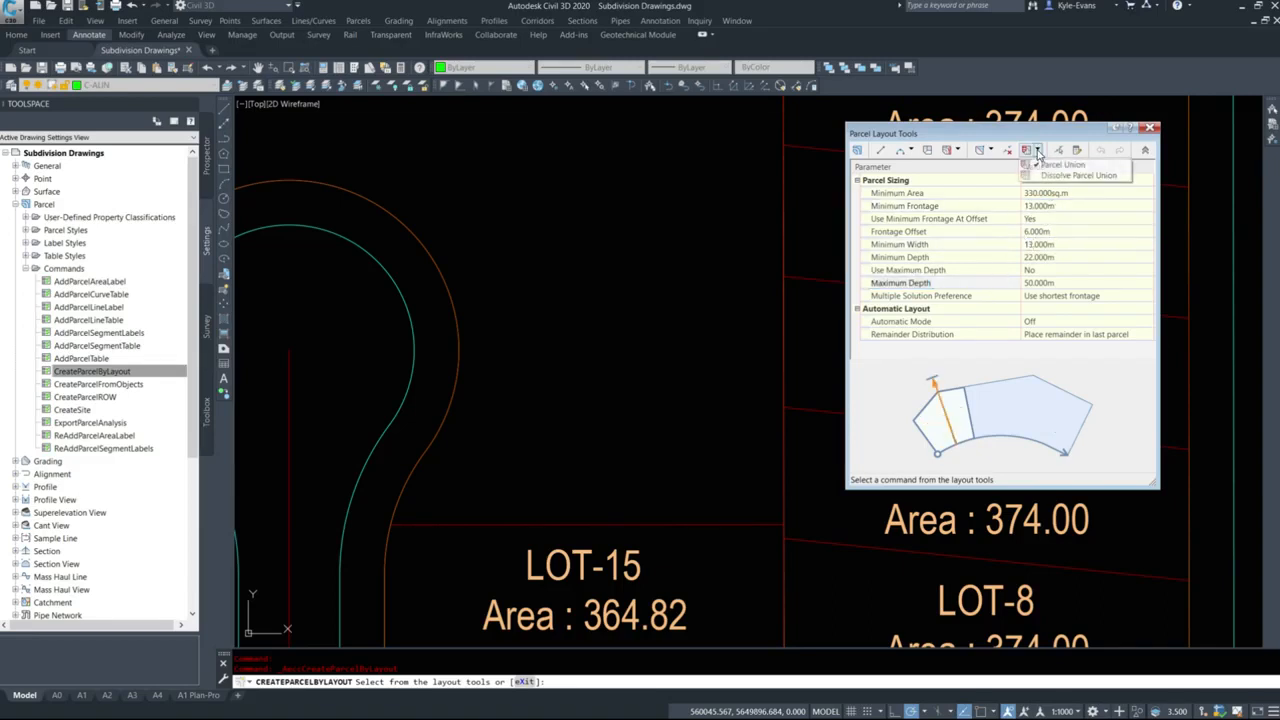
left_click(958, 151)
left_click(958, 151)
left_click(975, 164)
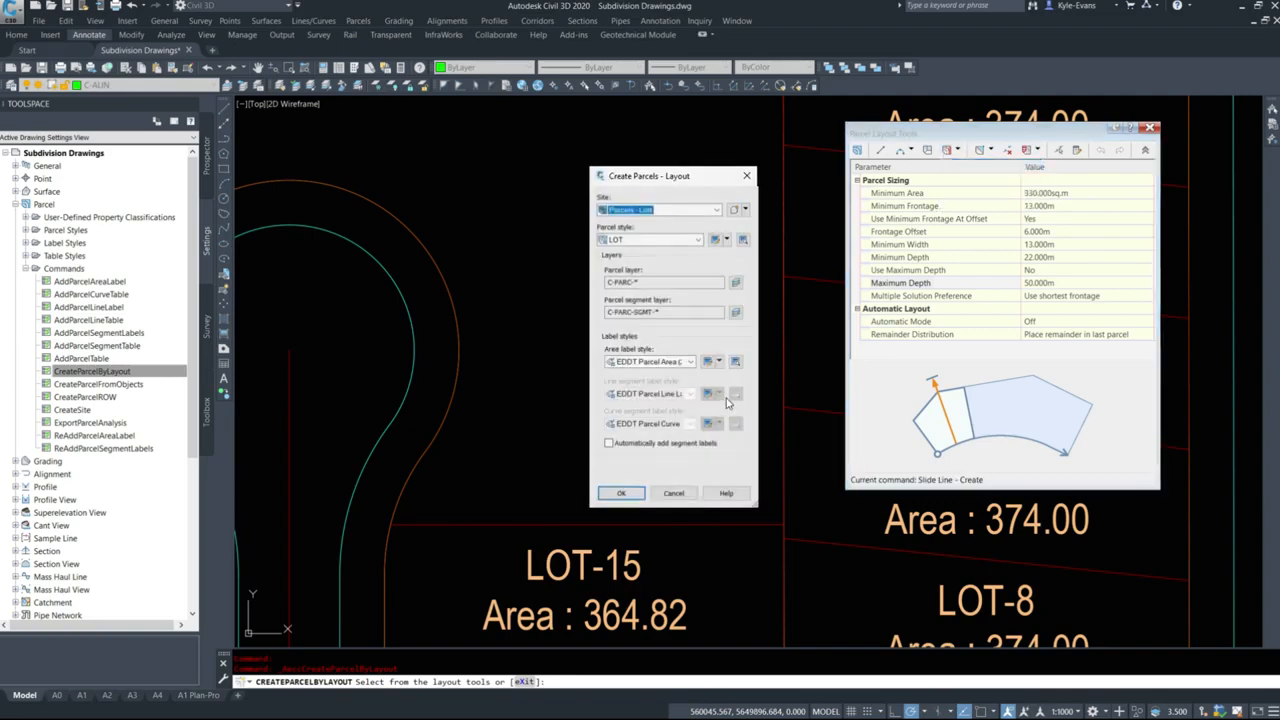
left_click(658, 362)
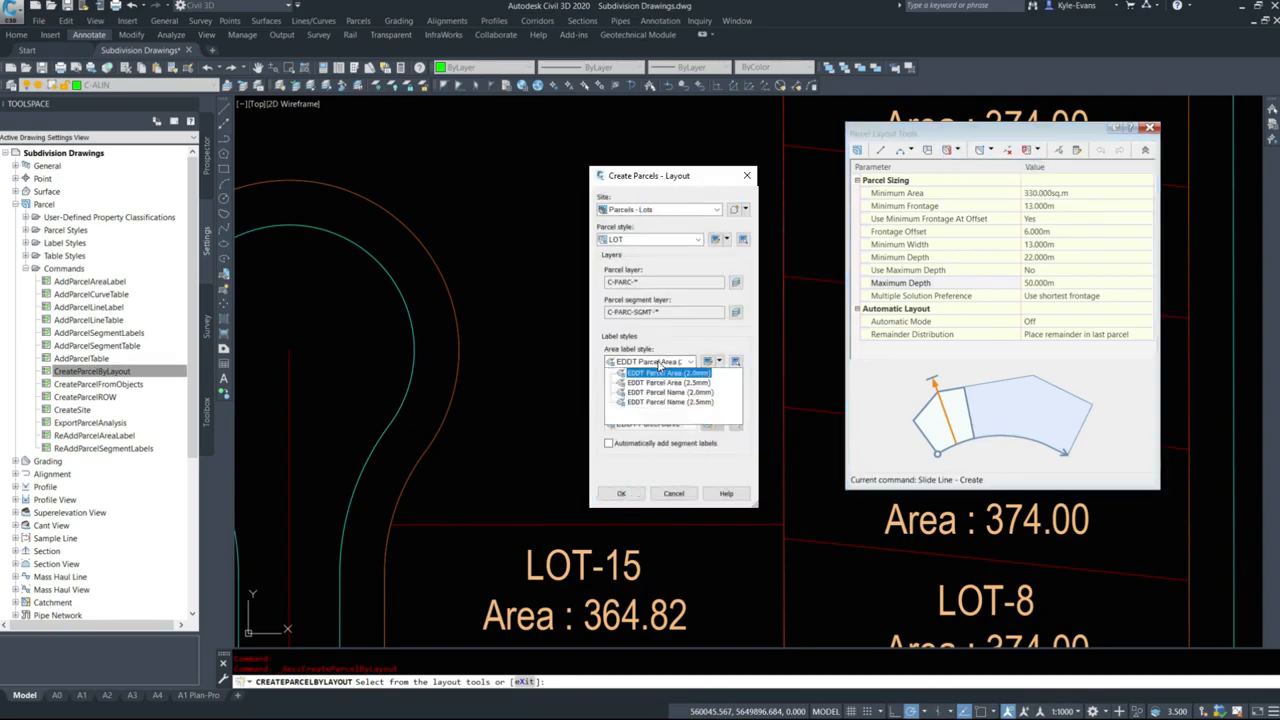
left_click(658, 386)
left_click(620, 494)
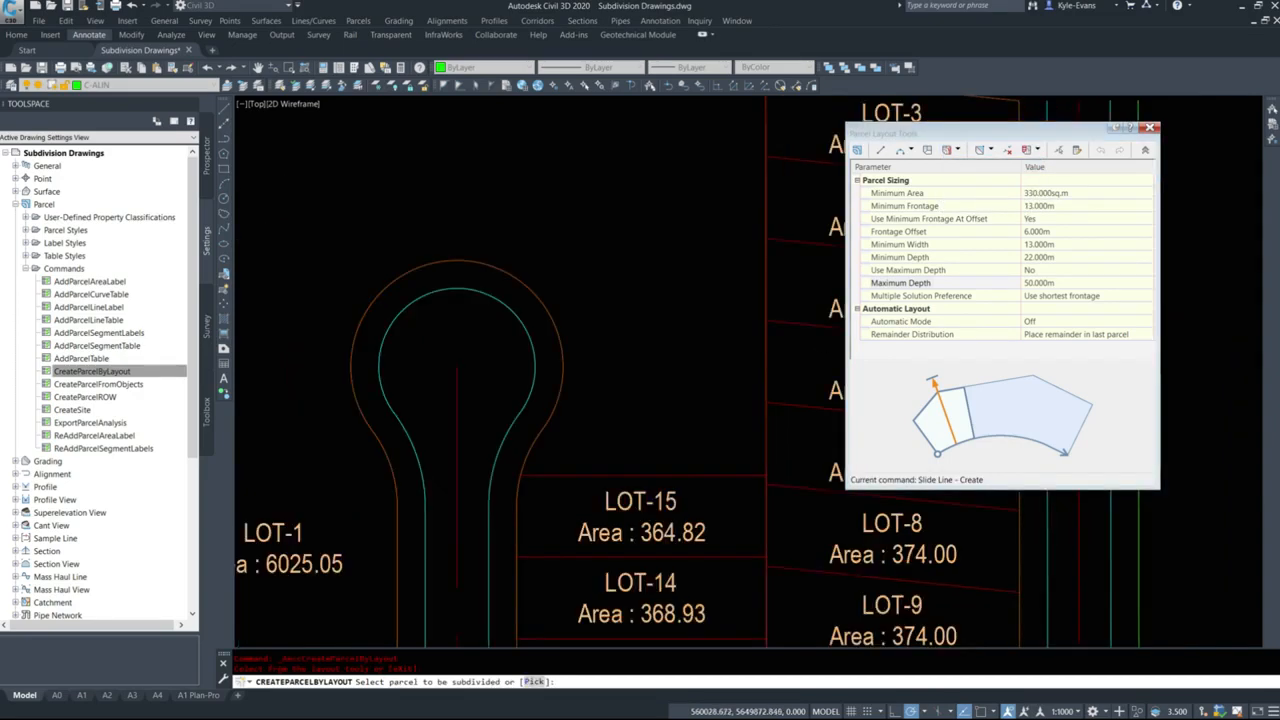
scroll(775, 403, "down", 6)
left_click(667, 420)
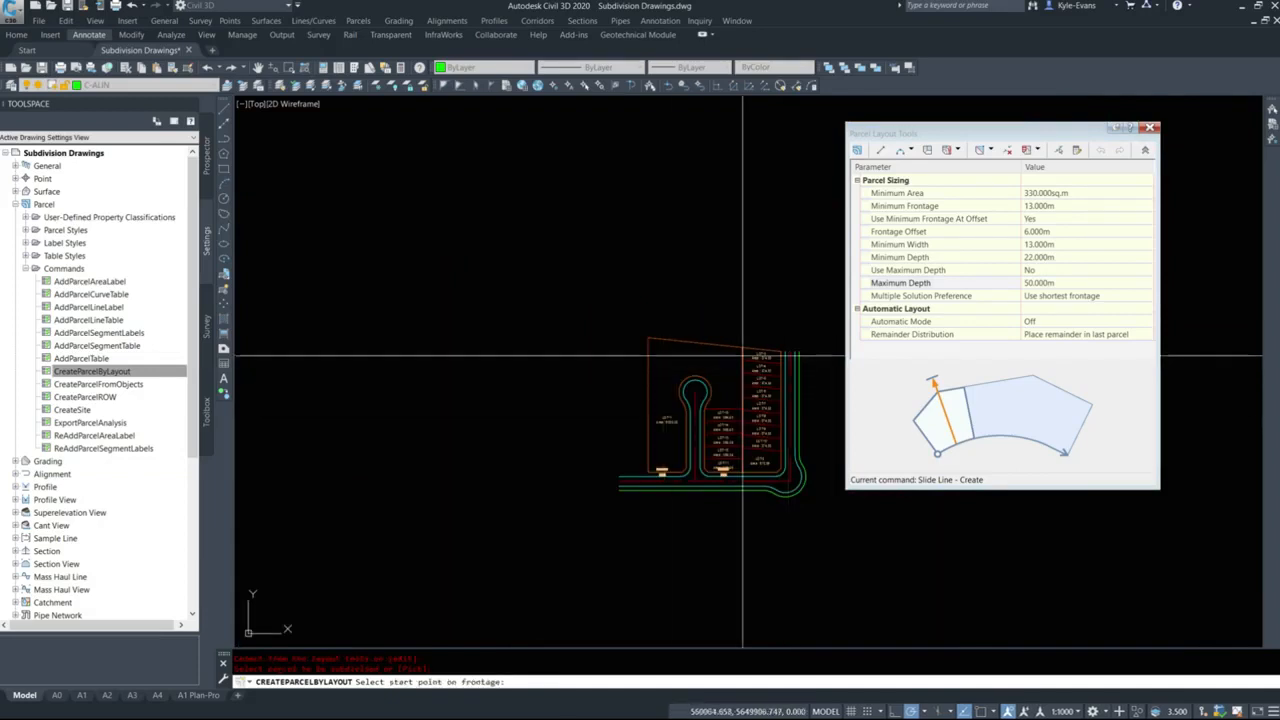
Define the frontage from the endpoint at LOT-15's northwest corner north to the upper east side of the cul-de-sac bulb.
scroll(743, 409, "up", 7)
right_click(660, 383, "shift")
left_click(690, 458)
left_click(508, 395)
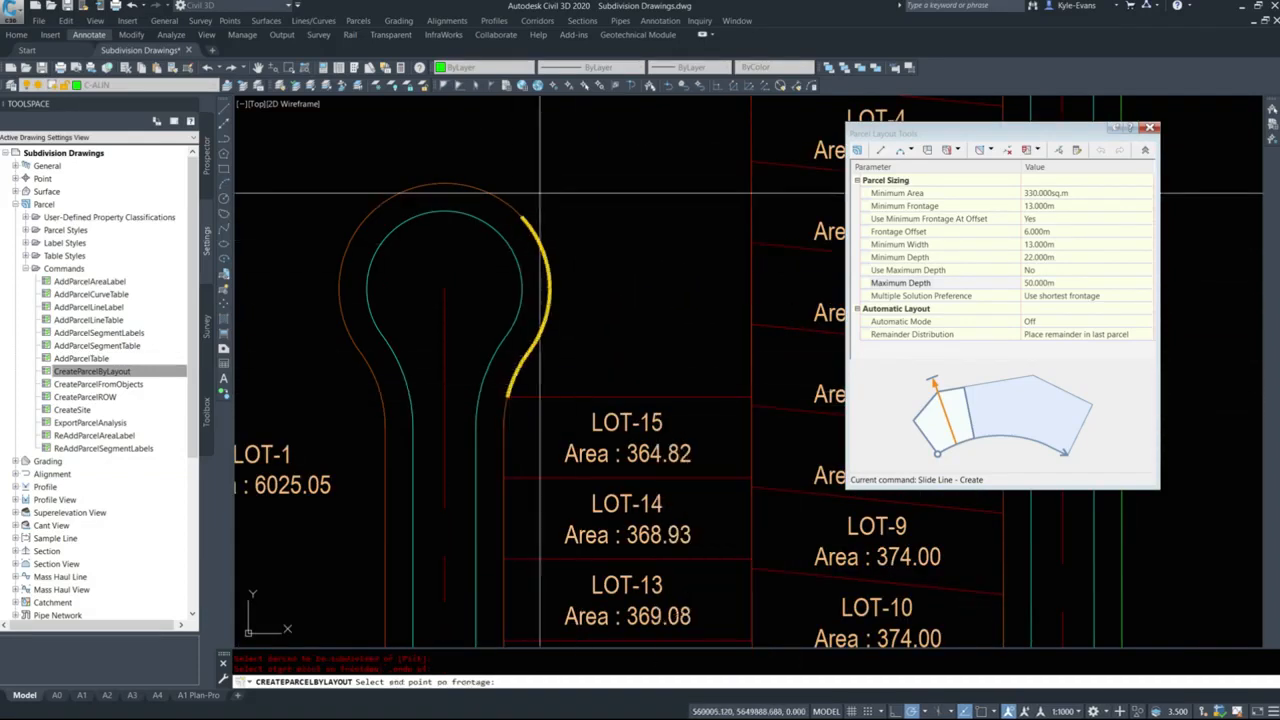
left_click(506, 205)
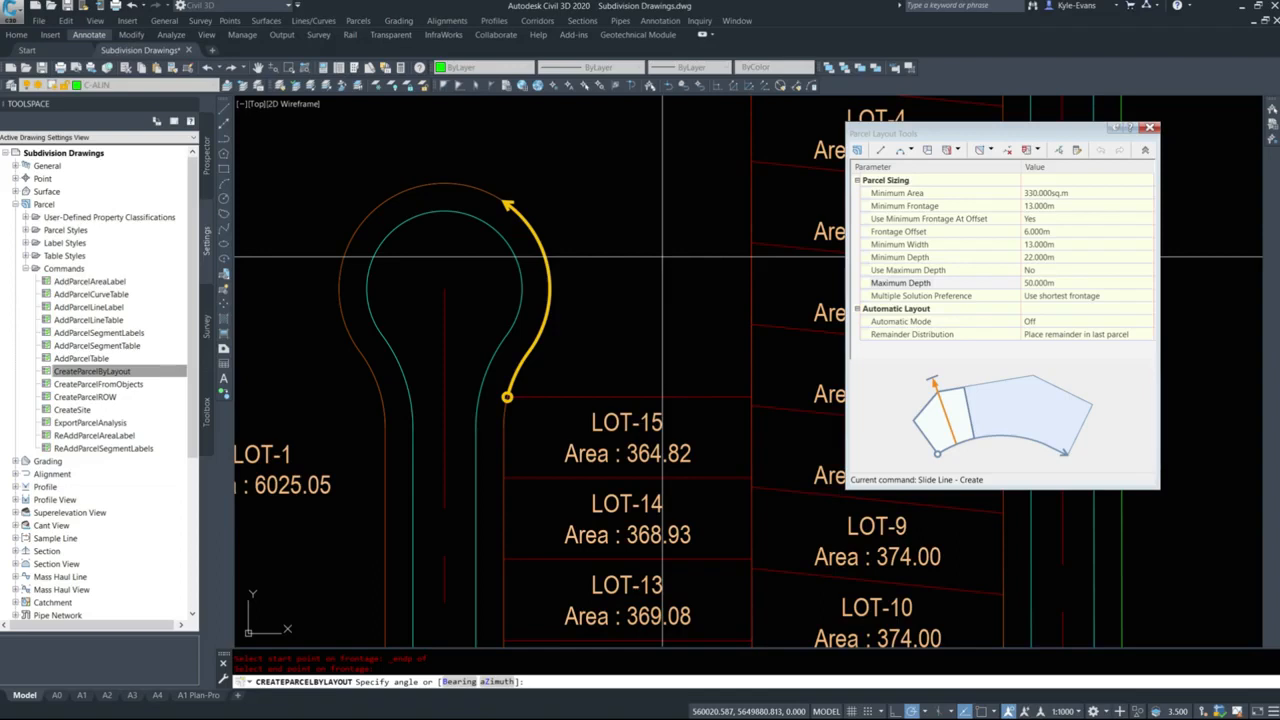
Create one 13 m lot north of LOT-15 using a lot line azimuth of 89d58'02", and end Slide Line - Create without further lots.
type("z")
key("Return")
type("9d58'02\"")
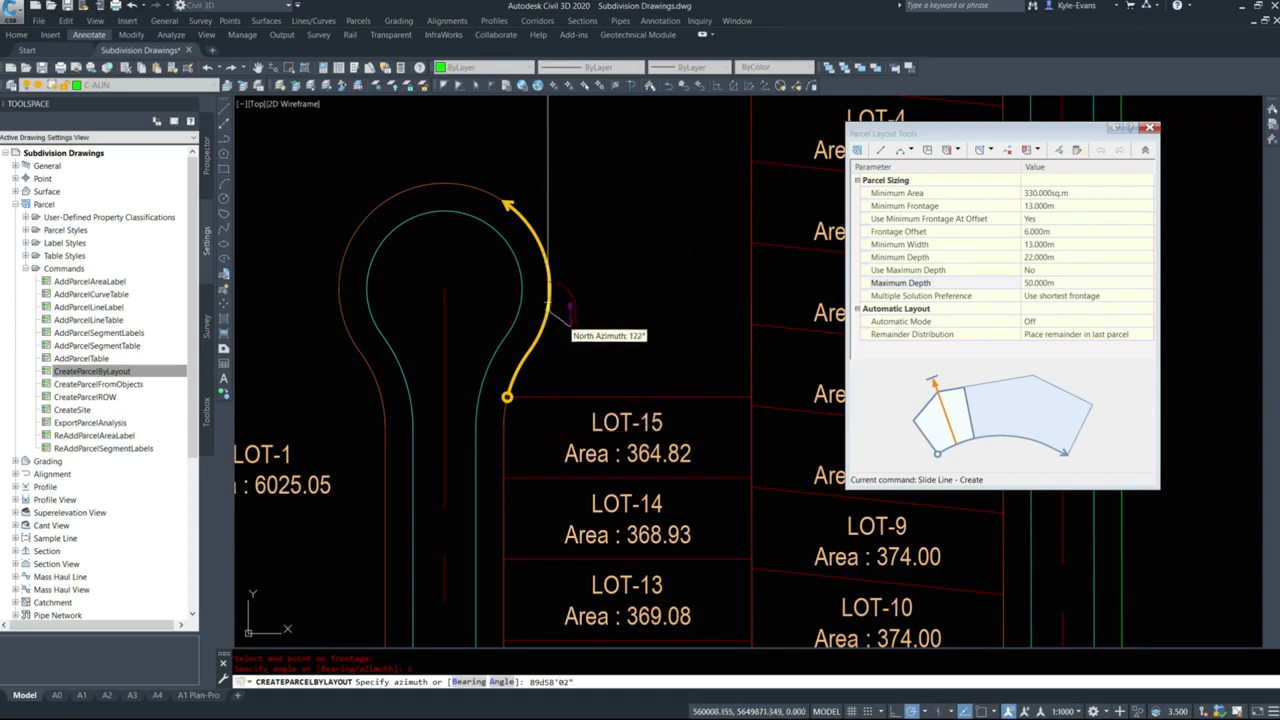
scroll(611, 460, "down", 4)
scroll(612, 460, "up", 4)
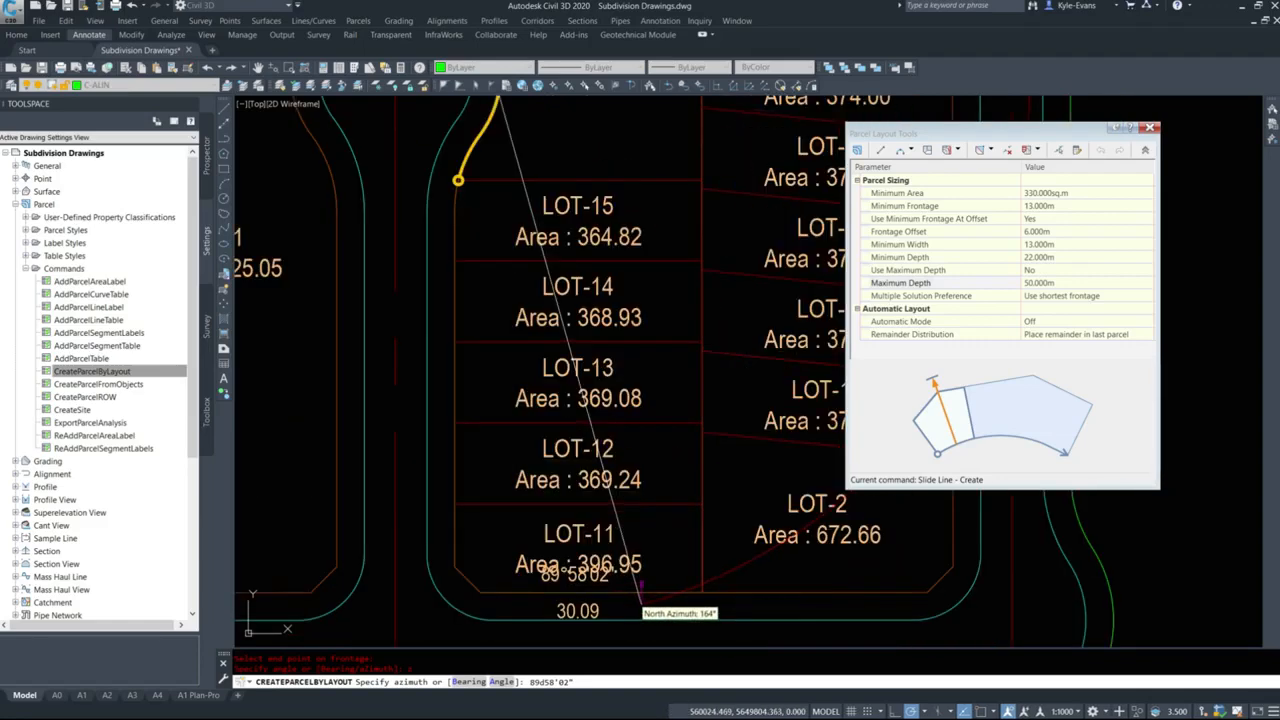
scroll(640, 424, "down", 6)
scroll(625, 495, "up", 3)
left_click(621, 505)
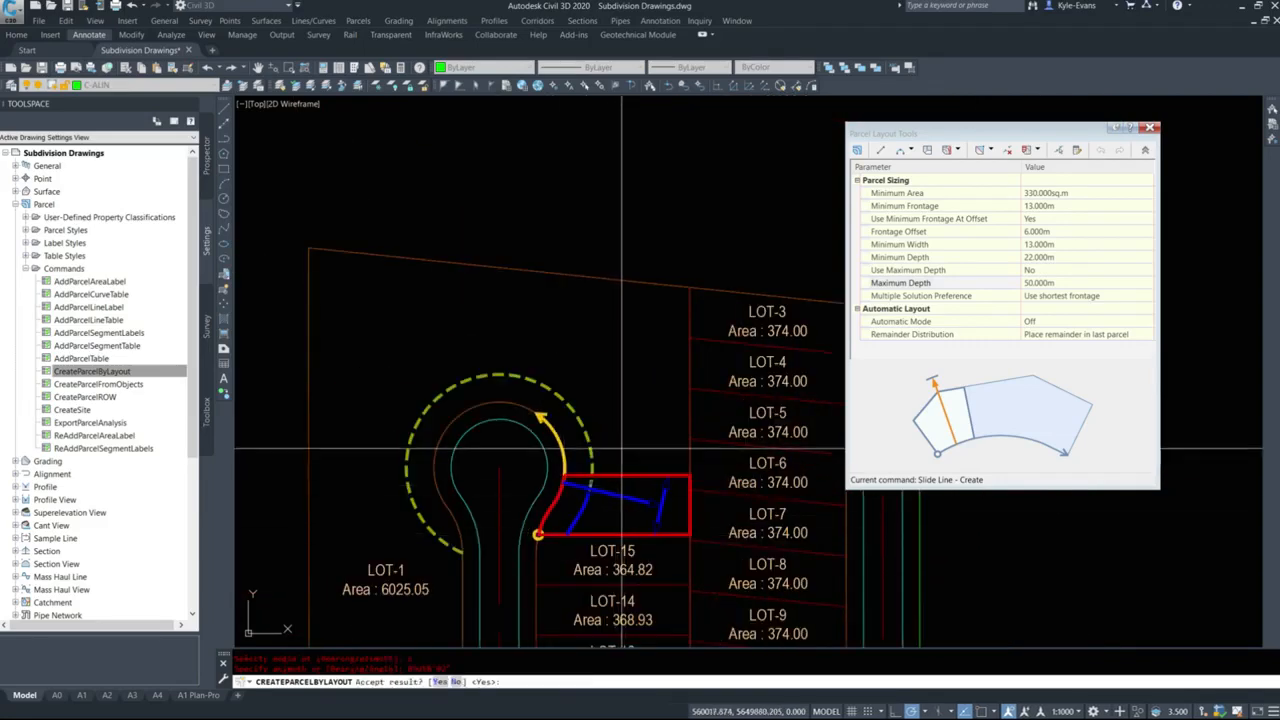
scroll(621, 505, "up", 3)
key("Return")
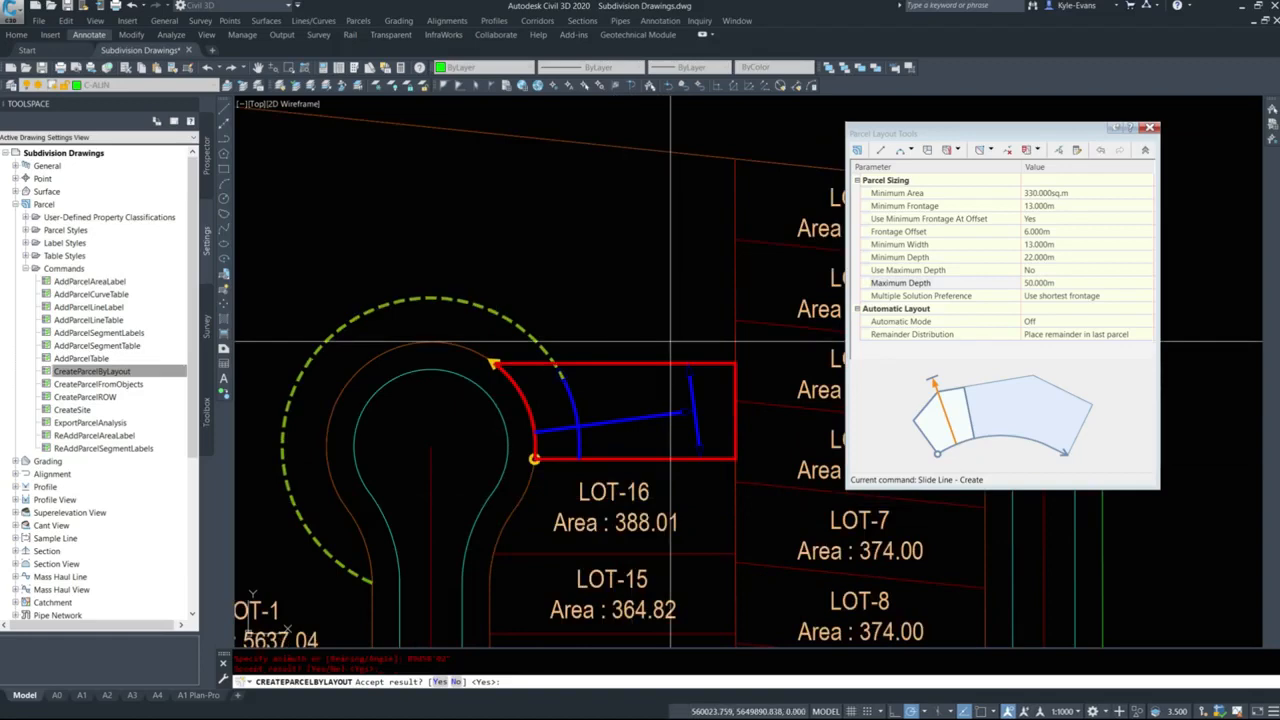
scroll(655, 348, "down", 4)
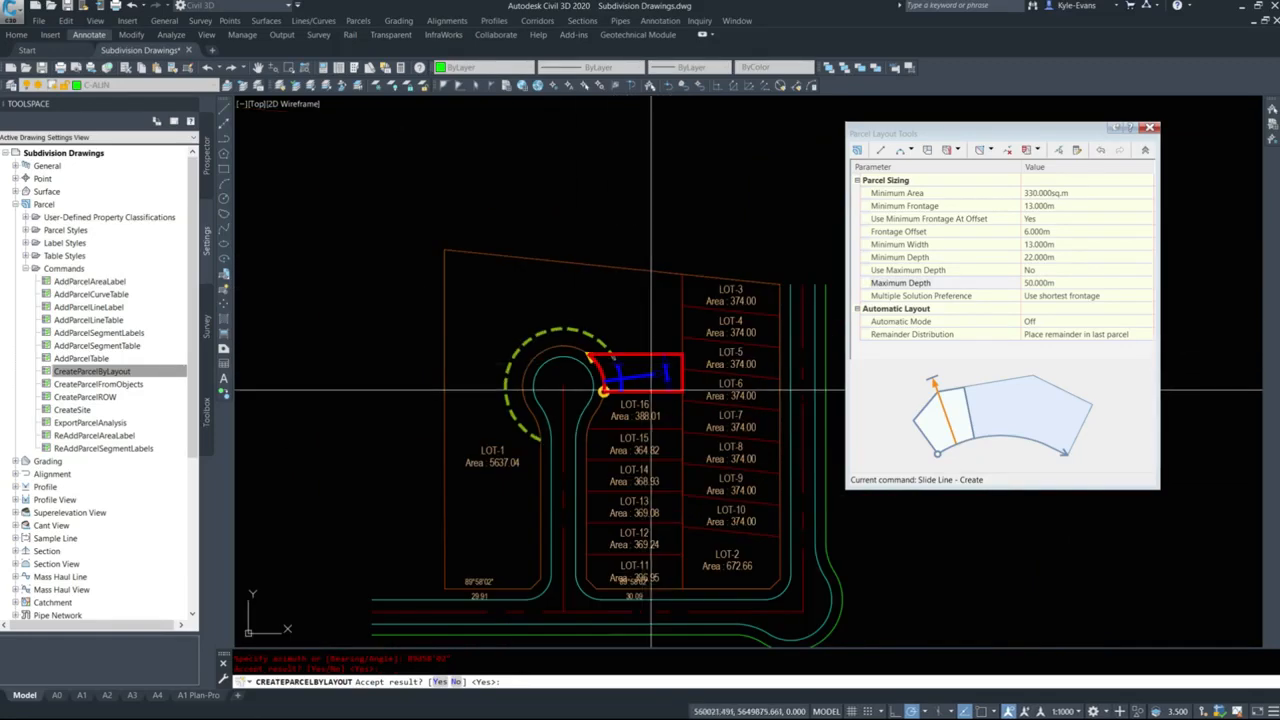
scroll(646, 354, "up", 4)
key("Escape")
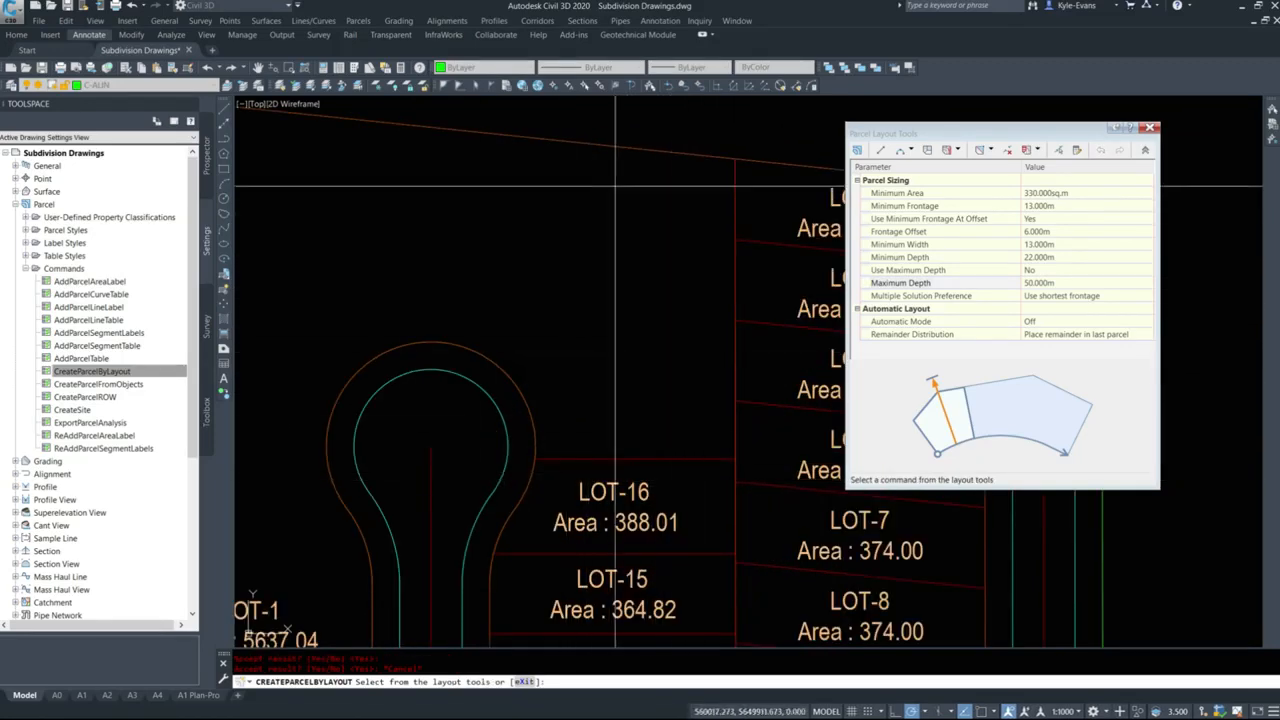
Set the minimum frontage and the minimum width to 12 m in the parcel sizing parameters.
scroll(607, 507, "down", 3)
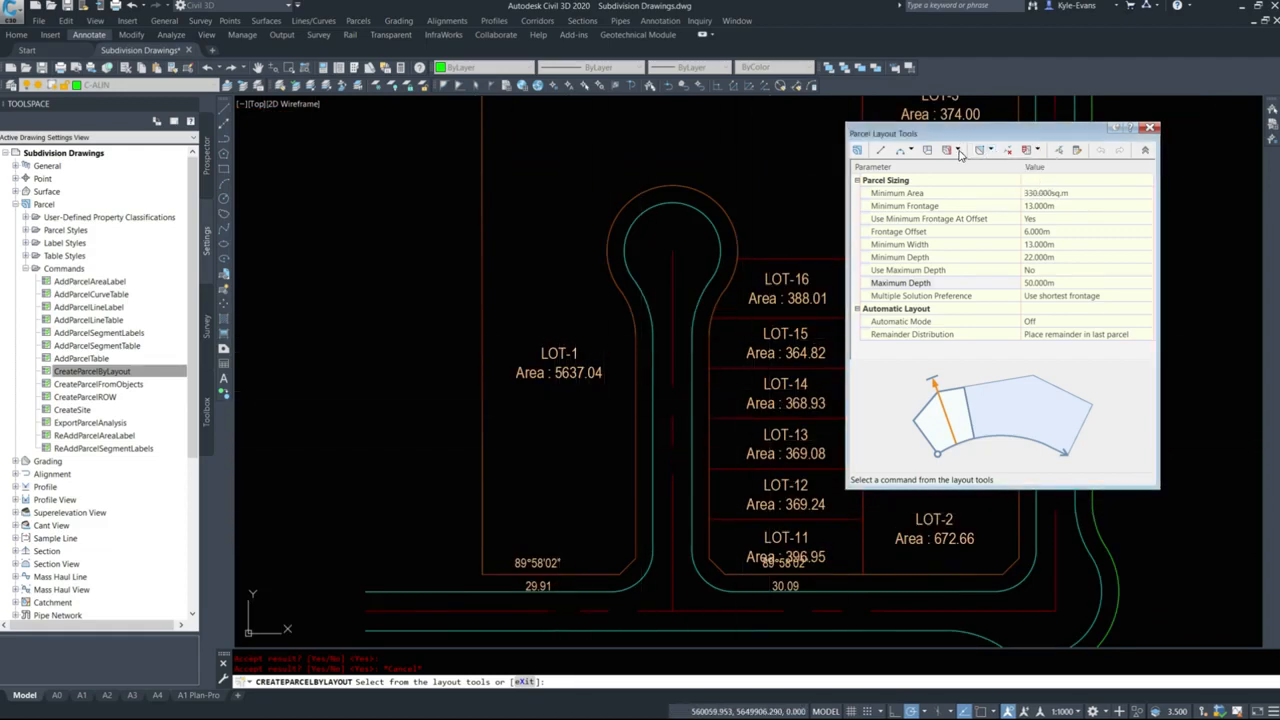
left_click(1063, 207)
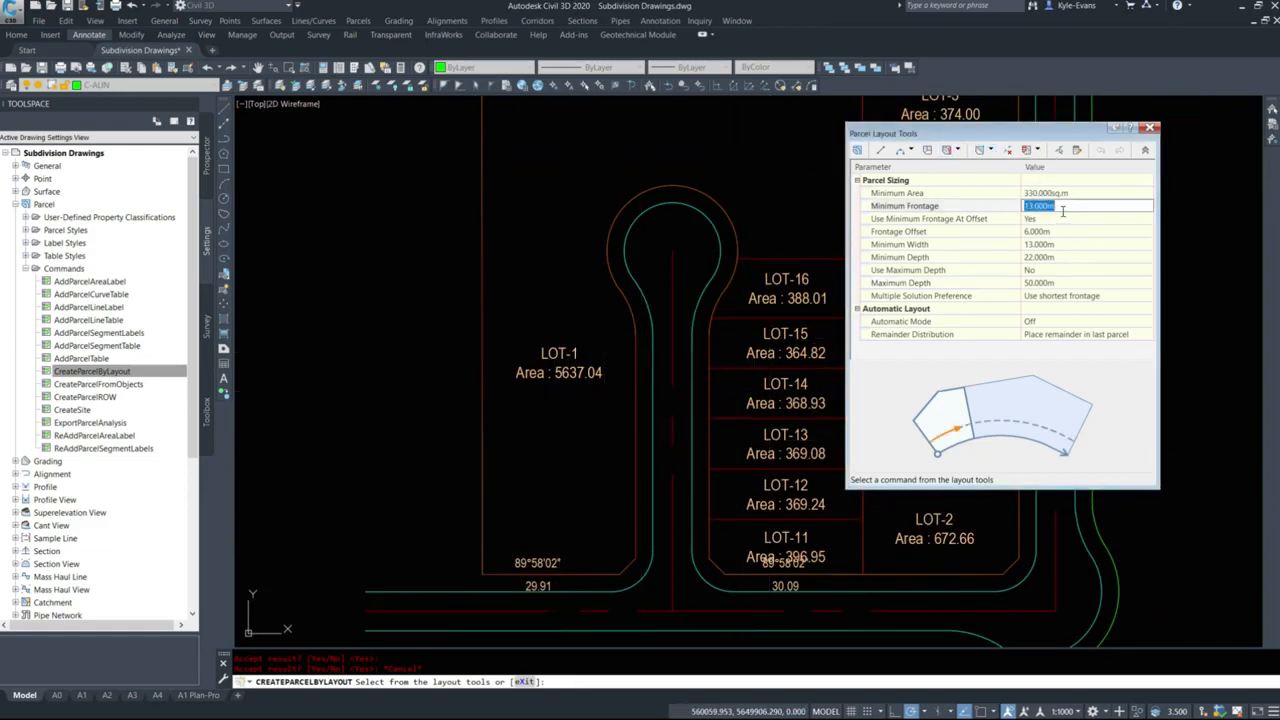
type("12")
left_click(1068, 245)
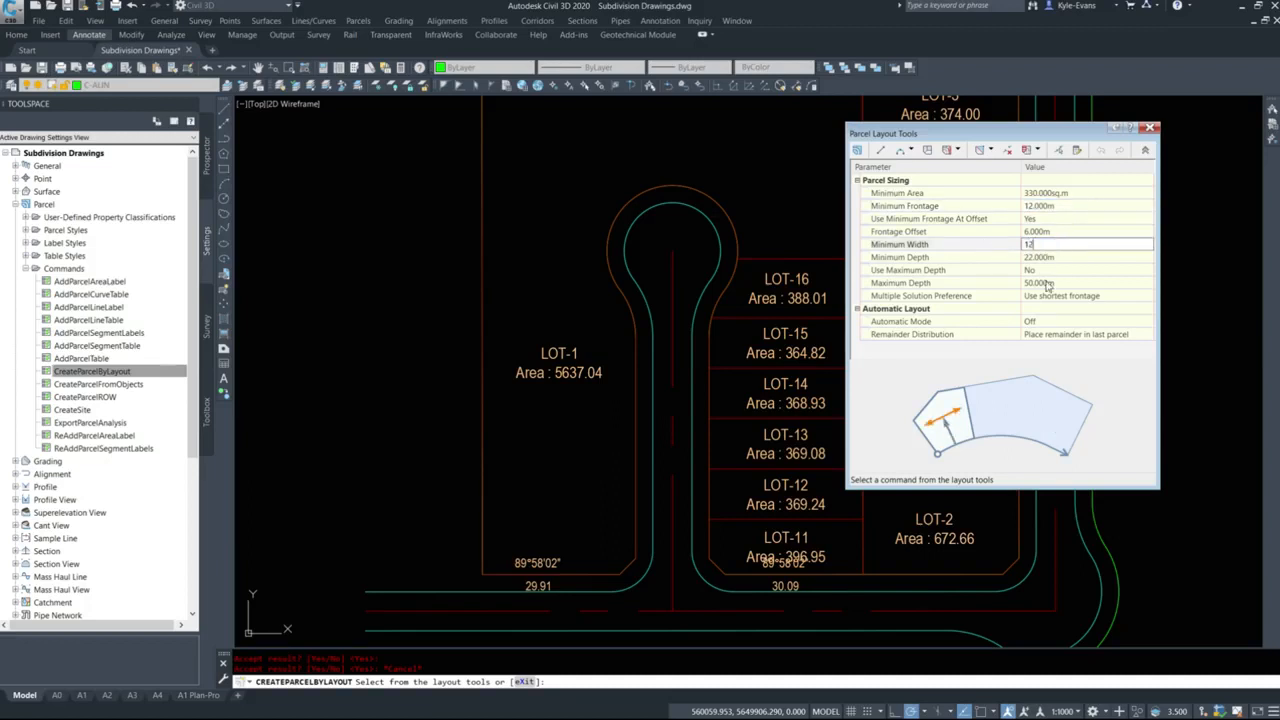
type("12")
key("Return")
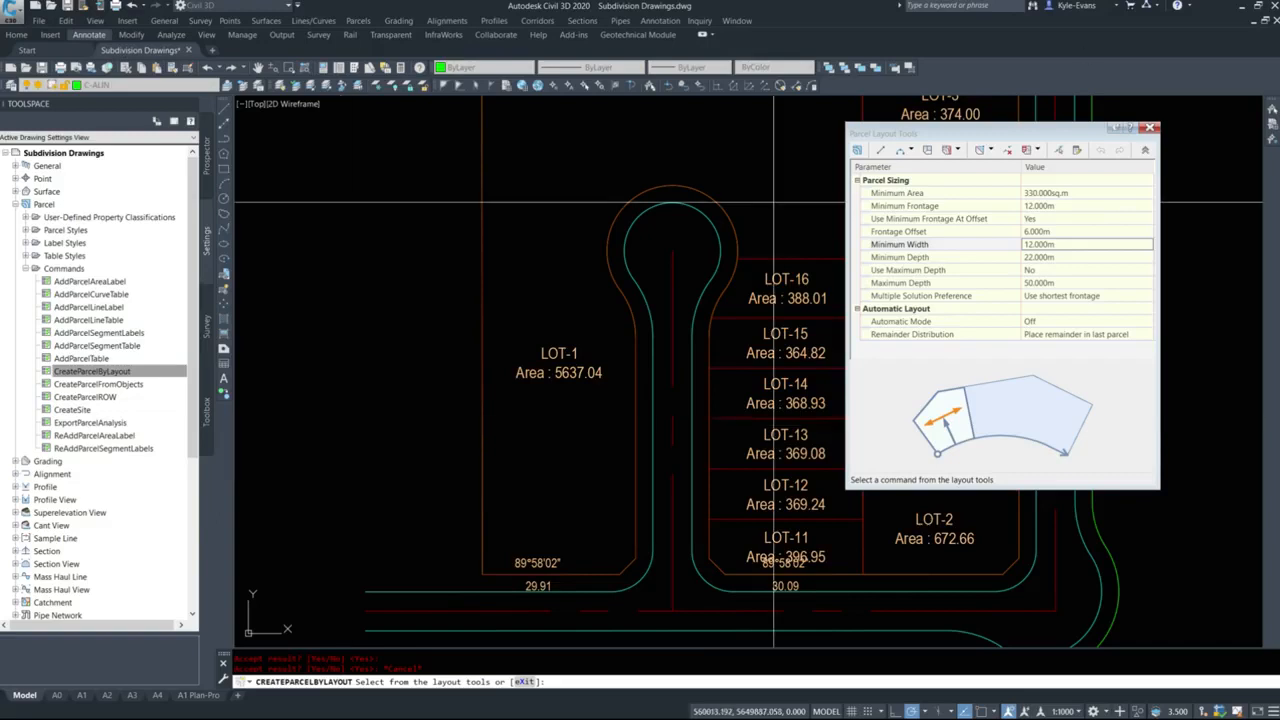
Create a lot at LOT-1's south end with Slide Line - Create, with frontage from the southeast corner cut to the bulb's upper west side.
left_click(956, 150)
left_click(990, 164)
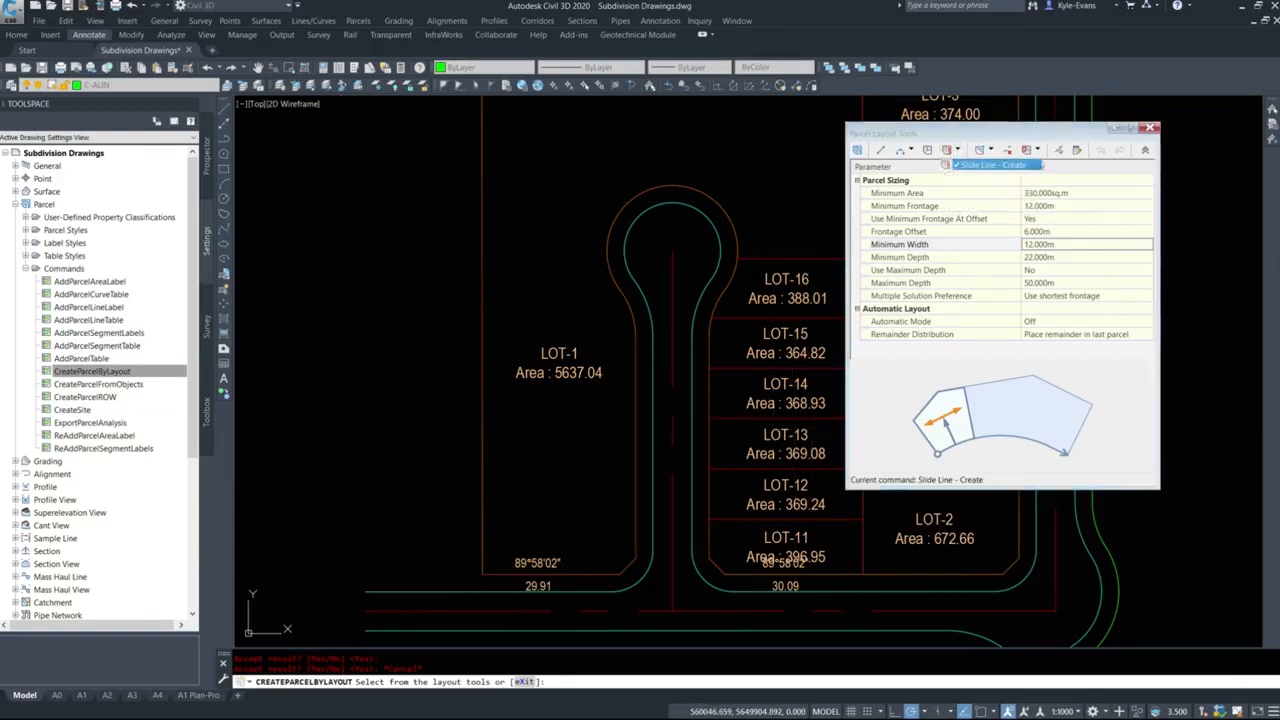
right_click(628, 570, "shift")
key("e")
left_click(622, 574)
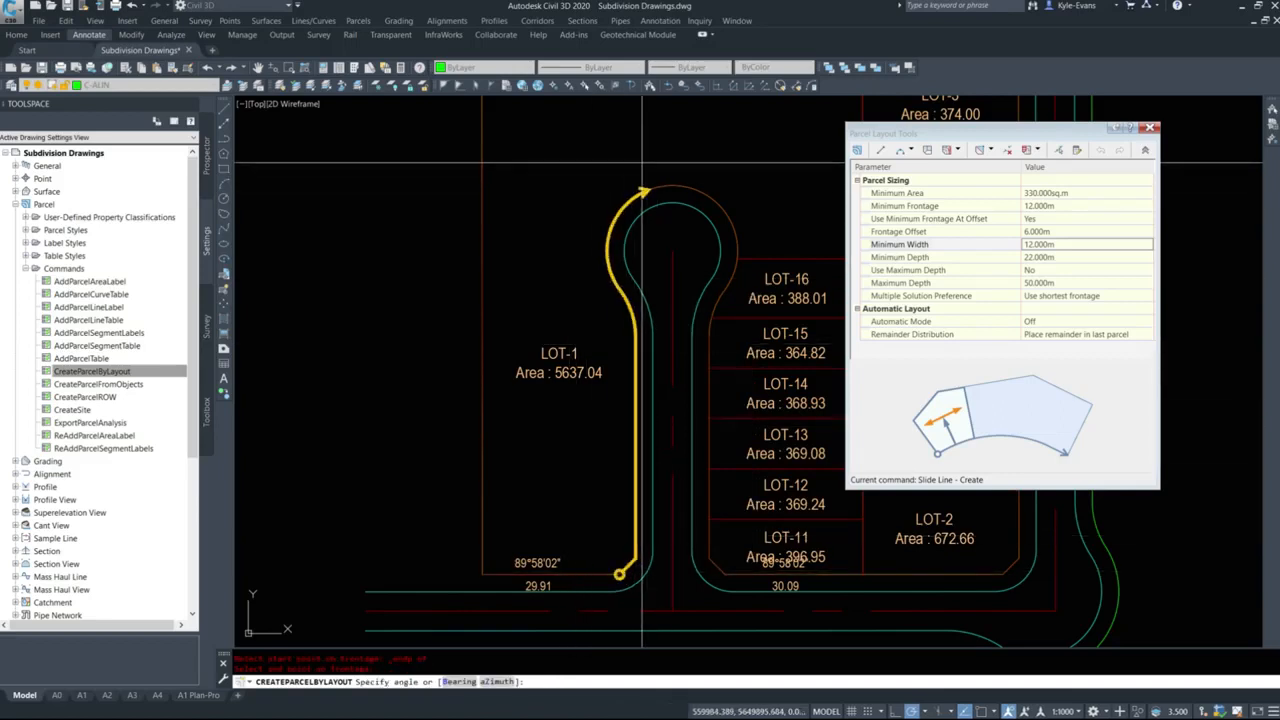
left_click(660, 175)
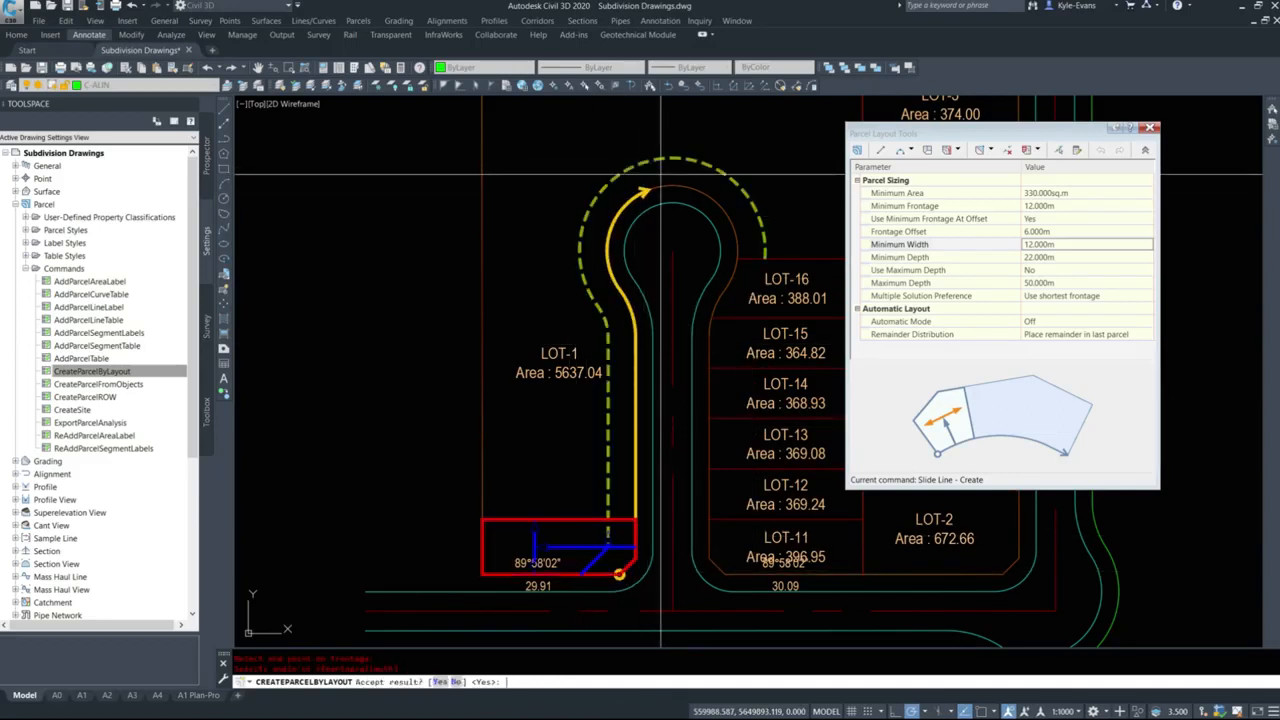
key("Return")
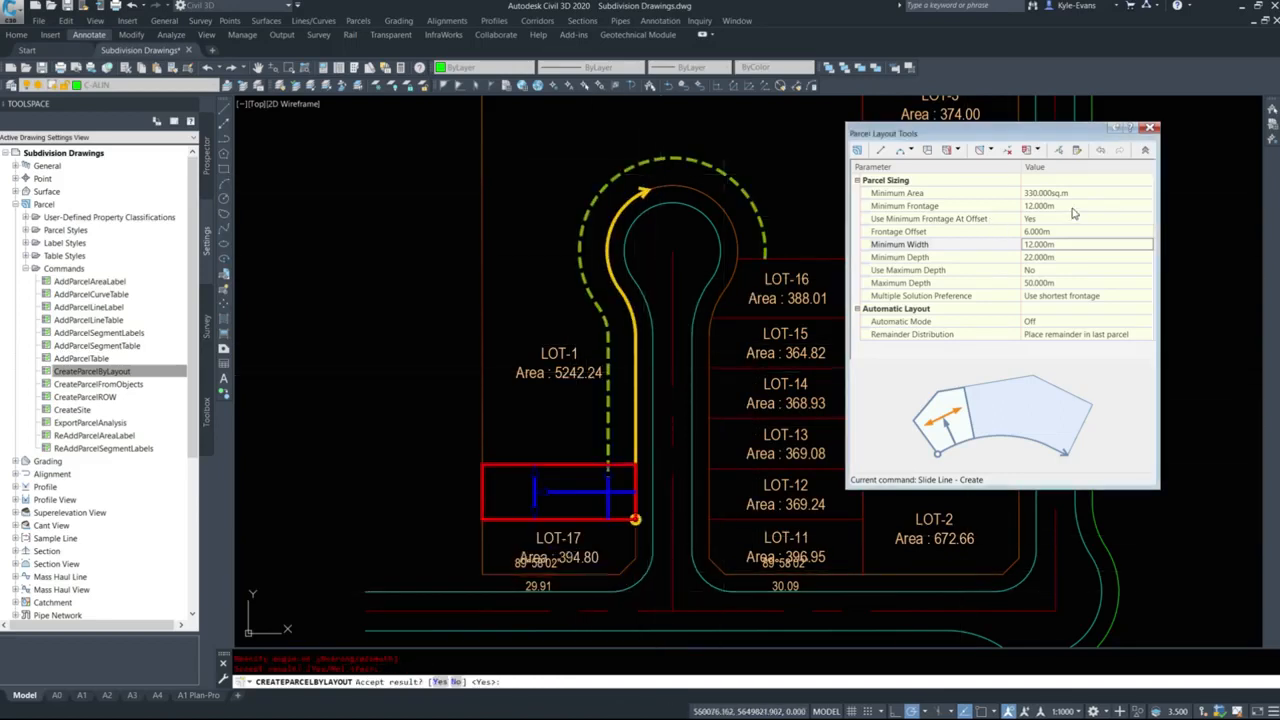
Set the minimum frontage and minimum width to 11 m and accept three more lots north of LOT-17.
left_click(1072, 206)
left_click(1049, 243)
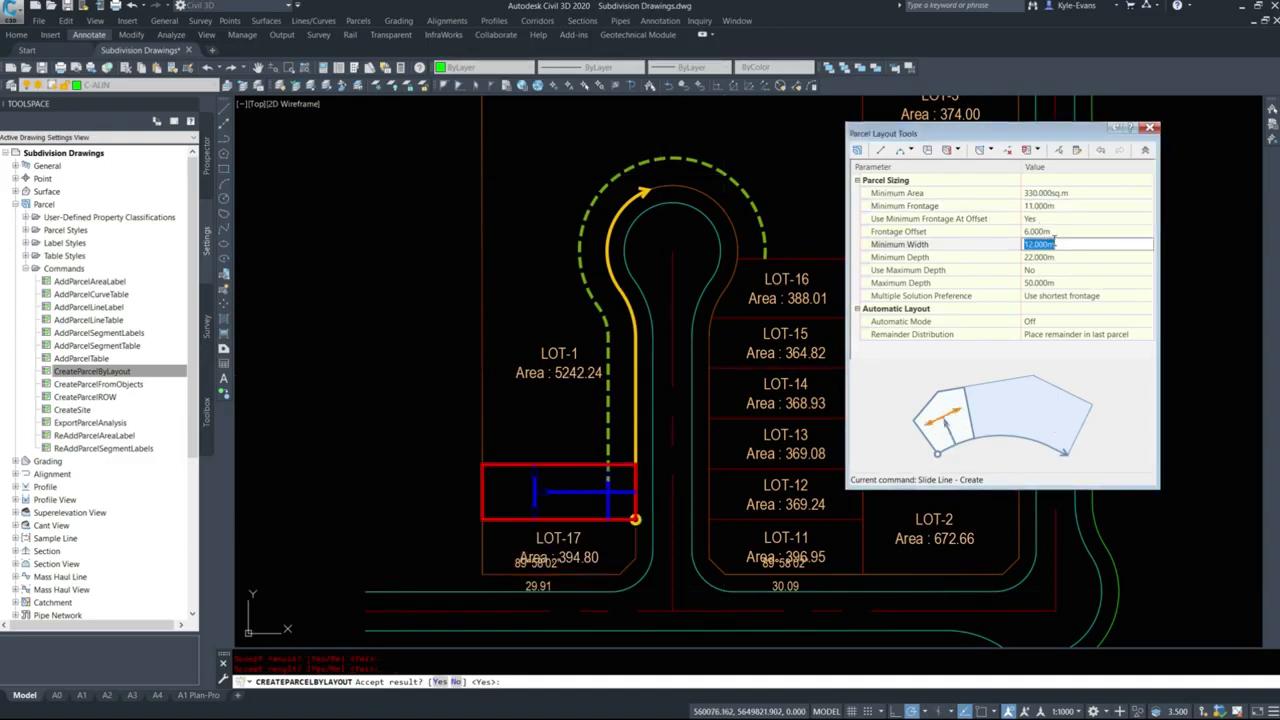
type("11")
key("Return")
middle_click_drag(594, 411, 573, 392)
key("Return")
key("Return")
key("Return")
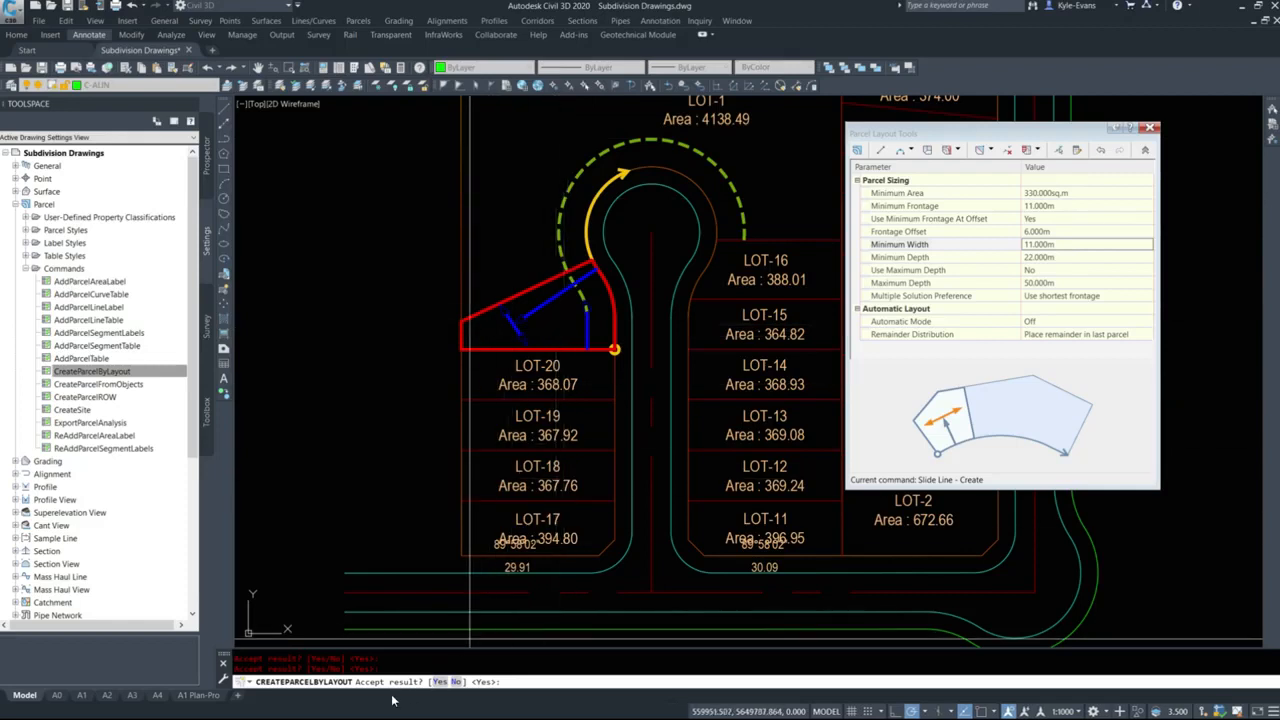
Reject the proposed lot north of LOT-20 and try to orient its lot line with 89d58'02" as an angle and as an azimuth.
left_click(456, 681)
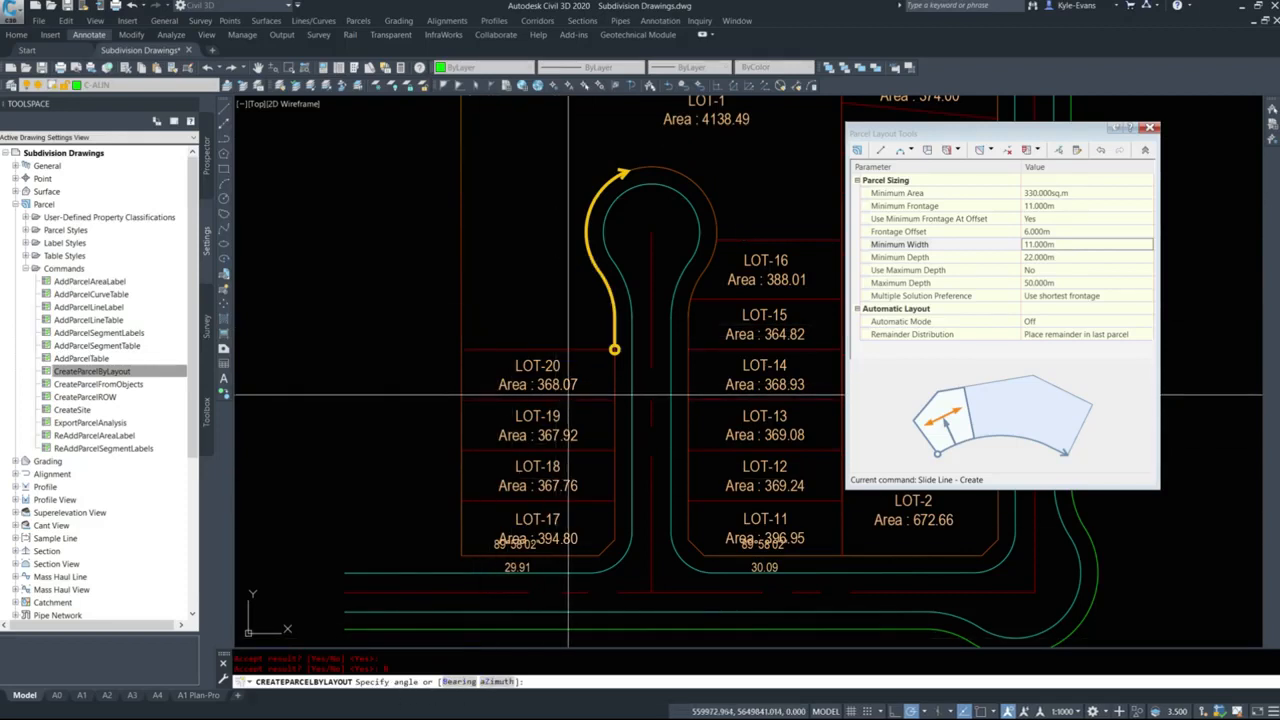
type("89d58'02\"")
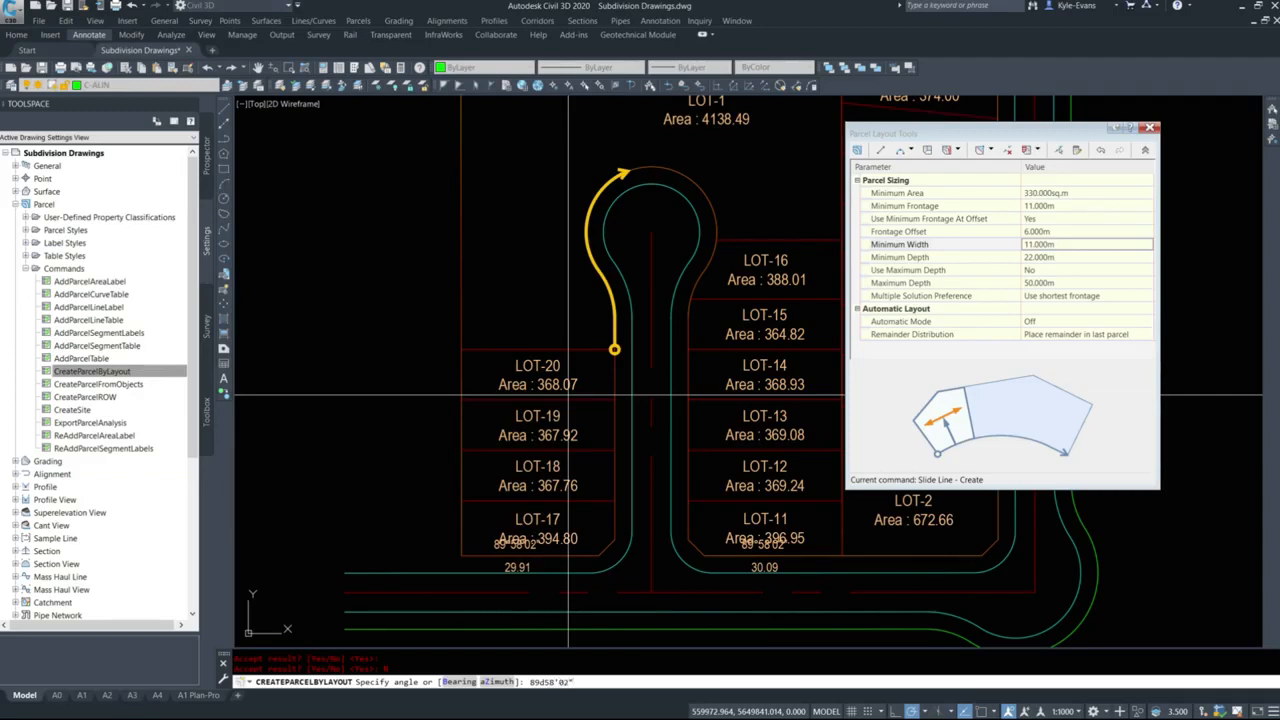
key("Return")
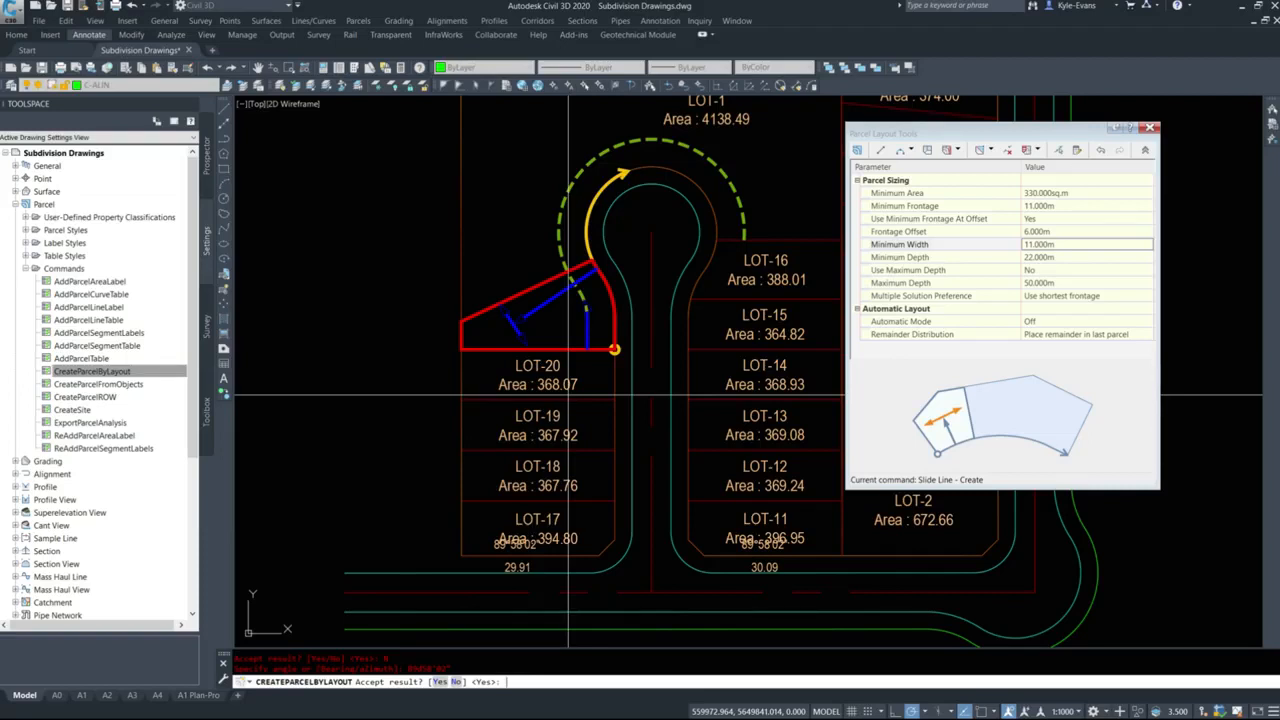
type("n")
key("Return")
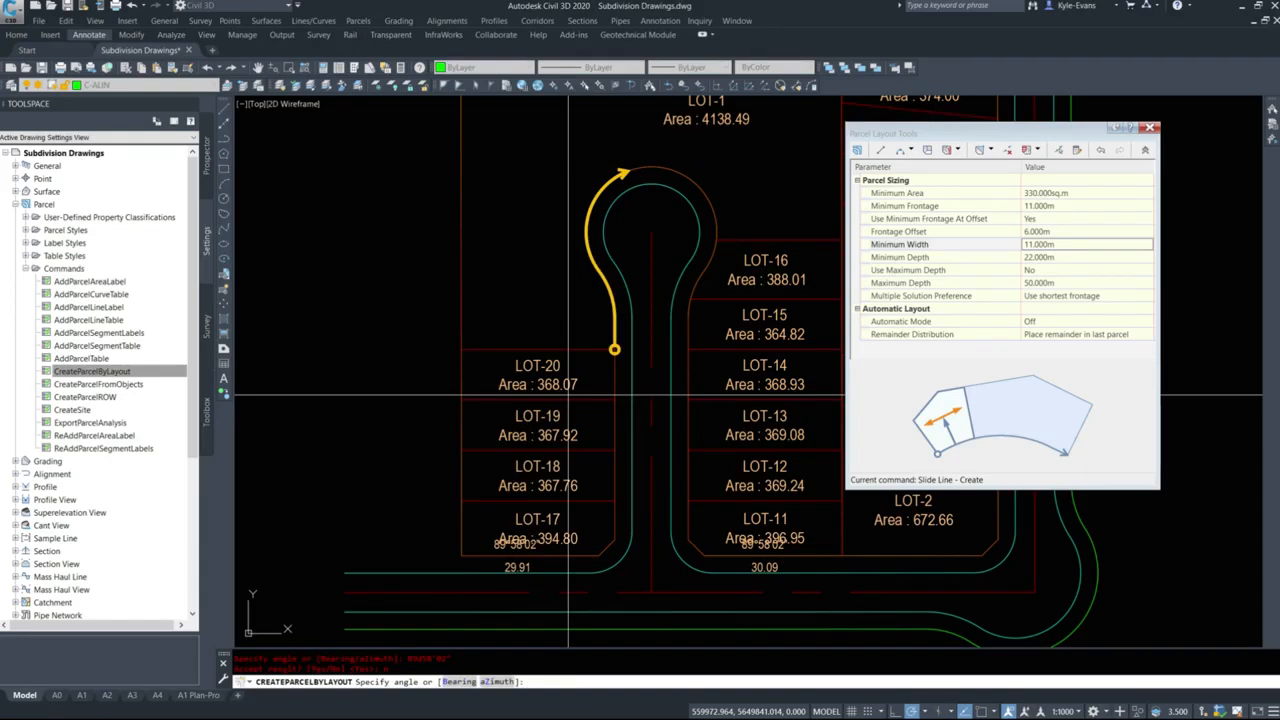
type("z")
key("Return")
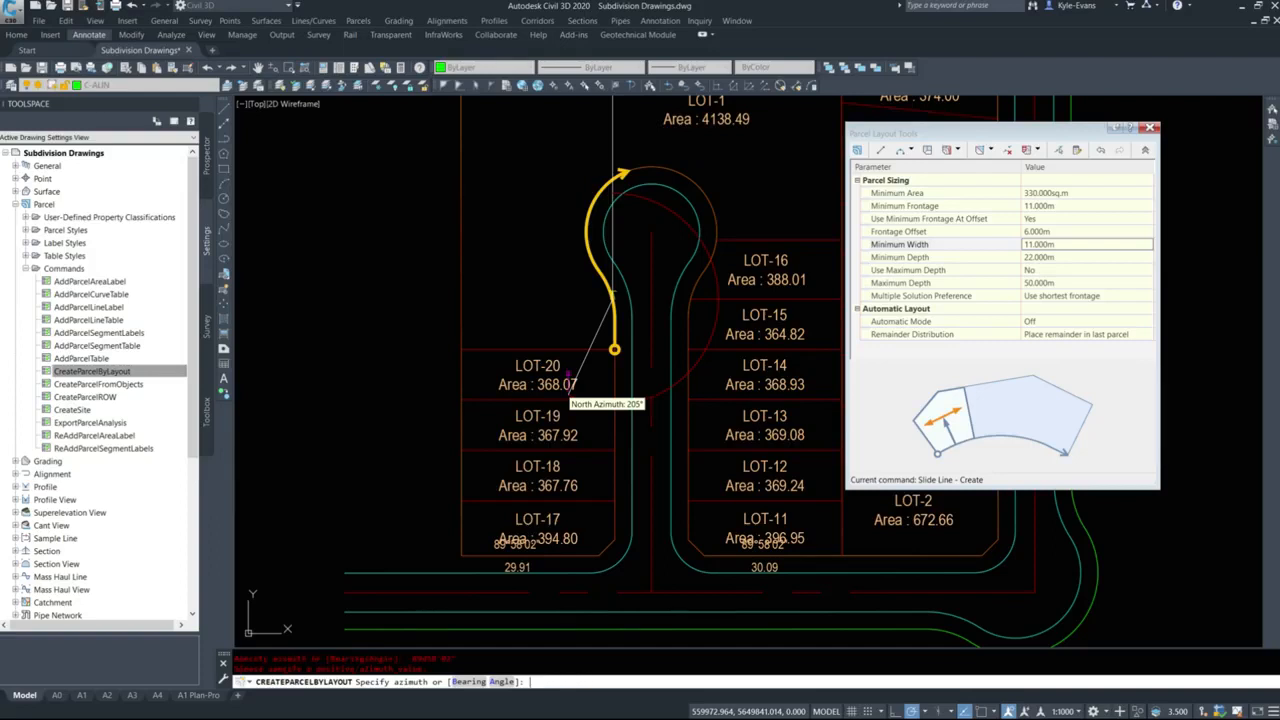
key("Escape")
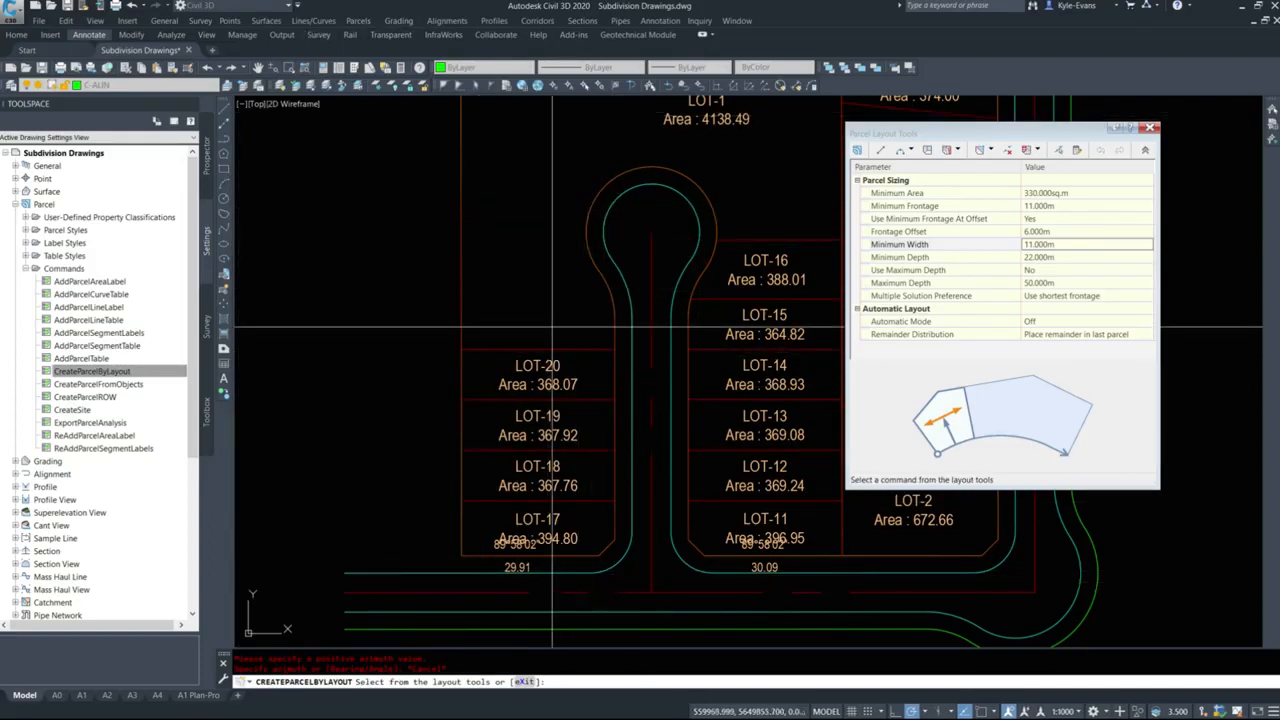
middle_click_drag(548, 346, 548, 318)
key("Escape")
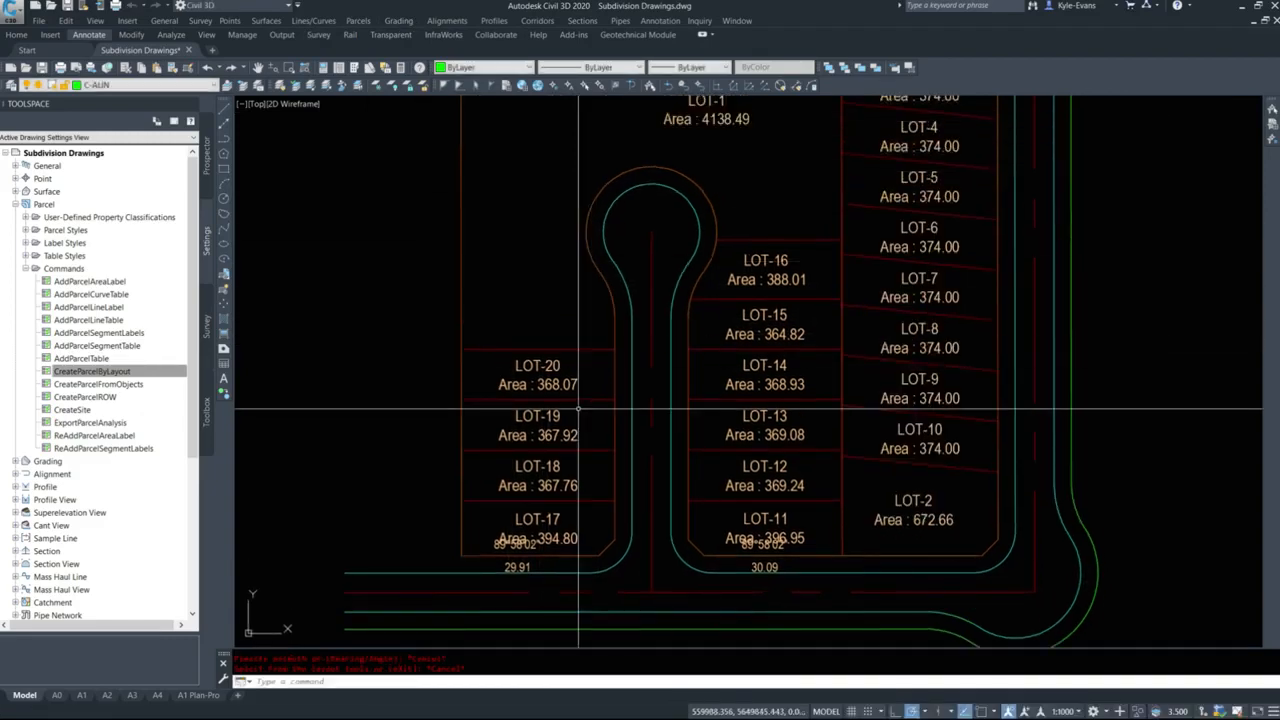
Reverse the bearing of the segment label on LOT-17's south line with LABELREVERSEBEARING.
mouse_move(556, 416)
middle_mouse_down()
mouse_move(566, 329)
mouse_move(564, 341)
middle_mouse_up()
scroll(526, 488, "up", 6)
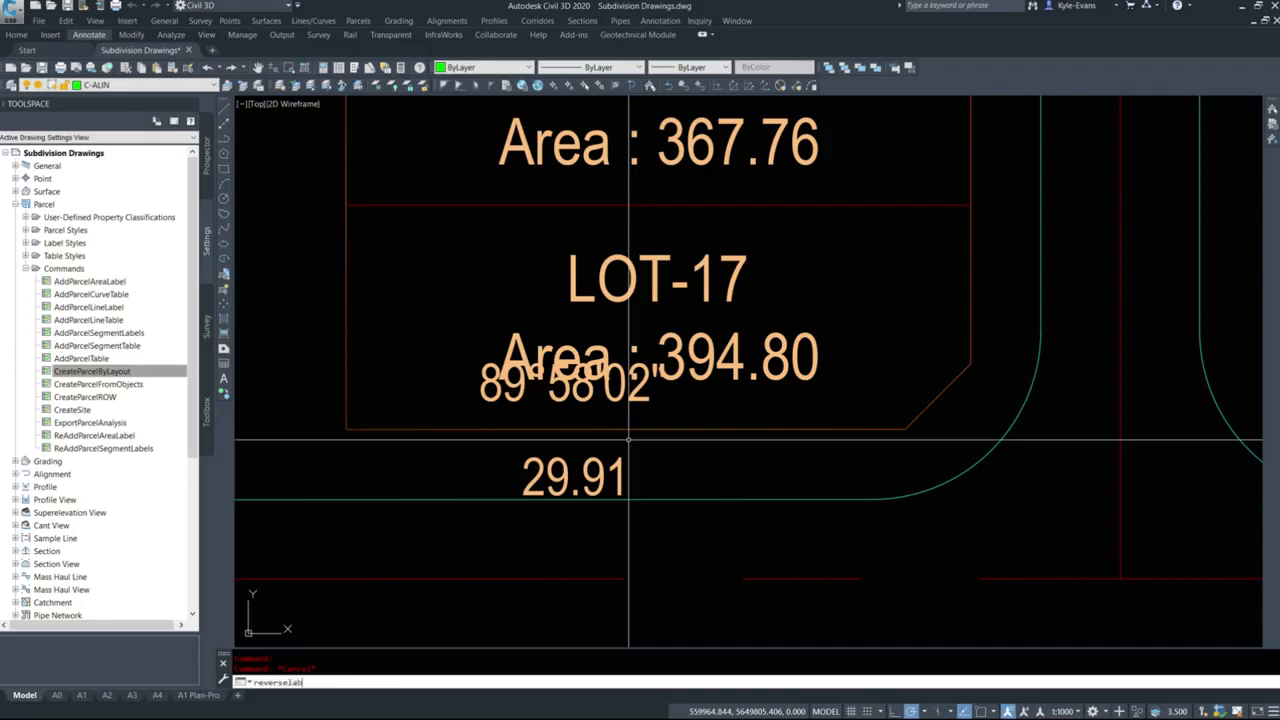
type("ng")
key("Return")
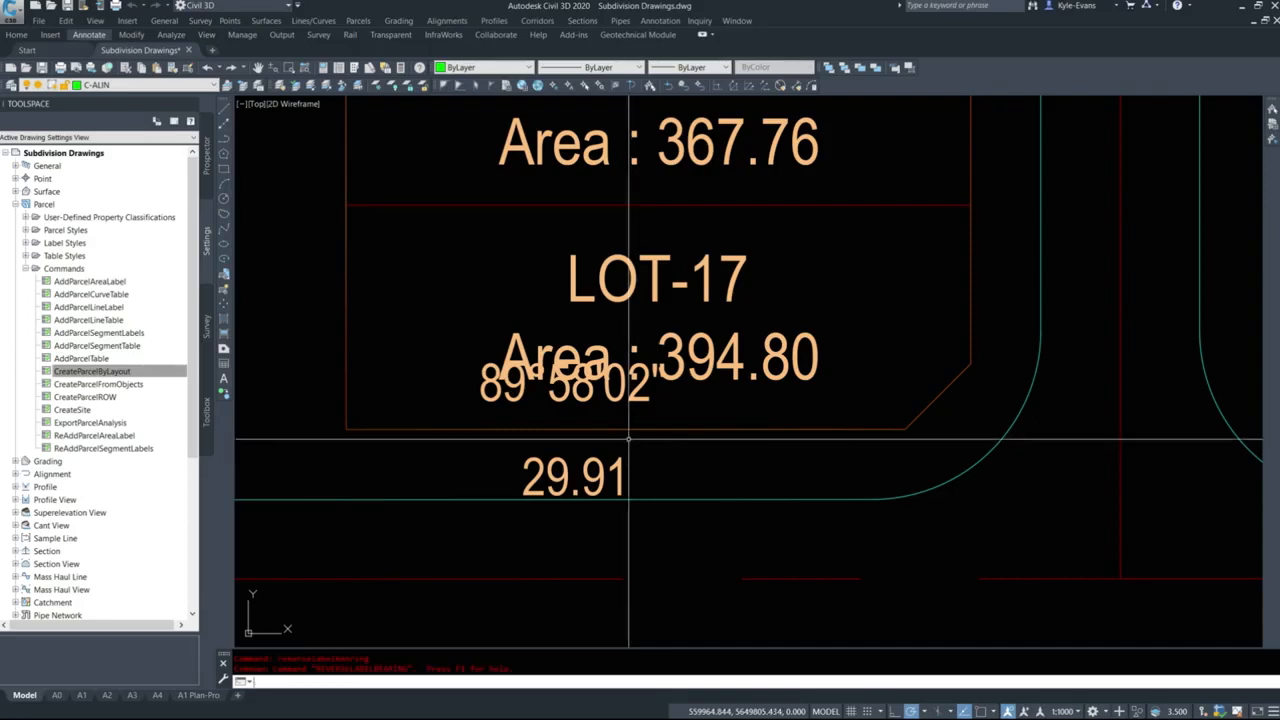
type("labelreverse")
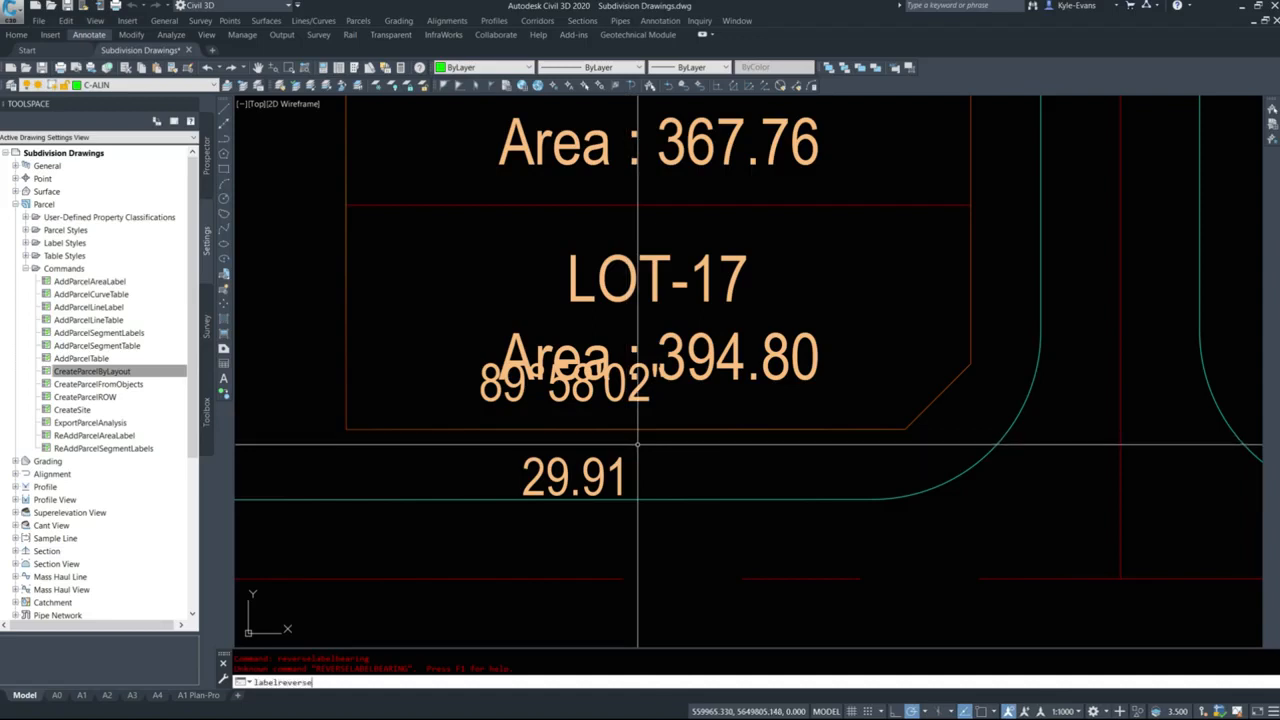
key("Return")
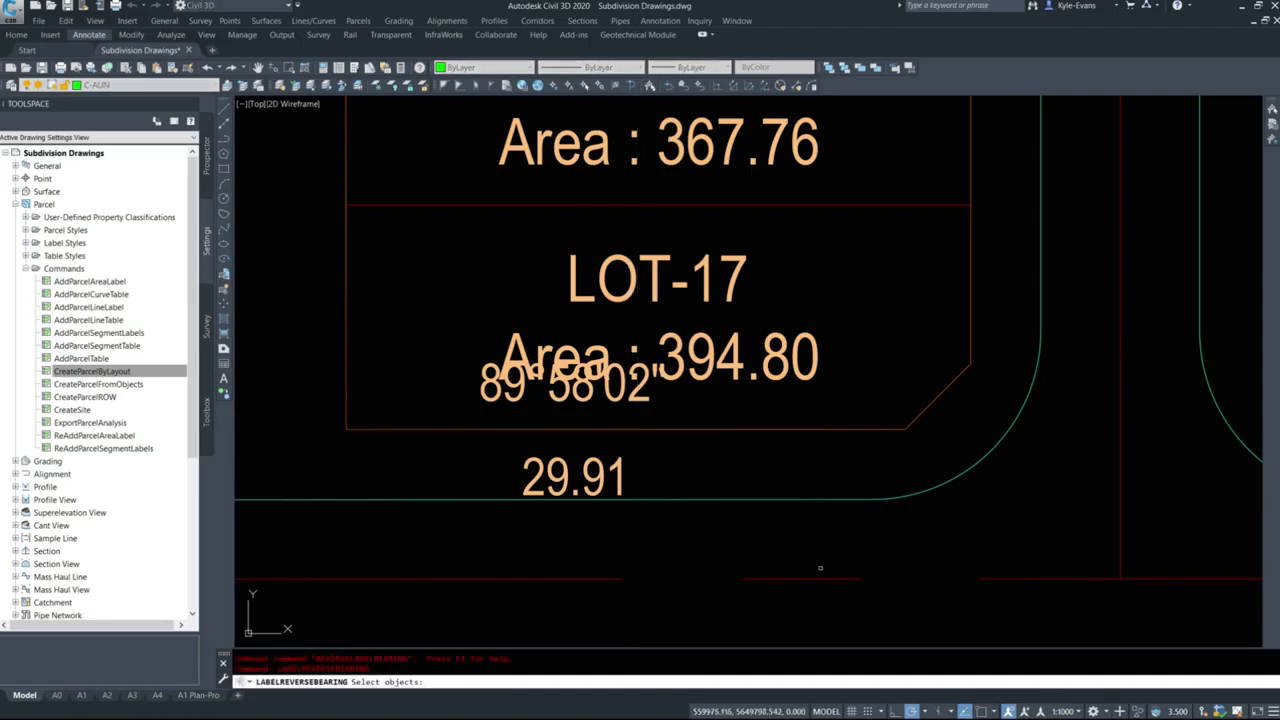
left_click(595, 458)
key("Return")
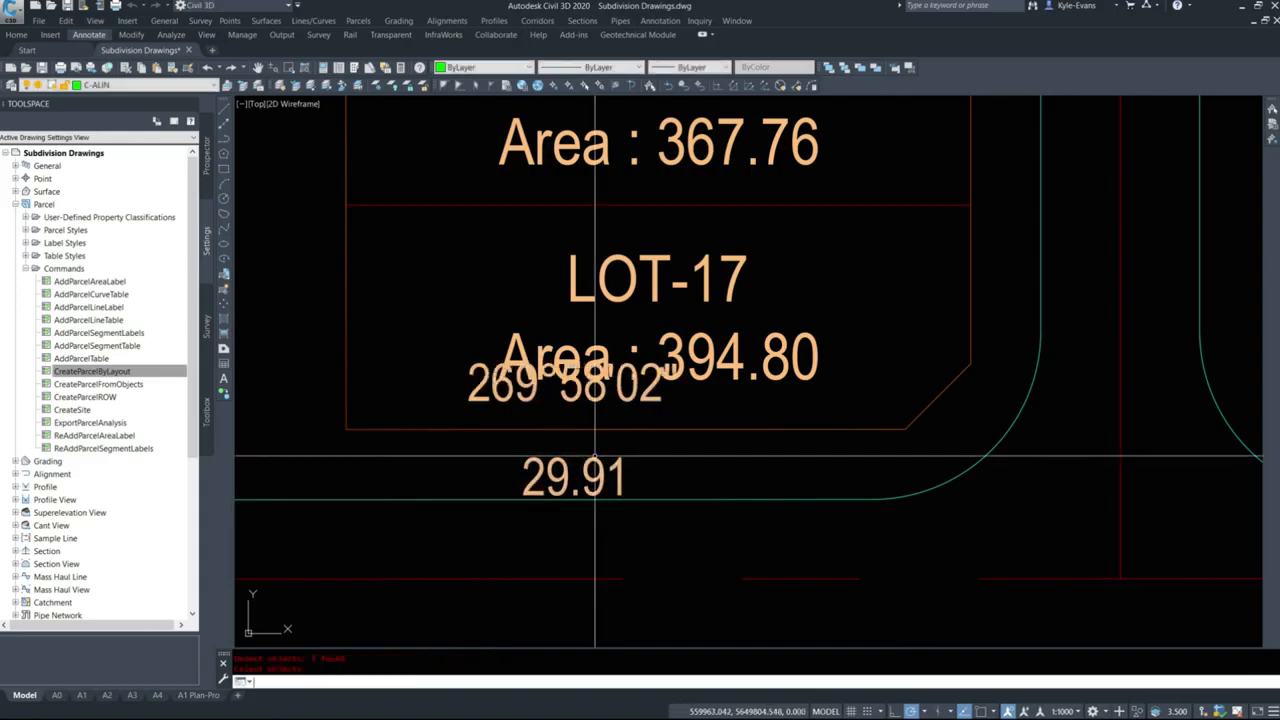
Move the segment label of LOT-17's south line southwest, outside the lot, so it points back with a leader.
left_click(572, 425)
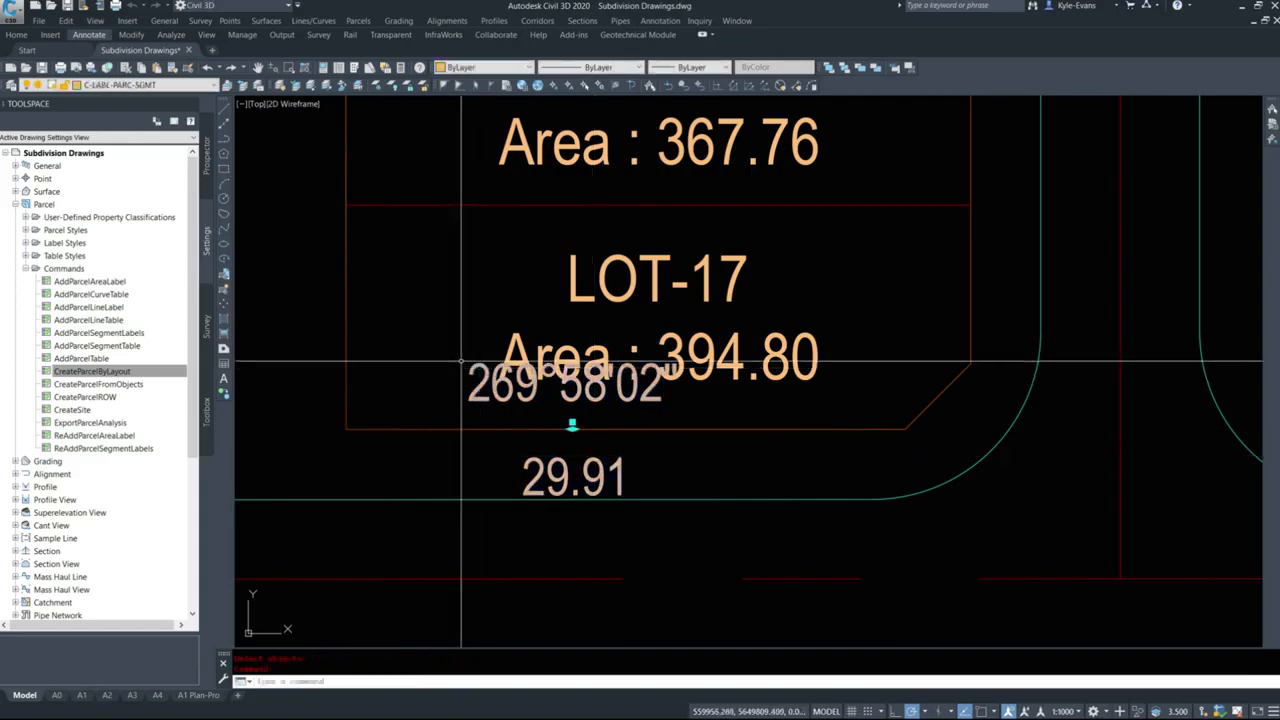
left_click(572, 423)
left_click(496, 532)
key("Escape")
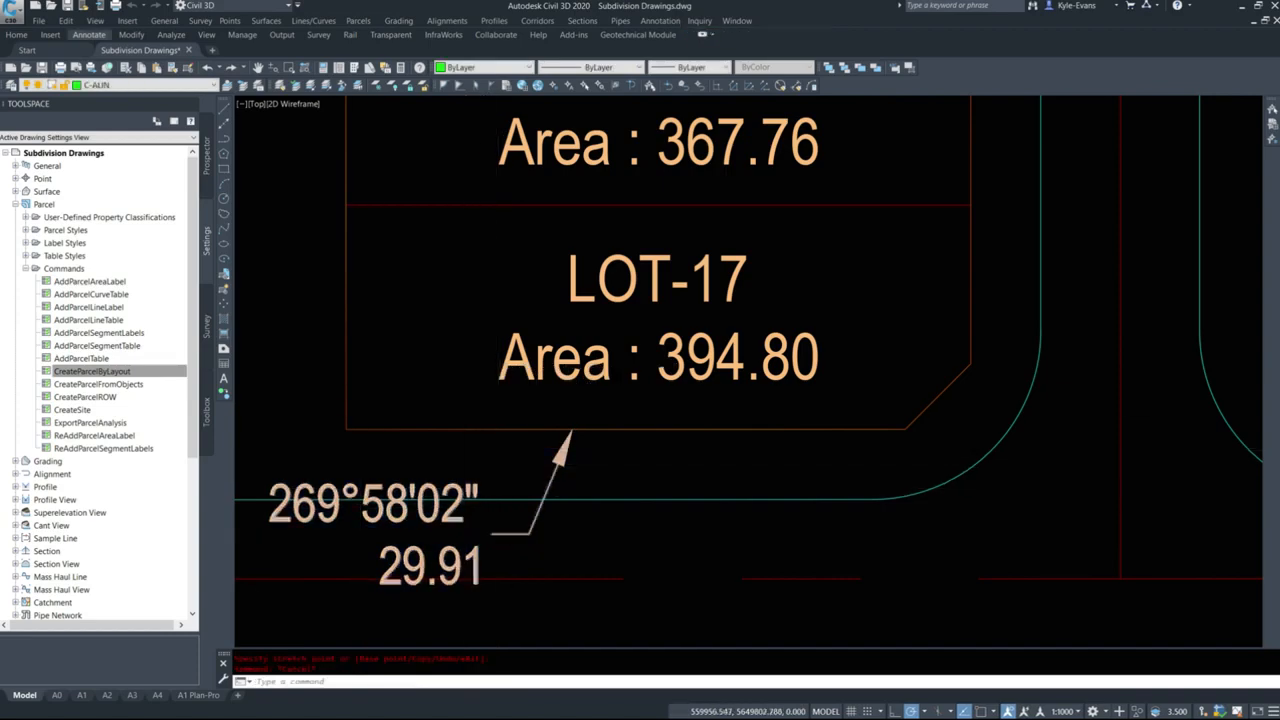
Start Slide Line - Create on LOT-1 with the frontage running from LOT-20's northeast corner around to the top of the cul-de-sac bulb.
scroll(466, 498, "down", 8)
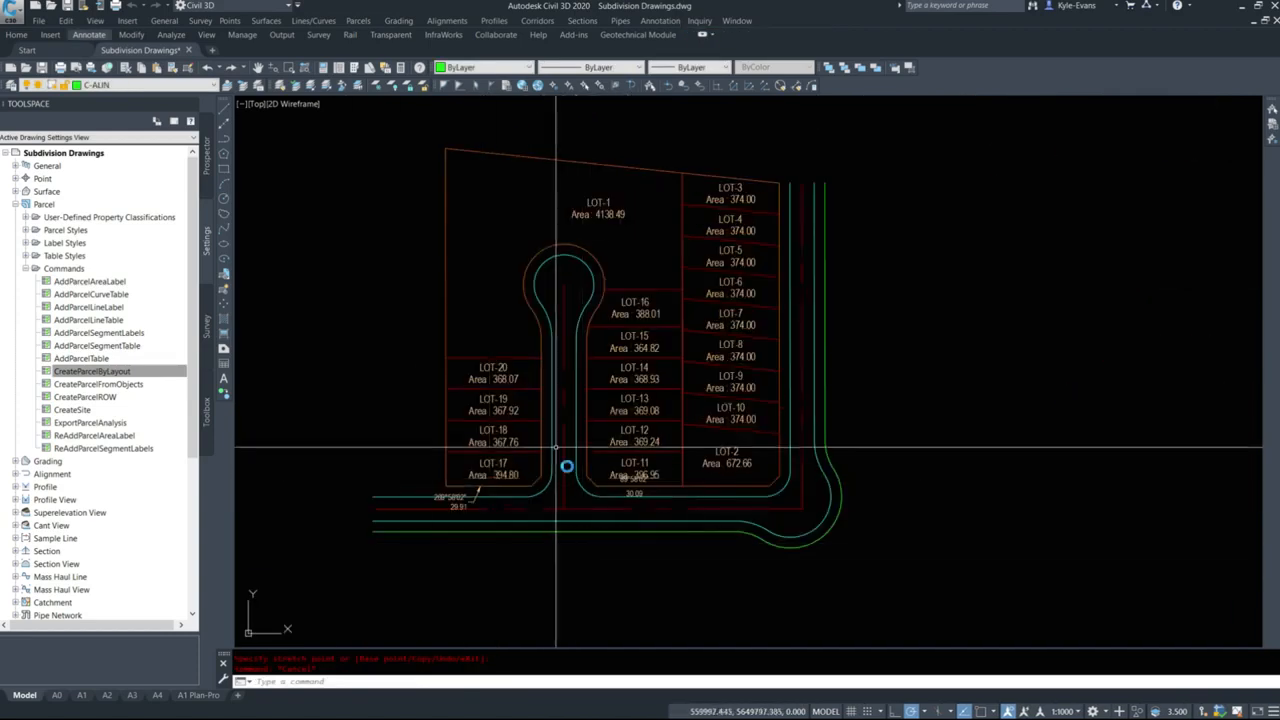
left_click(358, 21)
left_click(395, 37)
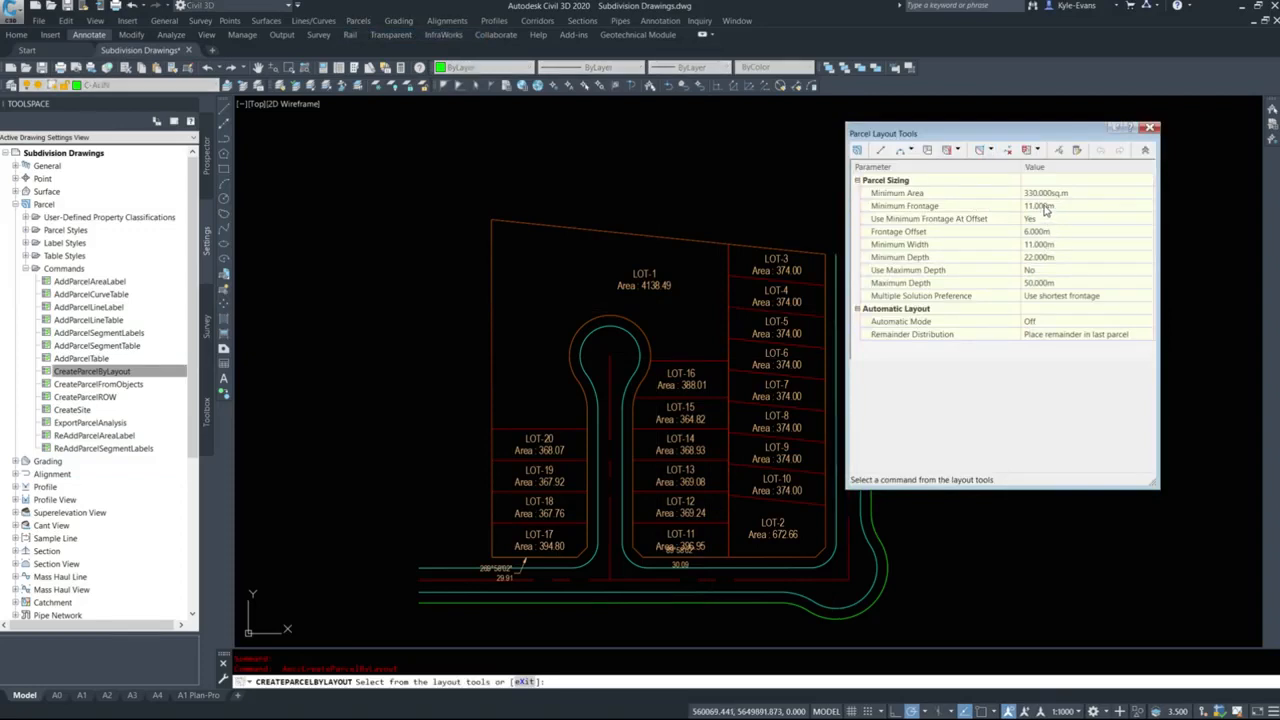
left_click(990, 150)
left_click(957, 150)
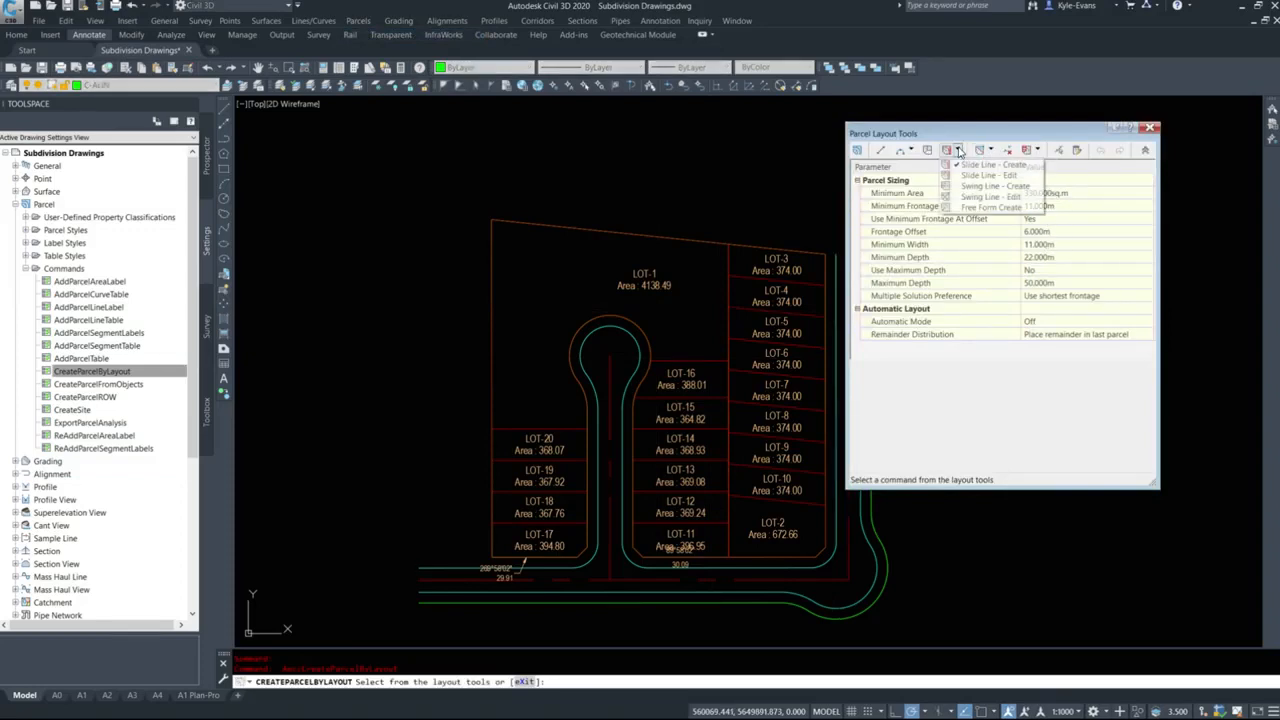
left_click(975, 165)
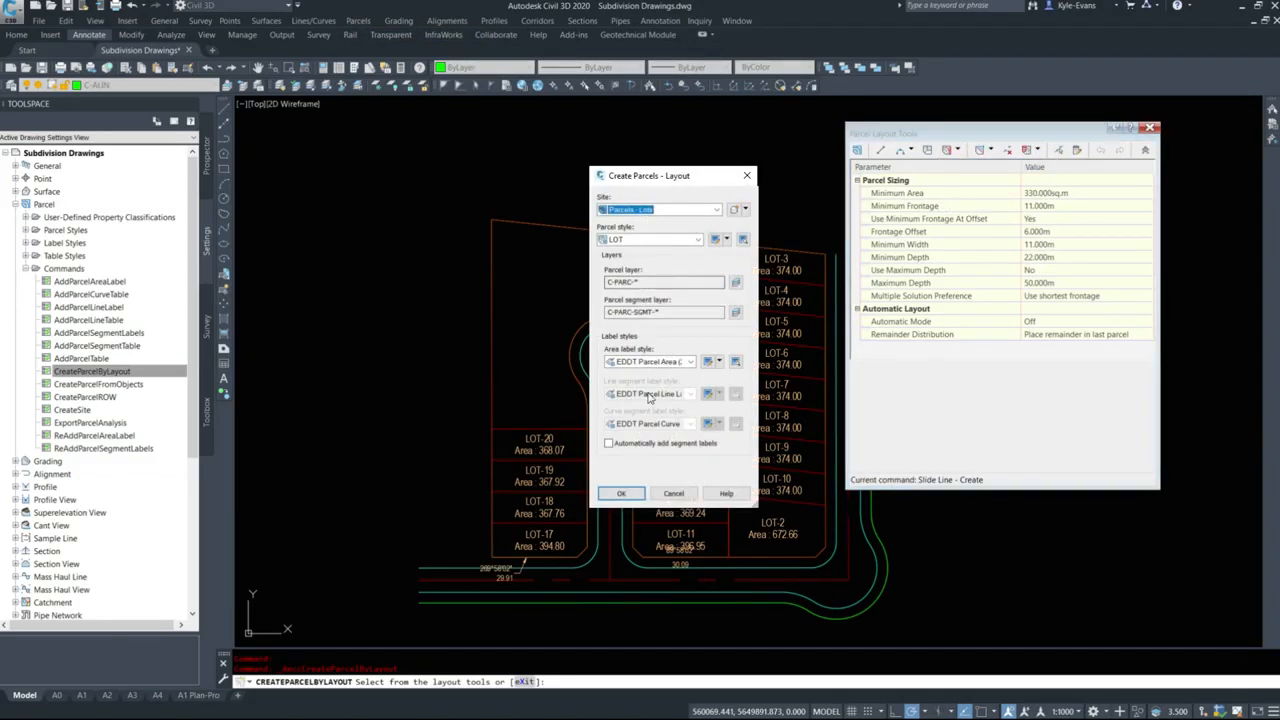
left_click(621, 493)
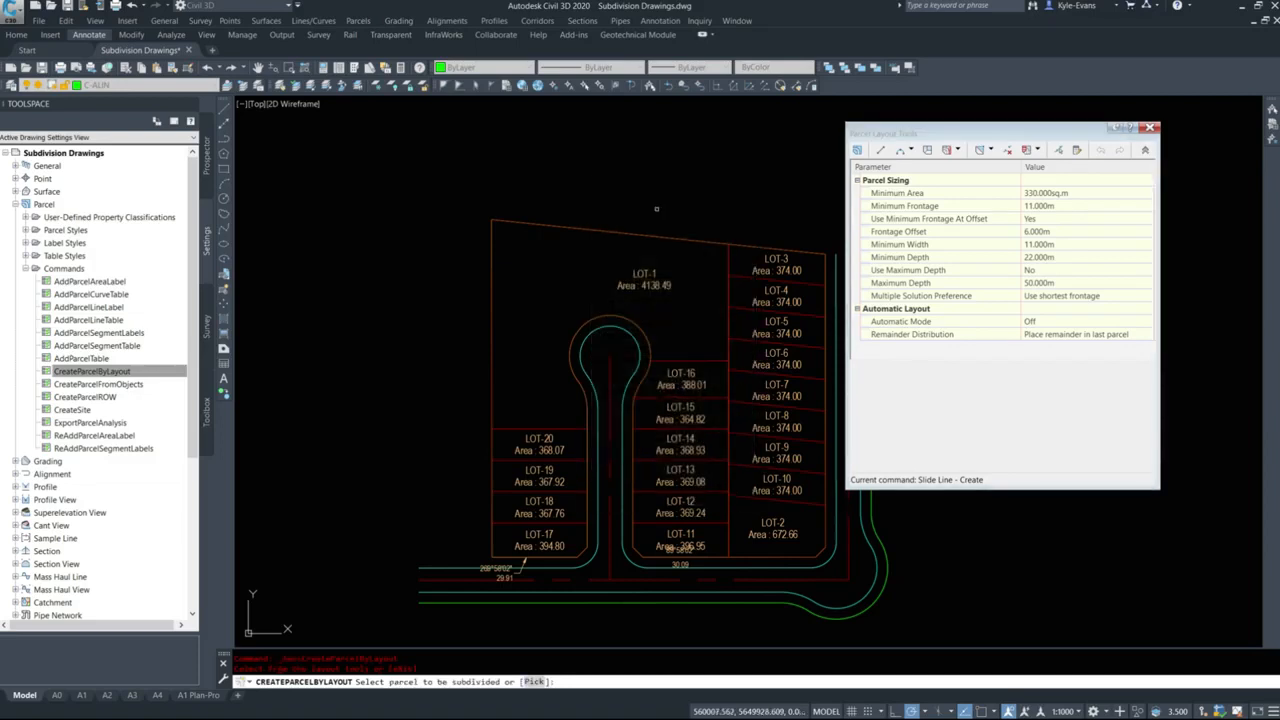
left_click(646, 284)
right_click(586, 407, "shift")
key("e")
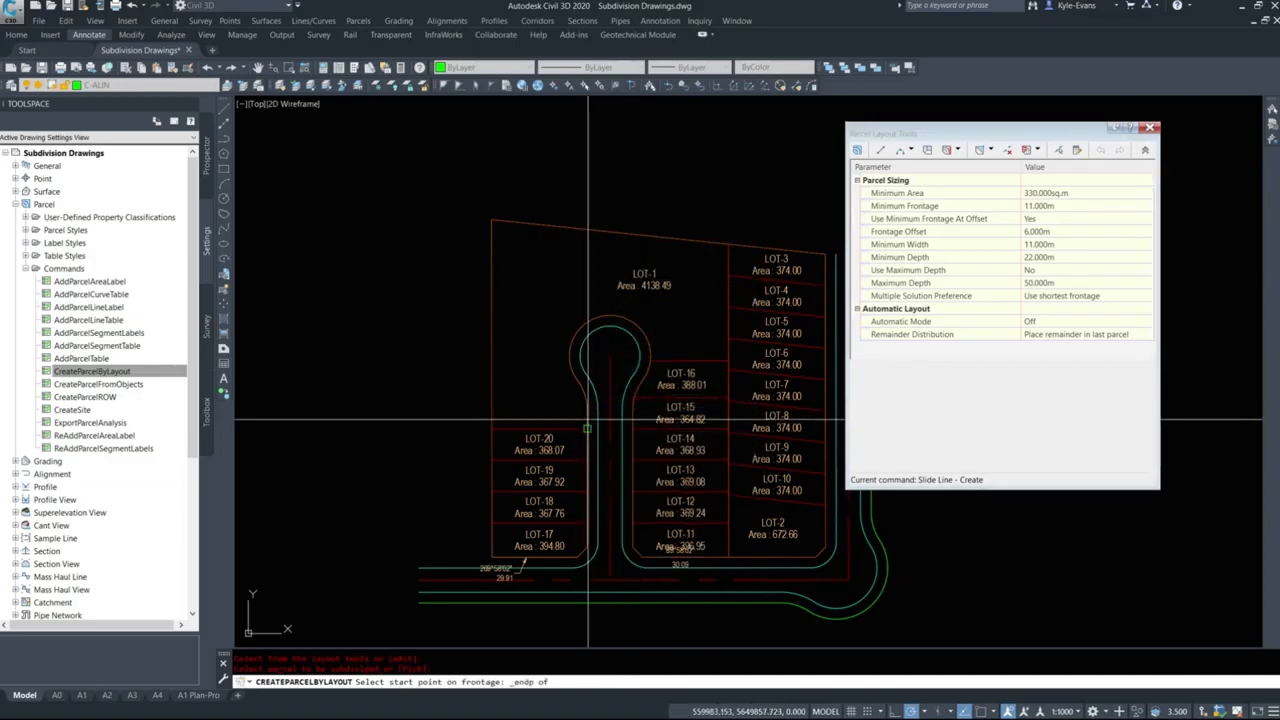
left_click(588, 428)
left_click(613, 316)
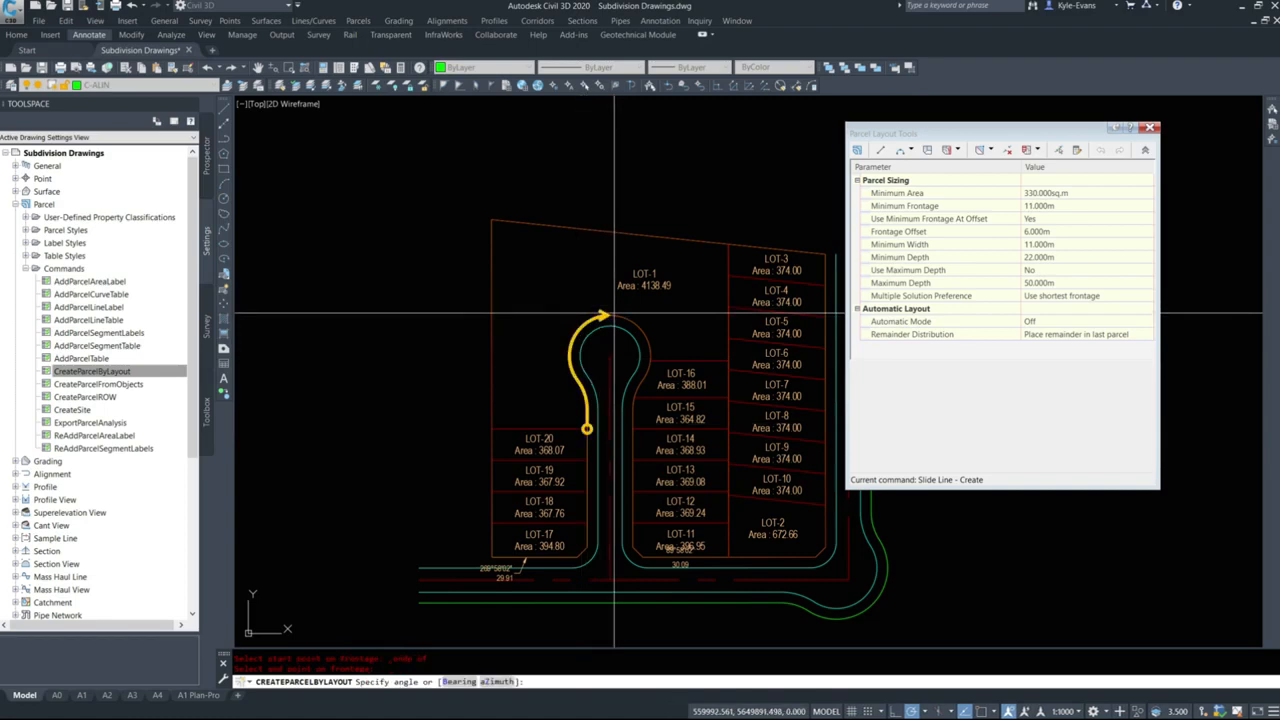
Orient the lot line by azimuth at 269d58'02" and accept the proposed lot directly north of LOT-20.
type("z")
key("Return")
type("269d58'02\"")
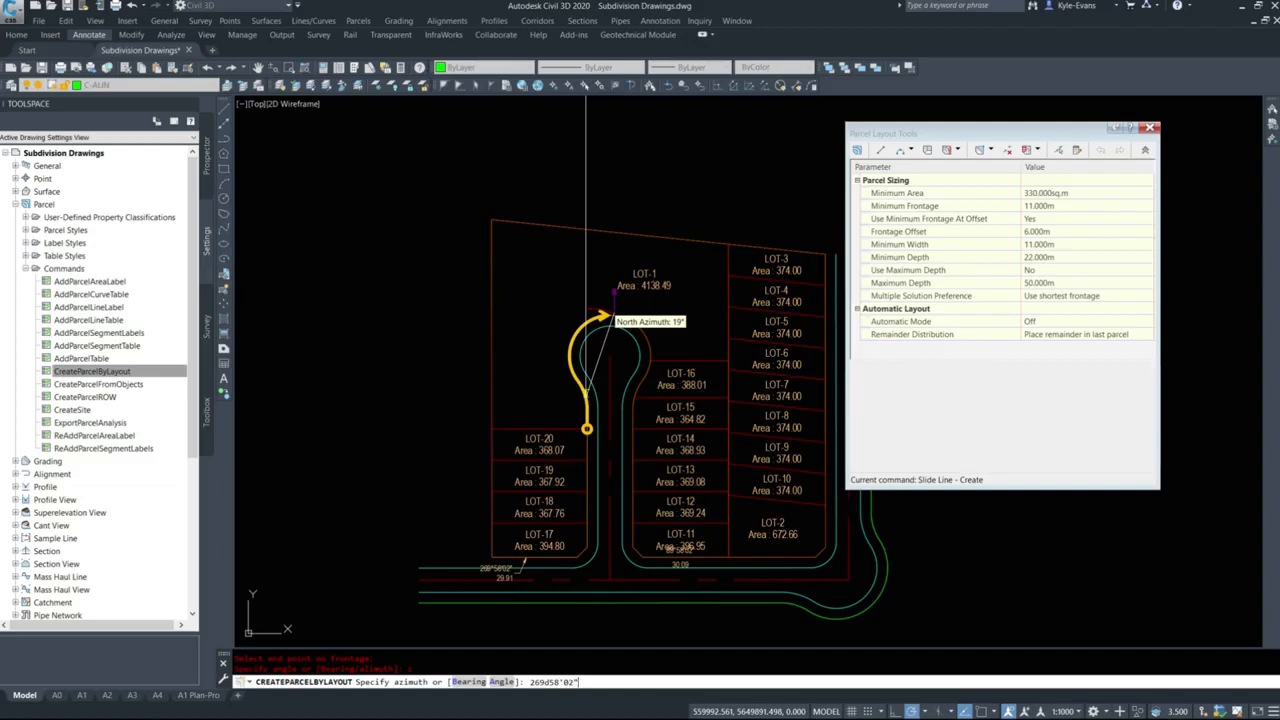
key("Return")
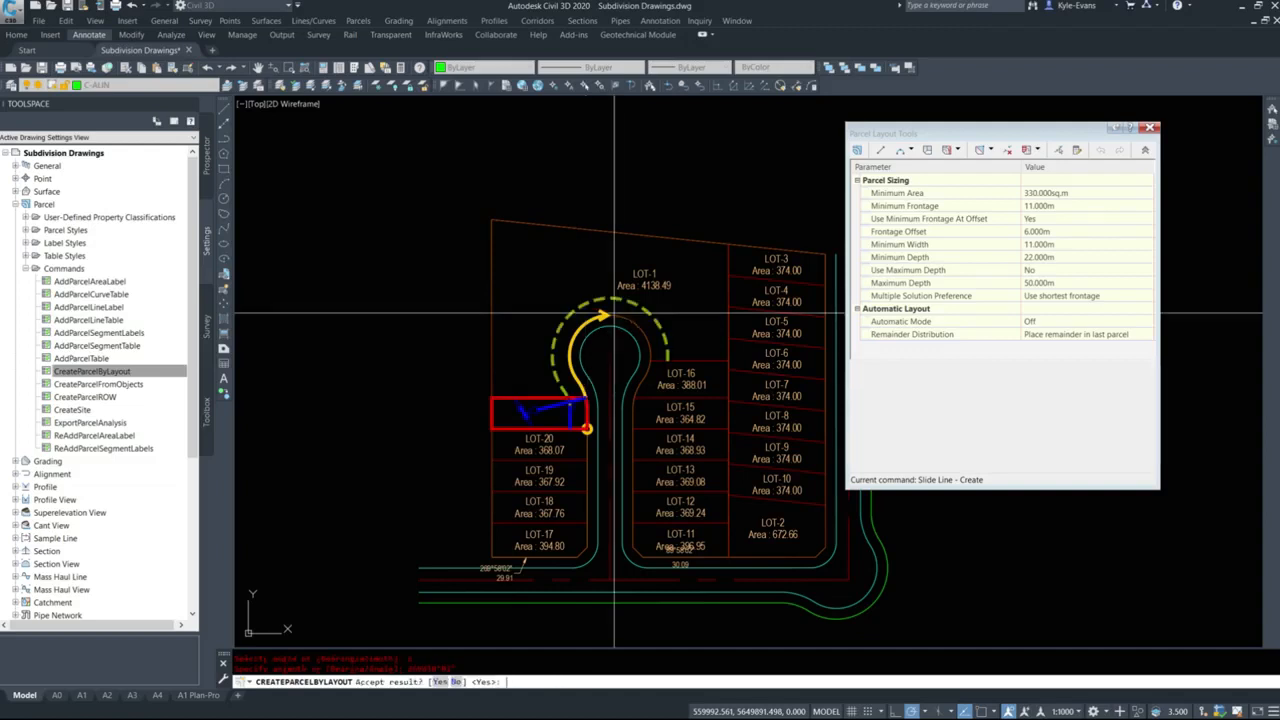
key("Return")
Set the minimum frontage and minimum width to 13 m, accept one lot north of LOT-21, and end the lot creation.
left_click(1063, 205)
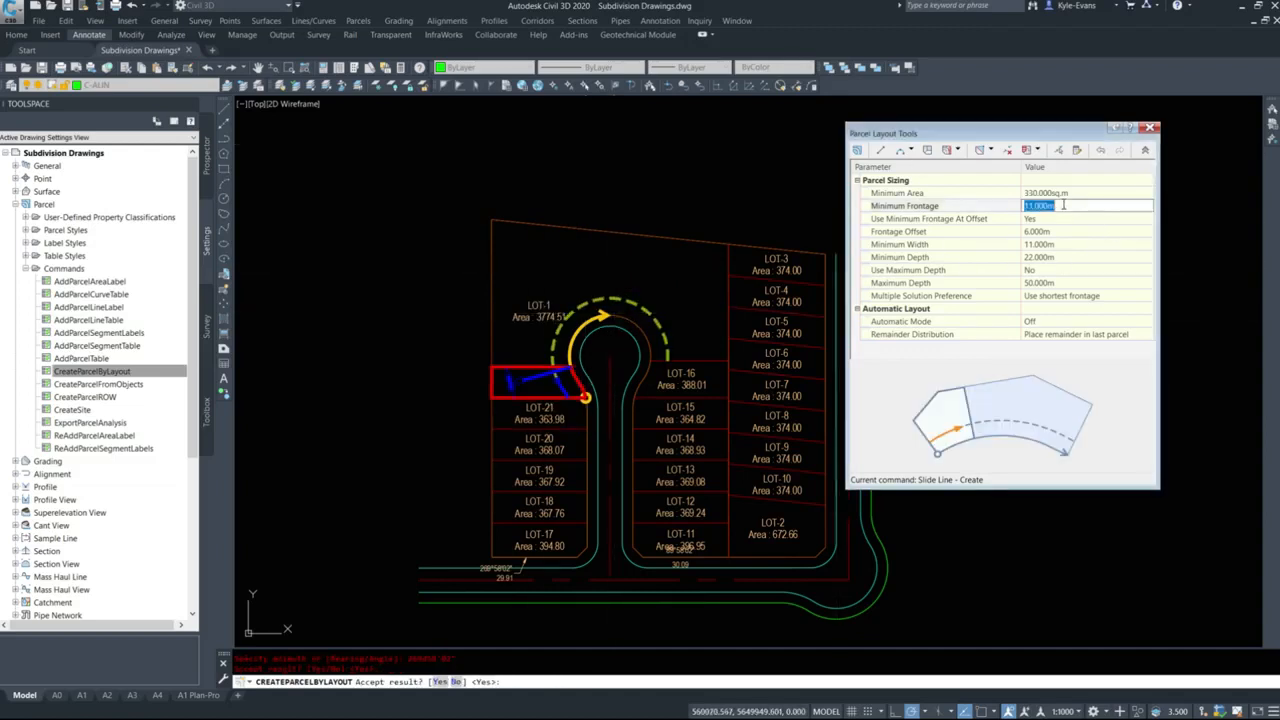
type("13")
left_click(1060, 244)
type("13")
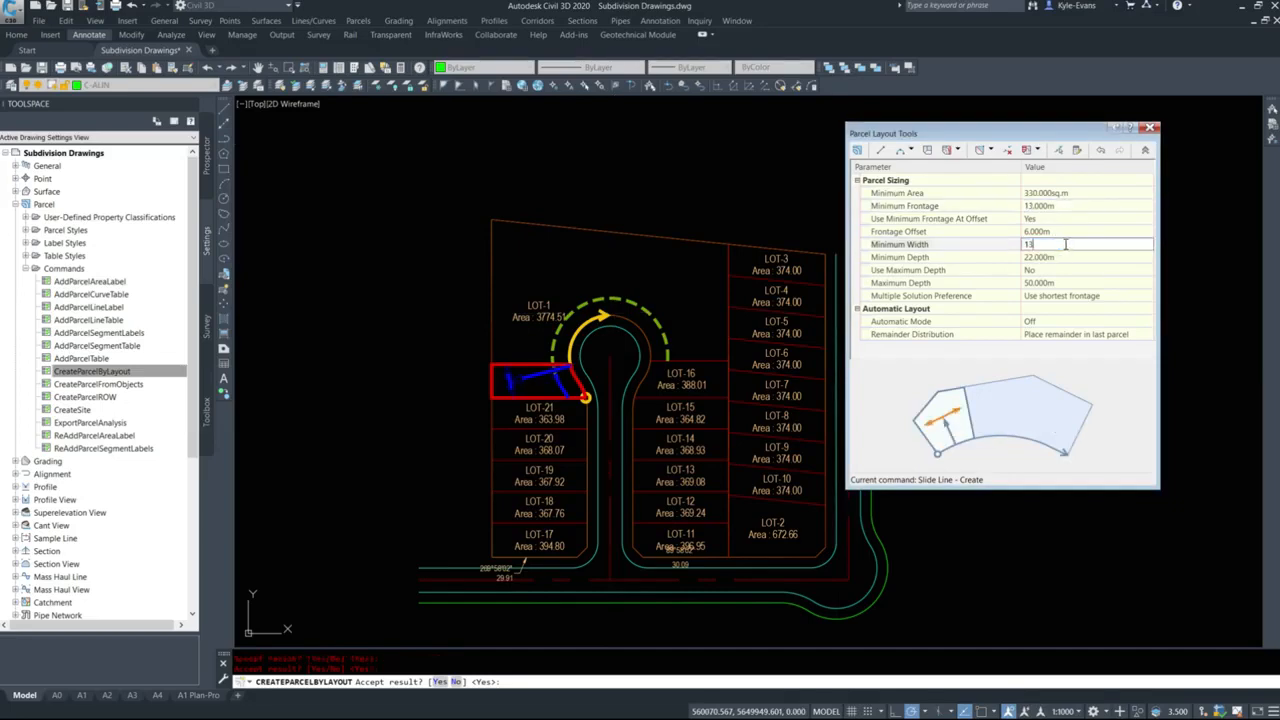
scroll(559, 283, "up", 4)
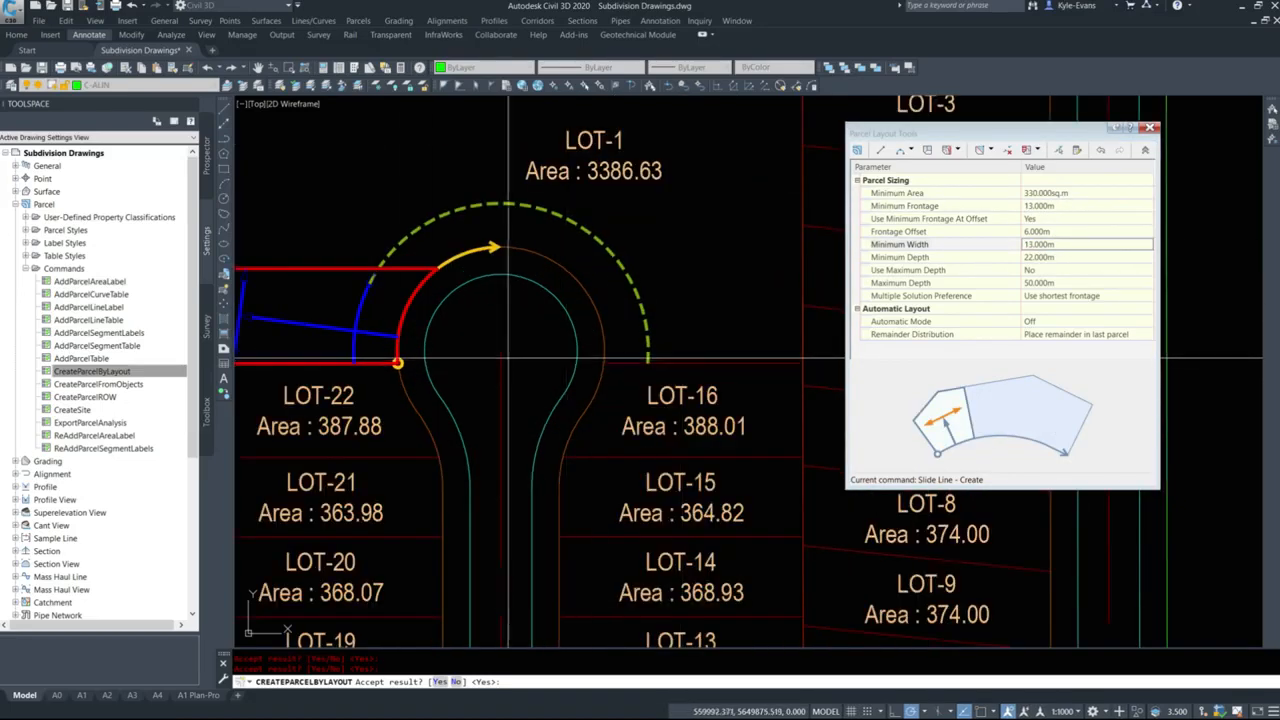
key("Escape")
scroll(580, 370, "down", 4)
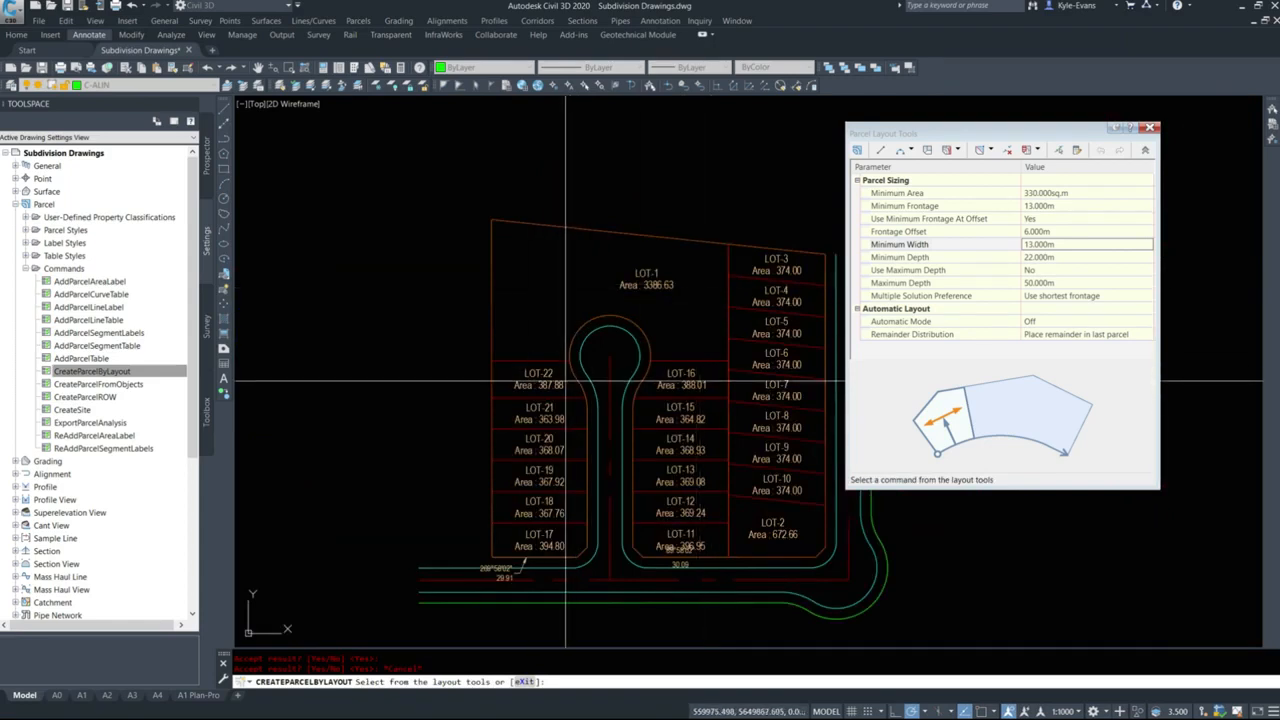
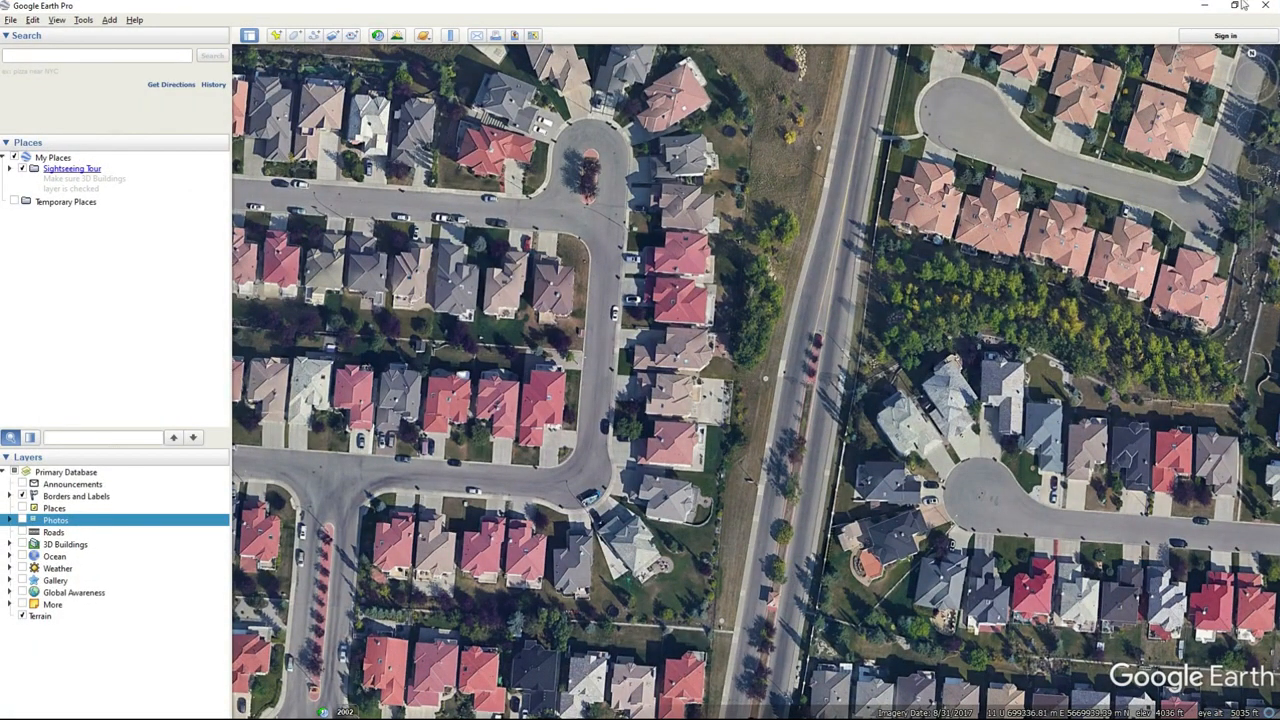
Measure the curb frontage of the pale-roofed lot northwest of the cul-de-sac bulb with the line ruler set to meters.
left_click_drag(652, 275, 684, 319)
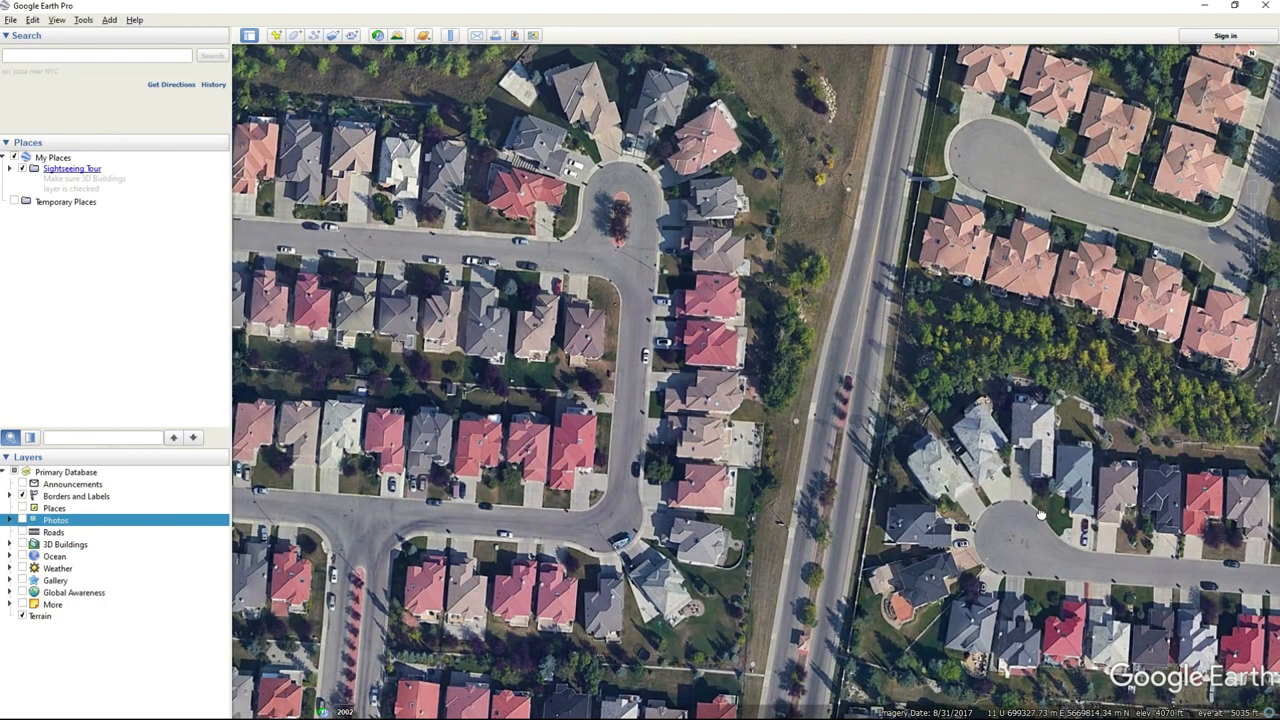
left_click_drag(1061, 622, 740, 523)
scroll(714, 446, "up", 5)
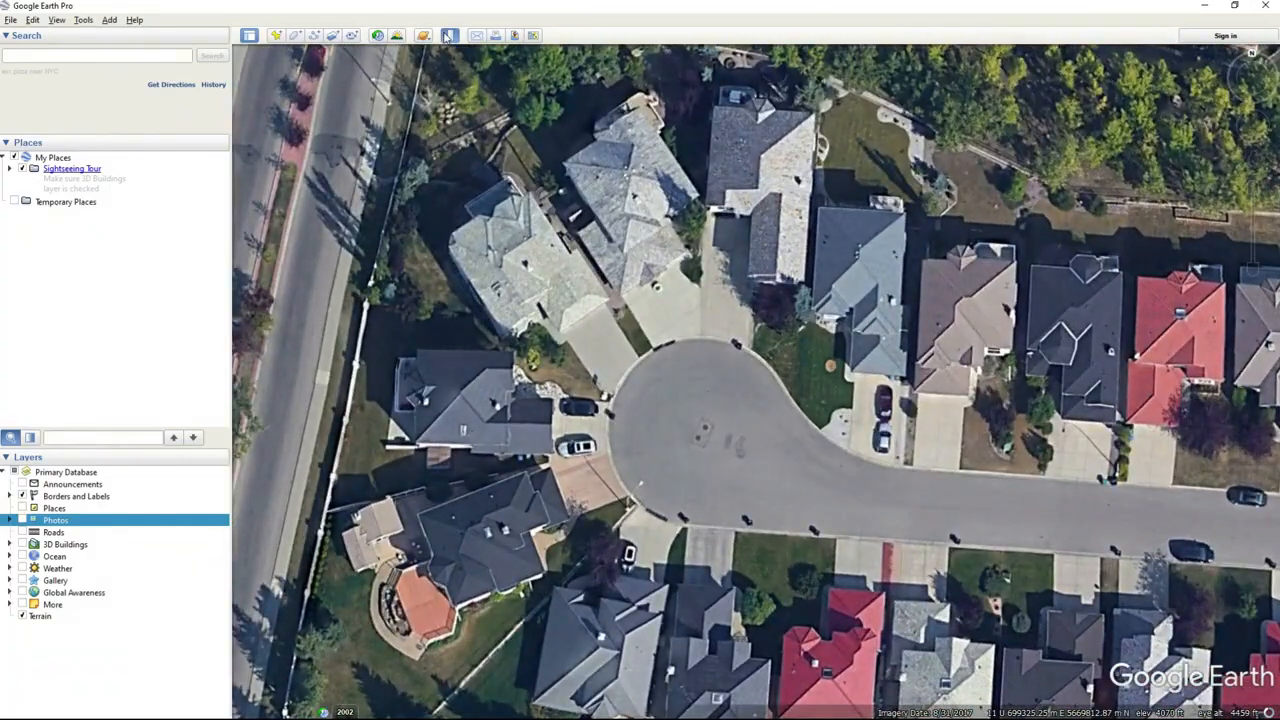
left_click(449, 35)
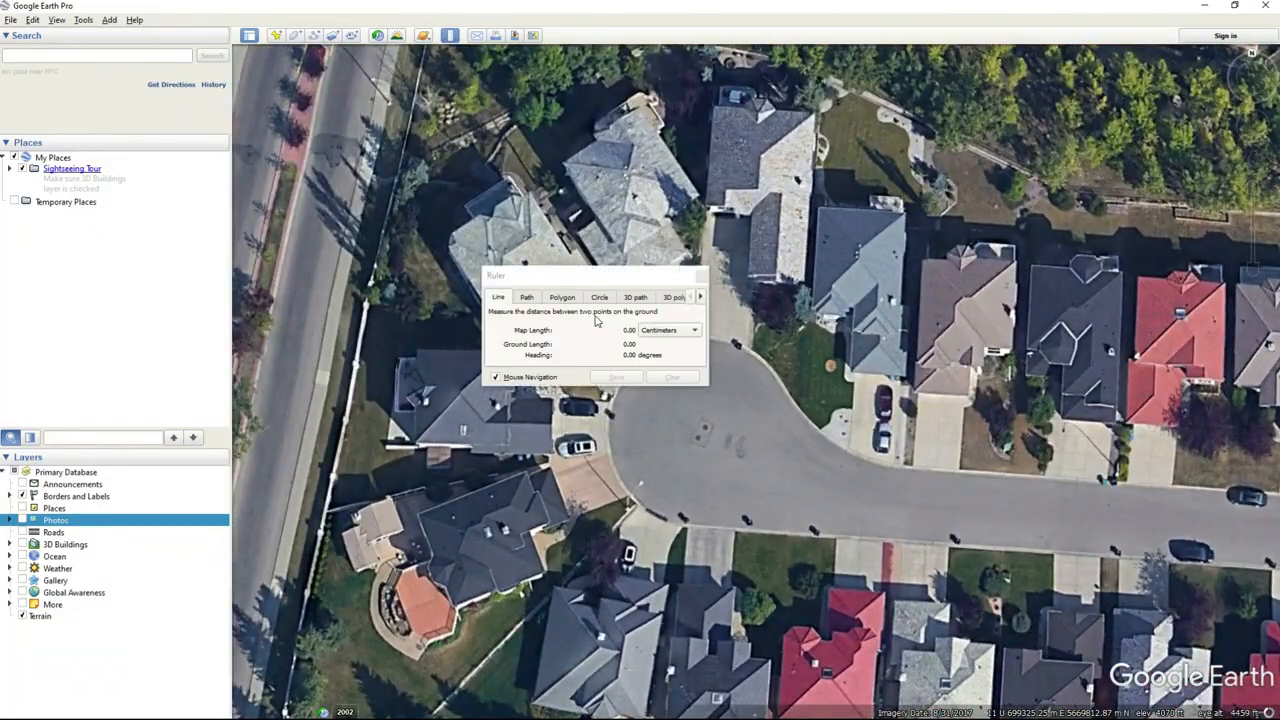
left_click_drag(610, 285, 420, 141)
left_click(477, 196)
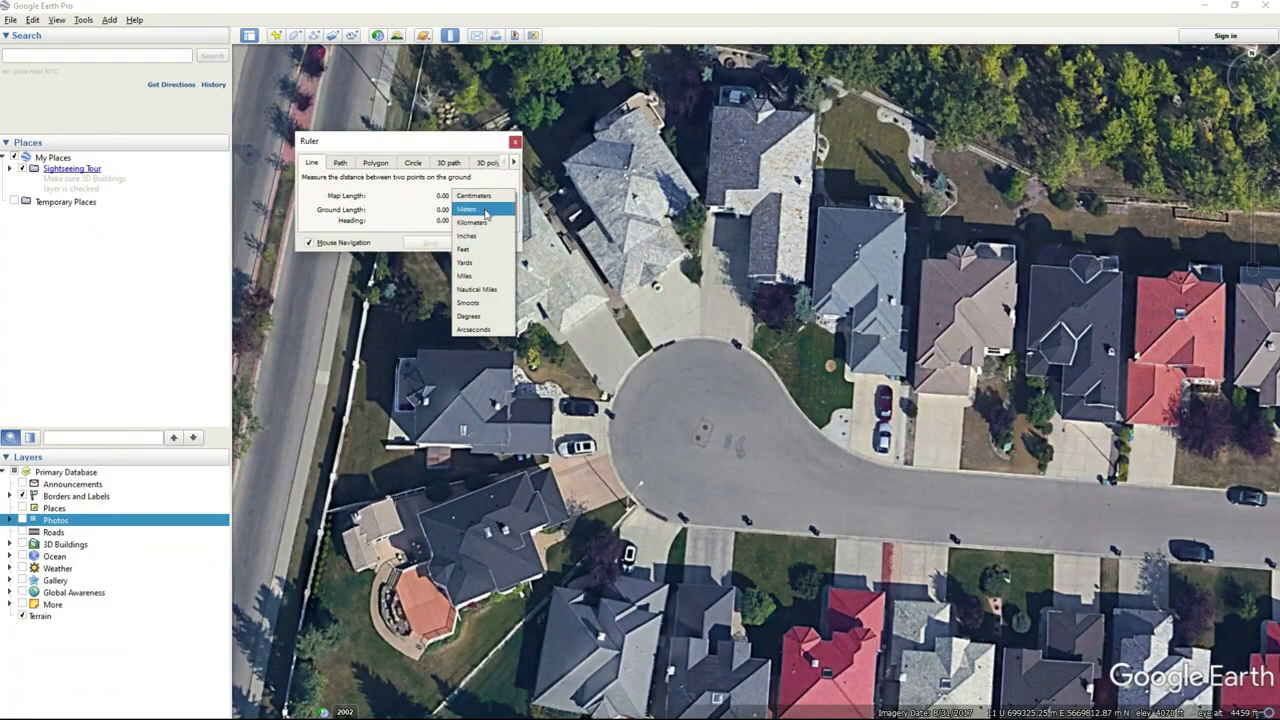
left_click(470, 221)
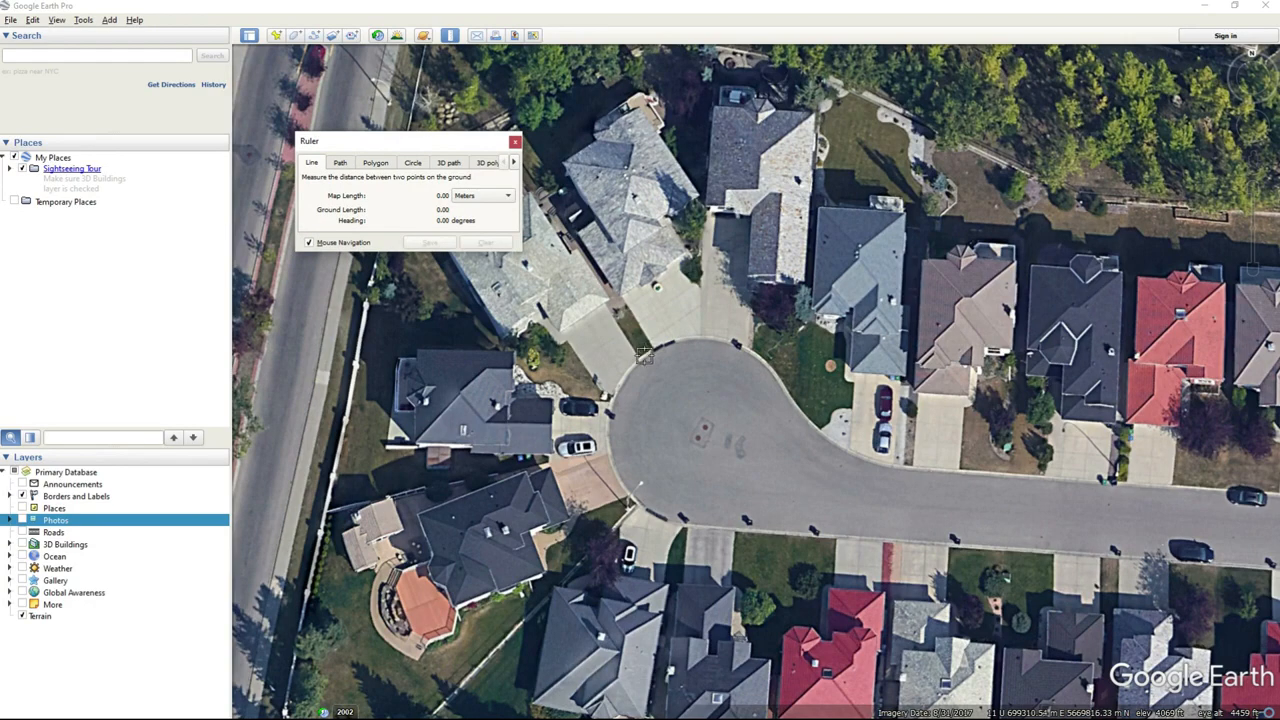
left_click(645, 356)
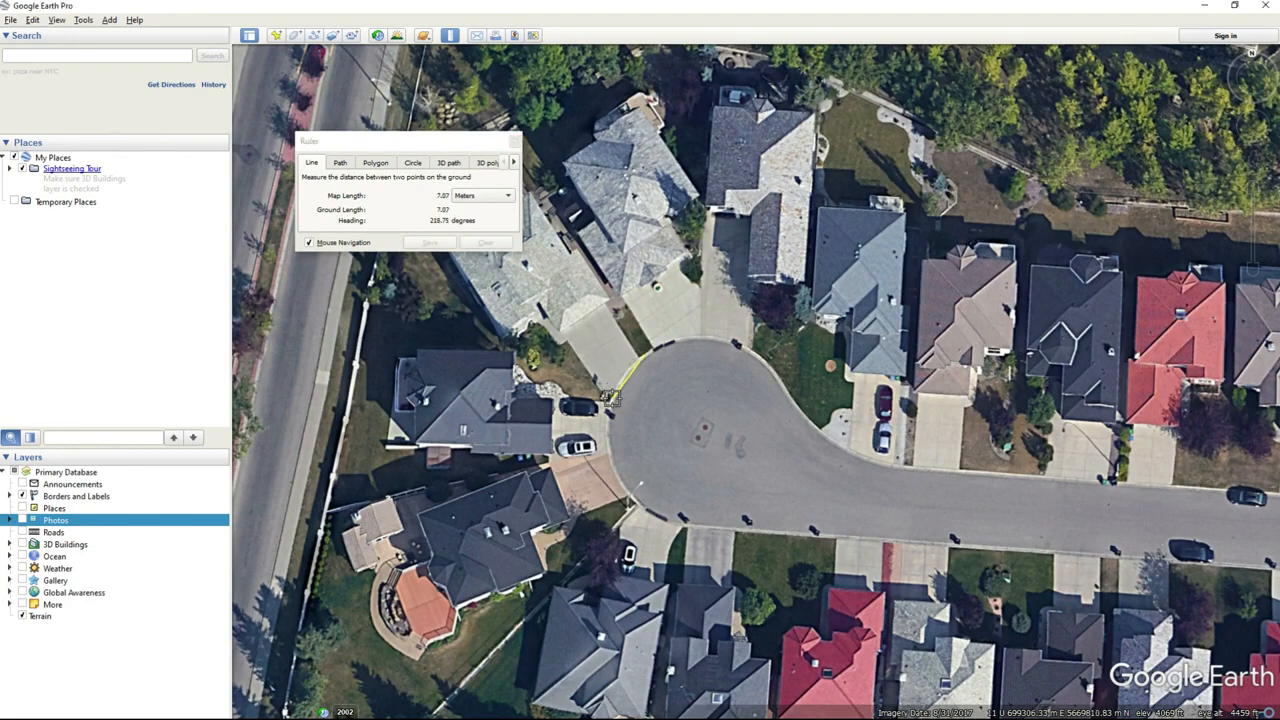
left_click(610, 398)
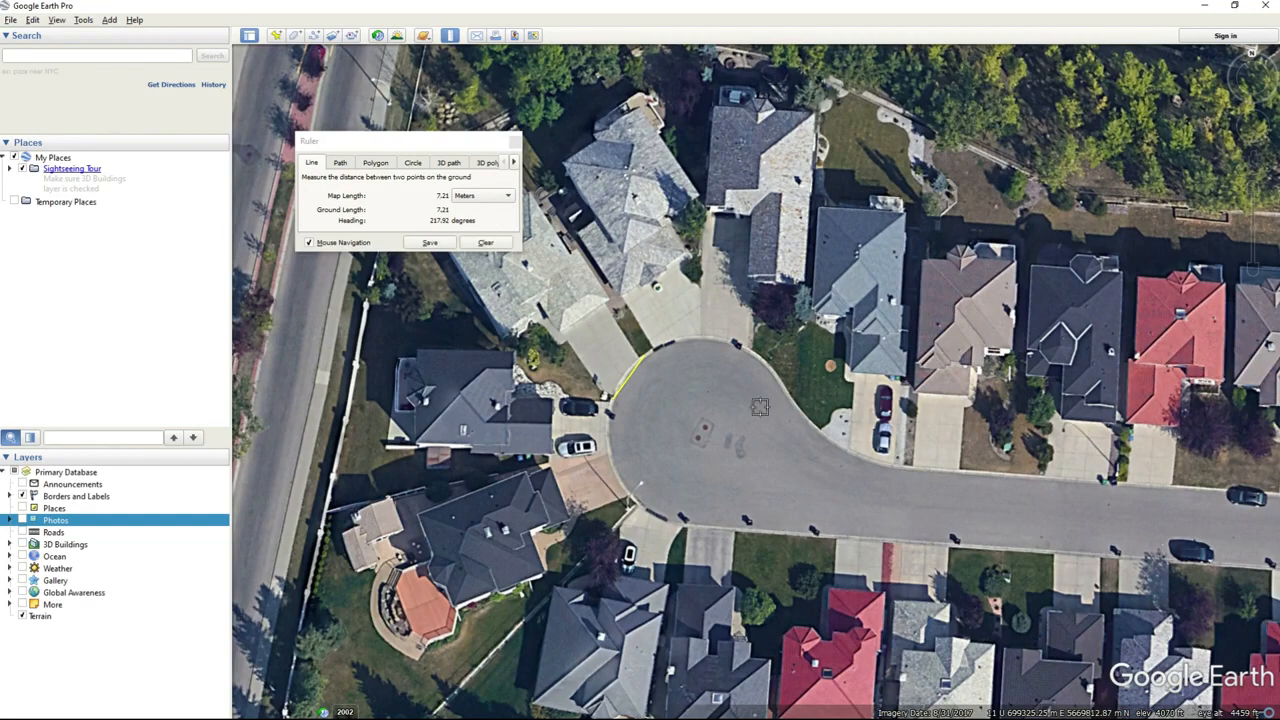
Measure the road frontage of the dark-roofed lot on the north side of the straight street, two houses west of the street's last lot.
mouse_move(1073, 508)
middle_mouse_down()
mouse_move(1014, 518)
mouse_move(1066, 523)
middle_mouse_up()
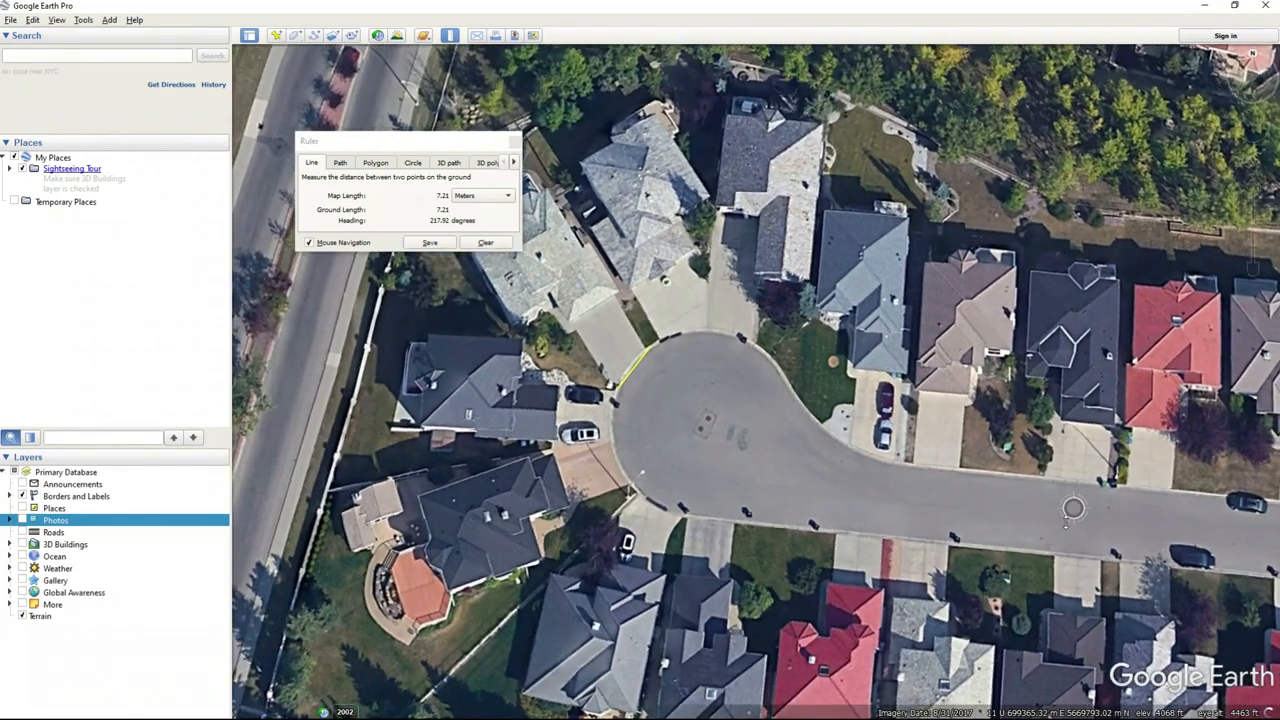
left_click_drag(1073, 508, 856, 472)
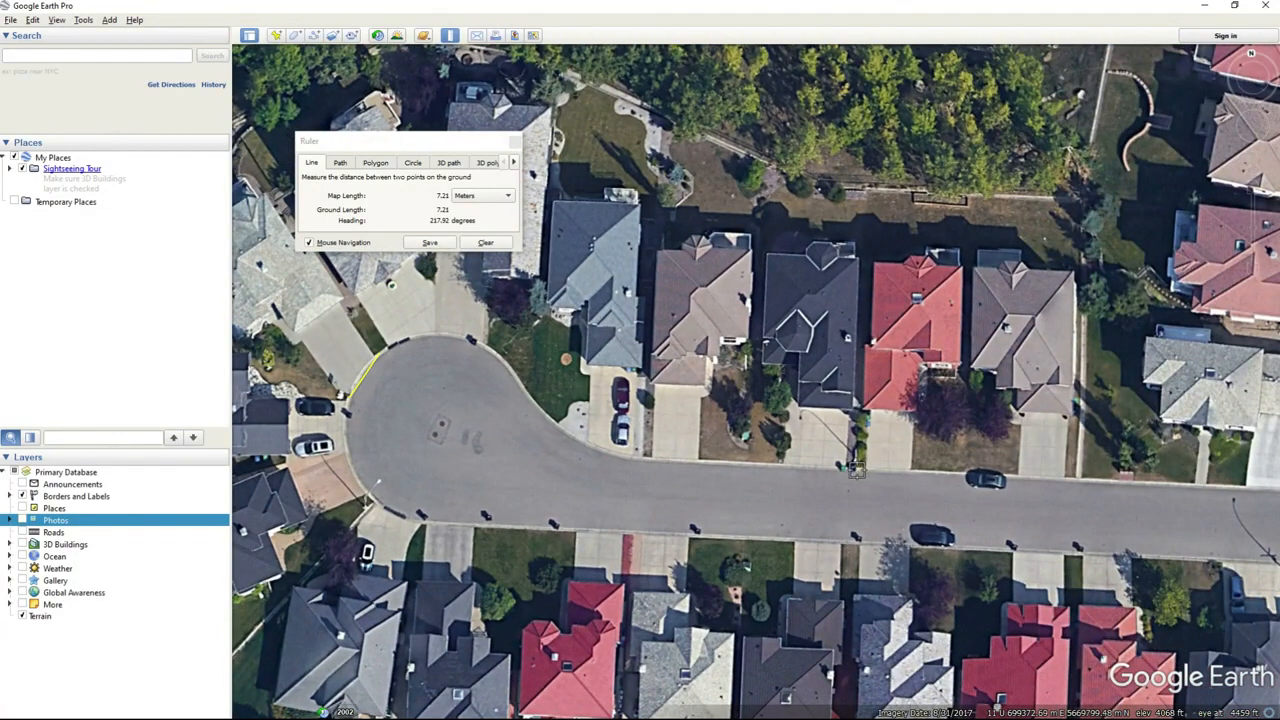
left_click(855, 468)
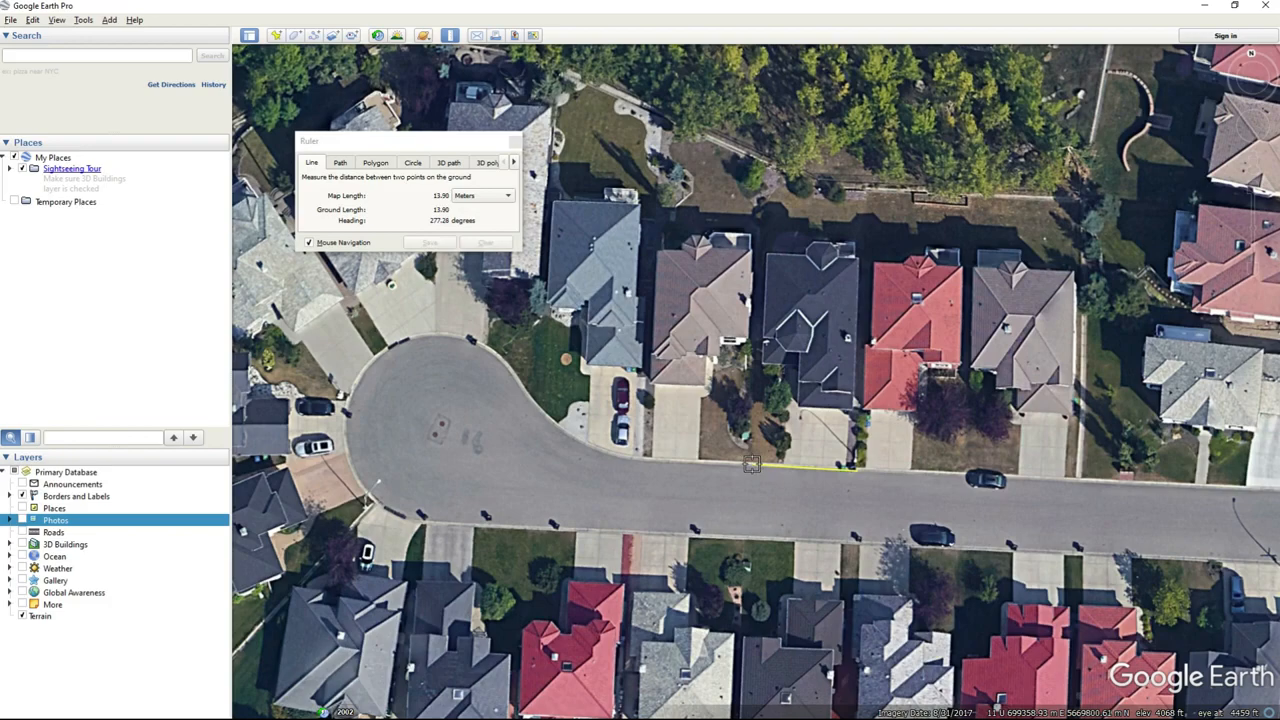
left_click(752, 465)
Measure the area of the pale-roofed lot northwest of the cul-de-sac bulb by tracing its boundary as a ruler polygon.
scroll(908, 458, "down", 4)
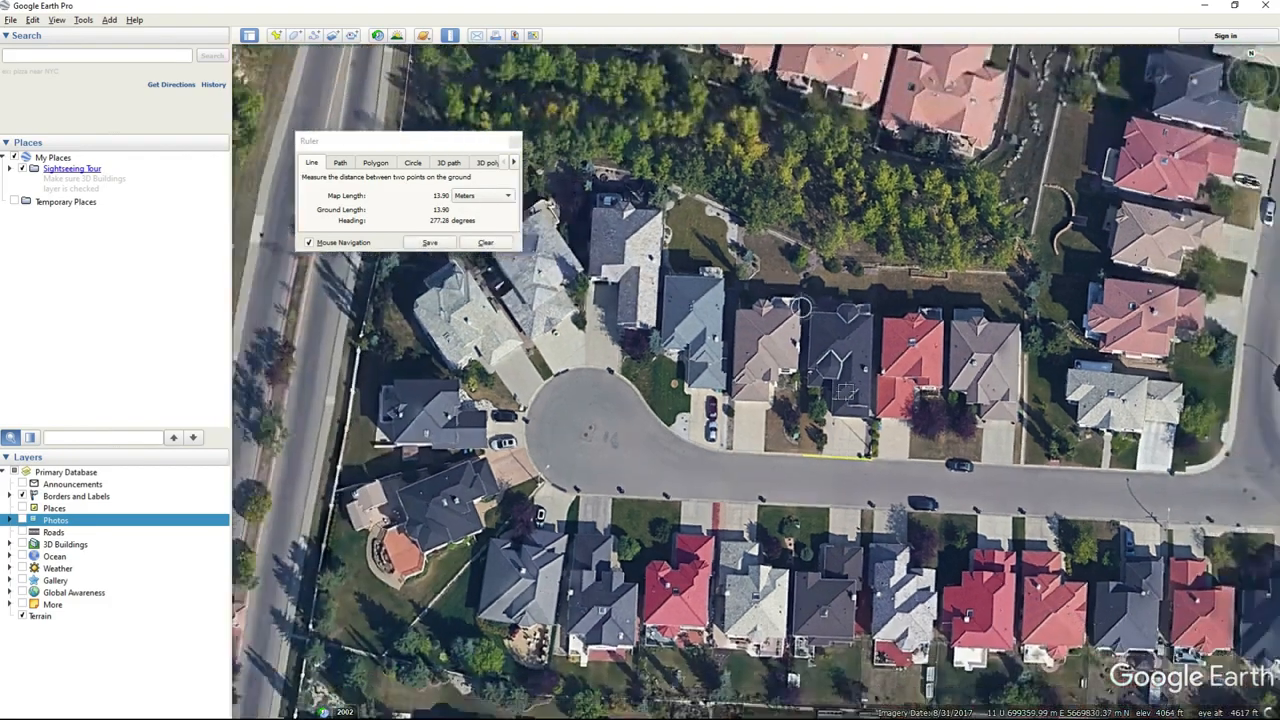
mouse_move(980, 494)
middle_mouse_down()
mouse_move(940, 494)
mouse_move(980, 494)
middle_mouse_up()
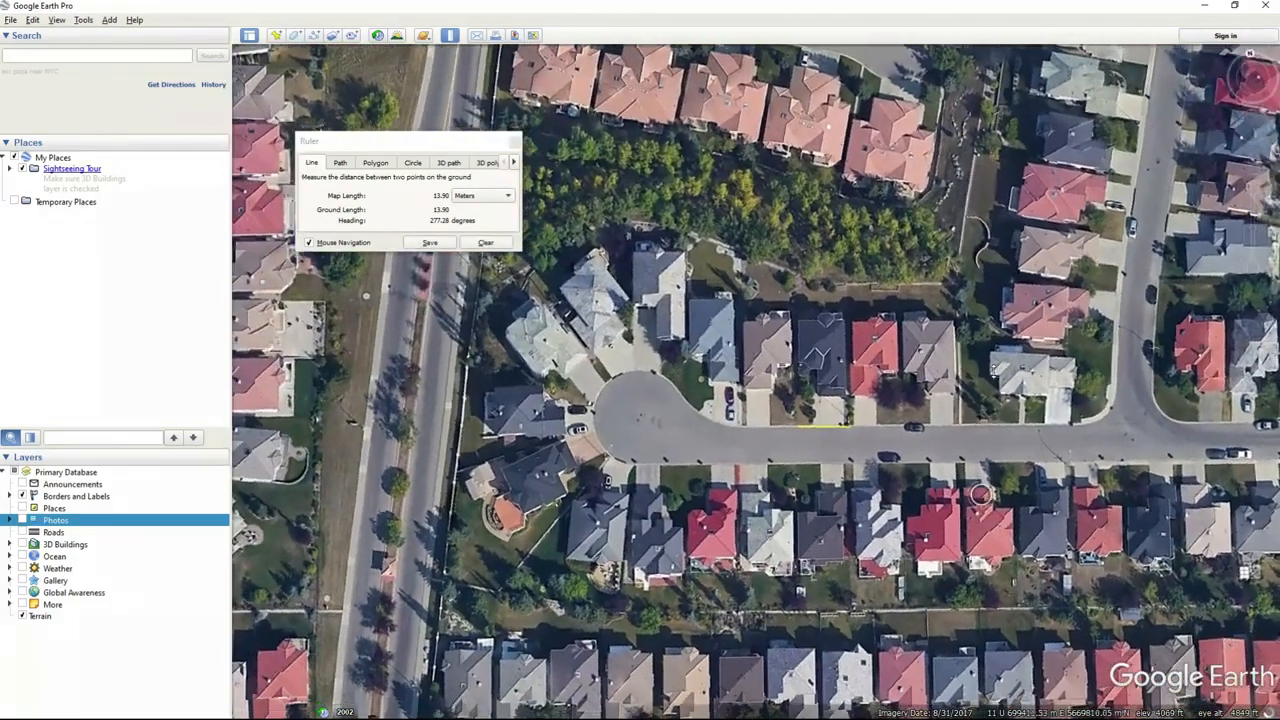
mouse_move(980, 494)
left_mouse_down()
mouse_move(942, 546)
mouse_move(988, 470)
left_mouse_up()
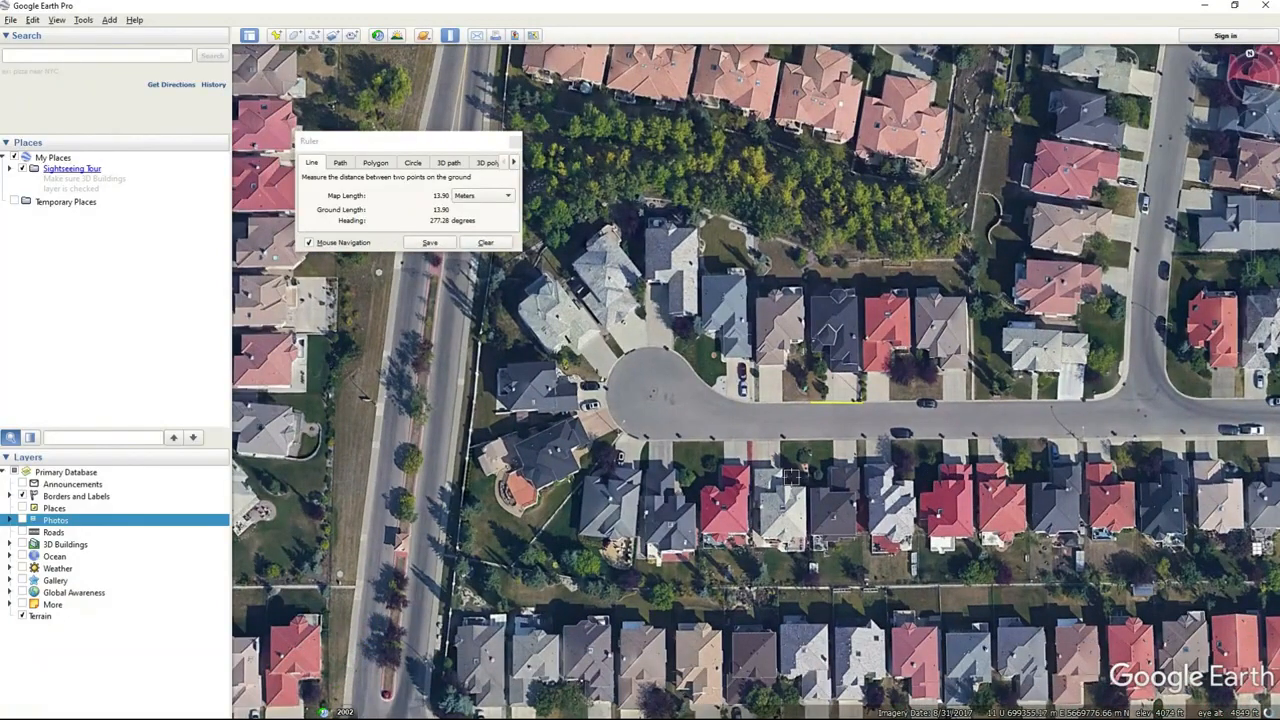
middle_click_drag(784, 489, 778, 488)
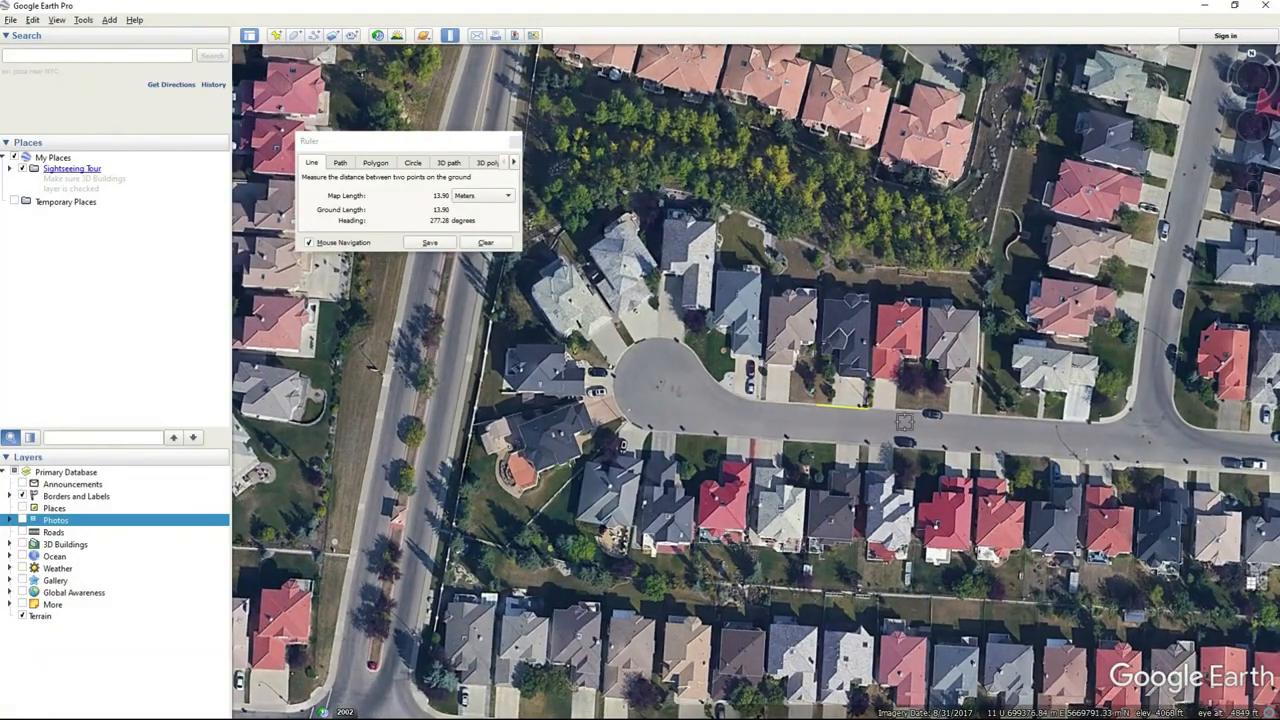
scroll(904, 421, "up", 2)
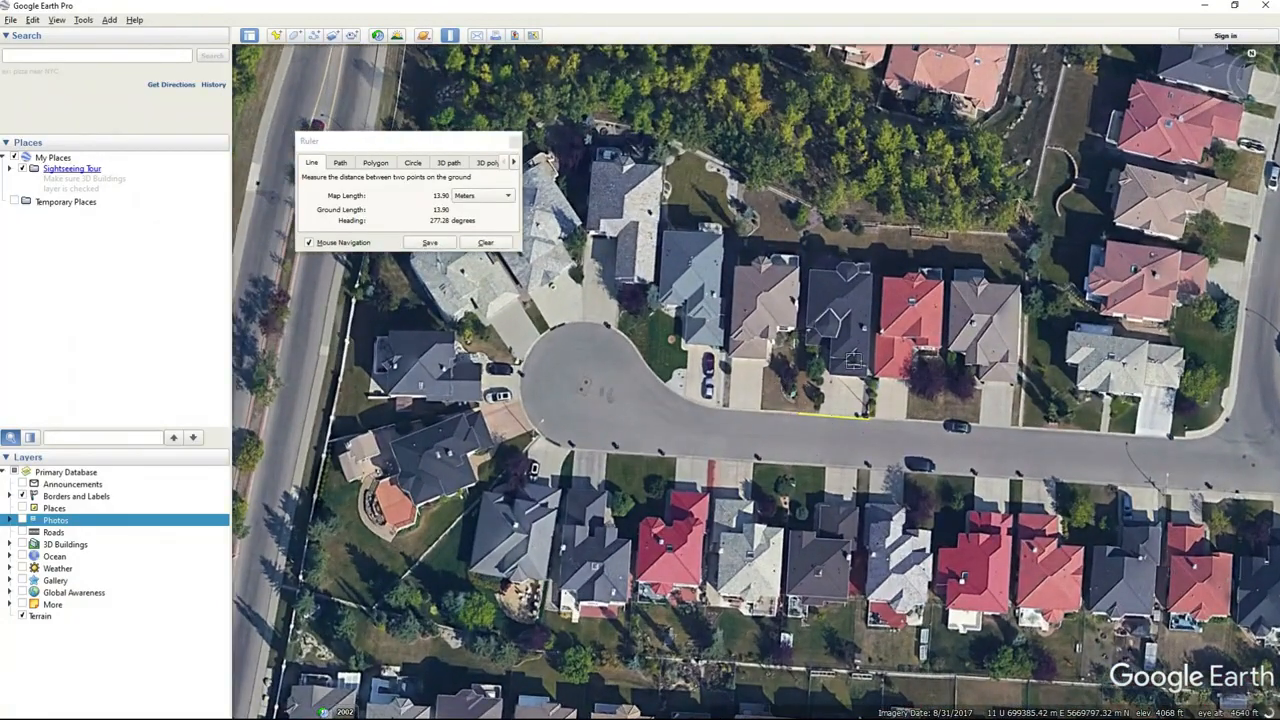
mouse_move(537, 328)
middle_mouse_down()
mouse_move(608, 357)
mouse_move(556, 290)
mouse_move(522, 320)
middle_mouse_up()
left_click_drag(592, 342, 770, 402)
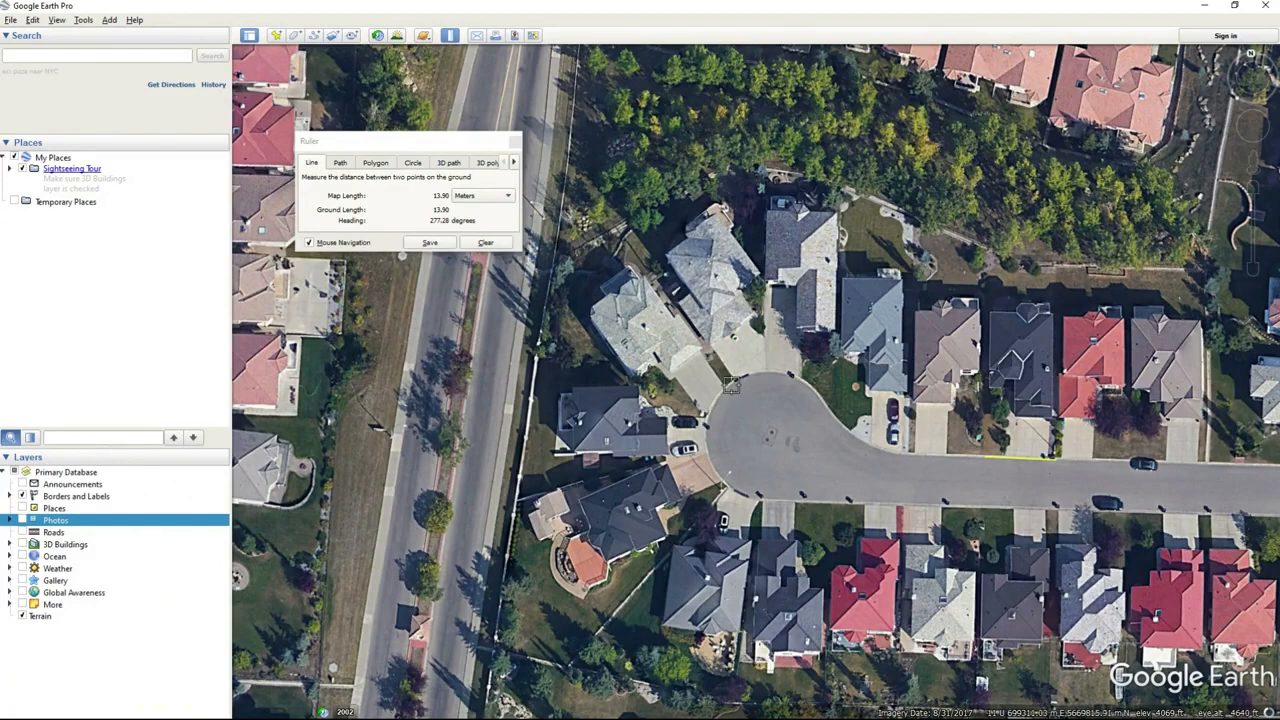
left_click(375, 162)
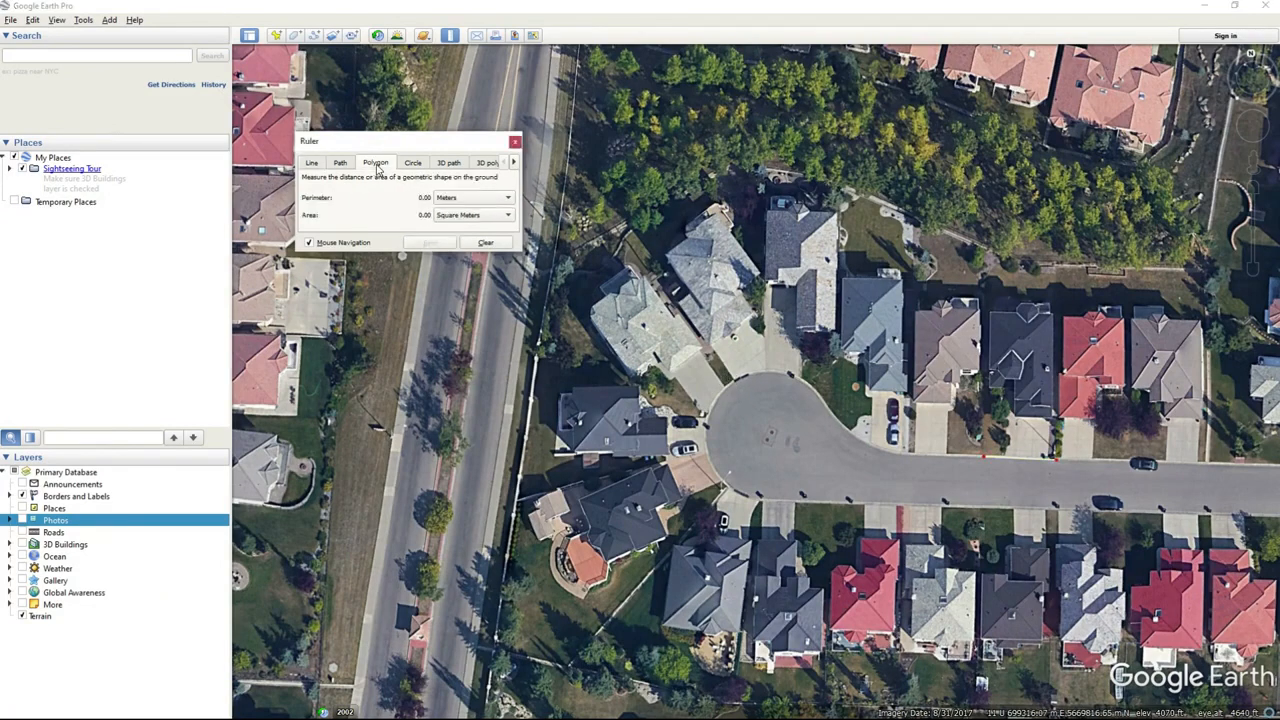
left_click(616, 226)
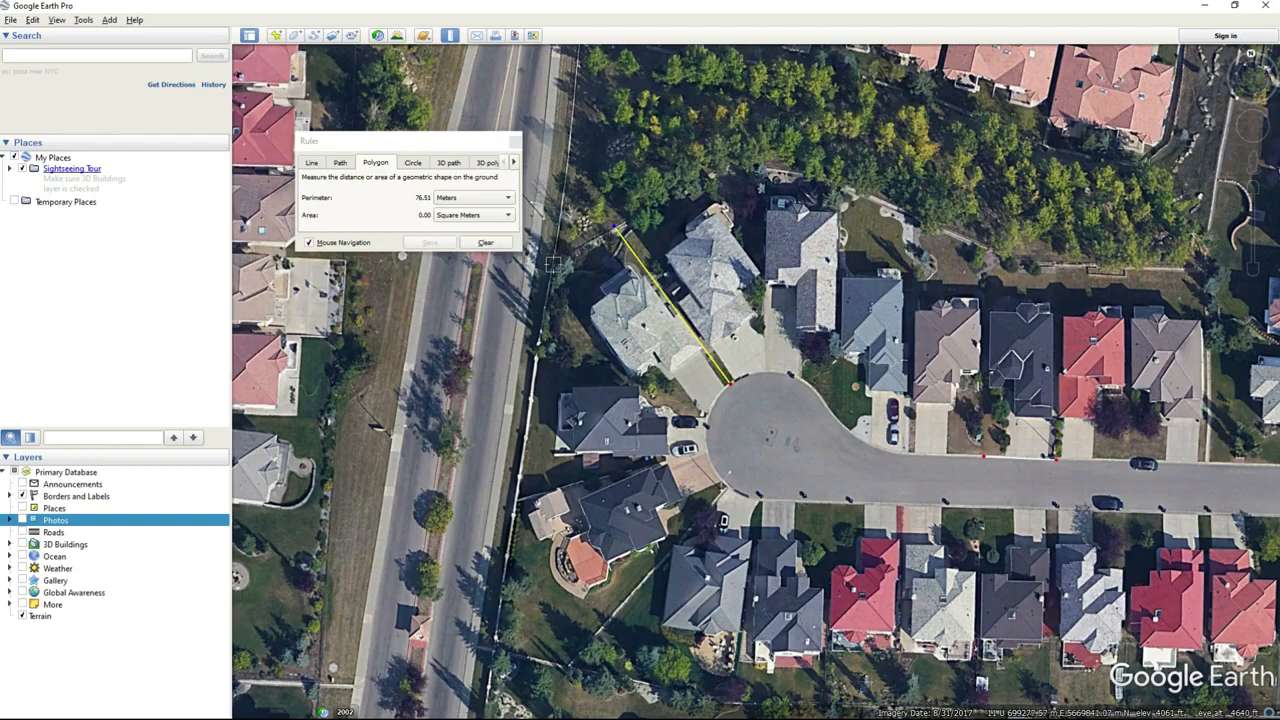
left_click(555, 264)
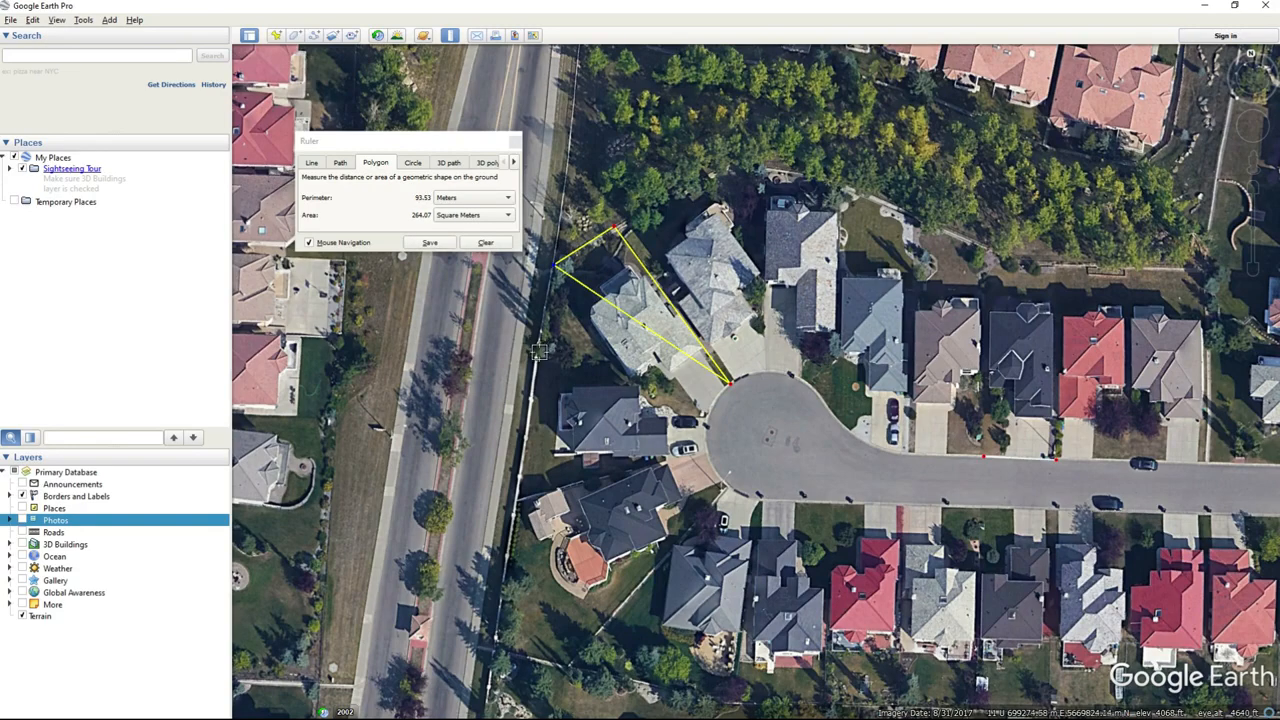
left_click(538, 351)
left_click(705, 415)
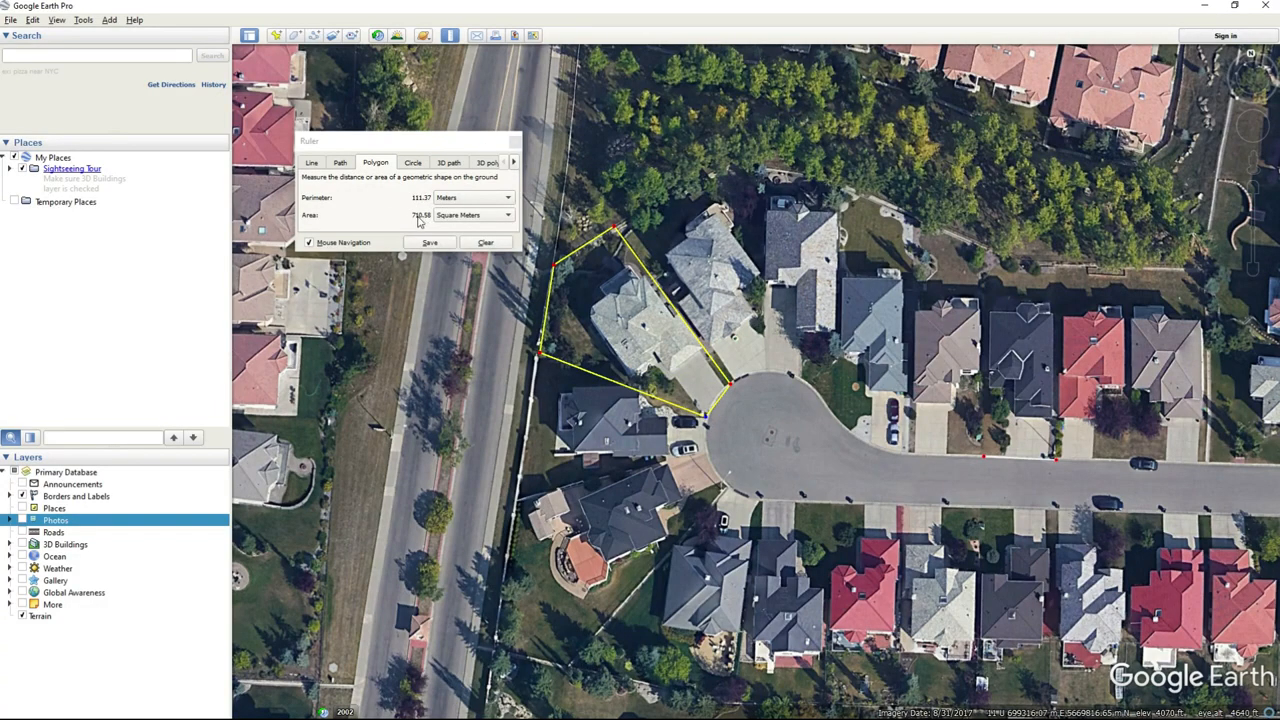
Clear the bulb lot polygon and trace the dark-roofed lot north of the straight street to measure its area.
left_click(495, 246)
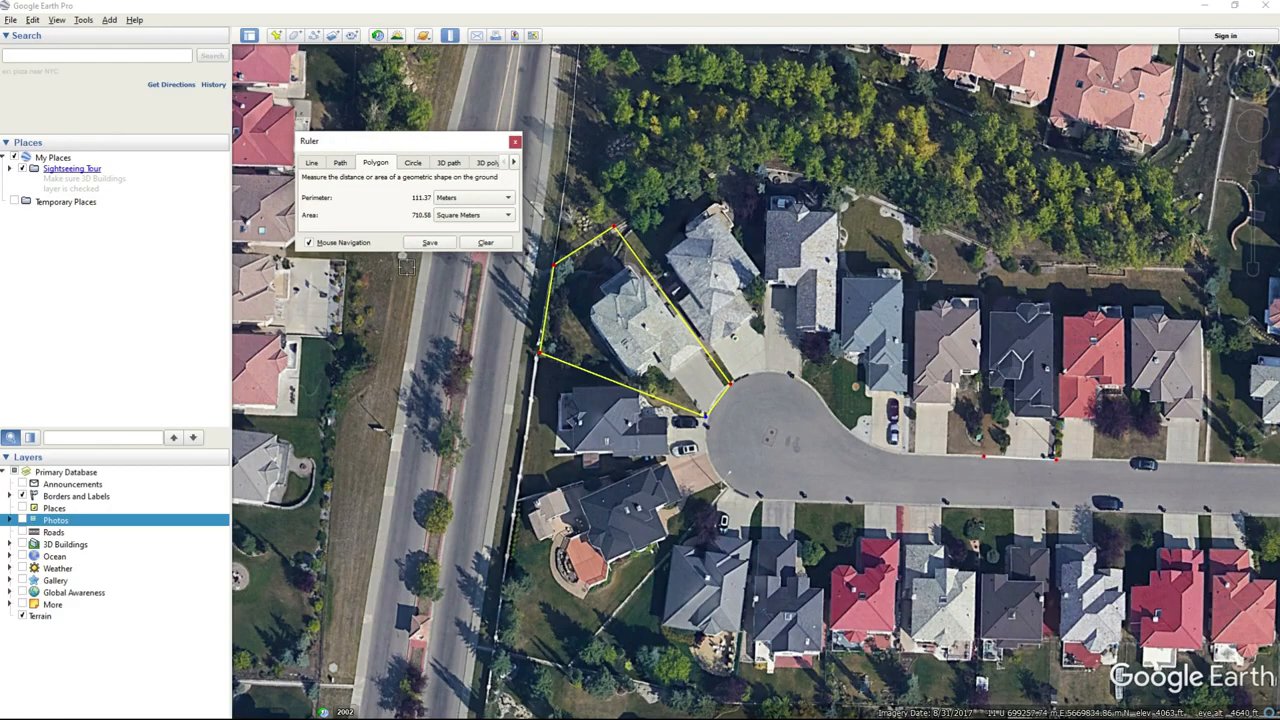
left_click(486, 243)
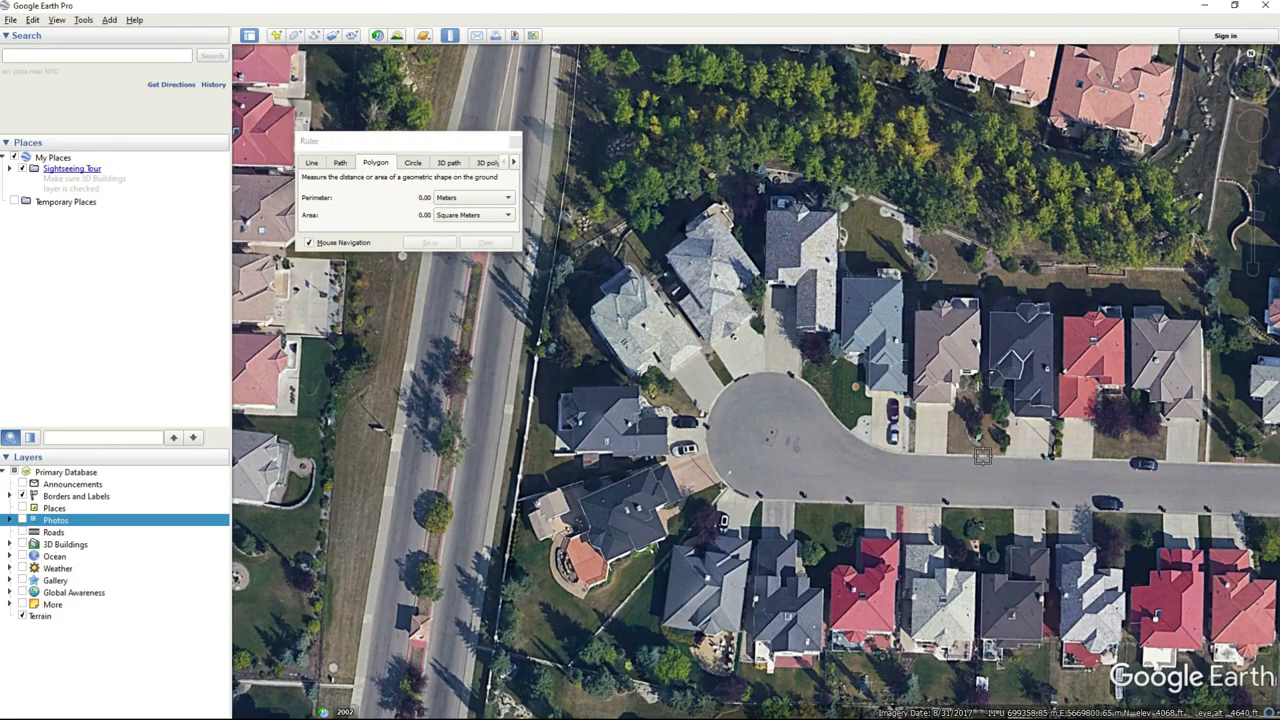
left_click(983, 249)
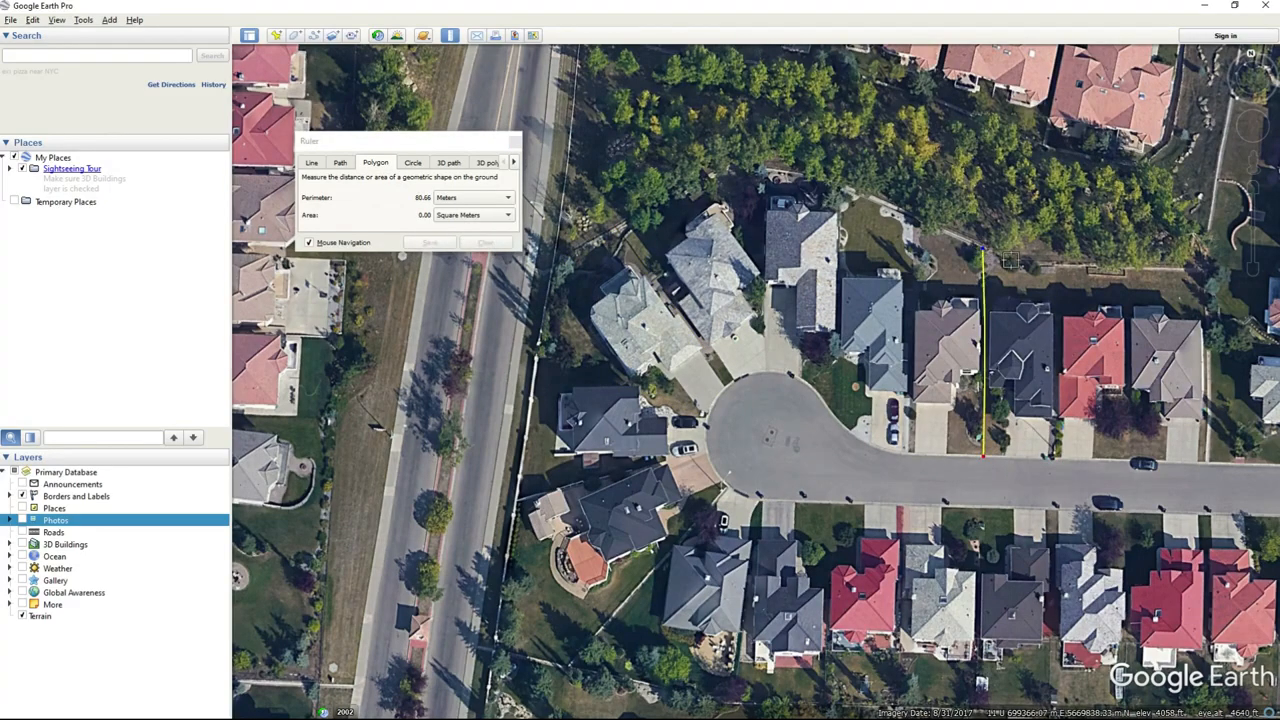
left_click(1012, 261)
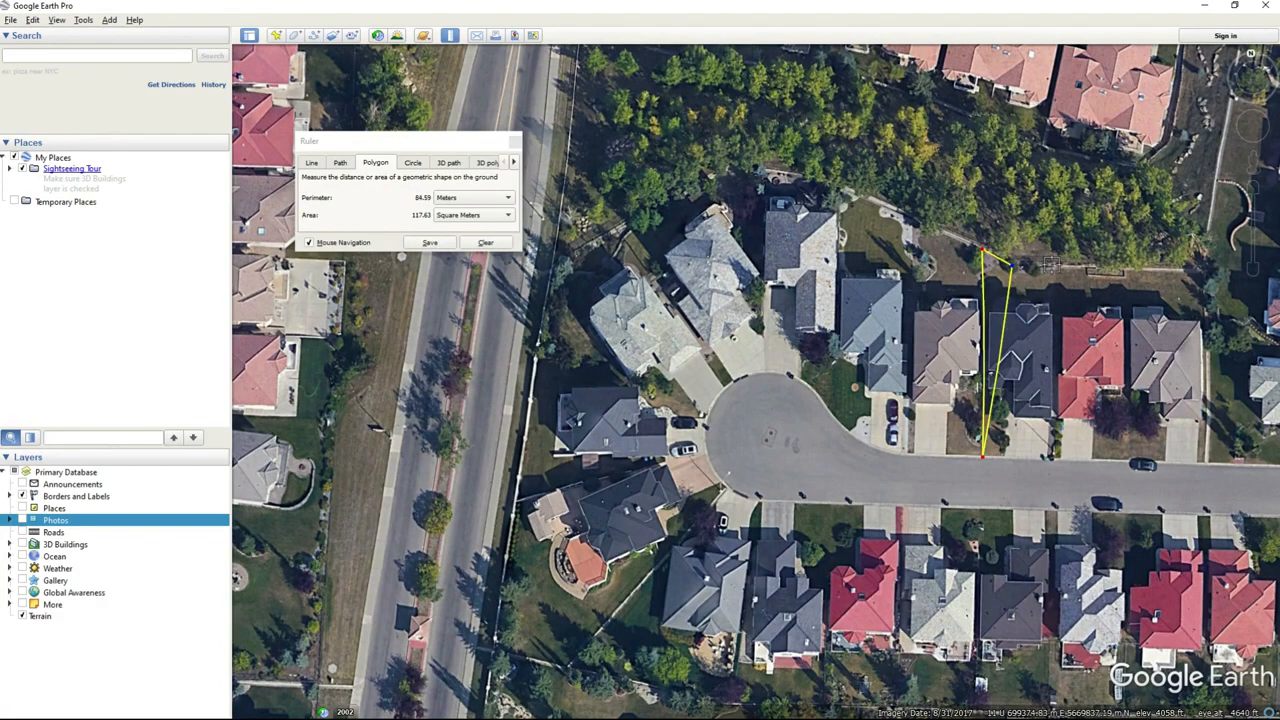
left_click(1052, 264)
left_click(1052, 458)
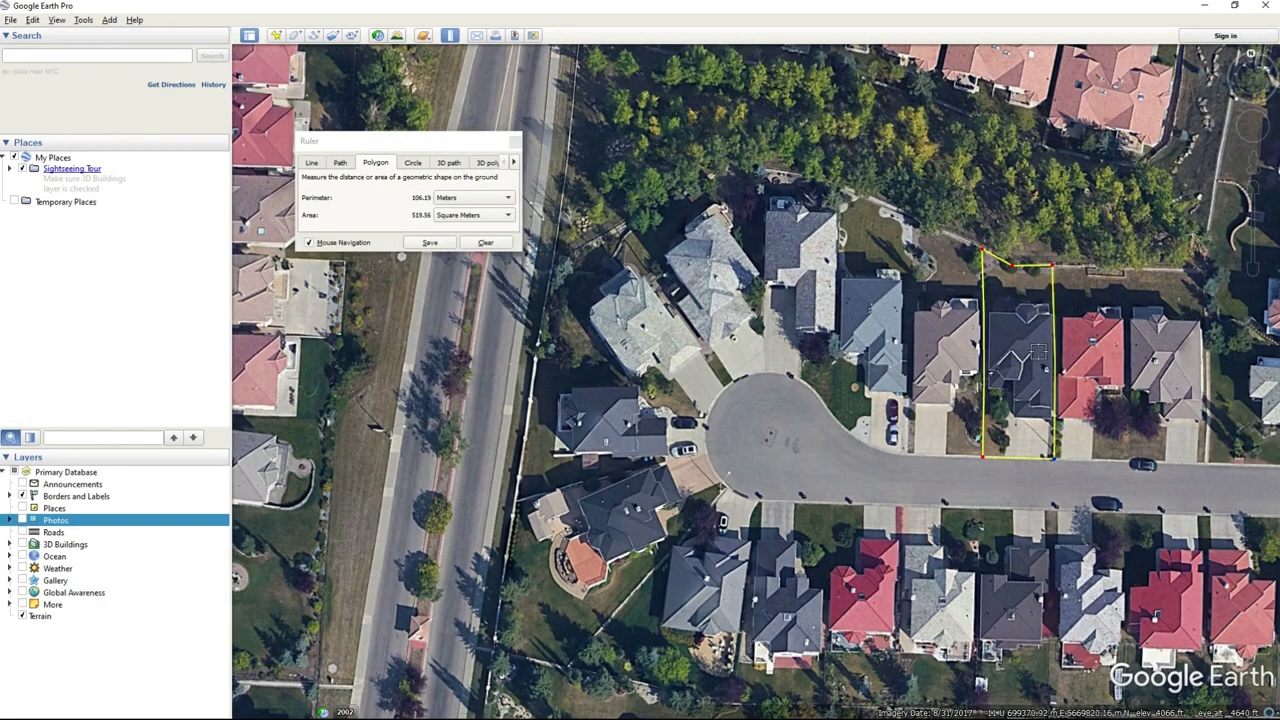
left_click_drag(1053, 268, 1056, 270)
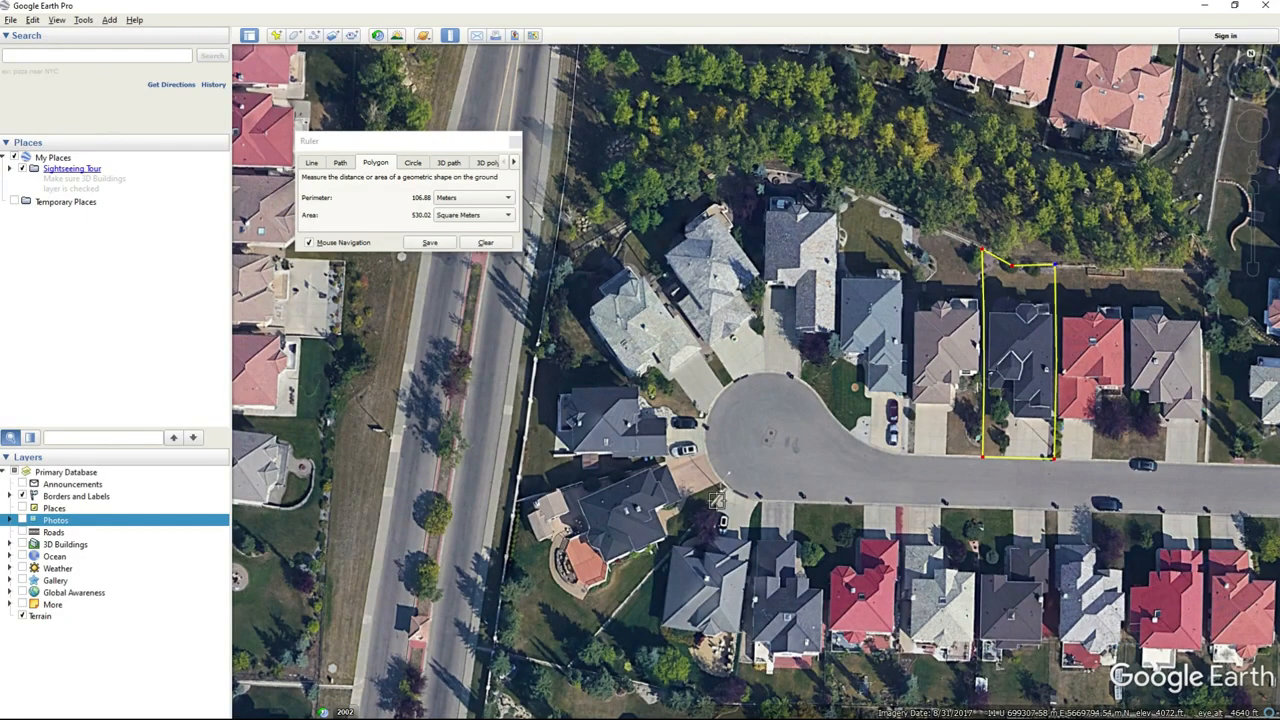
Return to Civil 3D and set the parcel sizing's minimum width to 6 m for the bulb lots.
left_click(1205, 7)
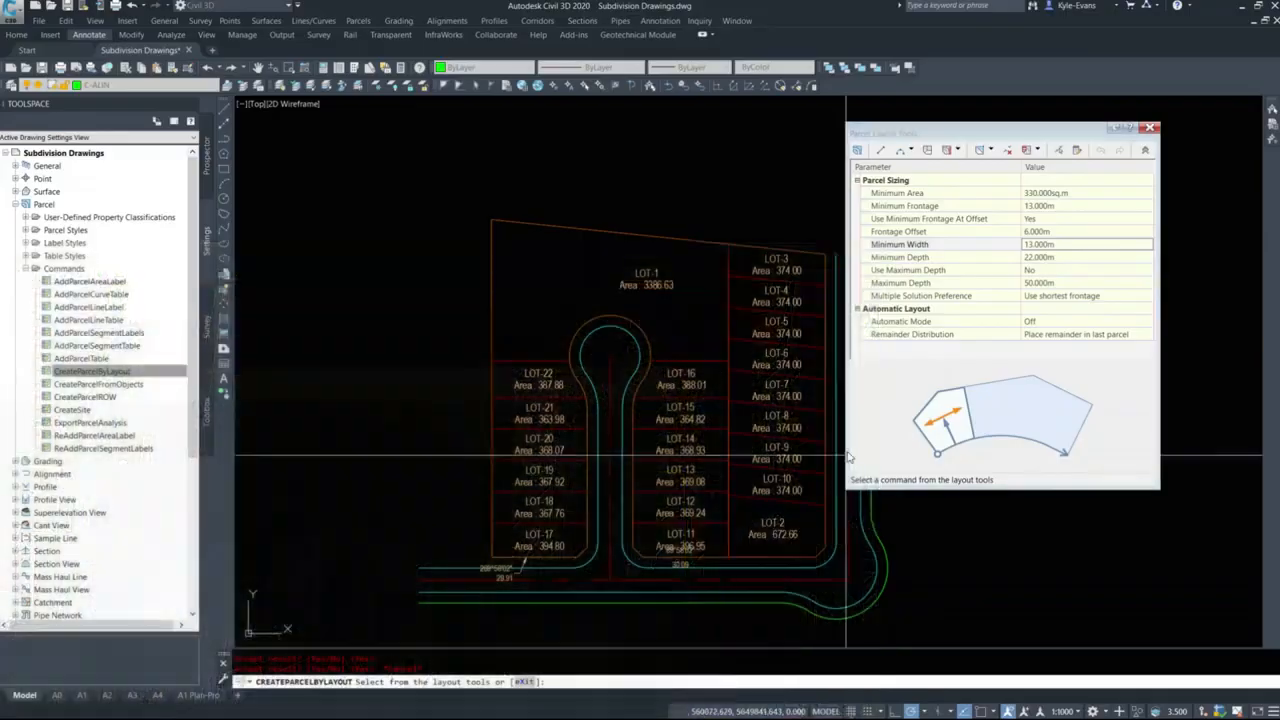
left_click(905, 233)
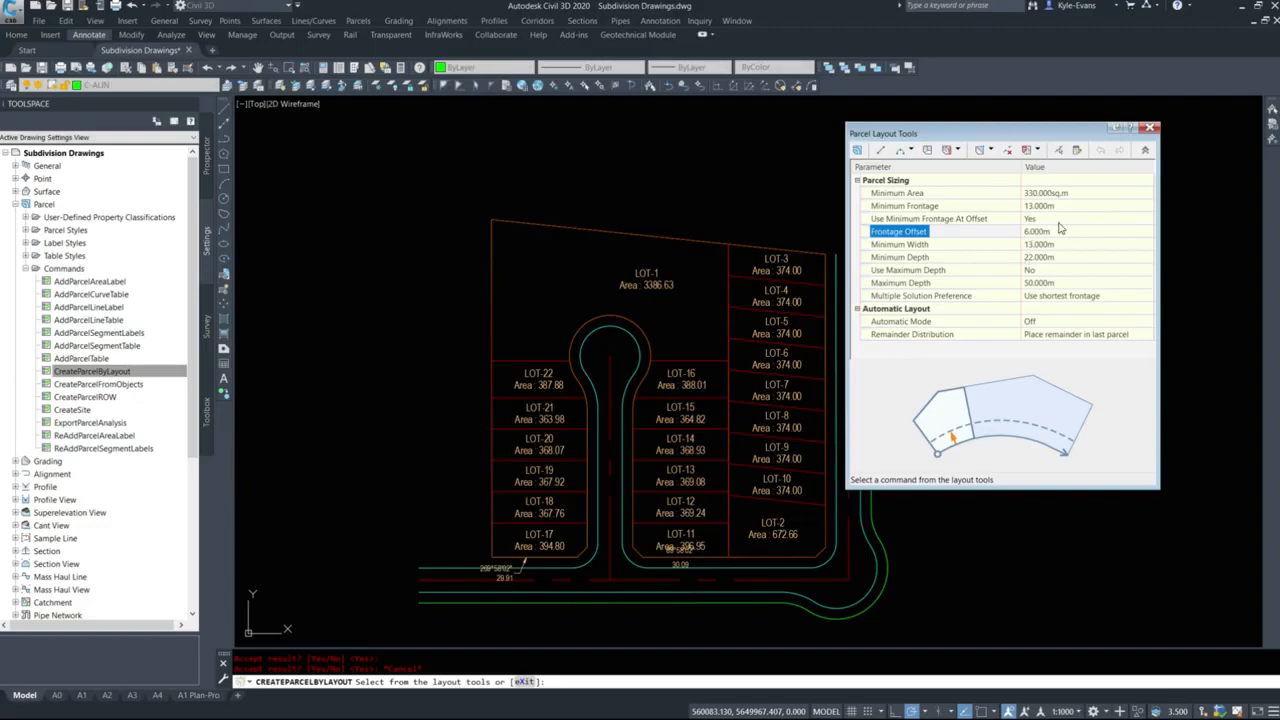
left_click(928, 258)
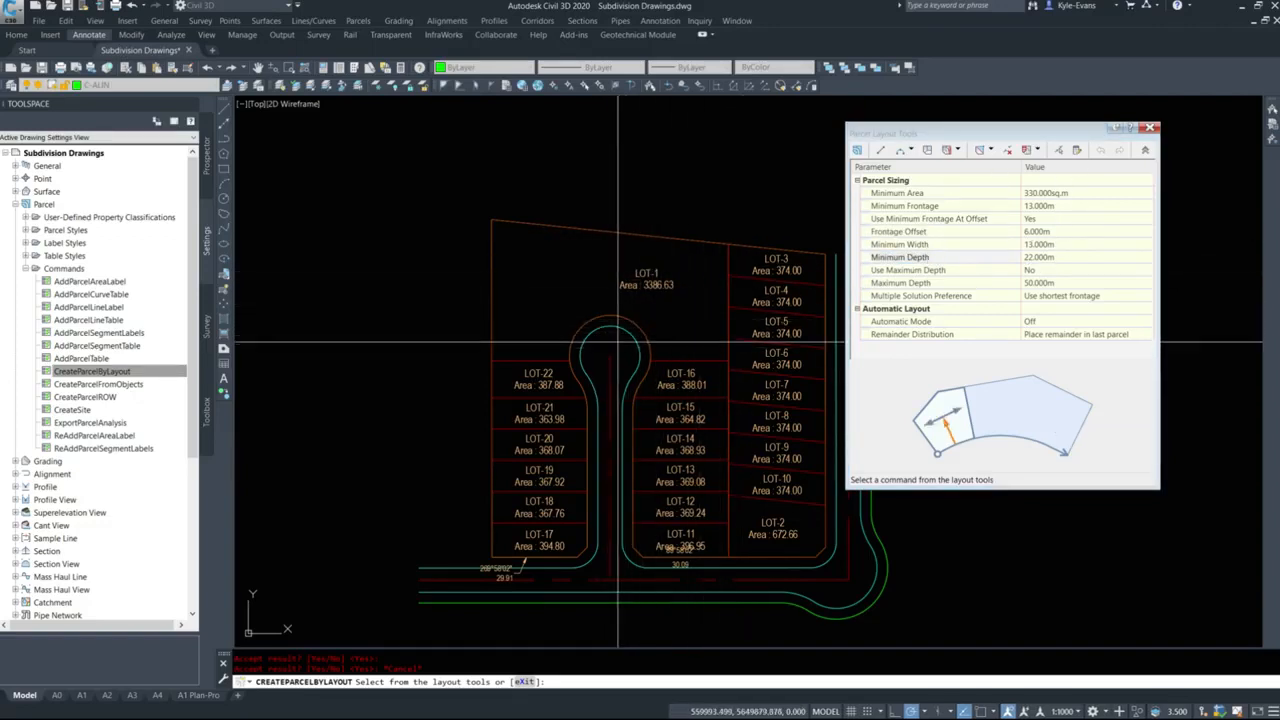
scroll(700, 335, "up", 4)
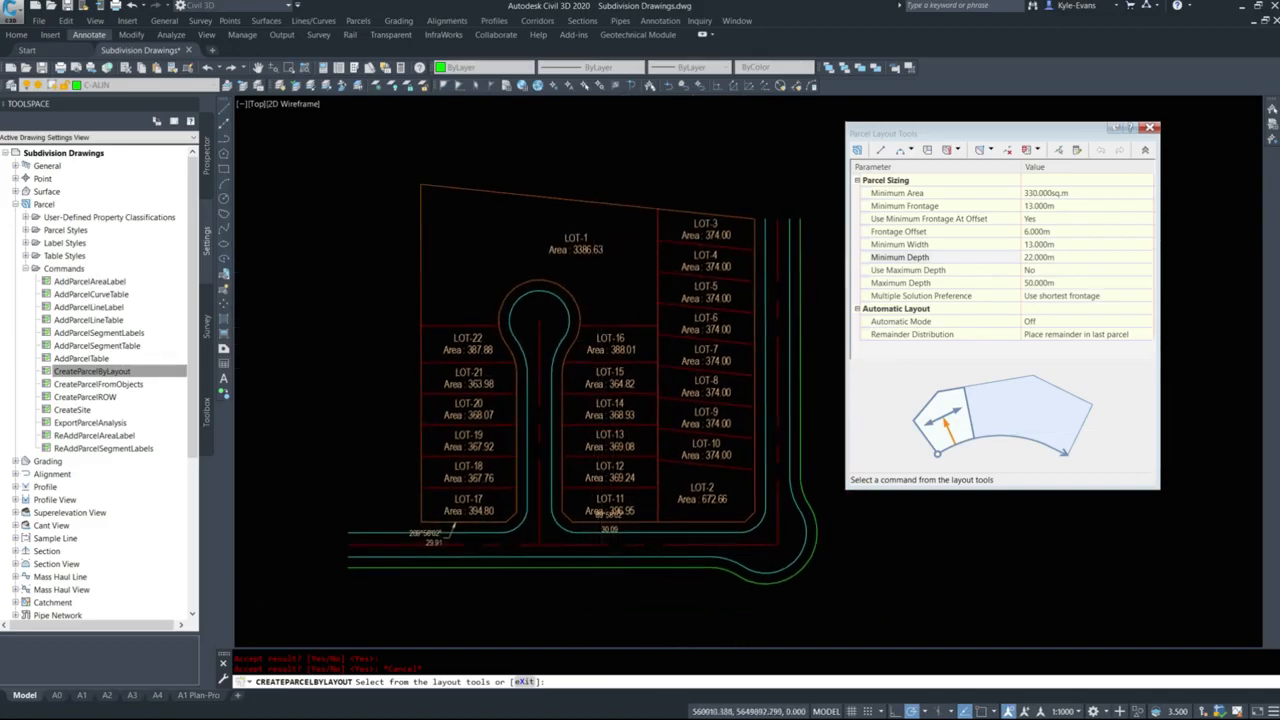
middle_click_drag(476, 238, 592, 312)
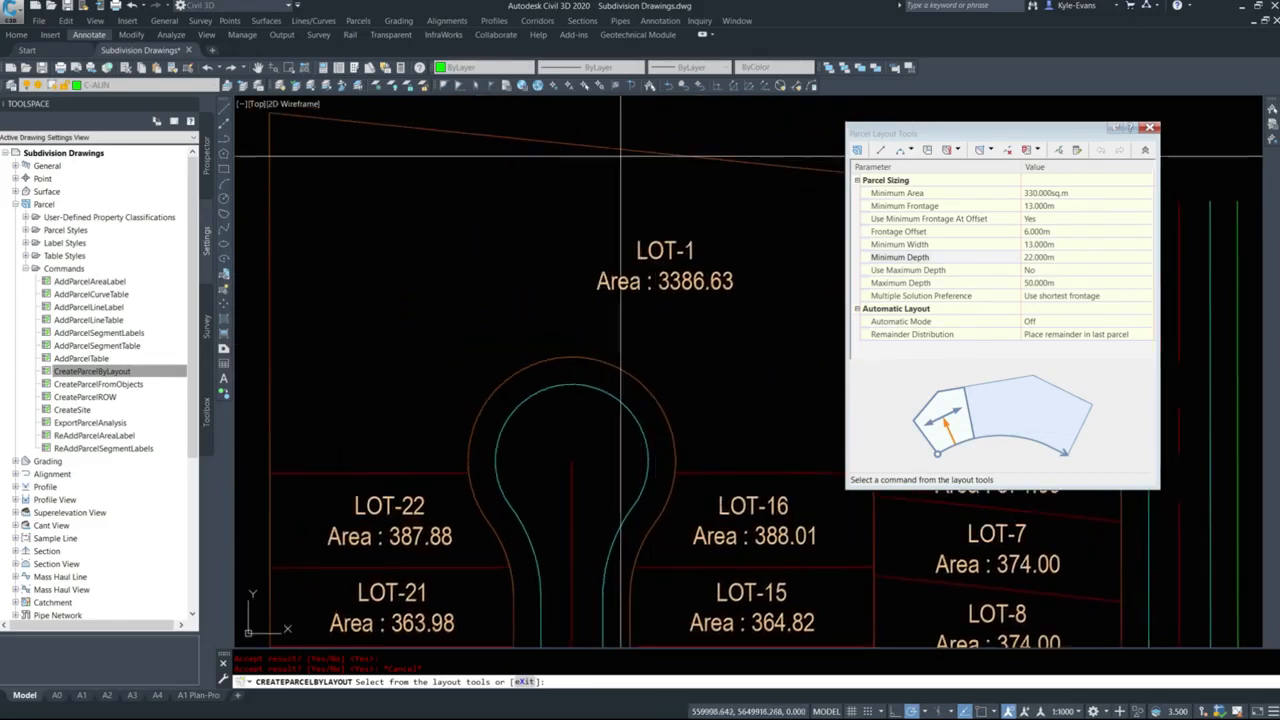
left_click(1052, 245)
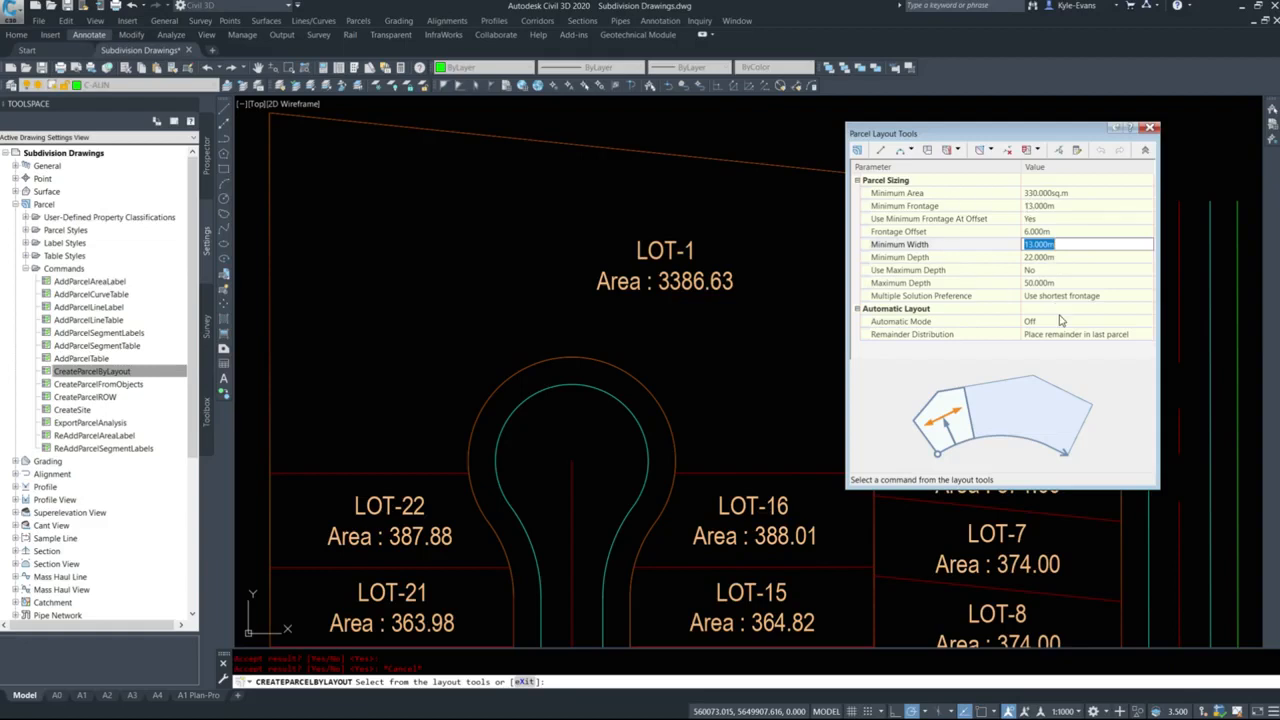
left_click(1052, 206)
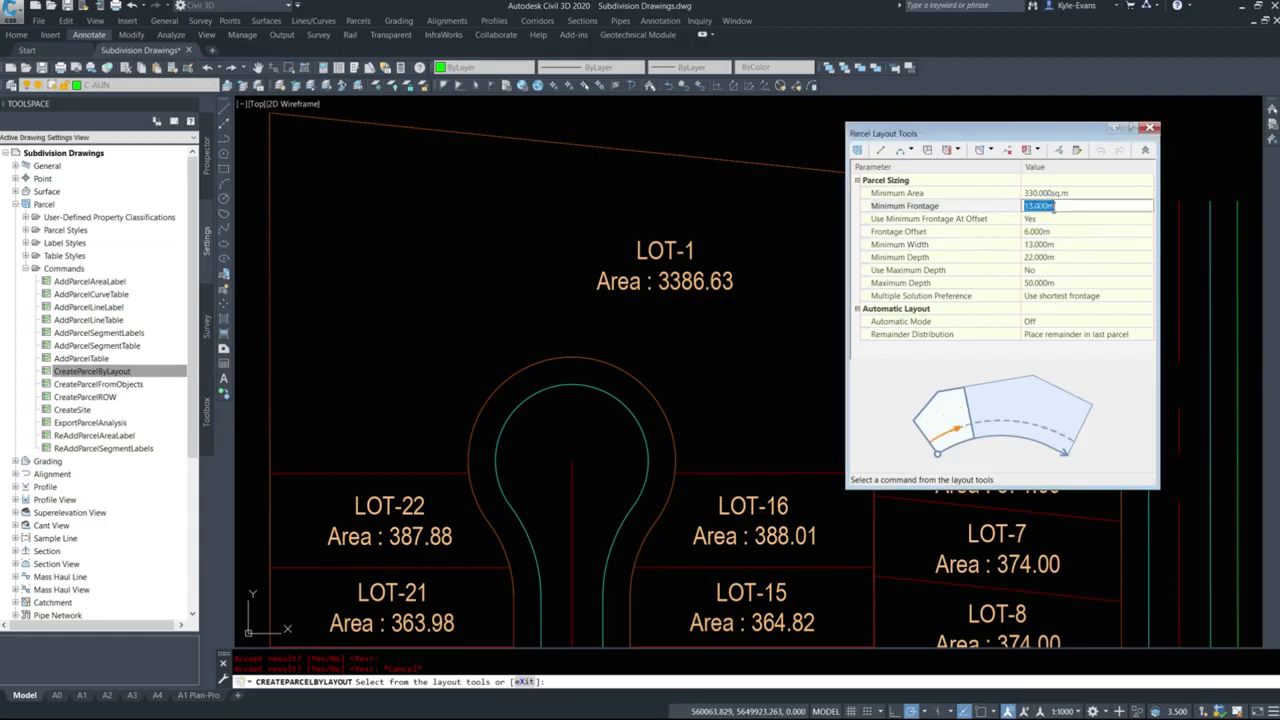
left_click(1050, 245)
type("6")
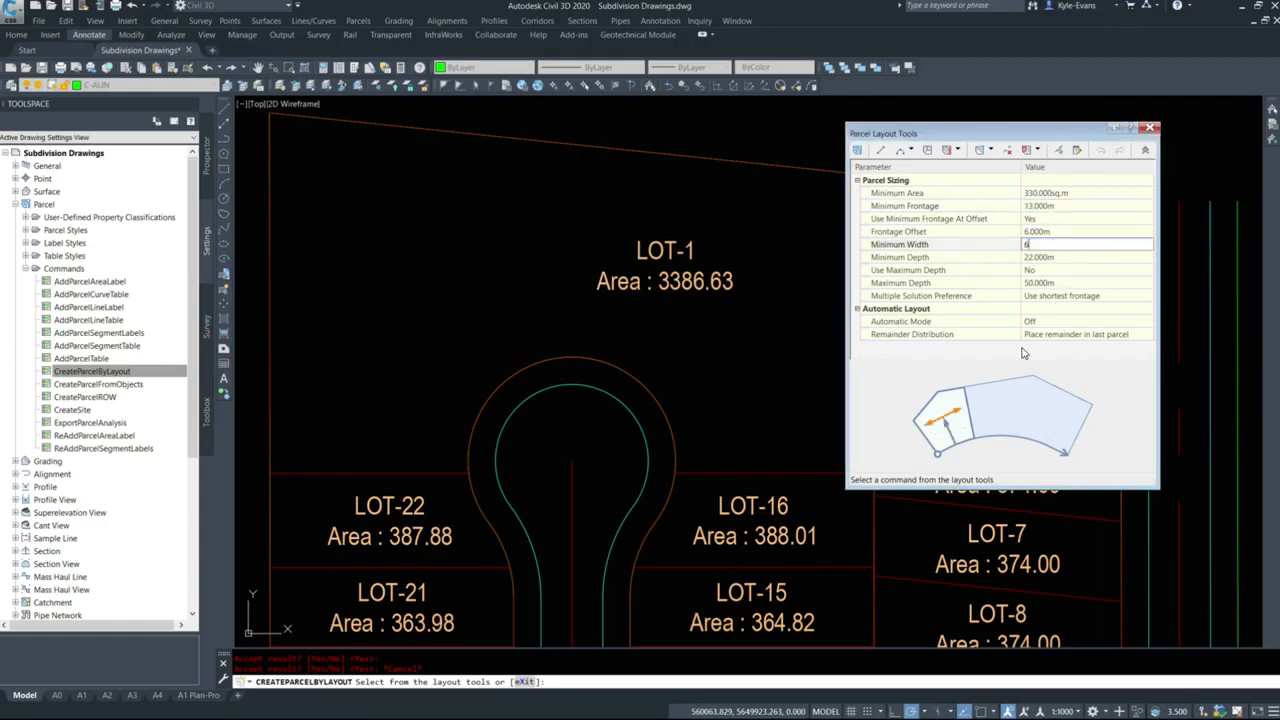
key("Return")
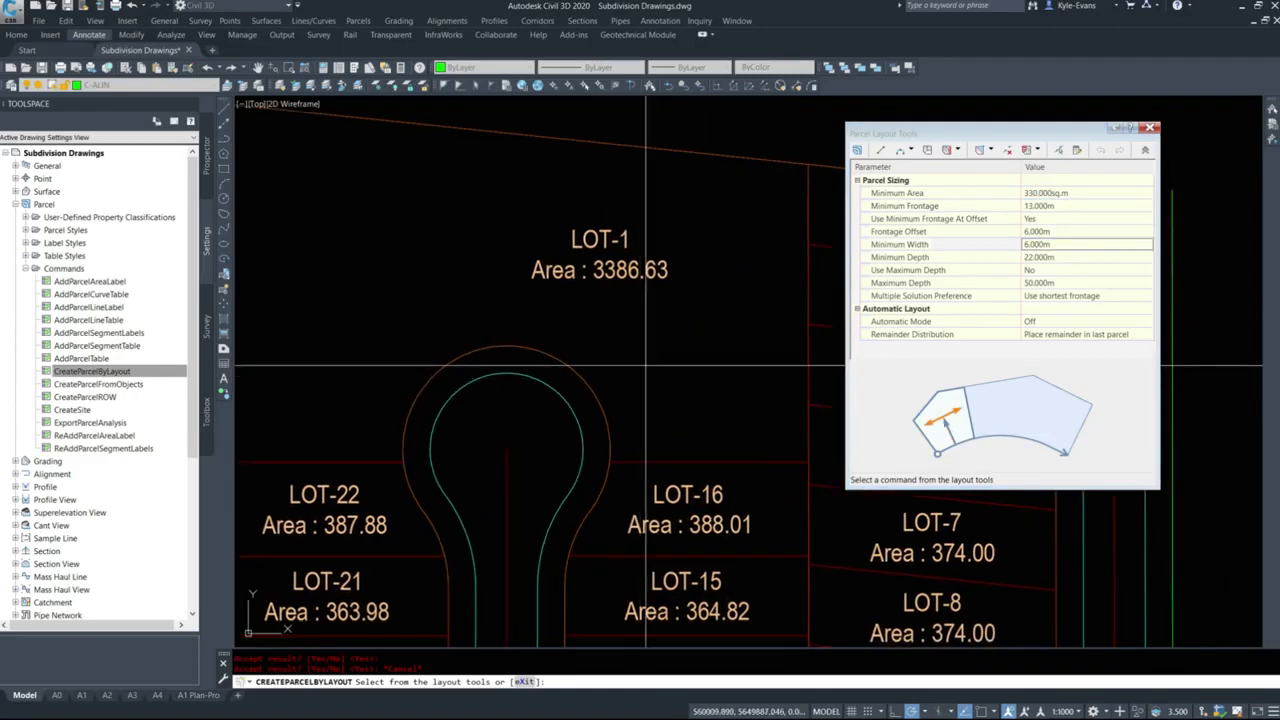
Label the cul-de-sac bulb's frontage arc along LOT-1 with its length, radius and delta angle.
middle_click_drag(561, 347, 538, 337)
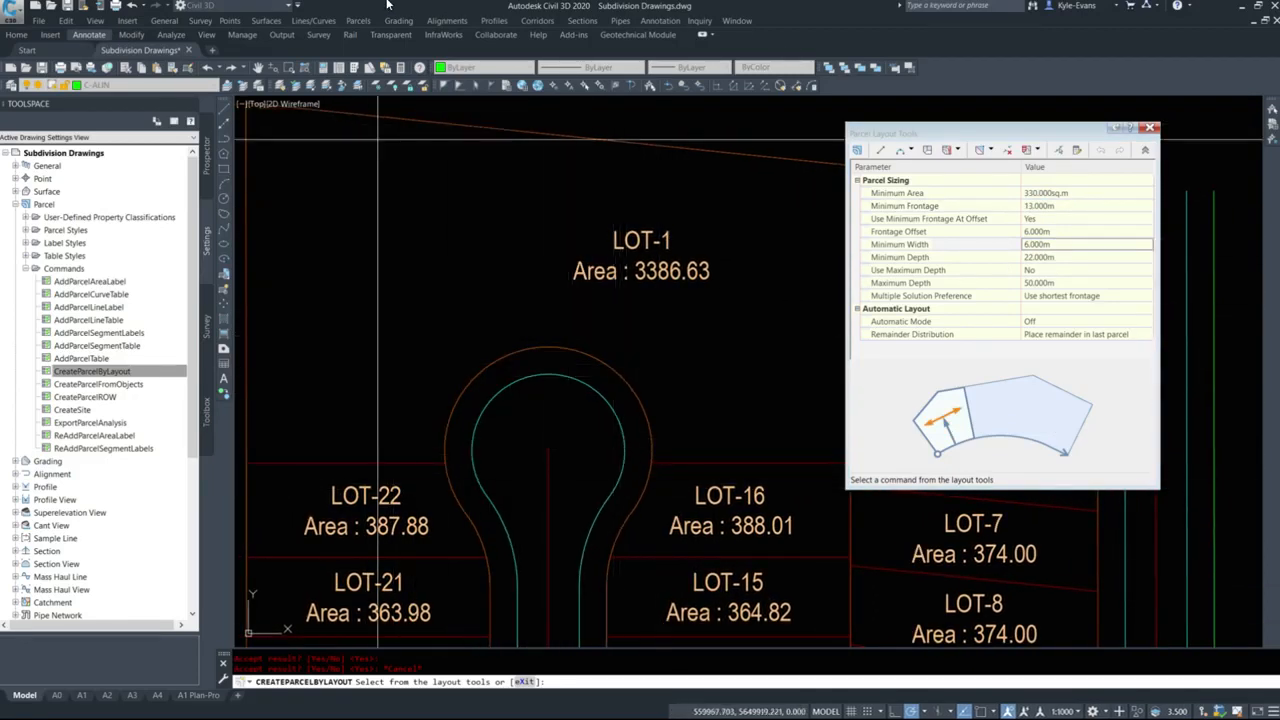
left_click(358, 21)
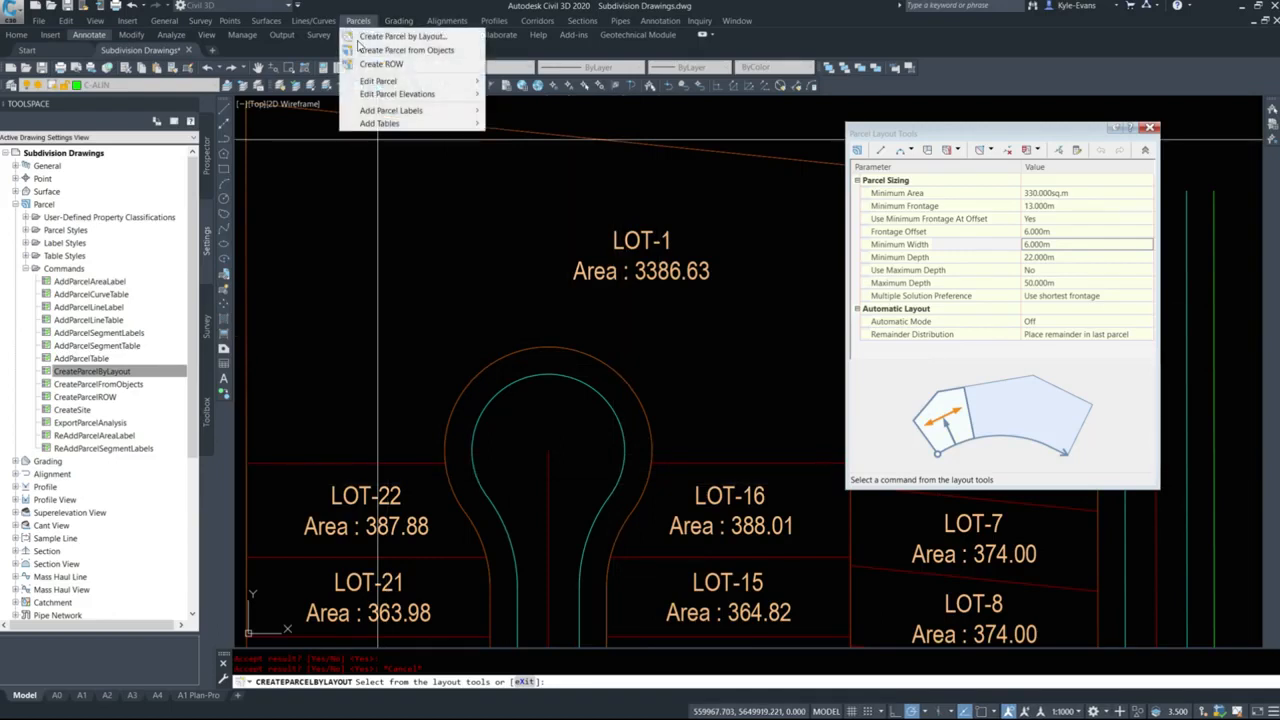
mouse_move(440, 110)
left_click(530, 128)
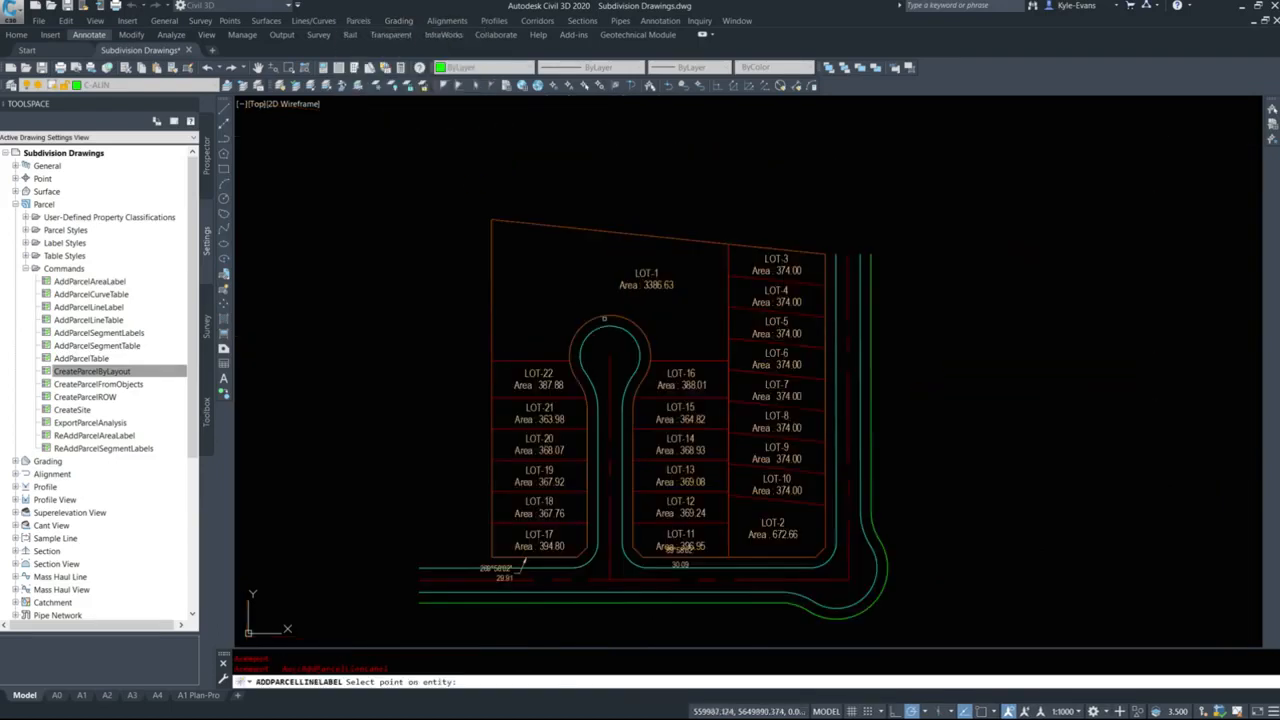
scroll(612, 316, "up", 6)
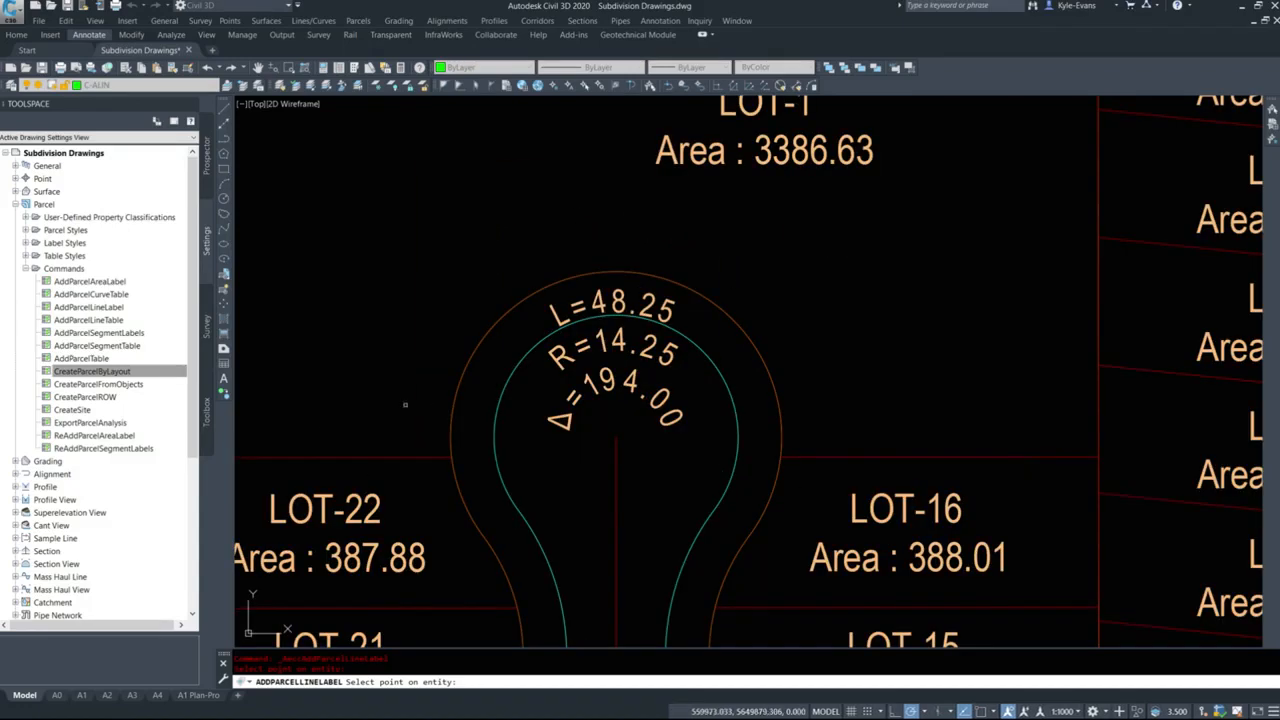
key("Escape")
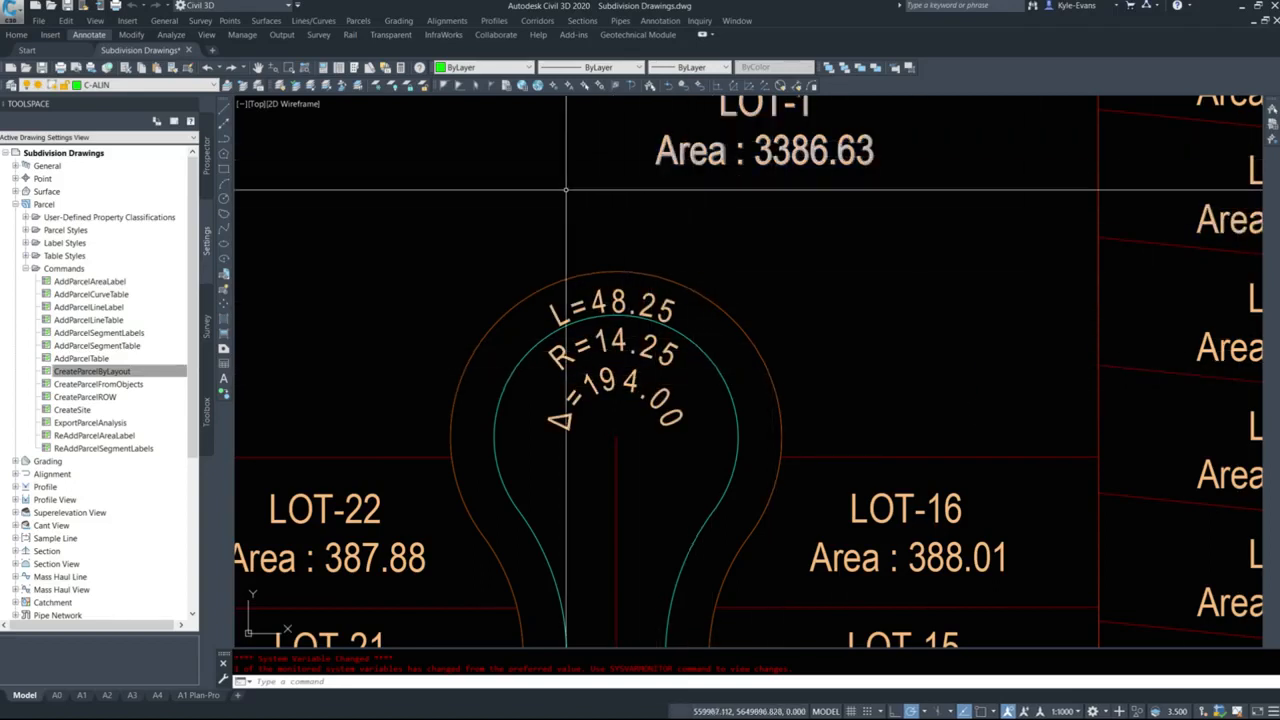
middle_click_drag(554, 245, 625, 326)
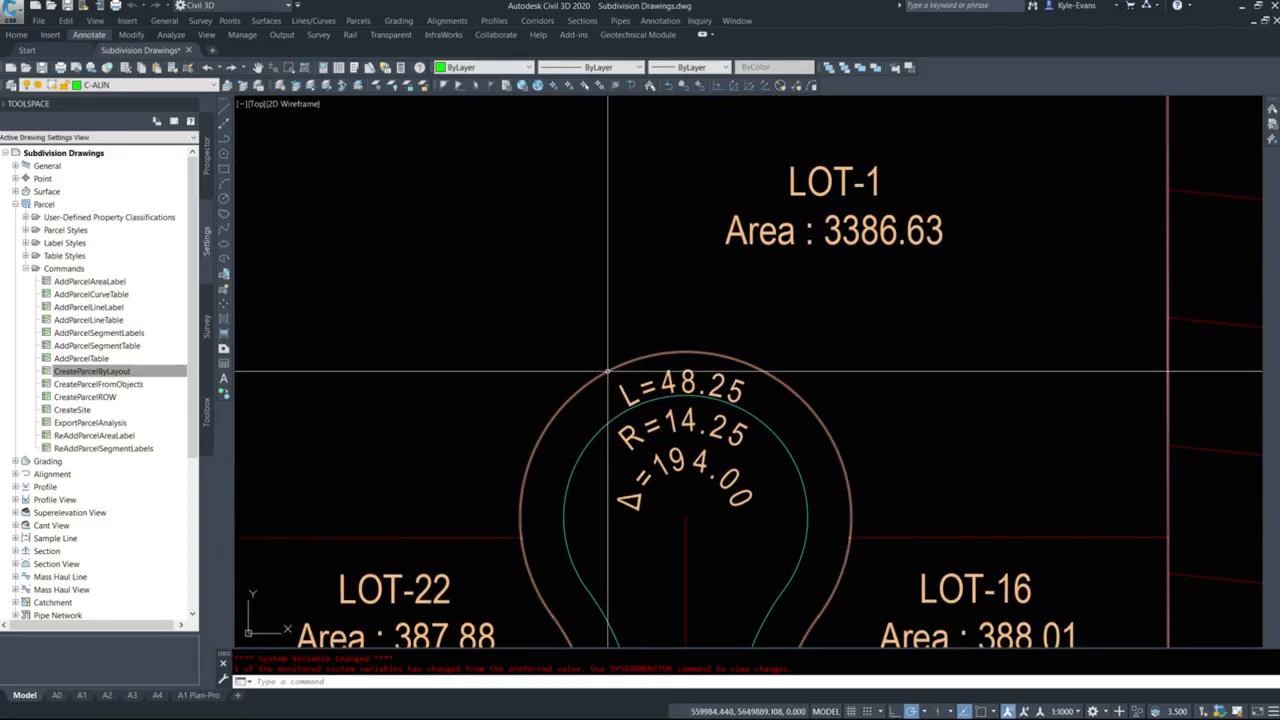
scroll(608, 371, "down", 4)
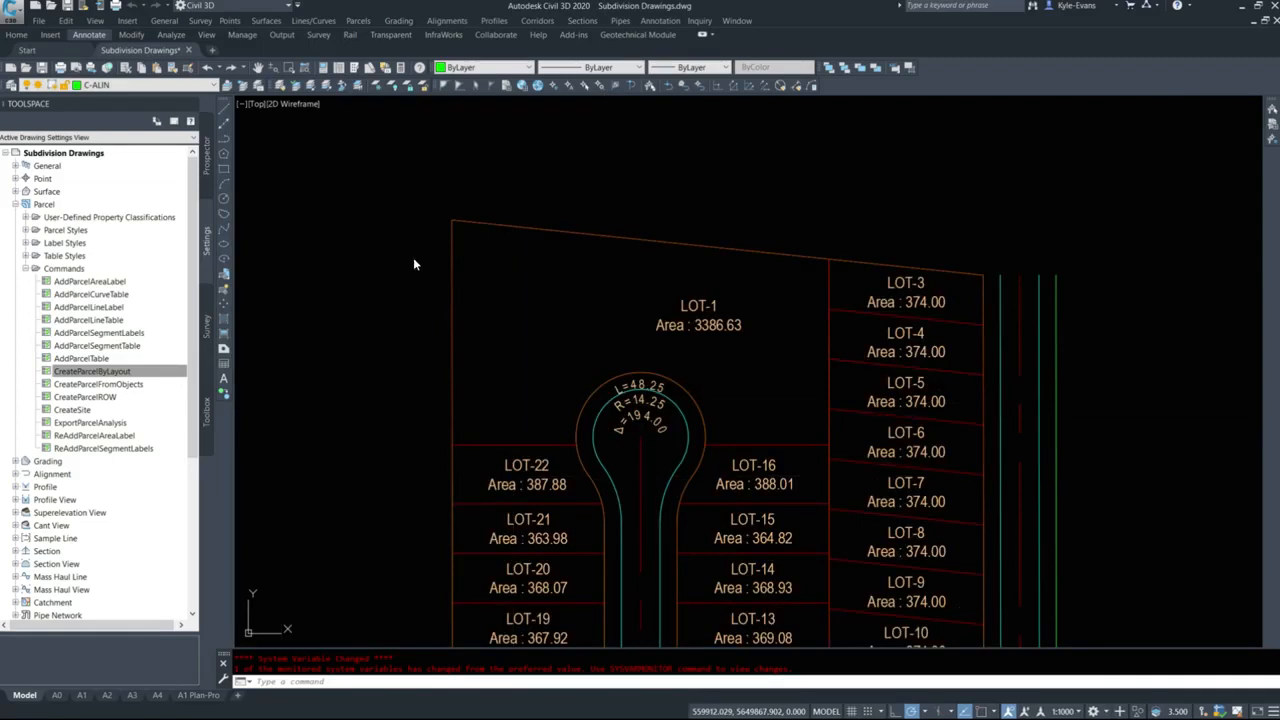
Start Slide Line - Create with an 11 m minimum frontage, using the EDDT Parcel Area (2.5mm) area label style.
middle_click_drag(729, 268, 701, 249)
left_click(445, 24)
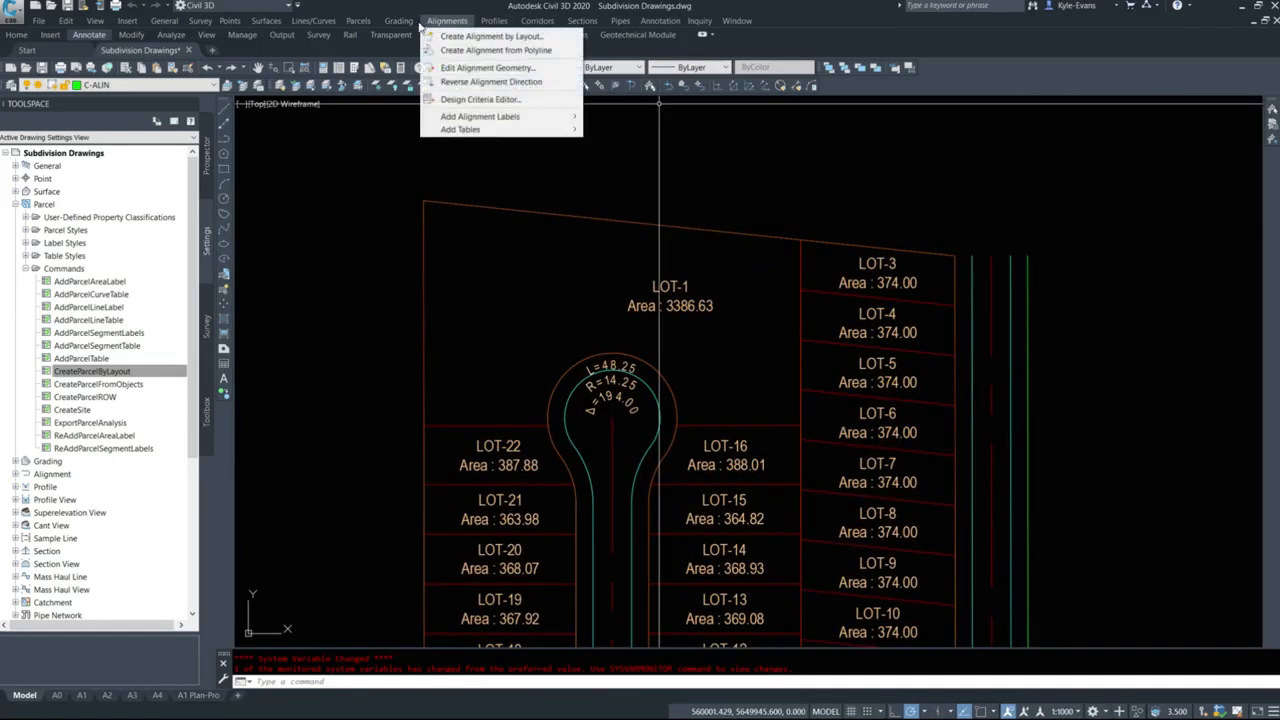
mouse_move(360, 21)
left_click(400, 36)
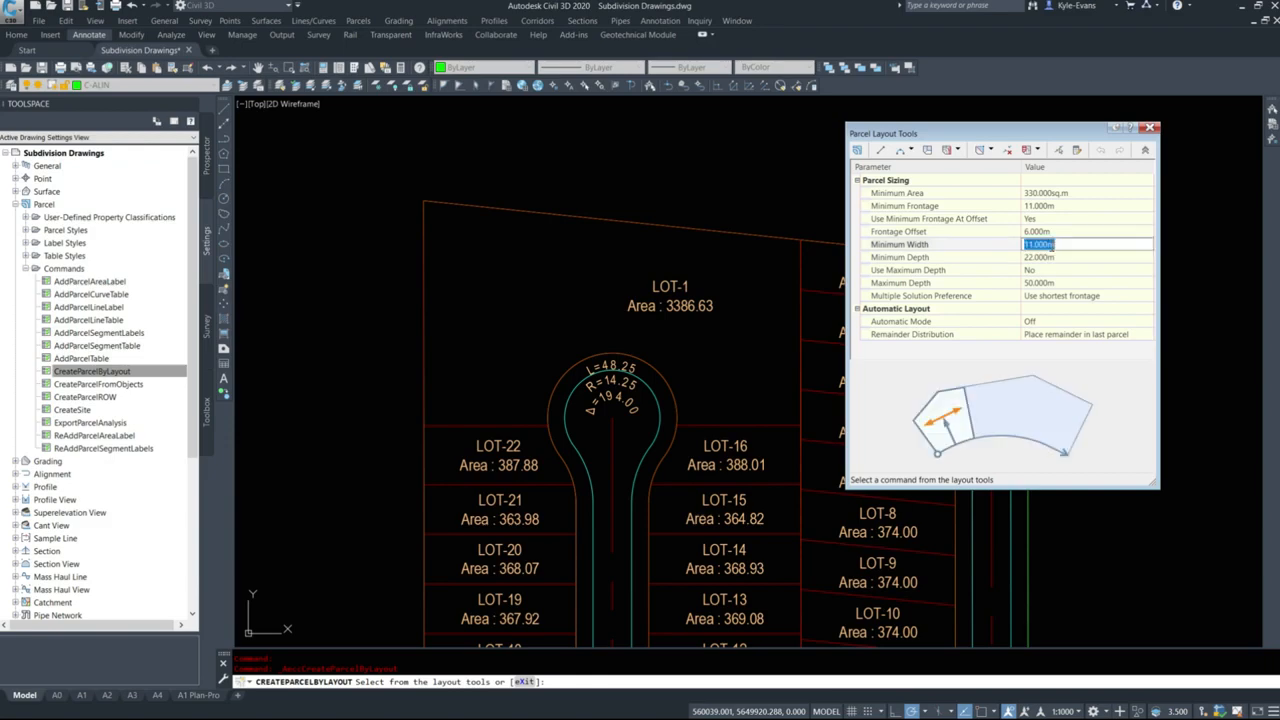
left_click(985, 165)
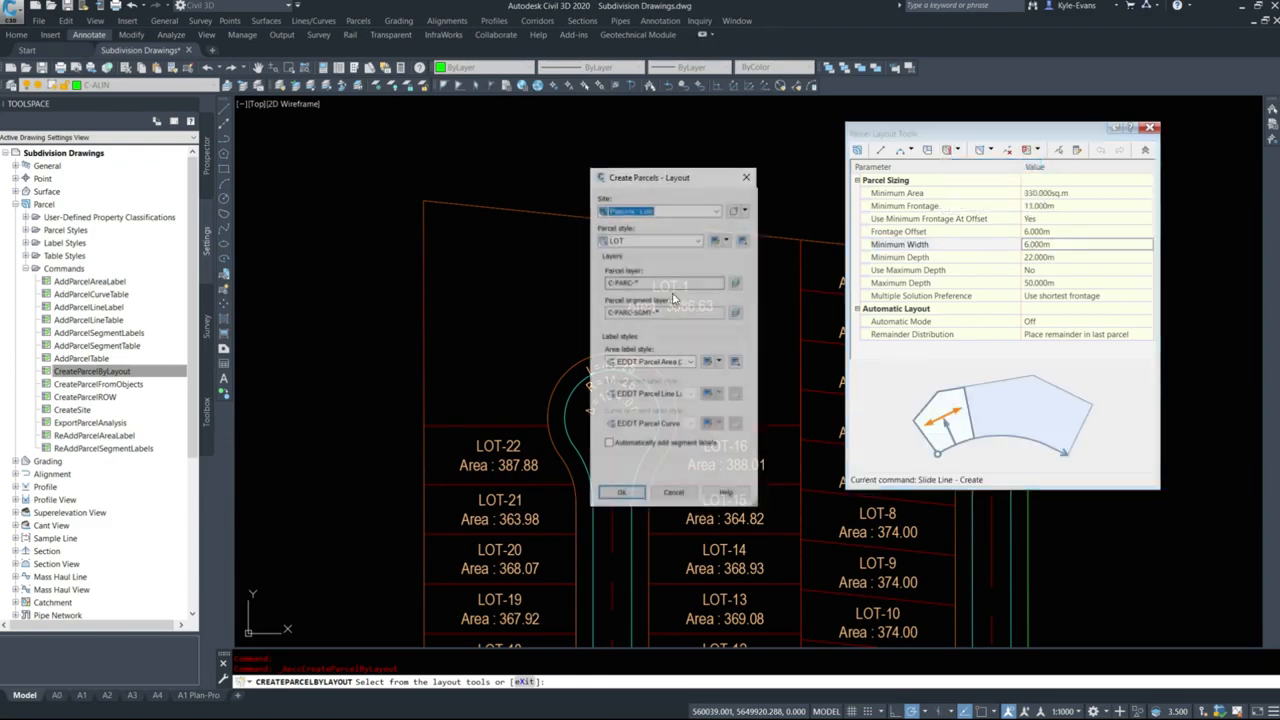
left_click(677, 362)
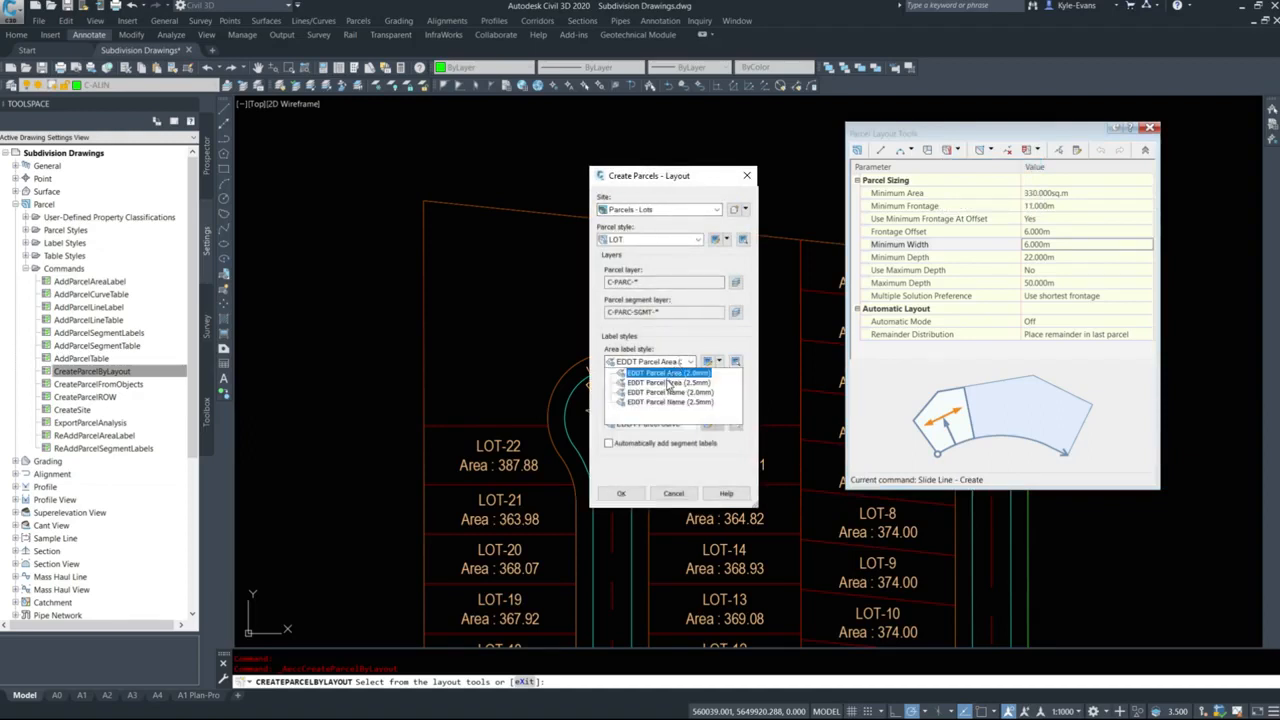
left_click(672, 387)
left_click(621, 494)
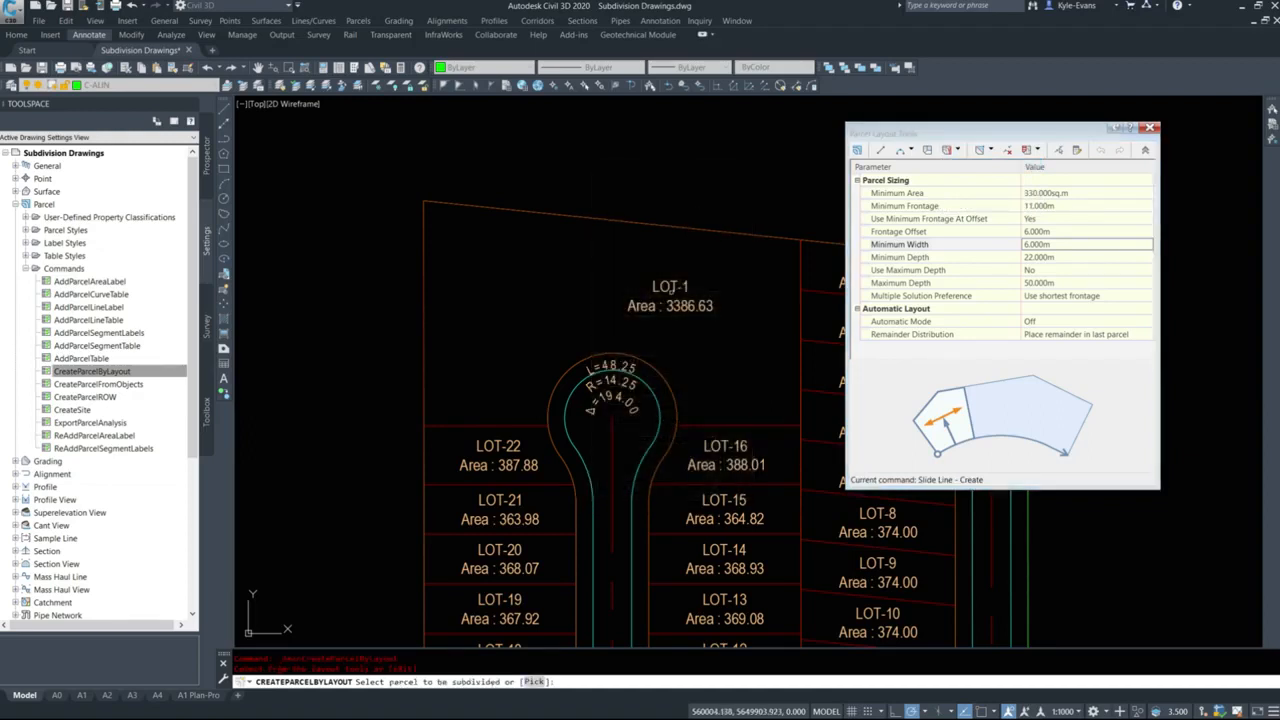
Choose LOT-1 for subdivision and define its frontage along the bulb arc from the LOT-16 corner to the LOT-22 corner, keeping the default angle.
left_click(684, 304)
right_click(692, 389, "shift")
key("e")
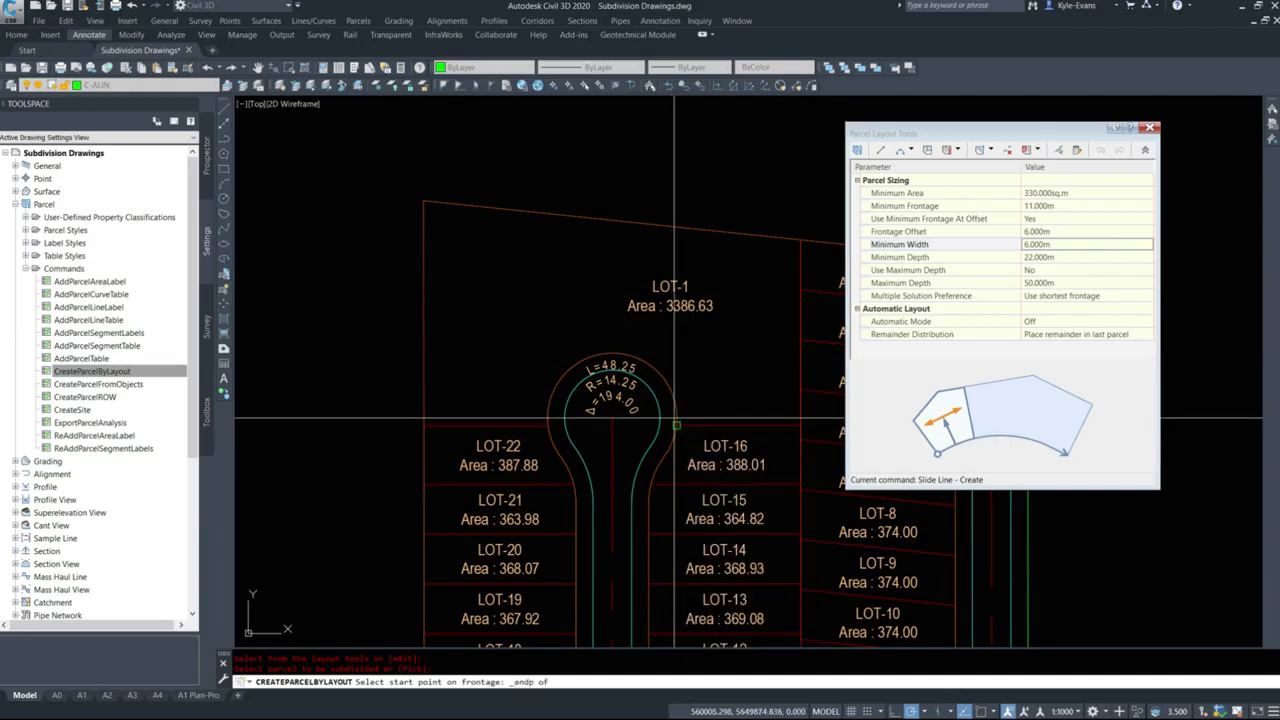
left_click(678, 424)
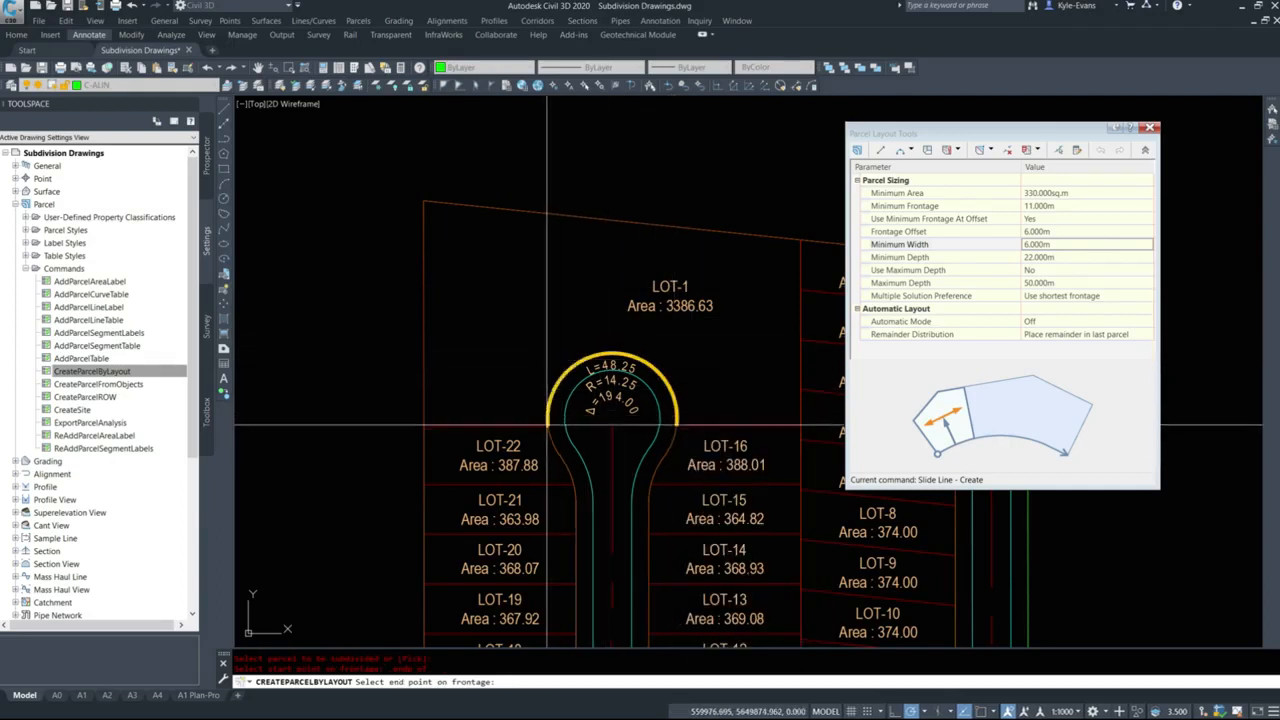
right_click(538, 428, "shift")
key("e")
left_click(546, 424)
key("Return")
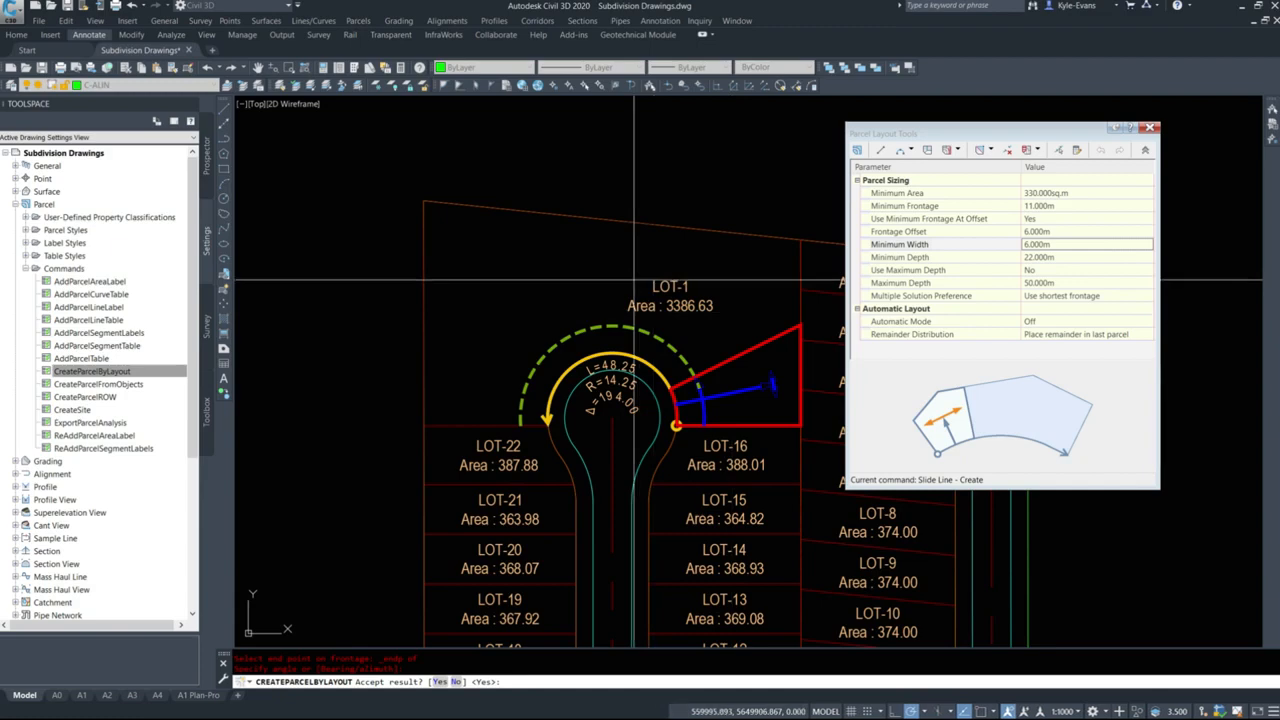
Accept five successive proposed lots around the cul-de-sac bulb, and end the parcel layout command.
key("Return")
key("Return")
key("Return")
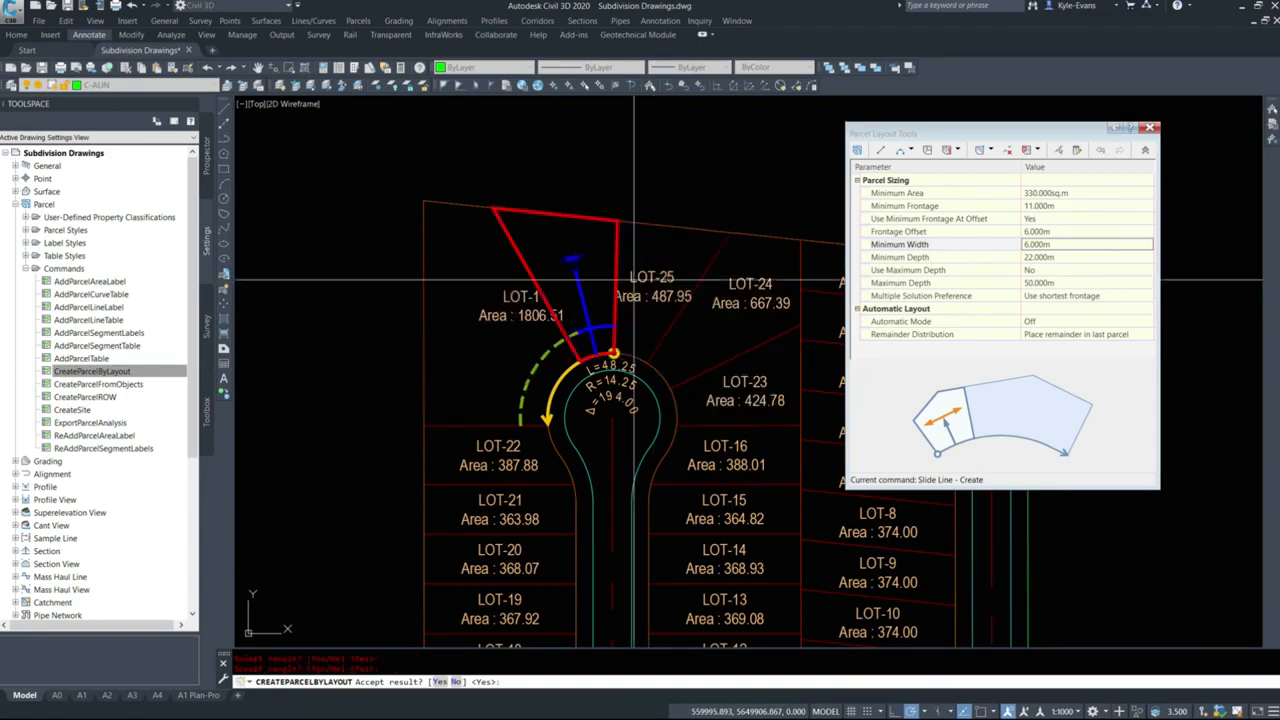
key("Return")
key("Return")
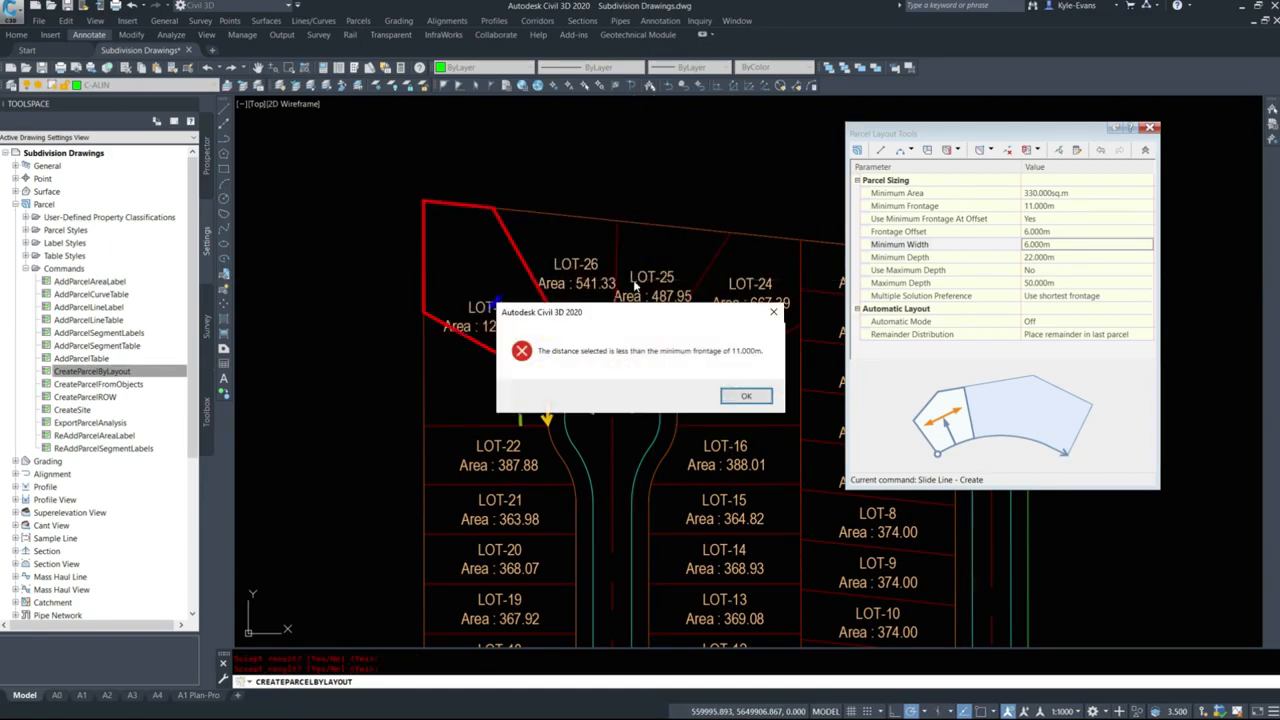
key("Return")
key("Escape")
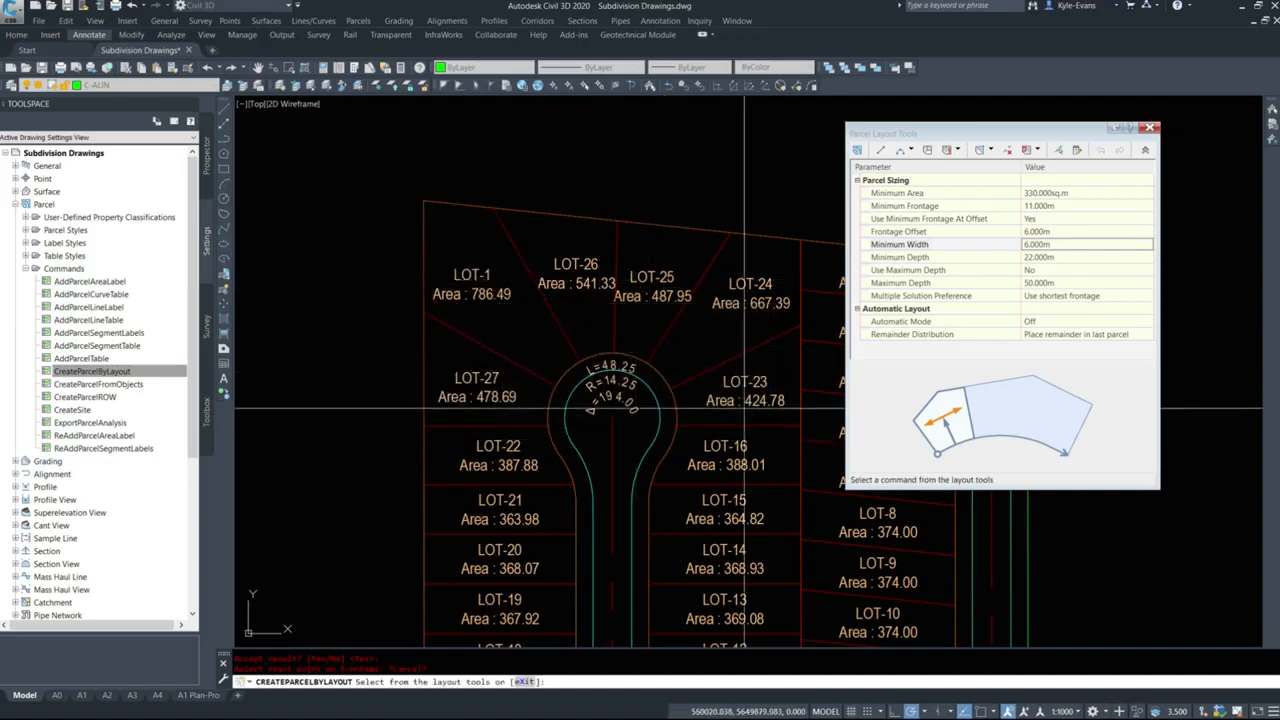
key("Escape")
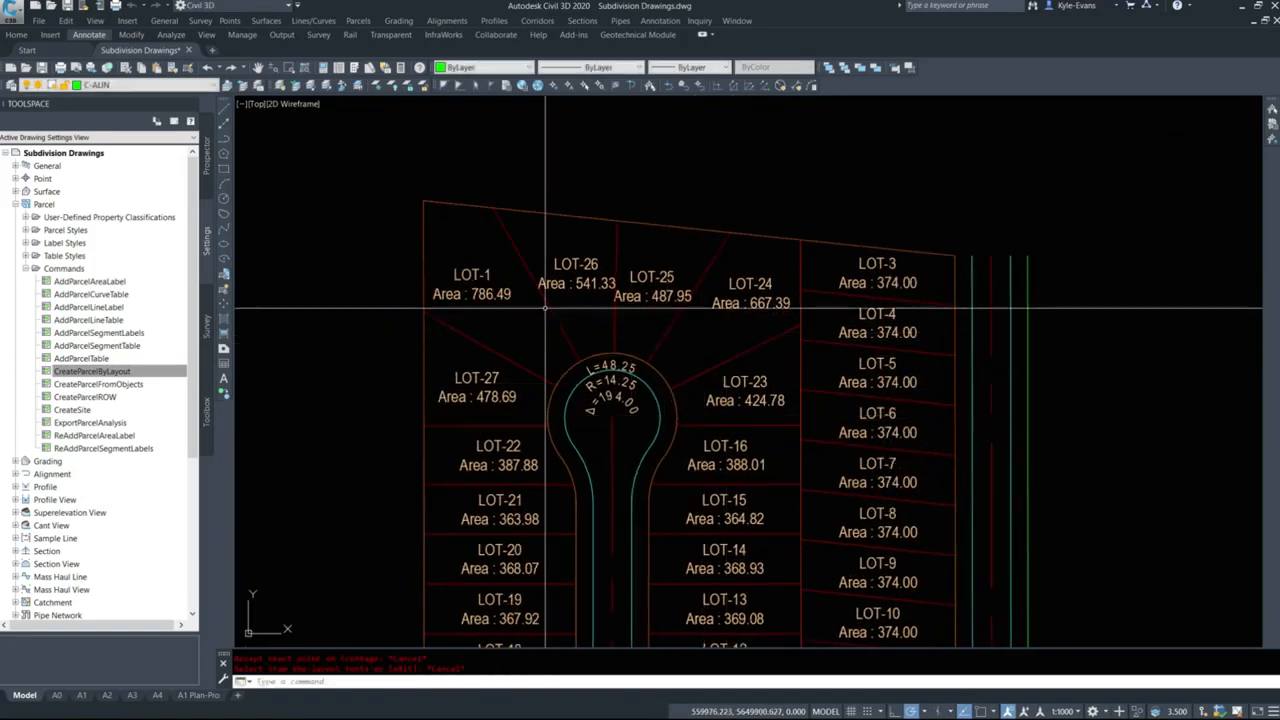
Set the drawing's annotation scale to 1:500.
scroll(491, 385, "up", 3)
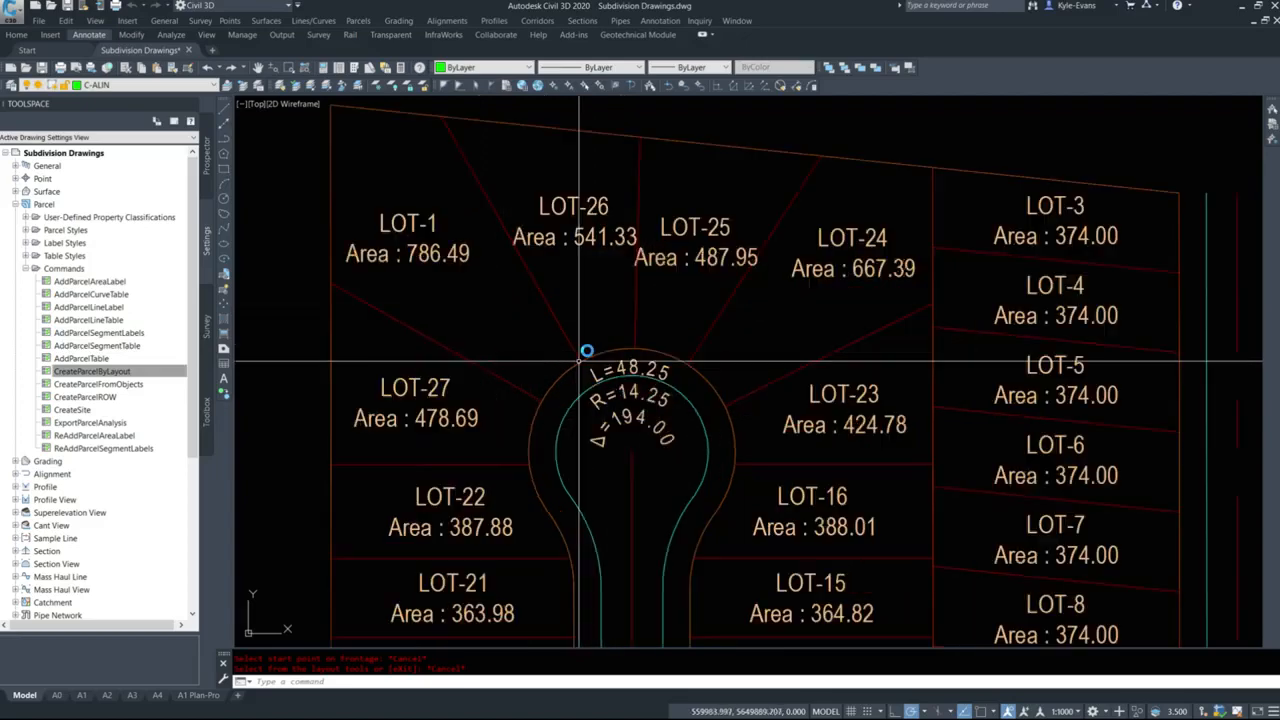
scroll(491, 385, "down", 5)
scroll(571, 428, "up", 4)
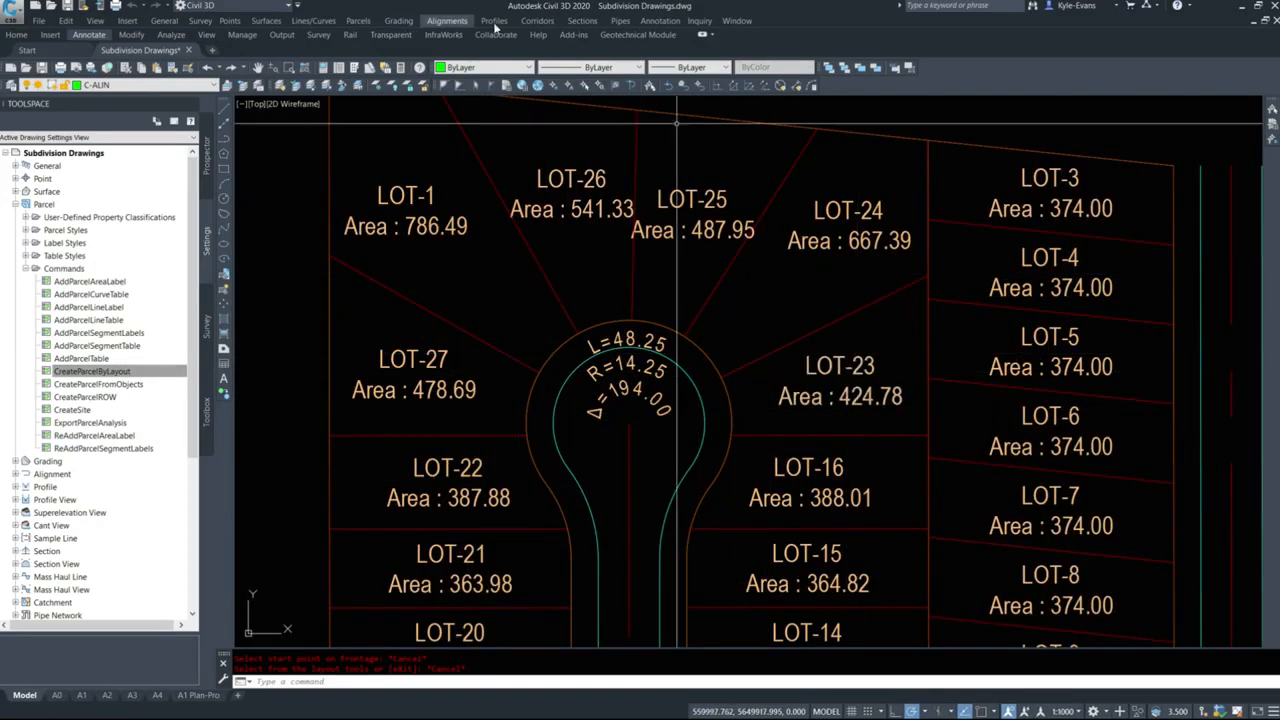
left_click(1076, 711)
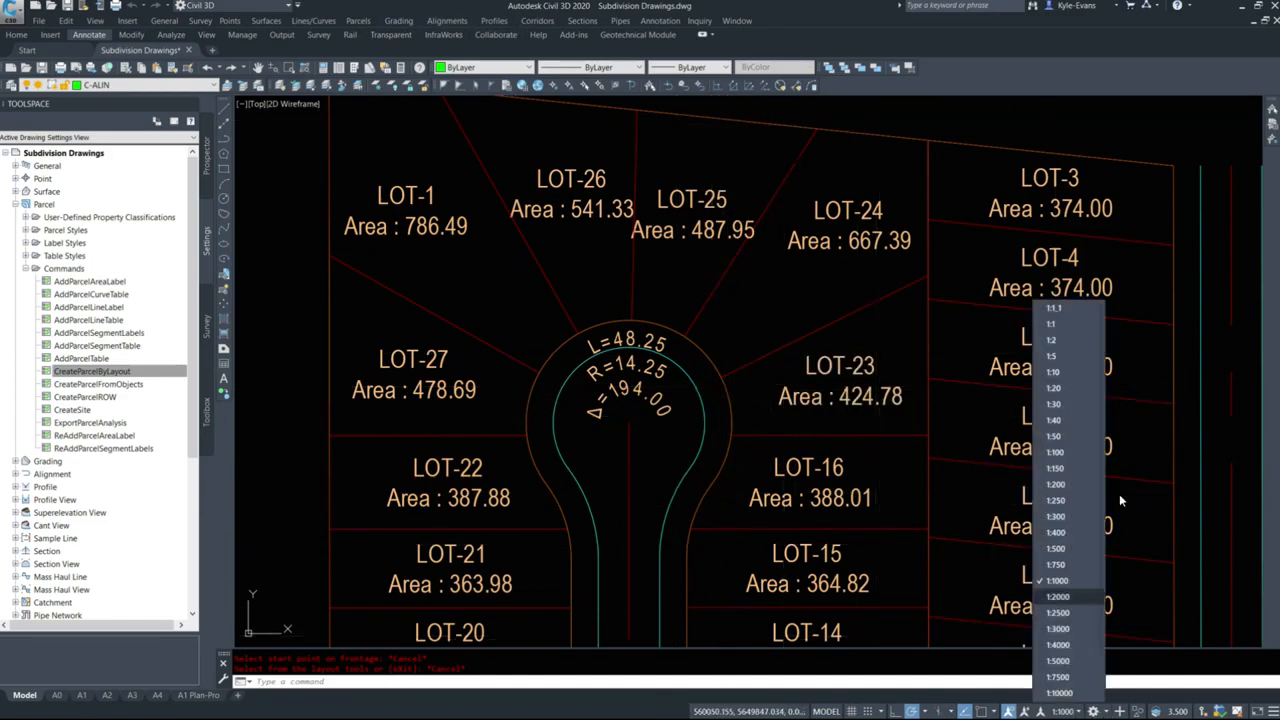
left_click(1057, 548)
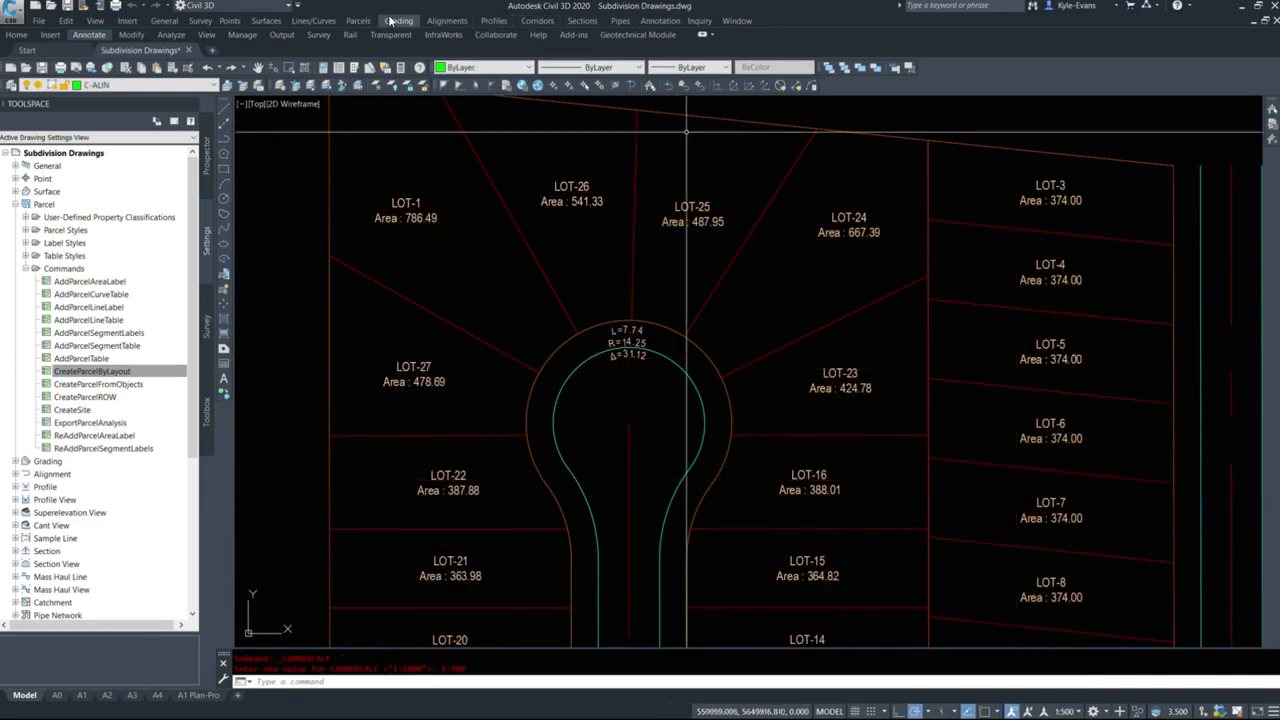
Add curve labels to the bulb frontages of LOT-23, LOT-24, LOT-25, LOT-1 and LOT-27.
left_click(358, 20)
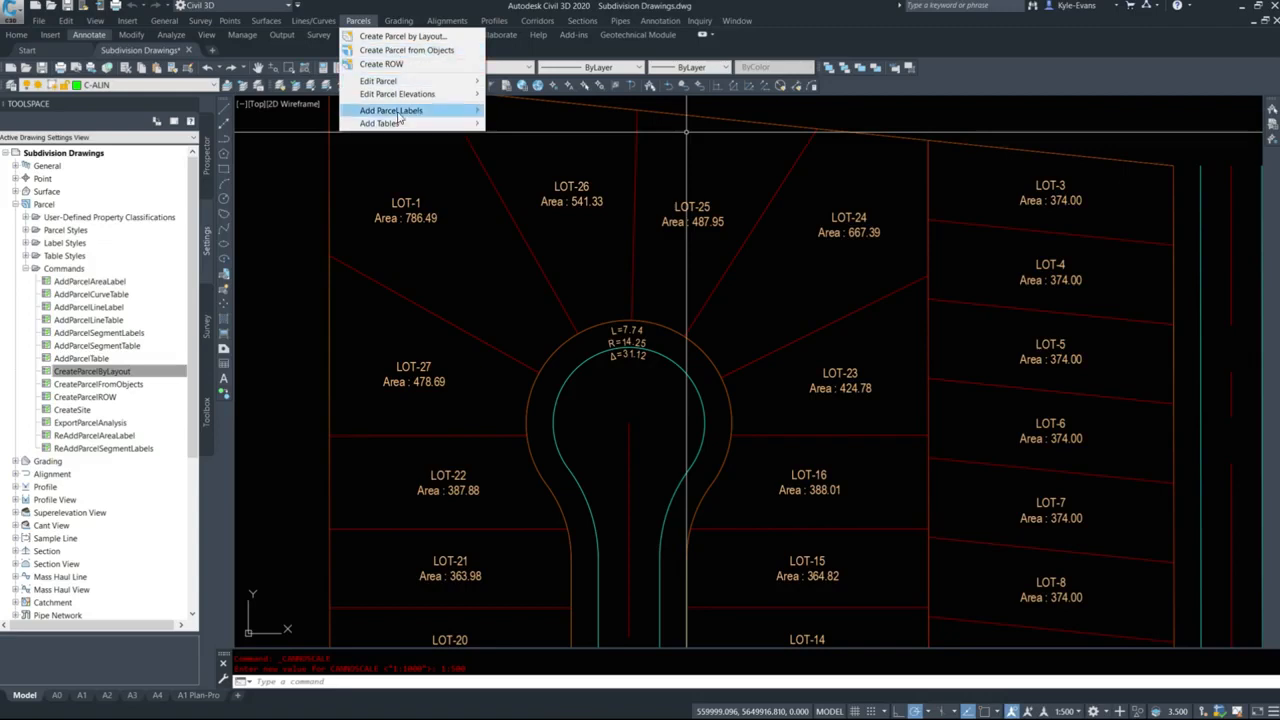
left_click(566, 136)
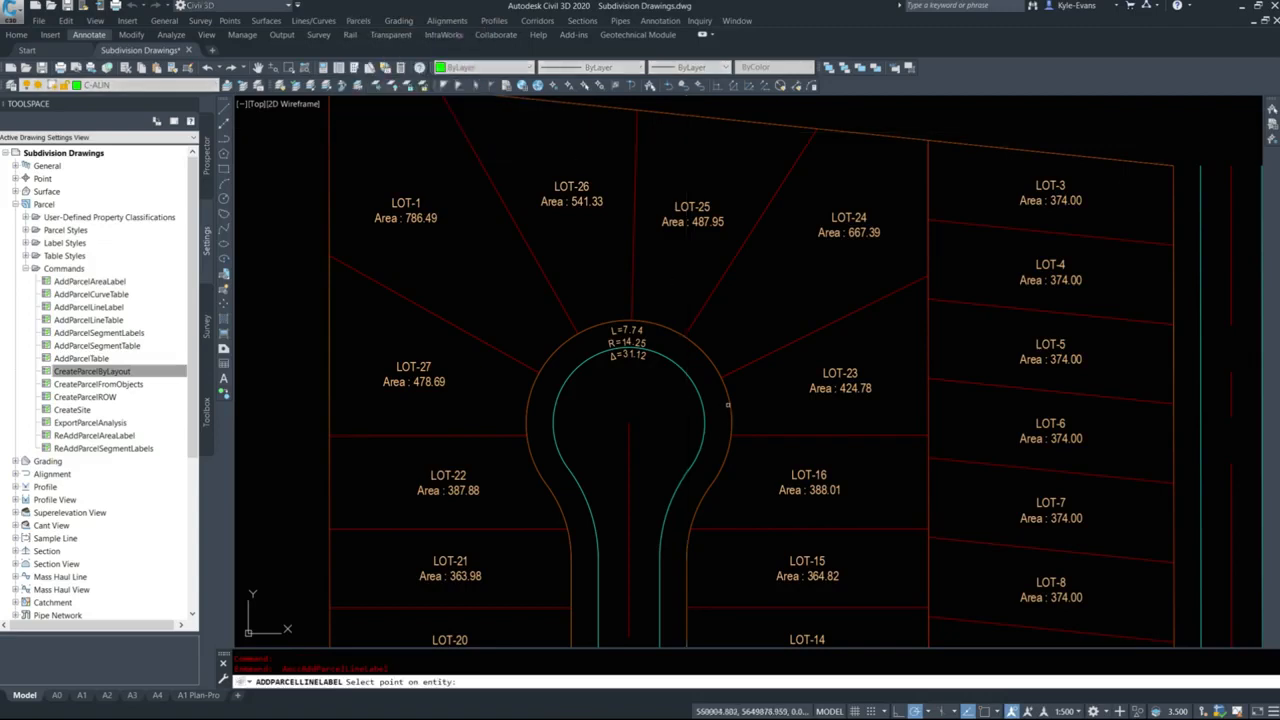
left_click(727, 404)
left_click(704, 353)
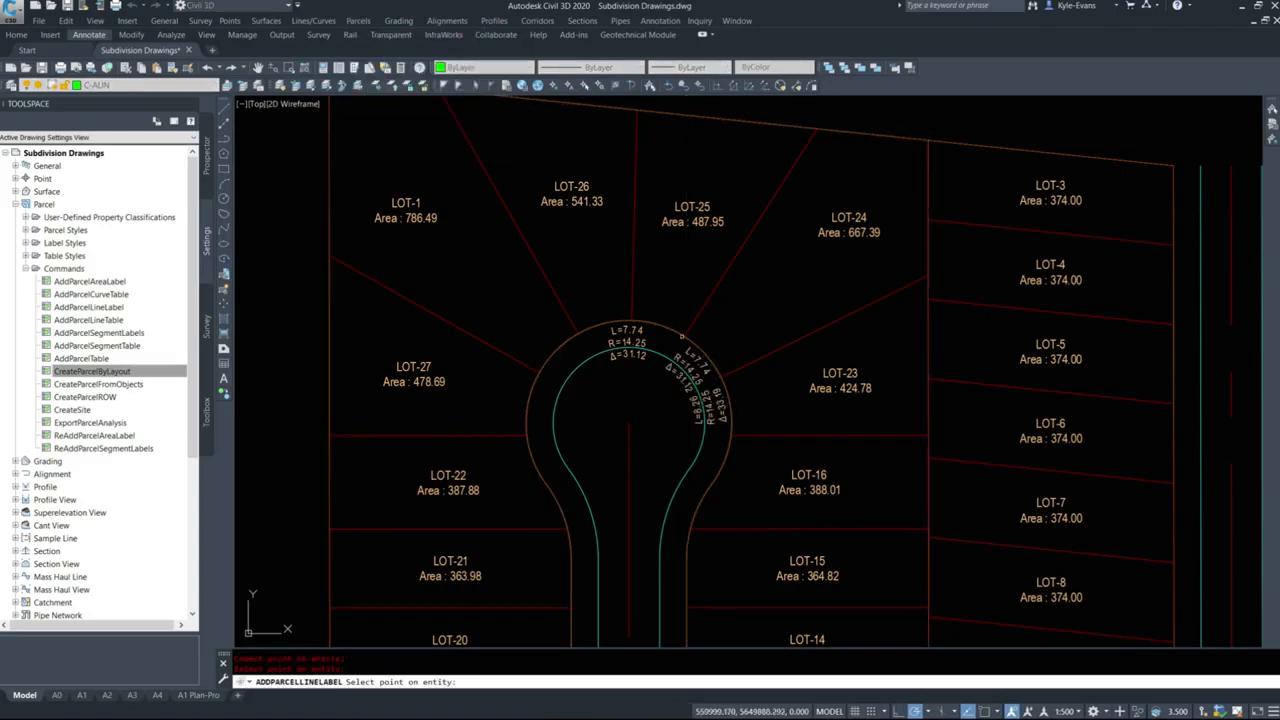
left_click(664, 324)
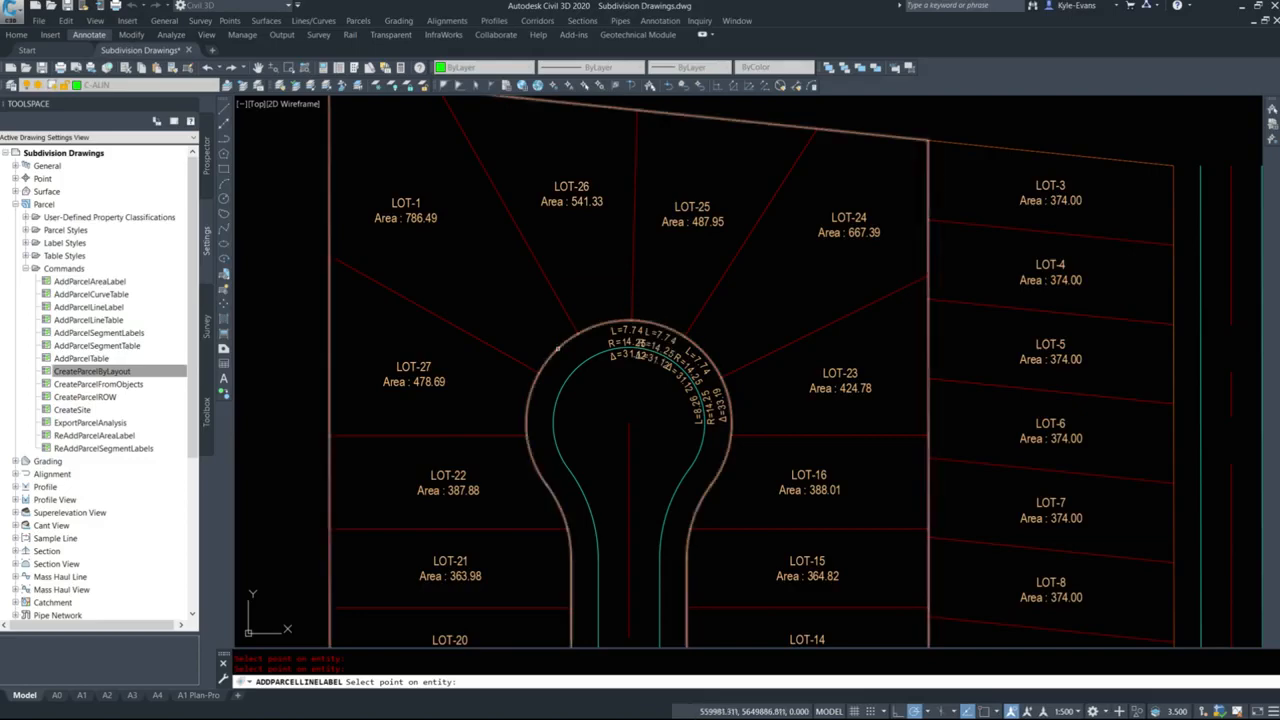
left_click(556, 350)
left_click(531, 392)
scroll(554, 430, "up", 3)
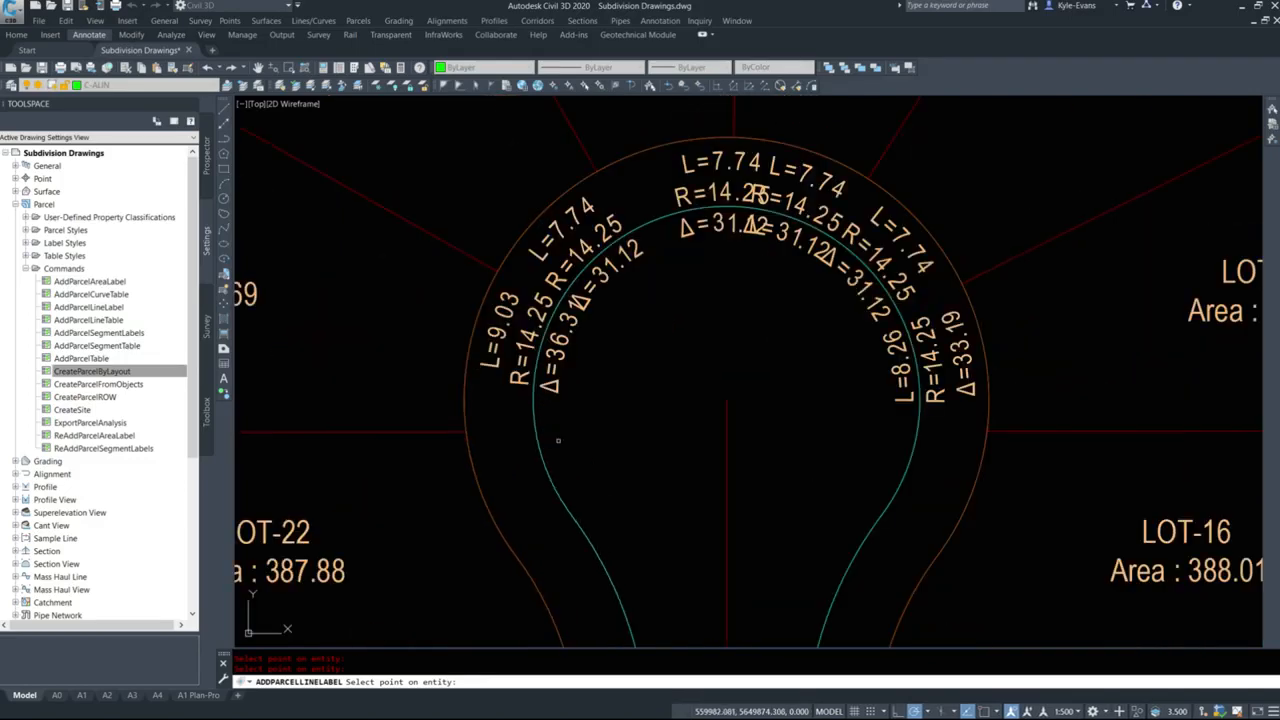
scroll(506, 390, "down", 3)
key("Escape")
Examine the curve labels and areas of the lots around the cul-de-sac bulb, highlighting each frontage label in turn.
scroll(492, 345, "up", 4)
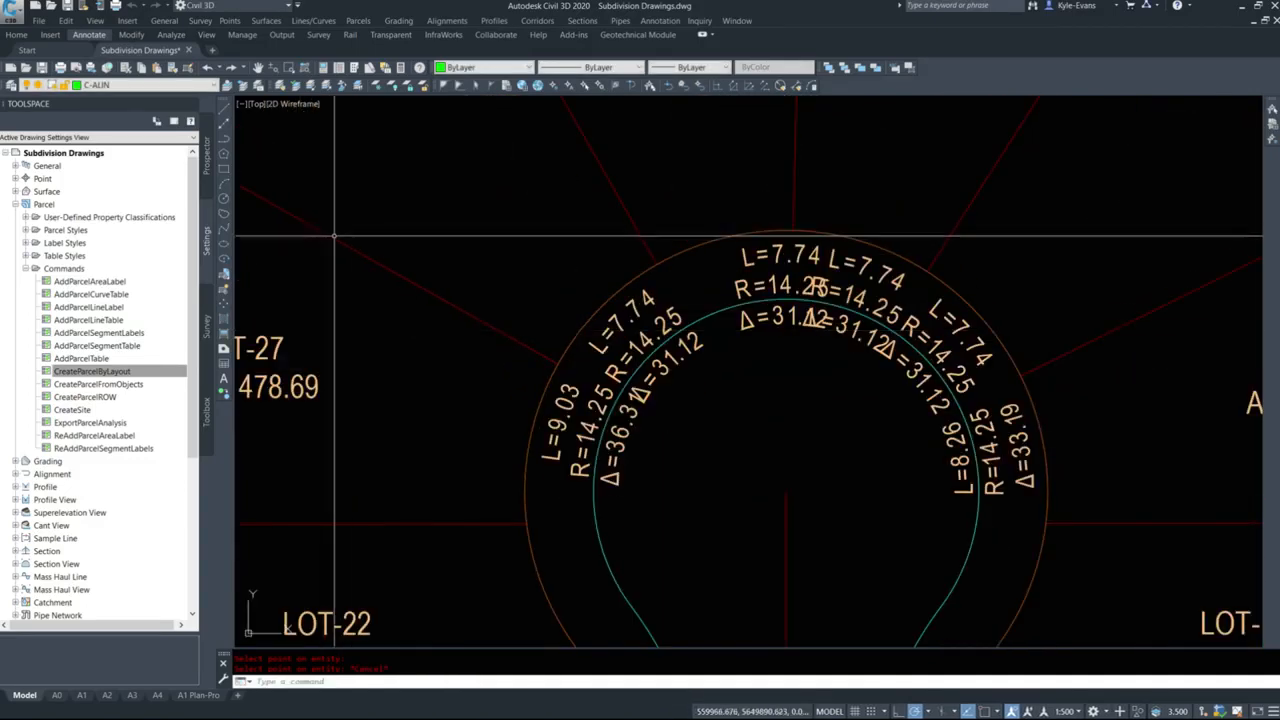
scroll(535, 371, "down", 7)
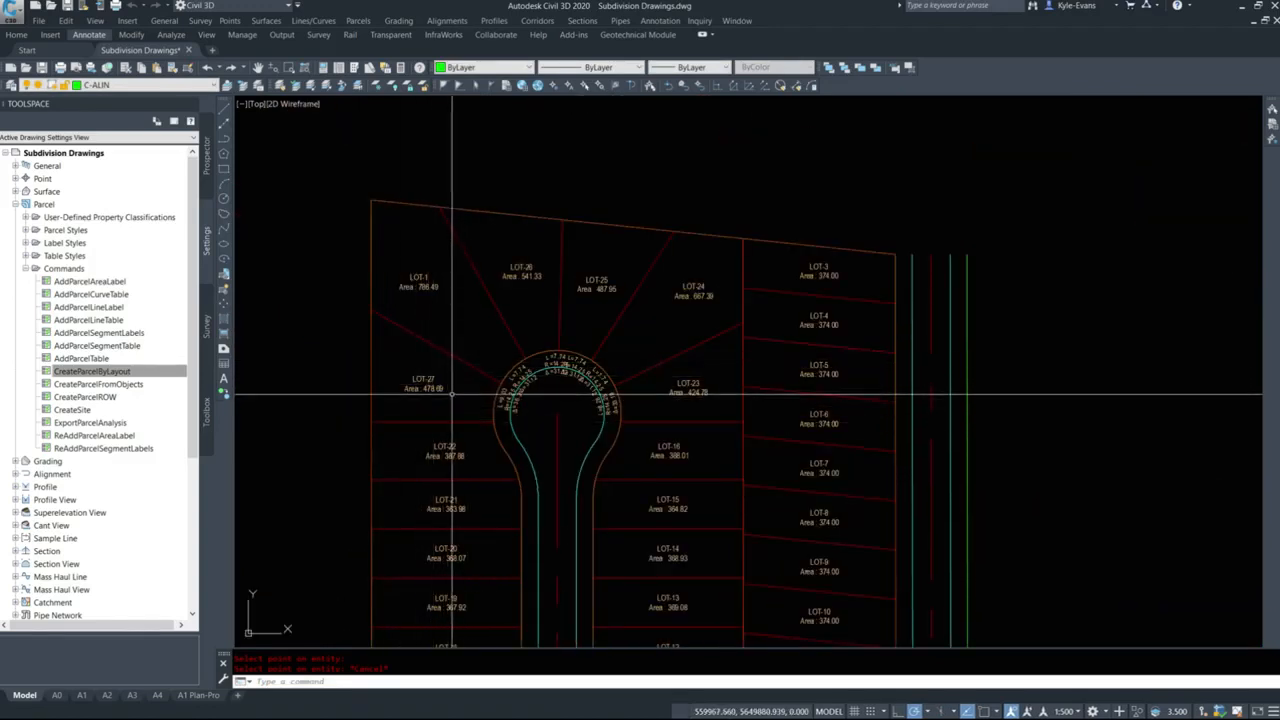
middle_click_drag(452, 394, 517, 380)
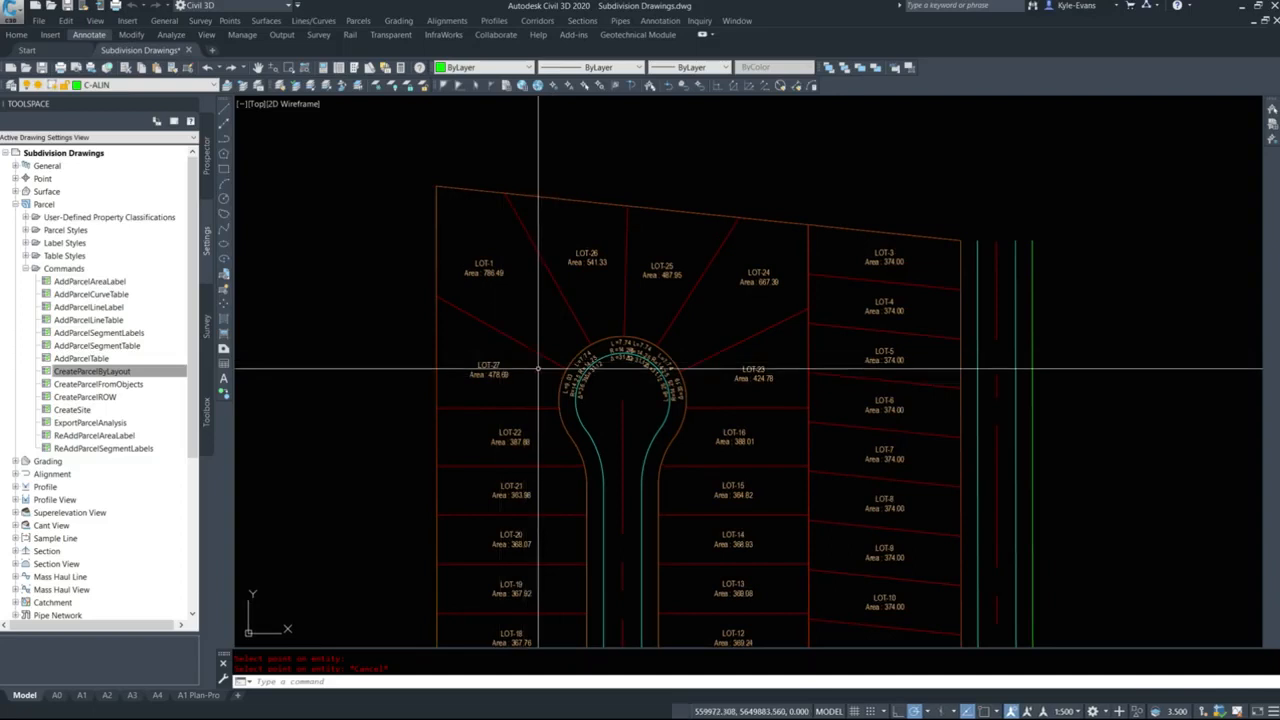
scroll(570, 350, "up", 2)
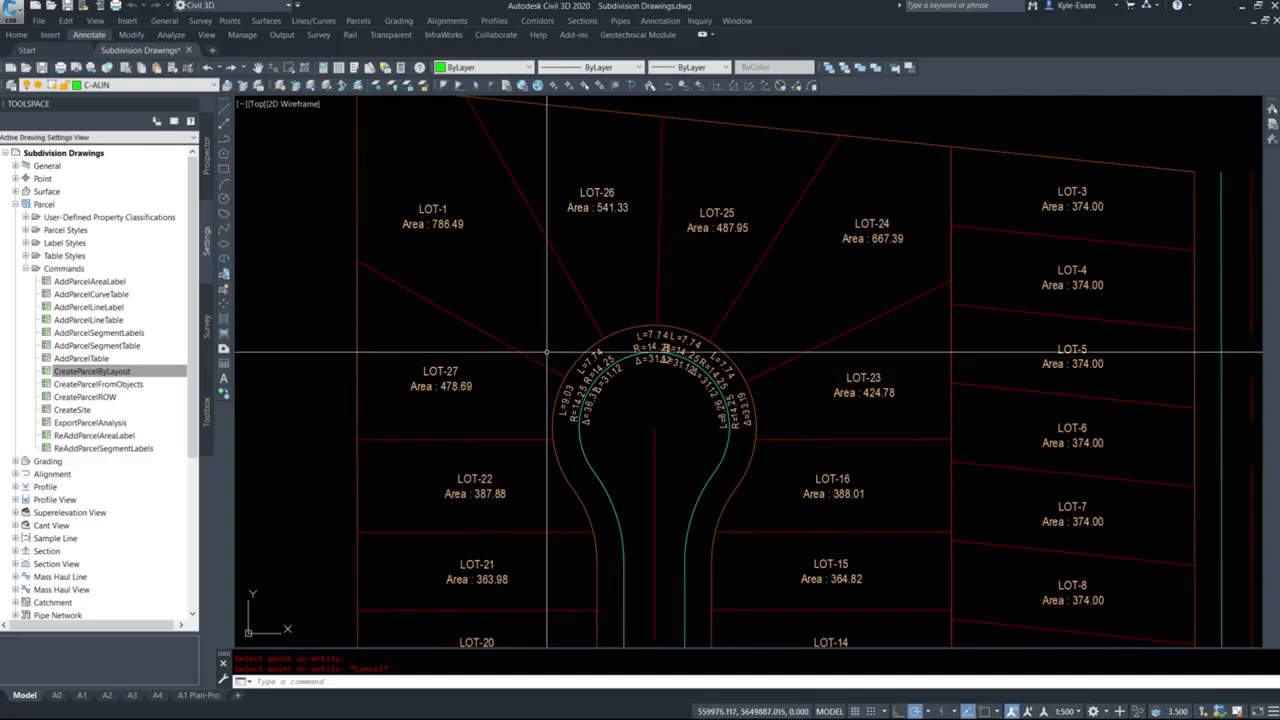
left_click(594, 389)
middle_click_drag(594, 389, 640, 364)
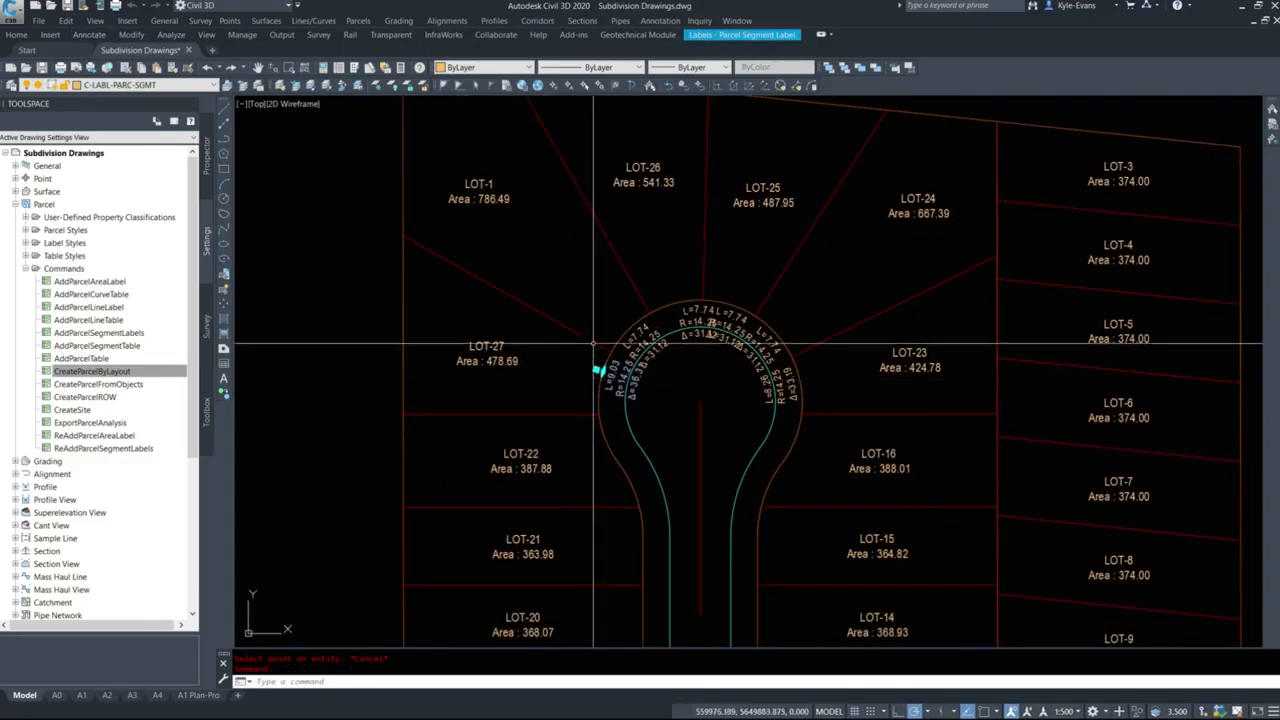
left_click(625, 325)
left_click(722, 311)
left_click(697, 311)
left_click(771, 337)
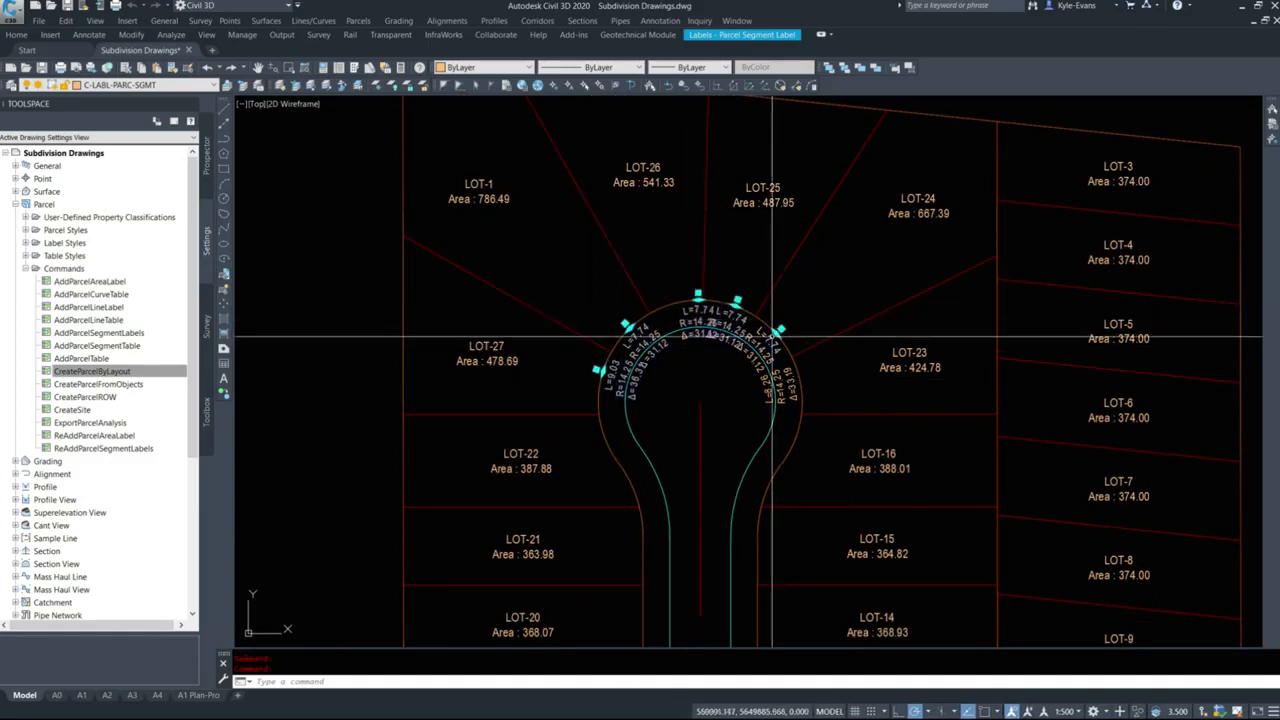
left_click(794, 380)
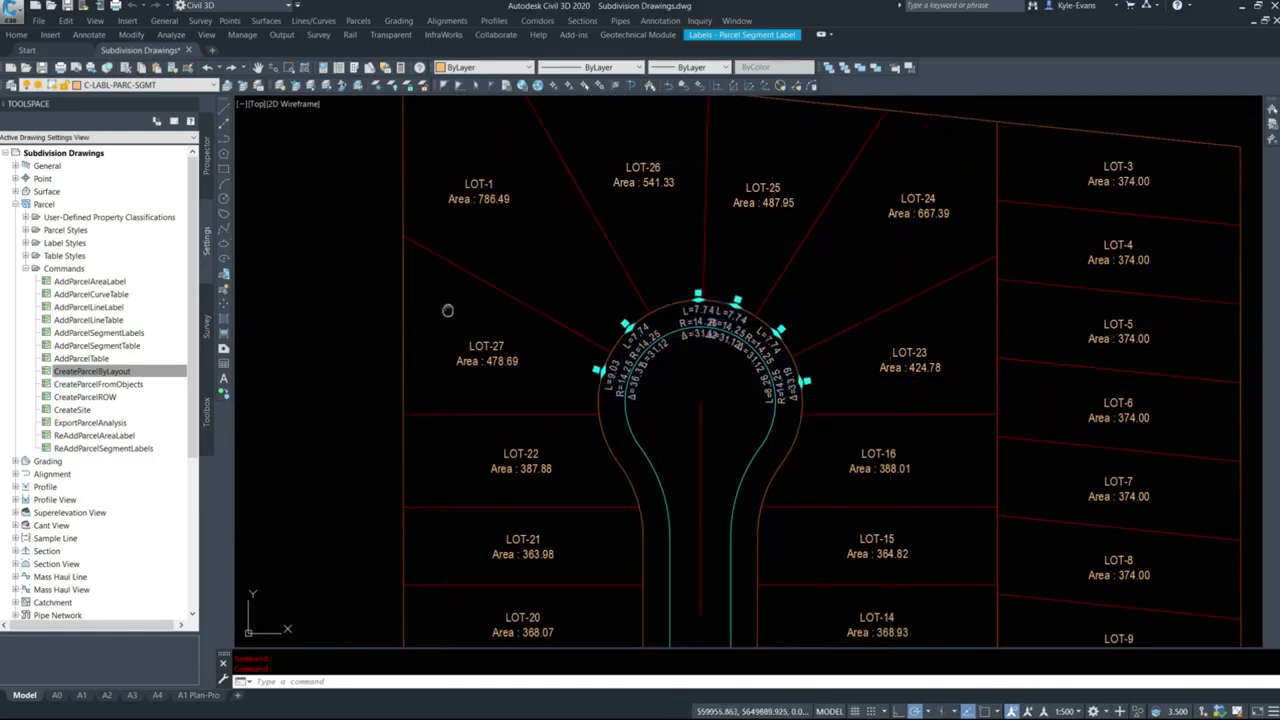
middle_click_drag(446, 297, 447, 386)
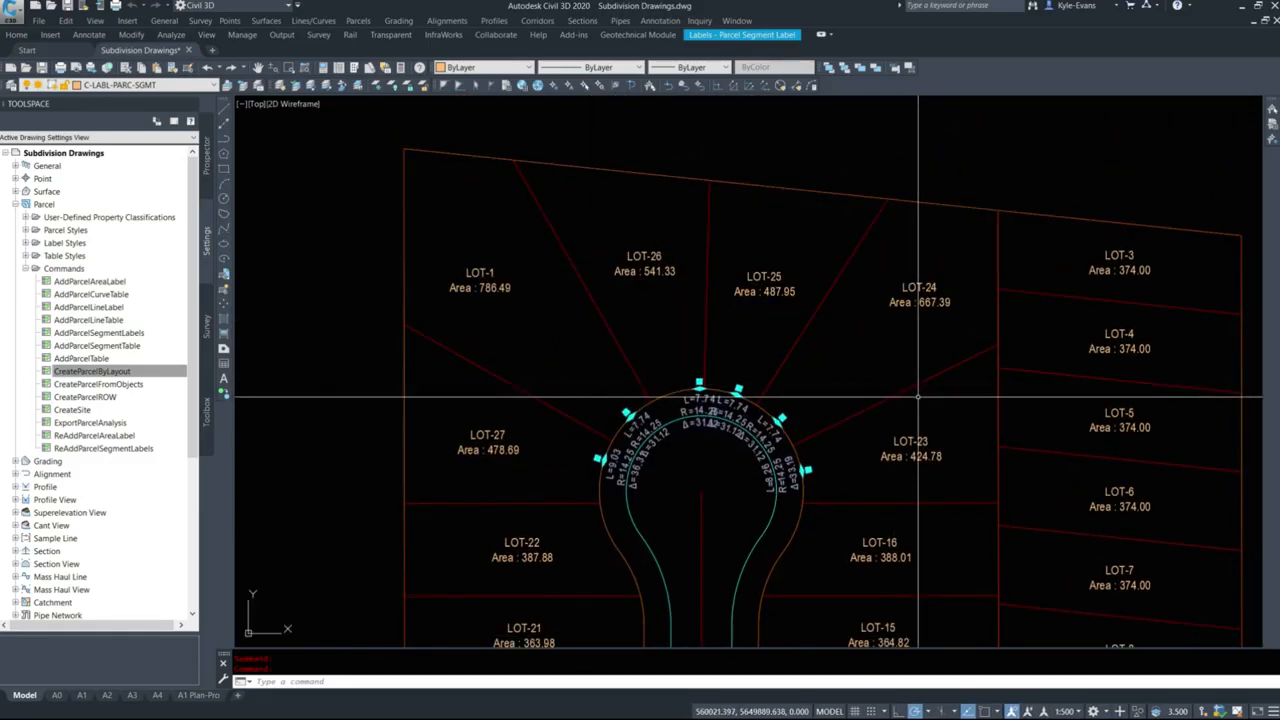
key("Escape")
Draw a closed 8 by 15 m rectangle inside LOT-24 with the Line command, roughly parallel to its boundary with LOT-23.
middle_click_drag(557, 146, 472, 124)
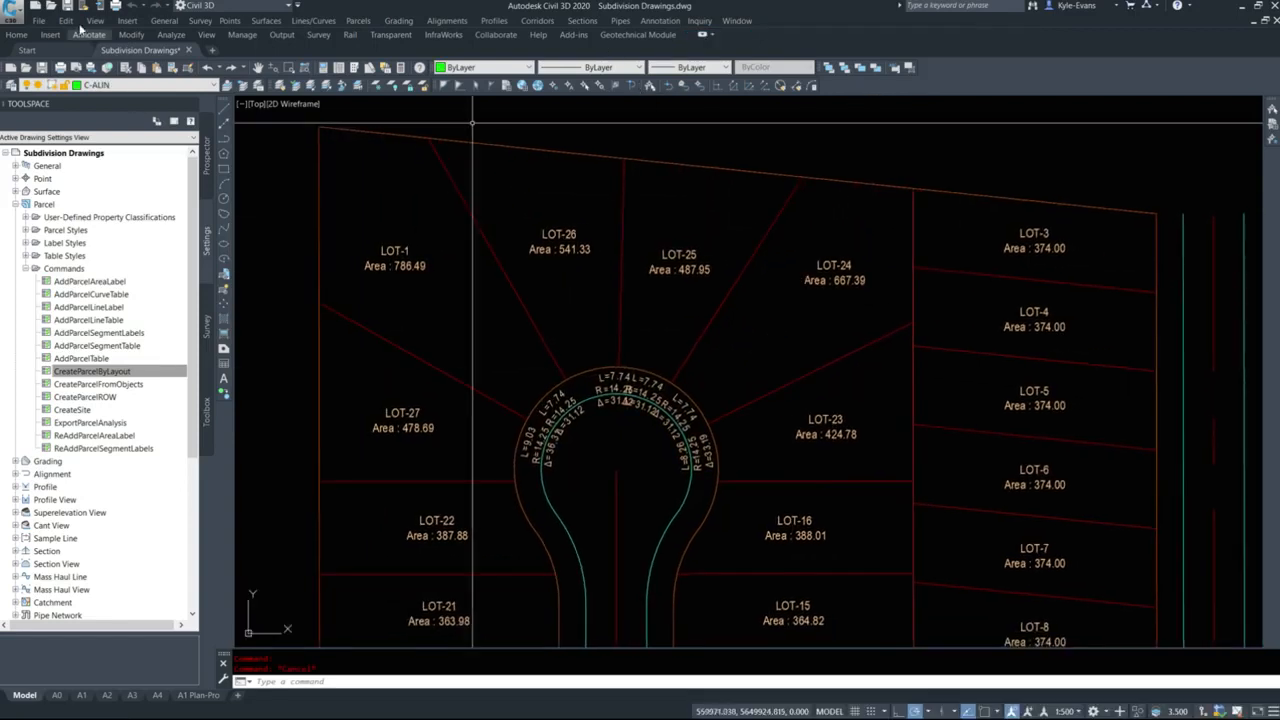
left_click(224, 119)
scroll(770, 352, "up", 3)
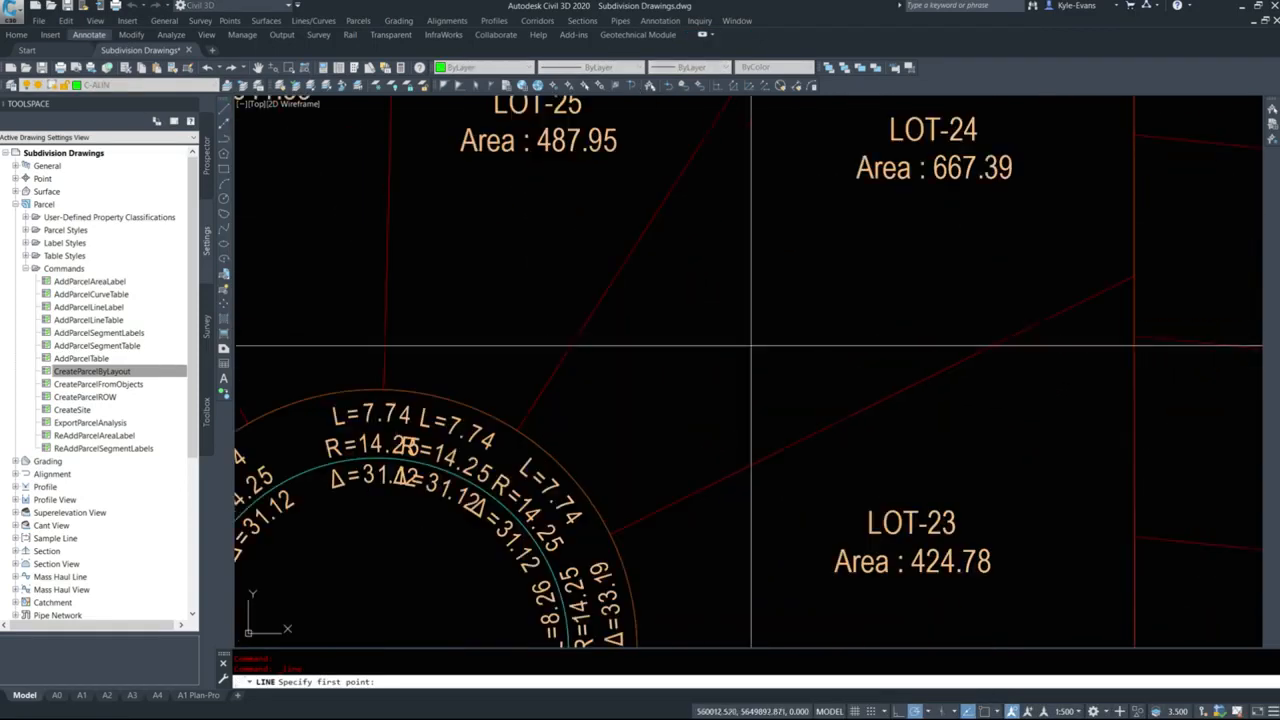
left_click(671, 303)
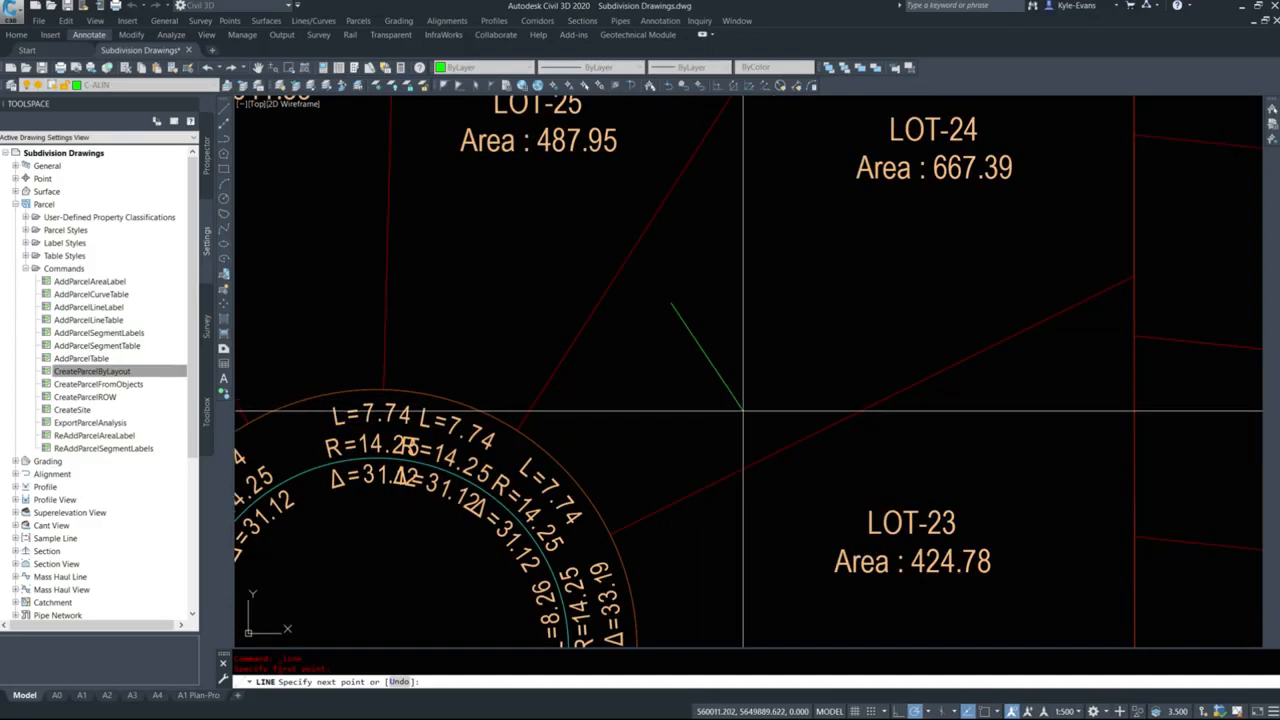
left_click(751, 422)
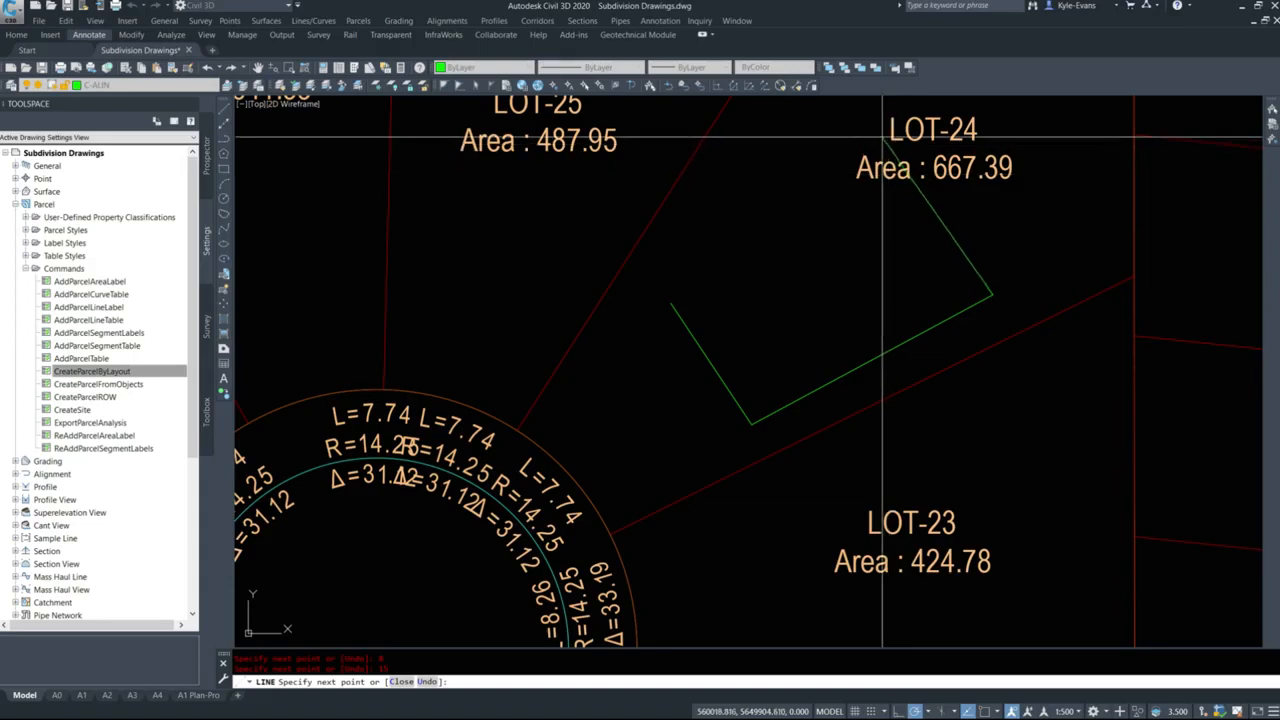
left_click(908, 178)
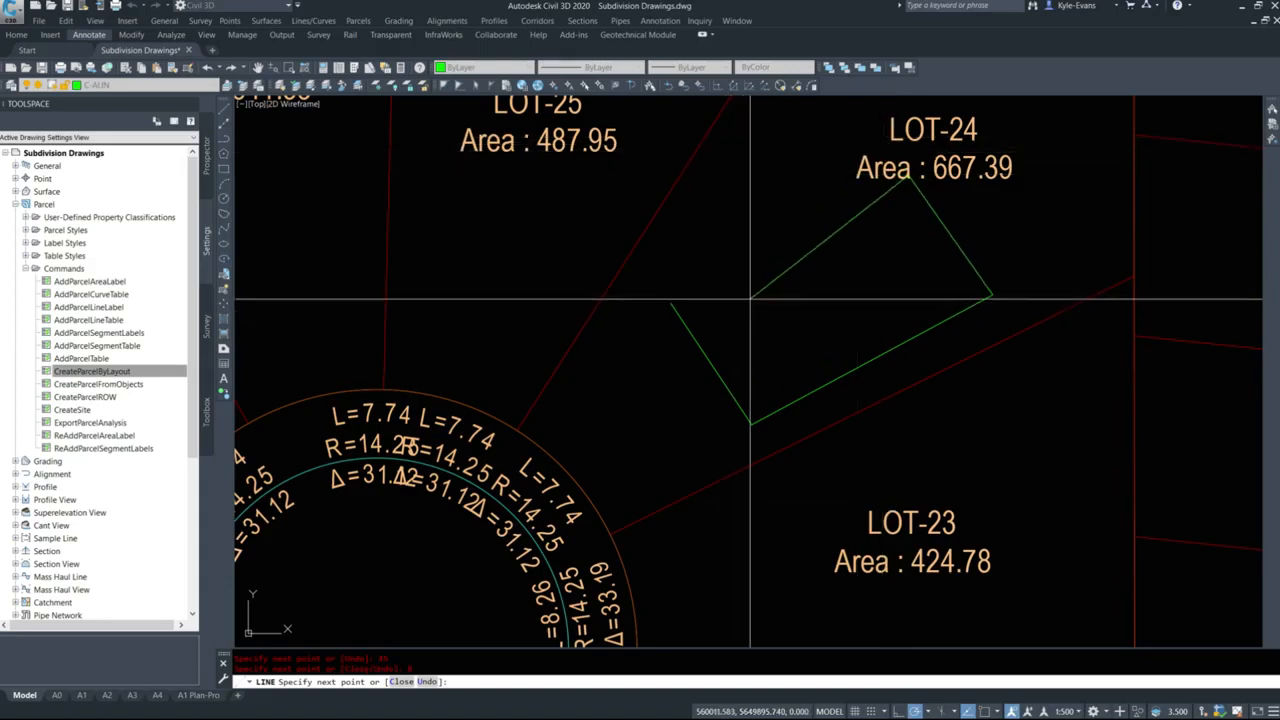
type("c")
key("Return")
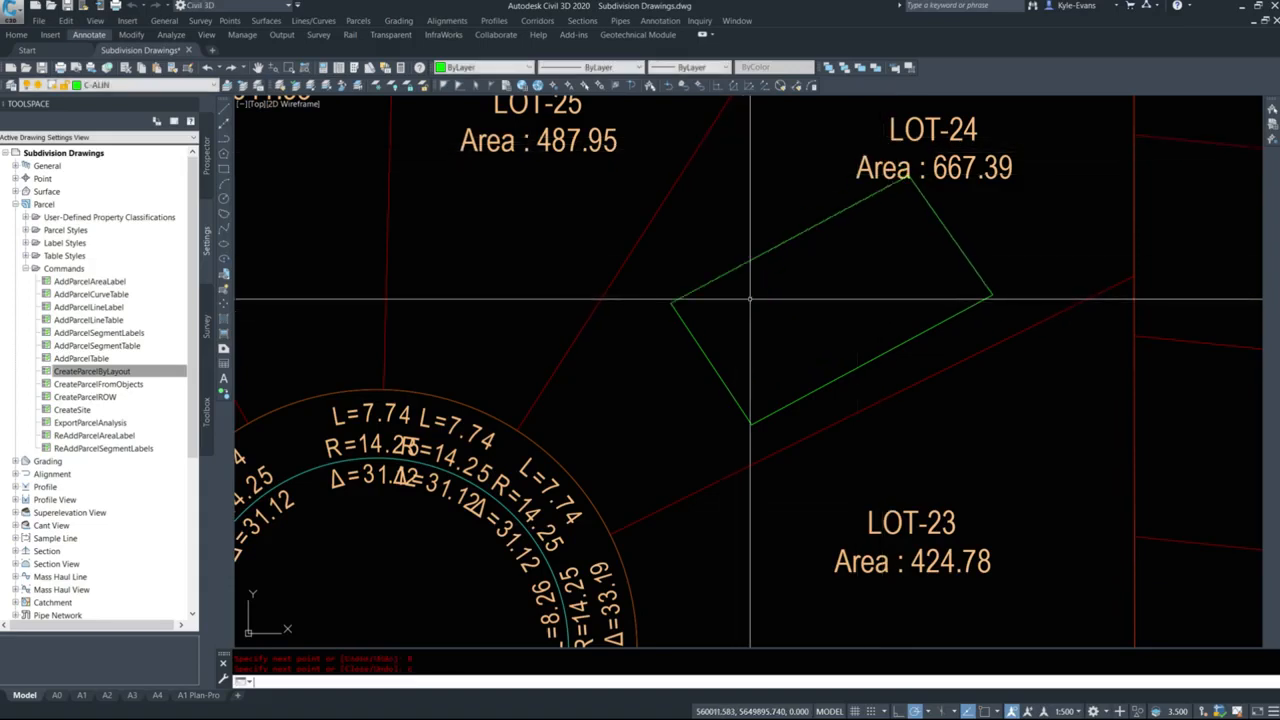
Delete the four lines of the test rectangle in LOT-24.
left_click(780, 240)
left_click(746, 215)
left_click(740, 240)
left_click(780, 268)
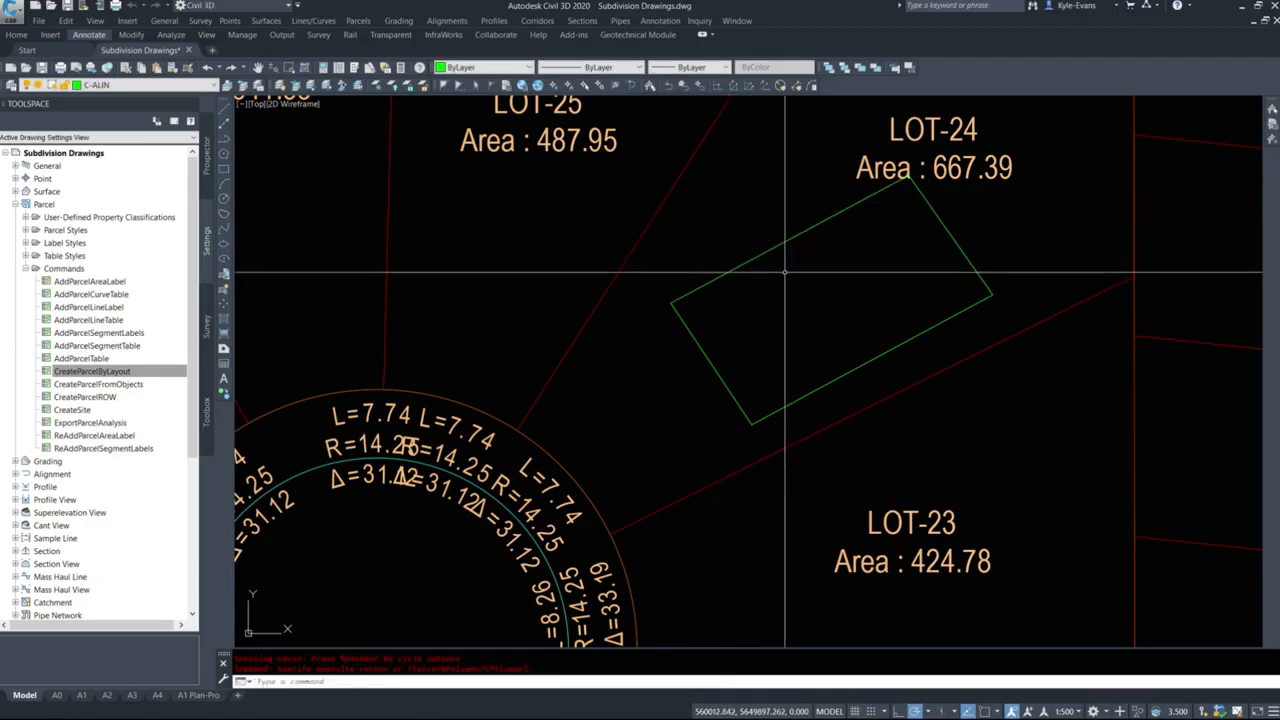
left_click(825, 232)
left_click(843, 211)
key("Escape")
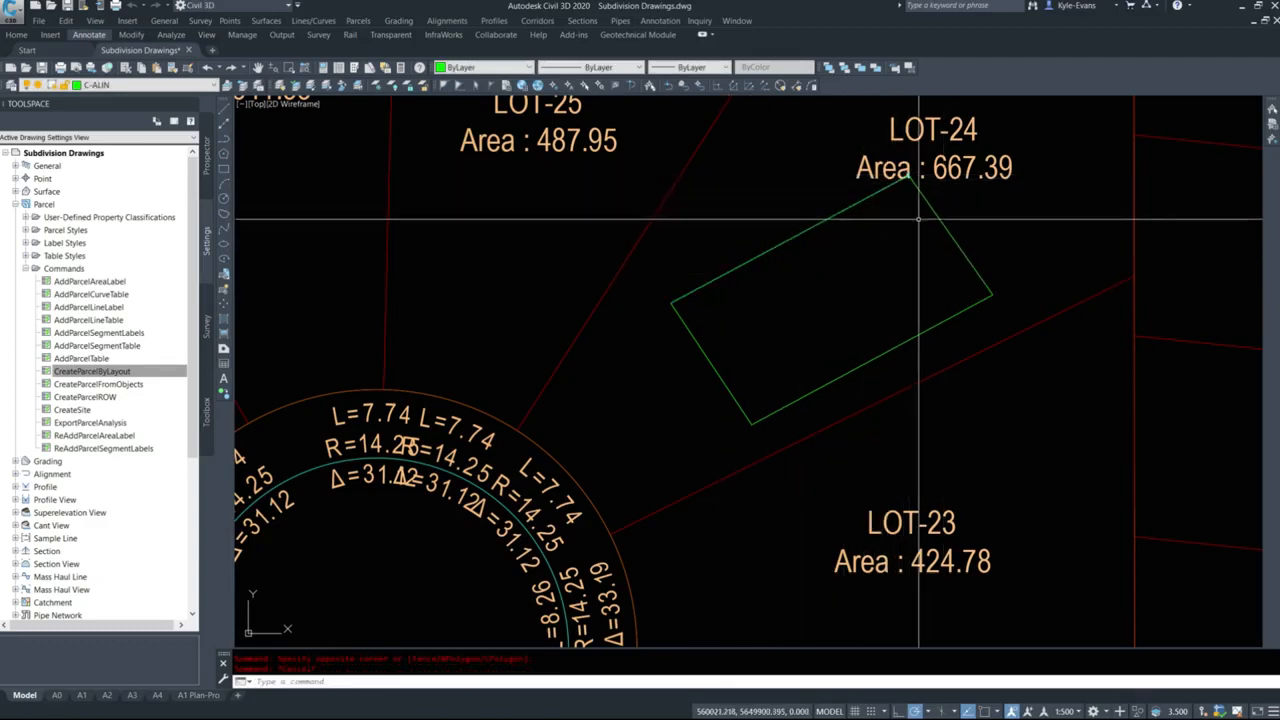
left_click(937, 217)
left_click(904, 230)
left_click(720, 291)
left_click(707, 357)
left_click(860, 391)
left_click(820, 362)
left_click(634, 360)
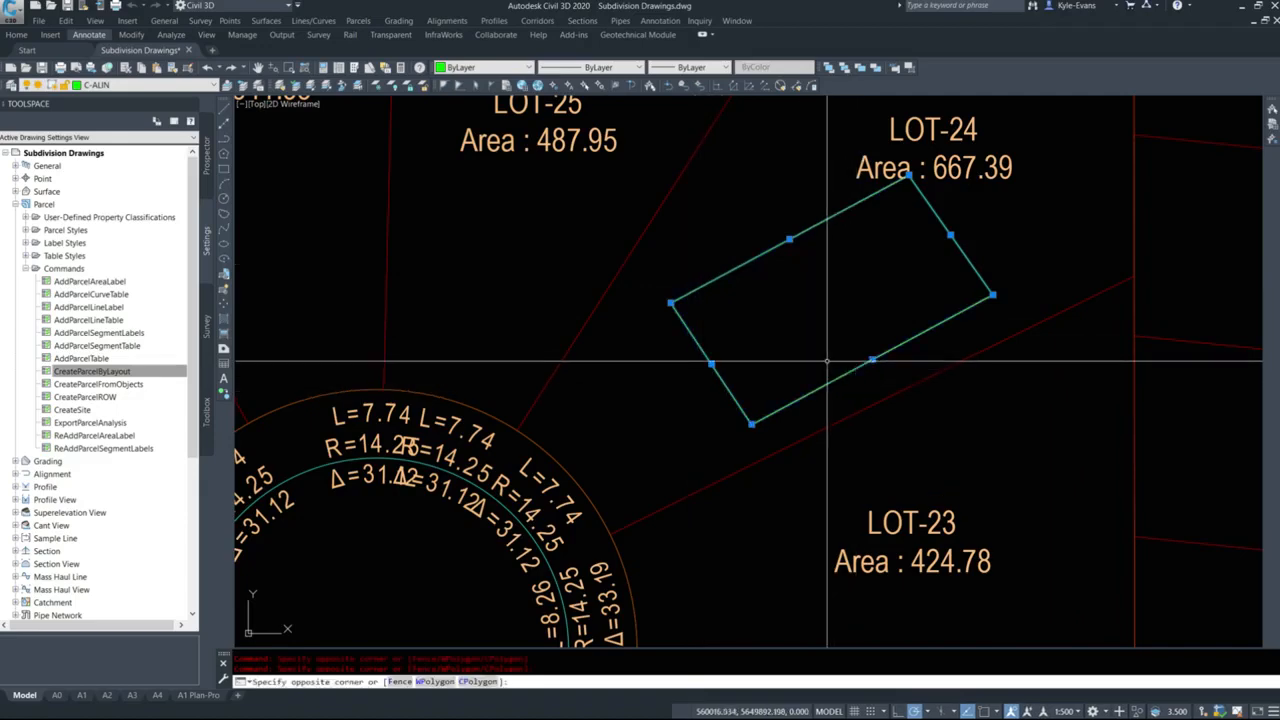
left_click(634, 360)
scroll(420, 188, "down", 5)
middle_click_drag(446, 290, 567, 284)
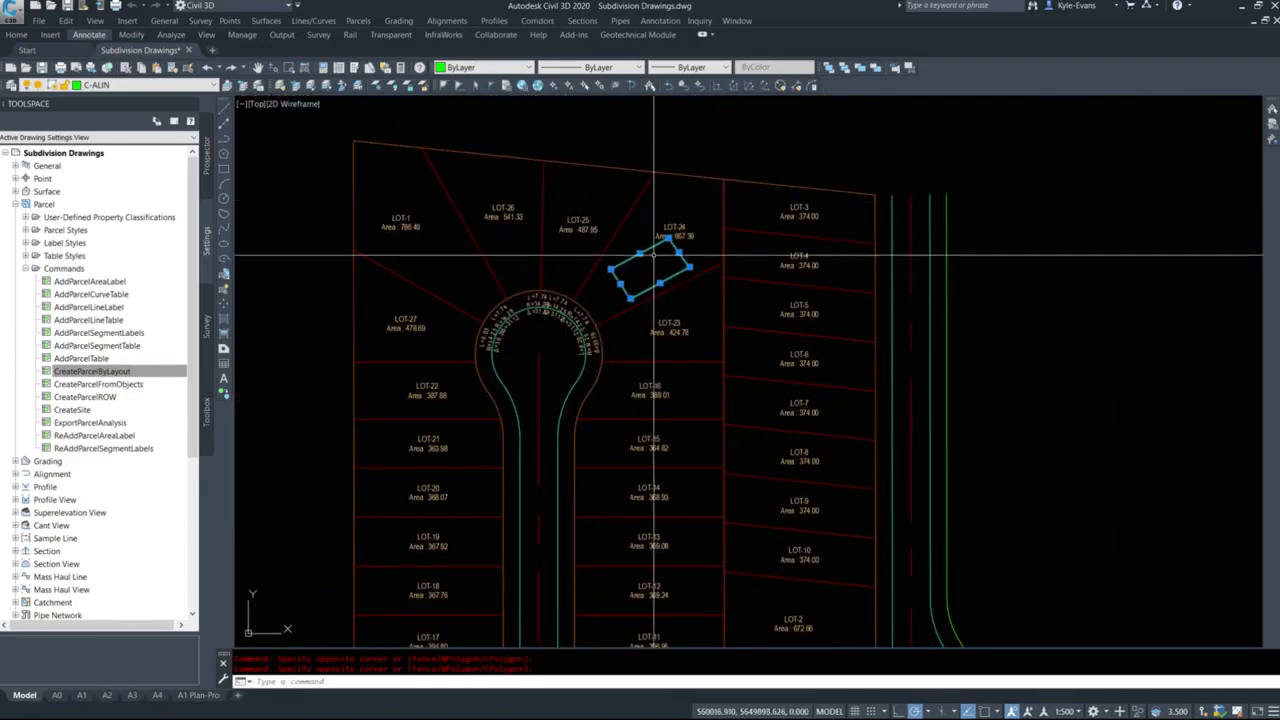
scroll(655, 255, "up", 2)
key("Delete")
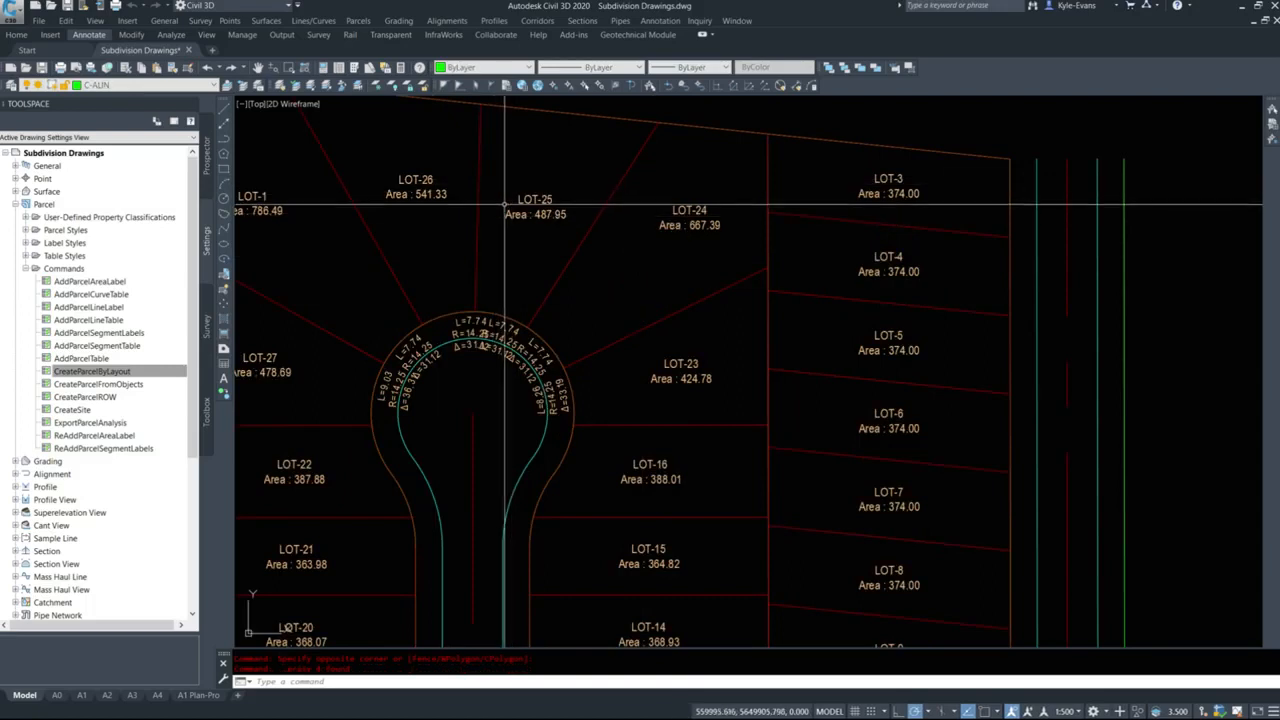
Draw an 8 m test line across LOT-26 near the bulb, and erase it.
left_click(224, 110)
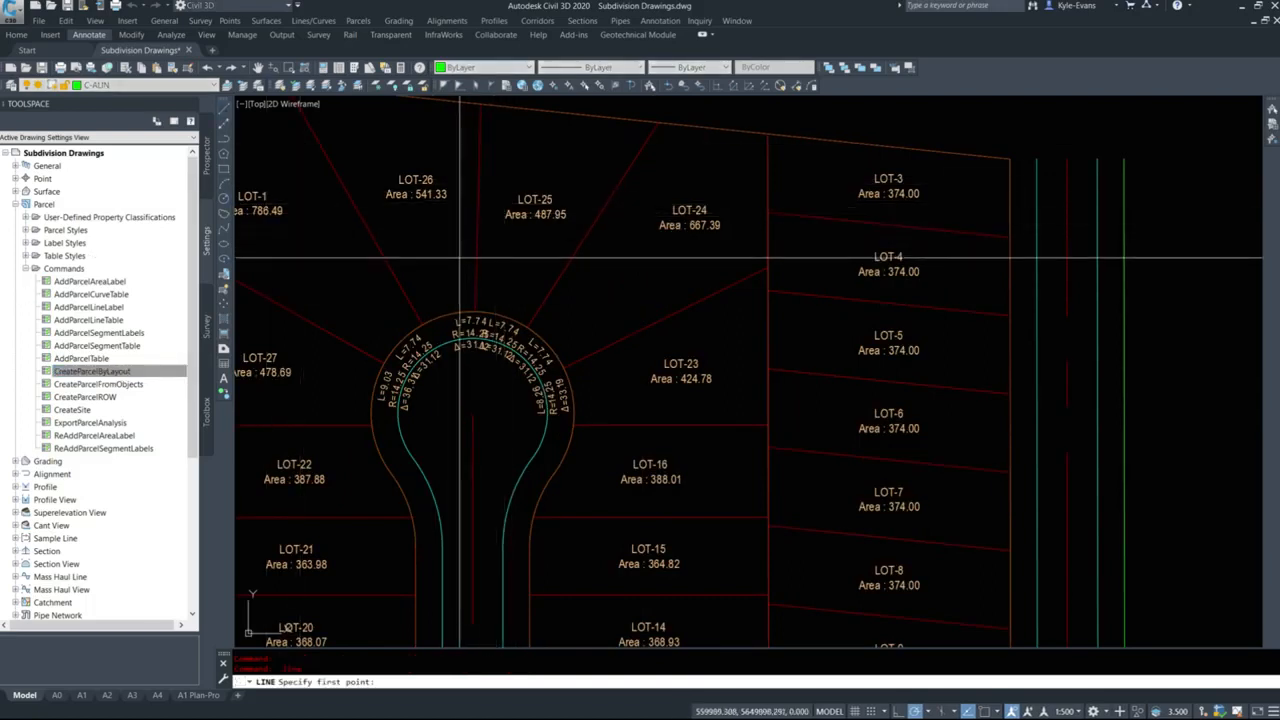
left_click(459, 249)
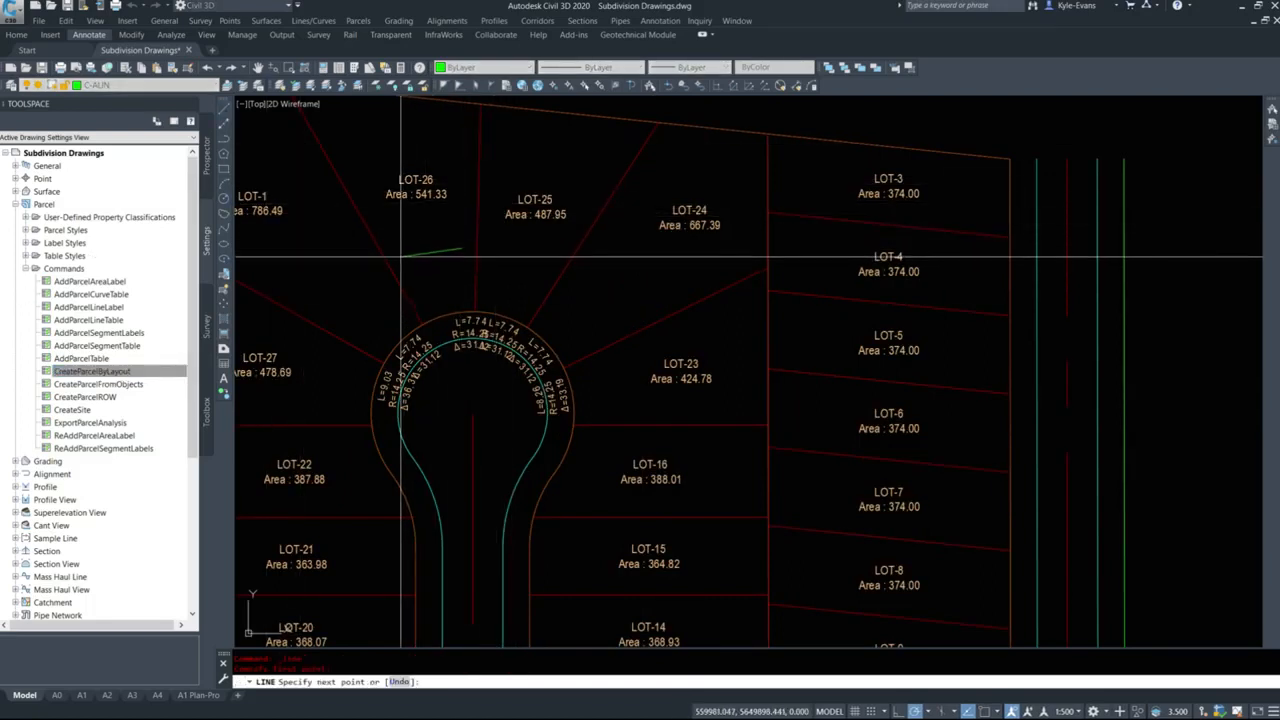
type("8")
key("Return")
key("Return")
middle_click_drag(375, 290, 584, 266)
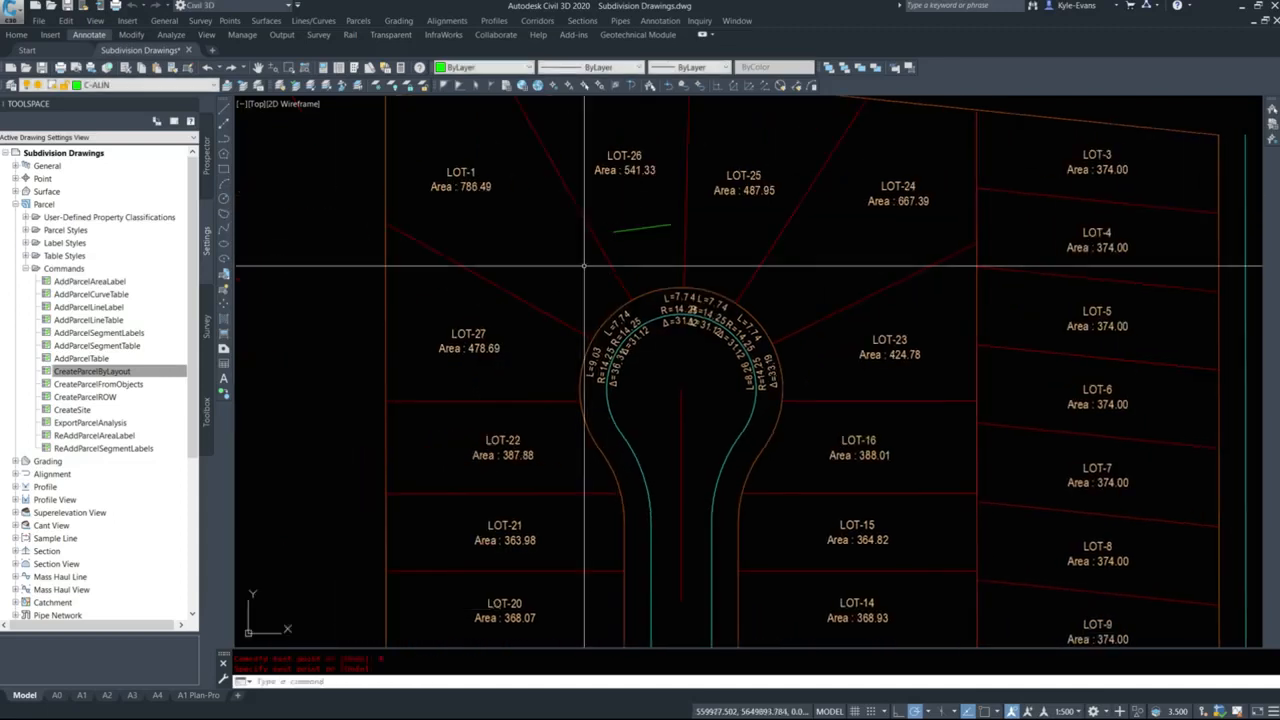
left_click(649, 274)
left_click(614, 229)
key("Delete")
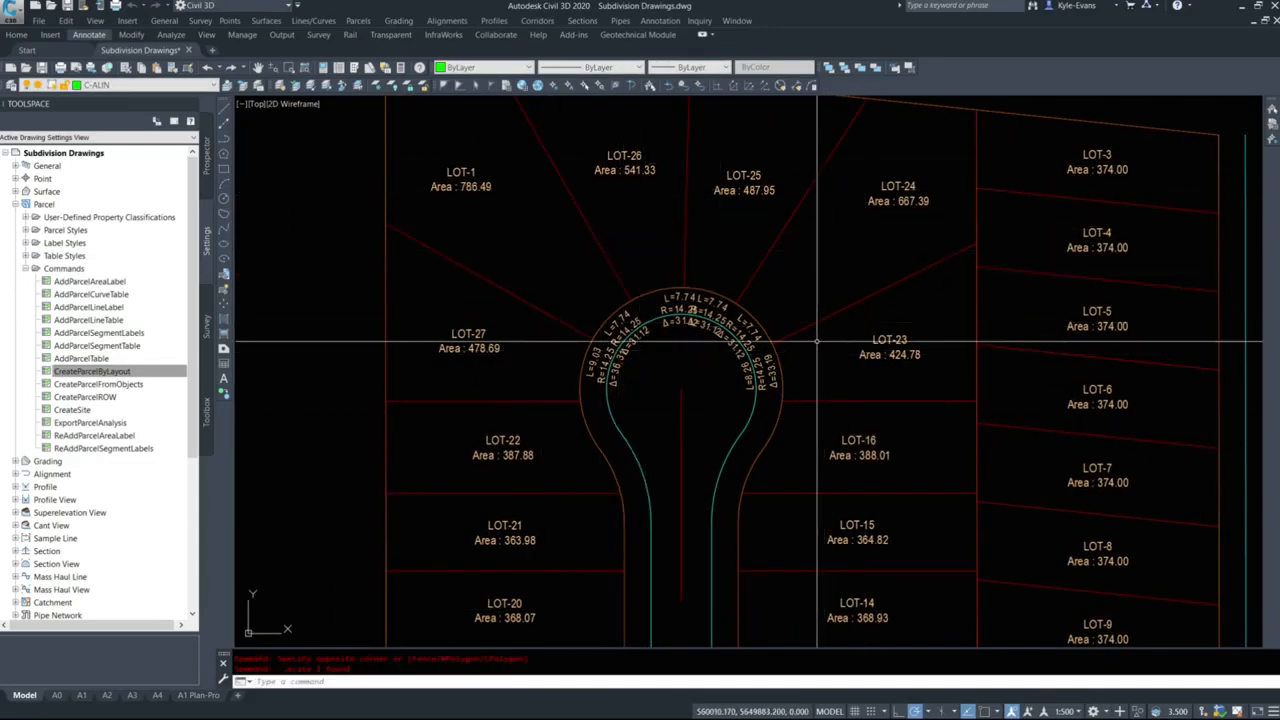
Delete all the curve labels along the cul-de-sac bulb frontages.
scroll(689, 443, "down", 9)
scroll(680, 420, "up", 6)
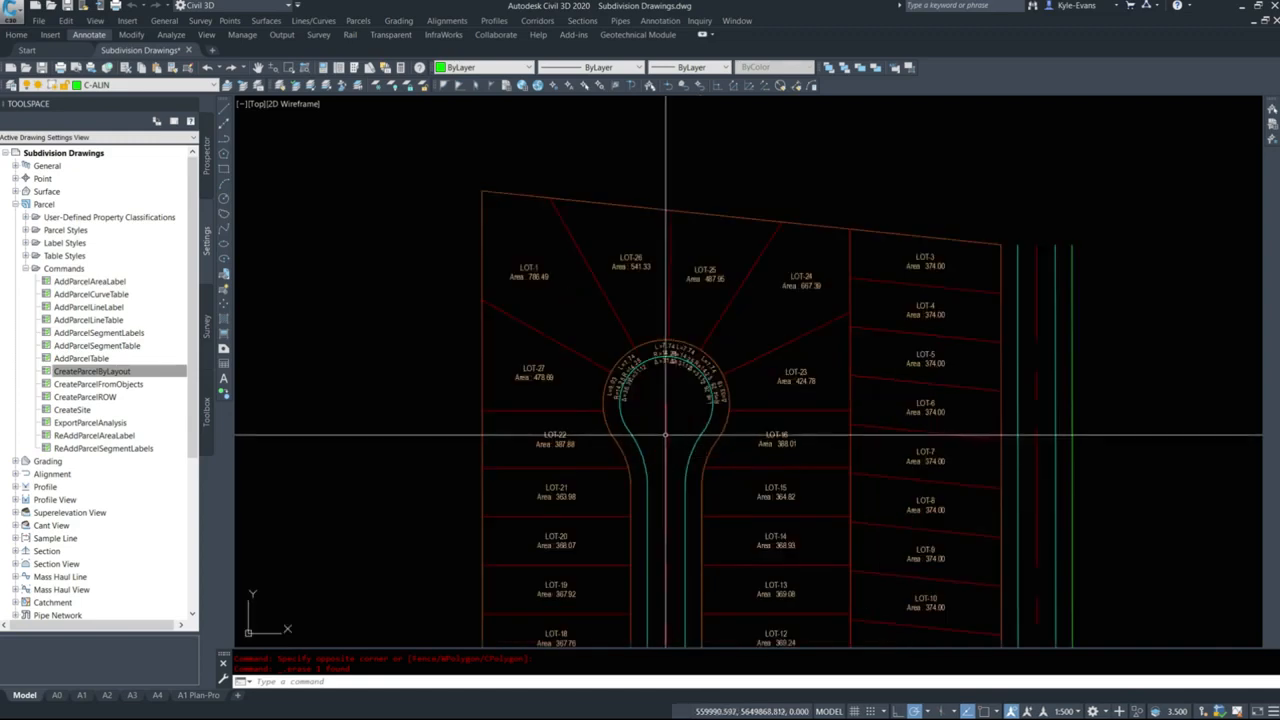
left_click(592, 400)
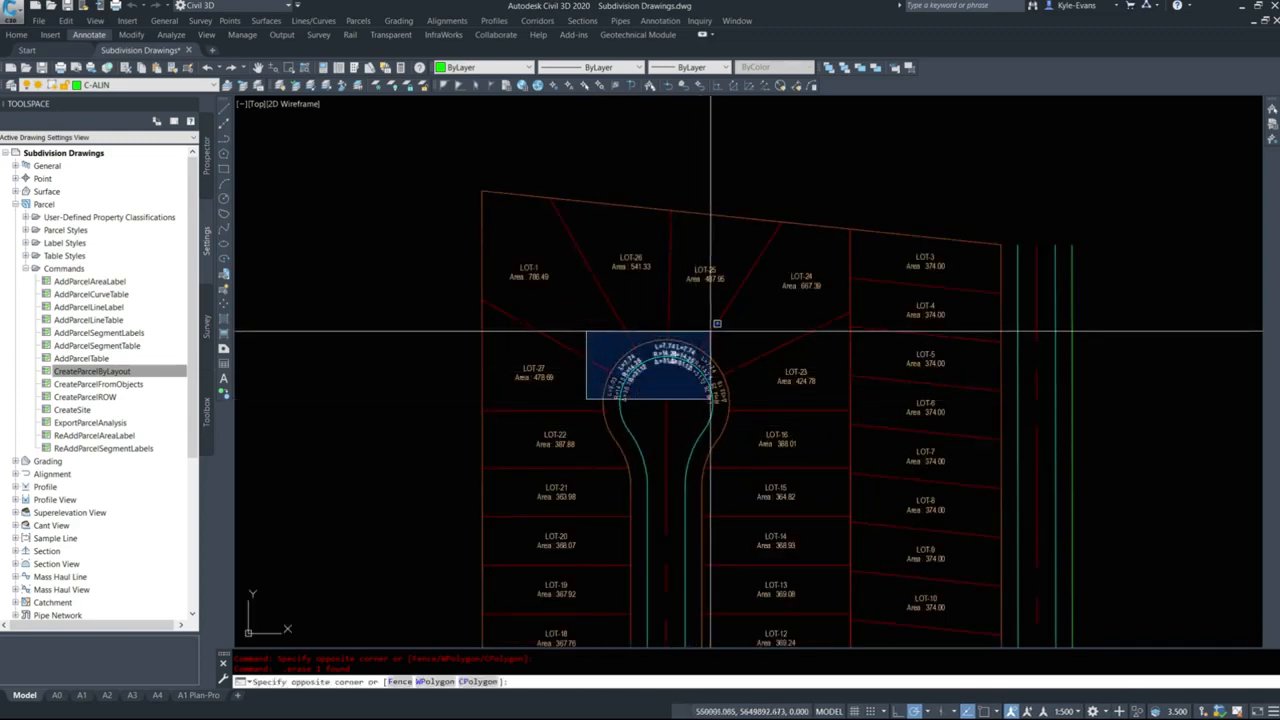
left_click(714, 330)
left_click(596, 338)
left_click(662, 408)
left_click(674, 323)
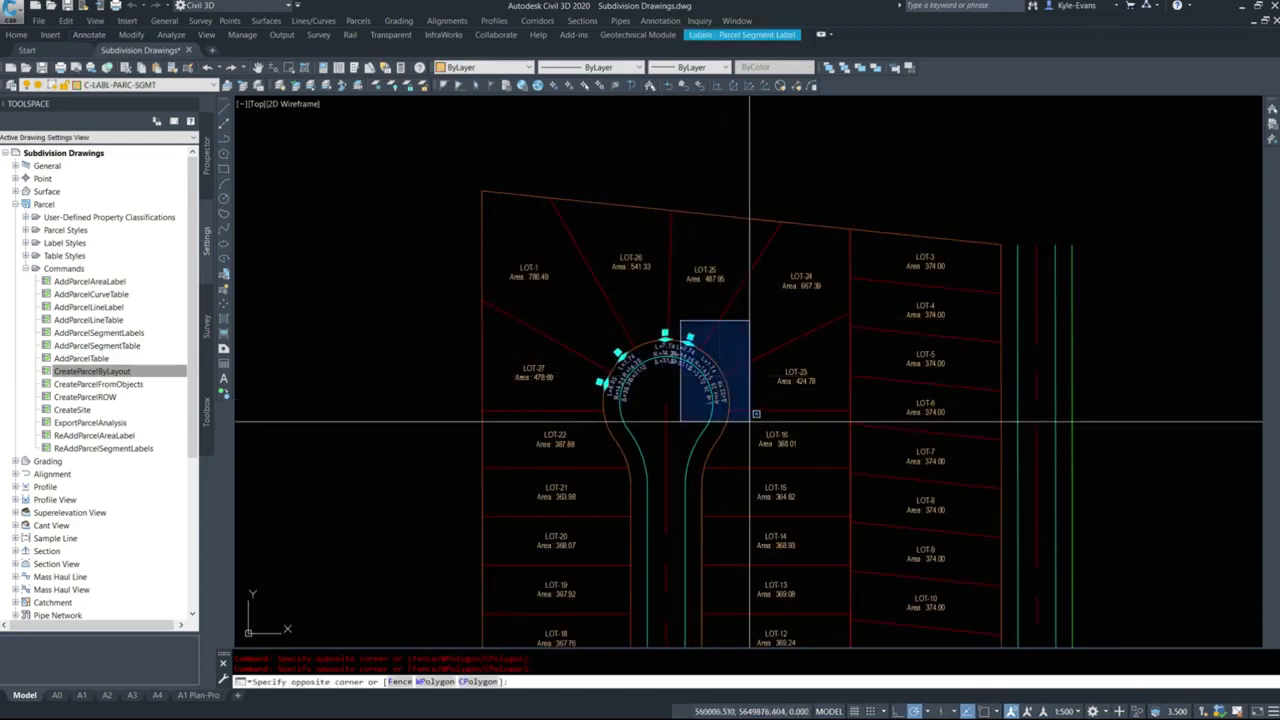
left_click(740, 425)
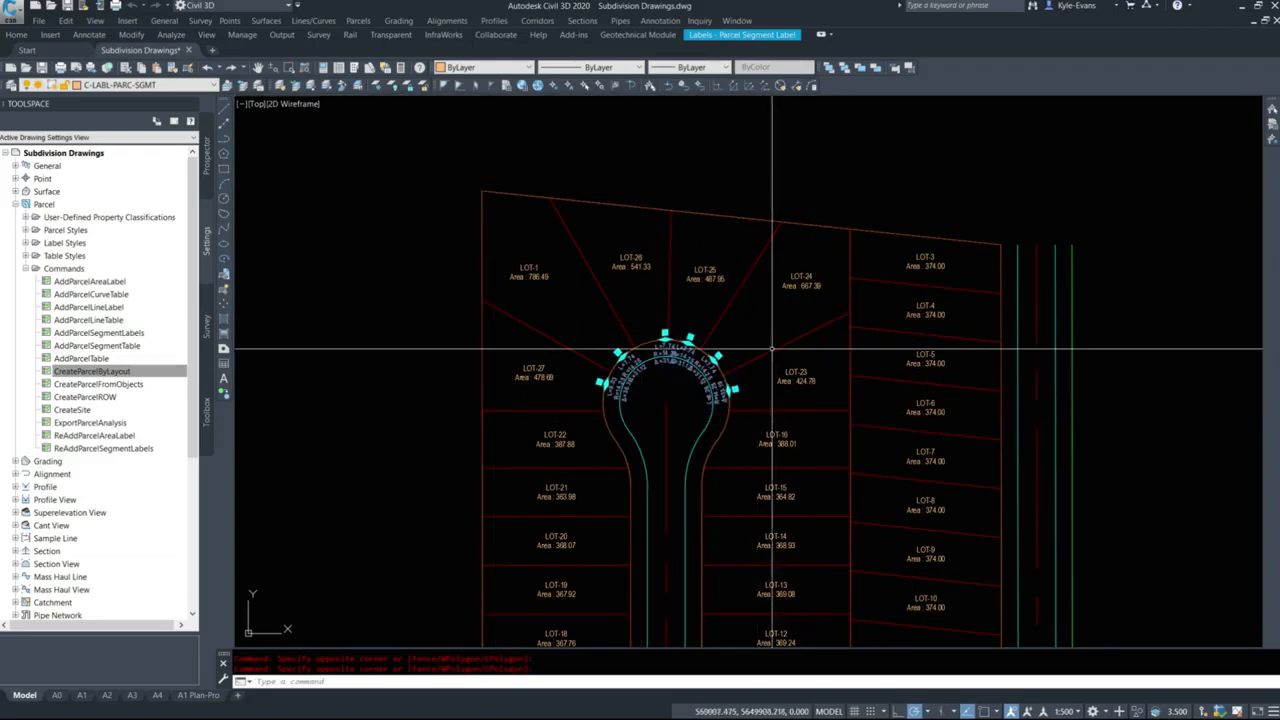
key("Delete")
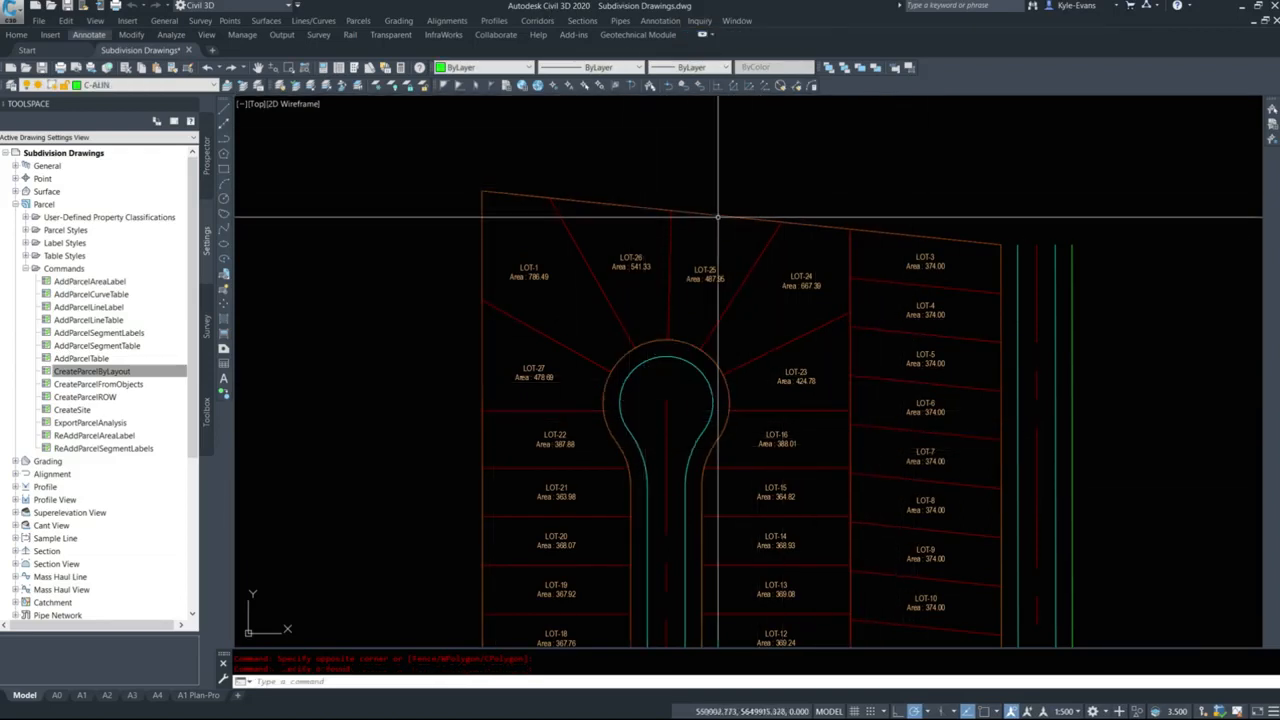
left_click(365, 24)
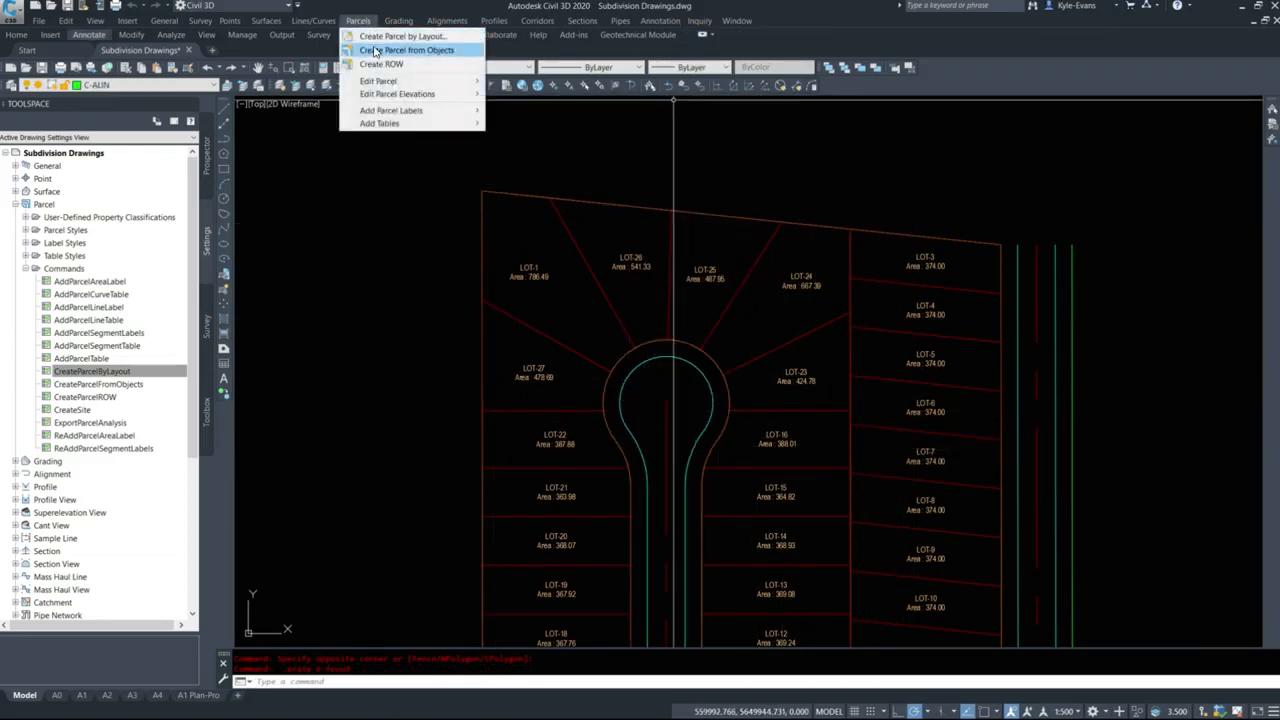
left_click(400, 36)
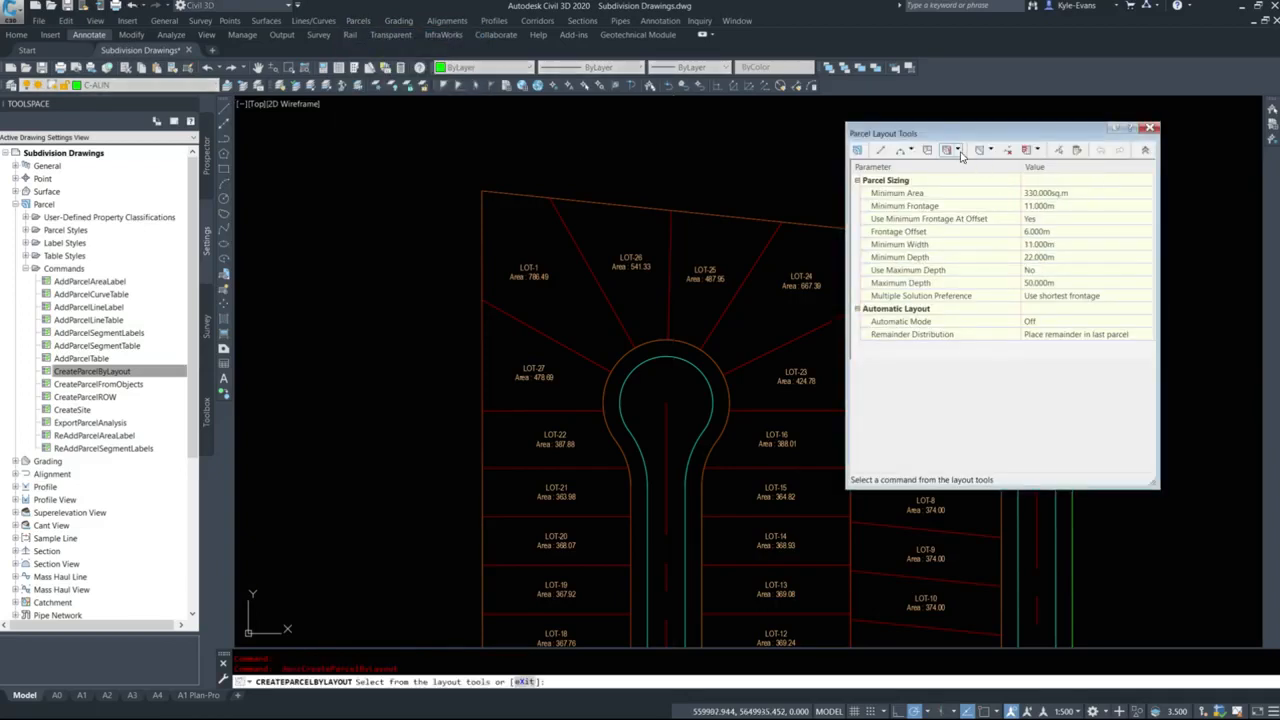
left_click(985, 187)
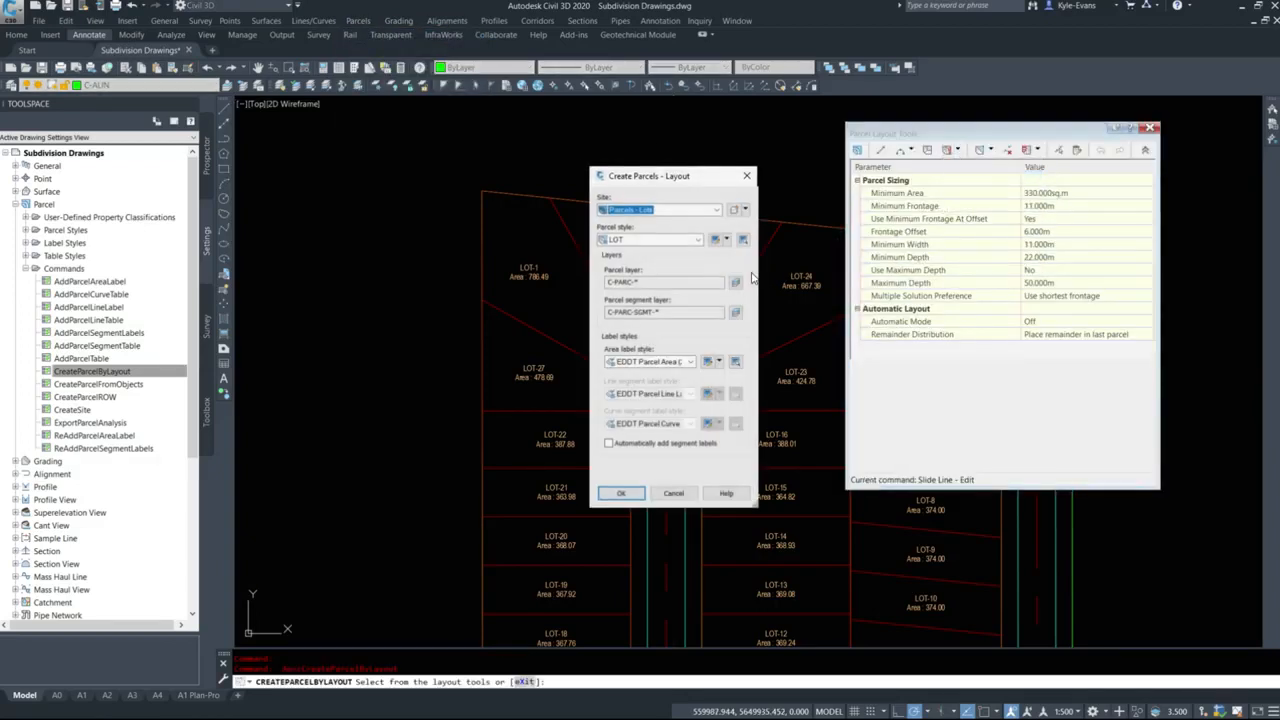
left_click(623, 493)
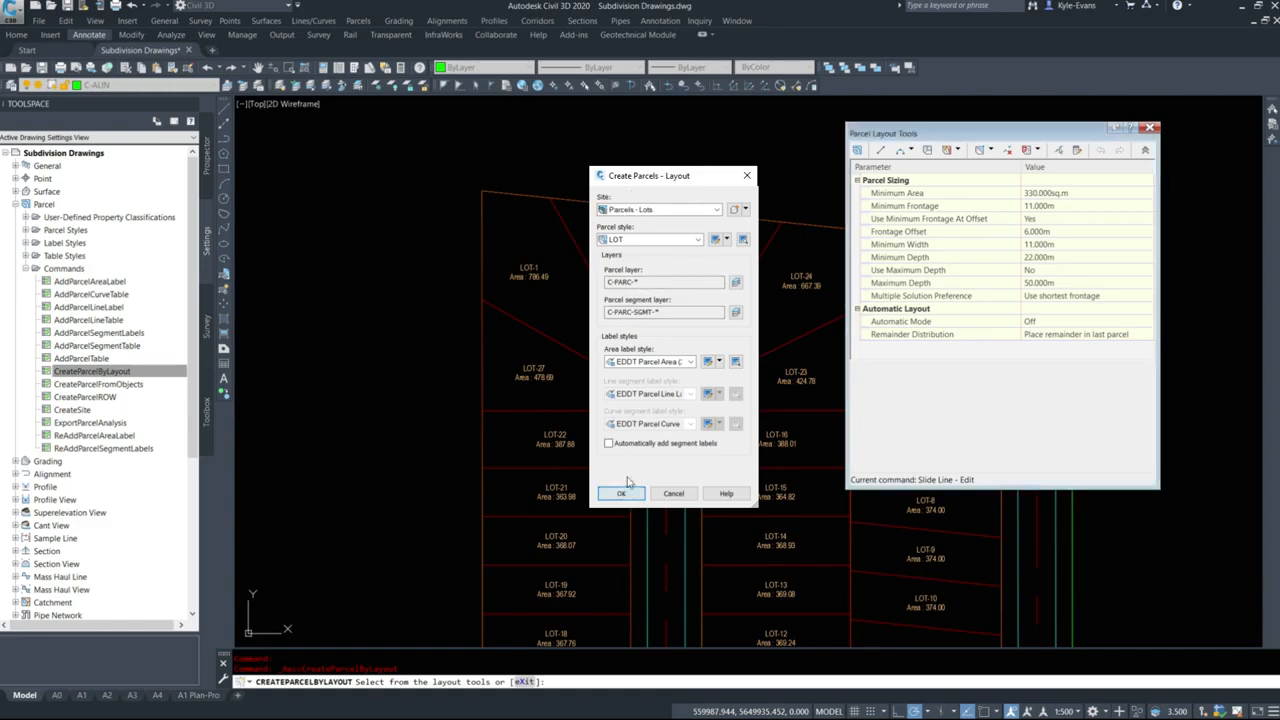
left_click(717, 325)
middle_click_drag(736, 340, 606, 360)
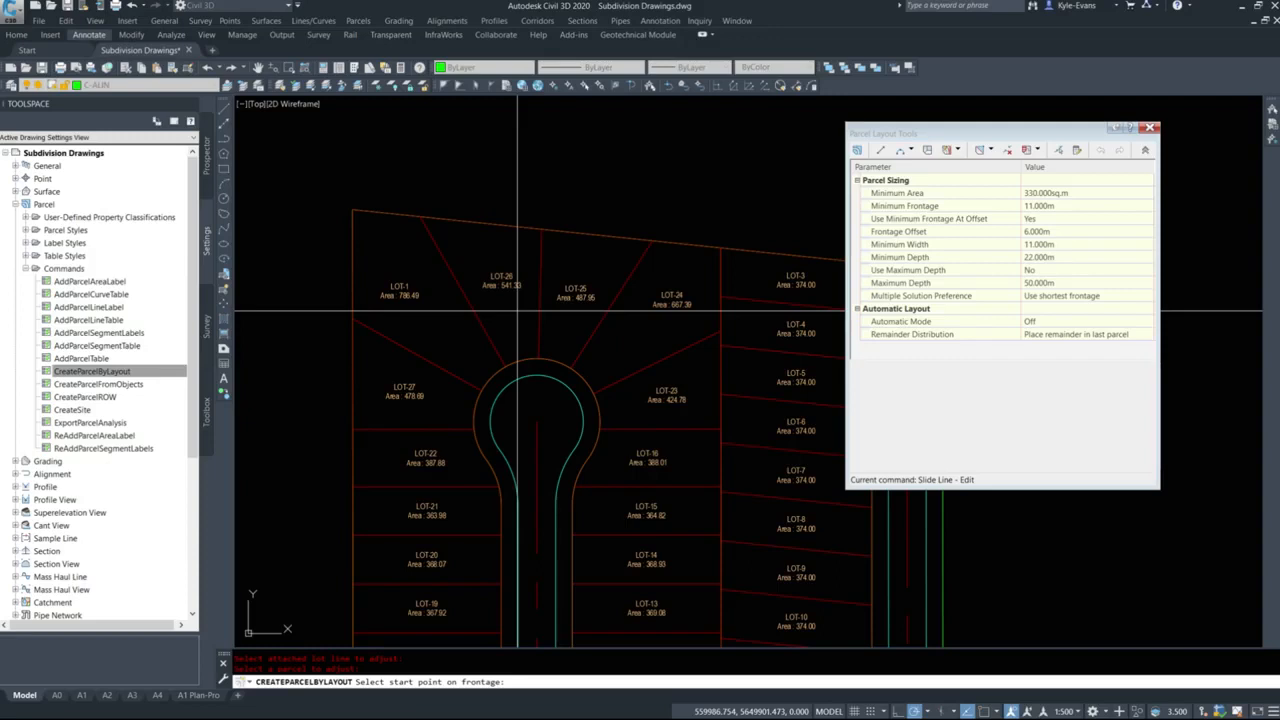
key("Escape")
key("Escape")
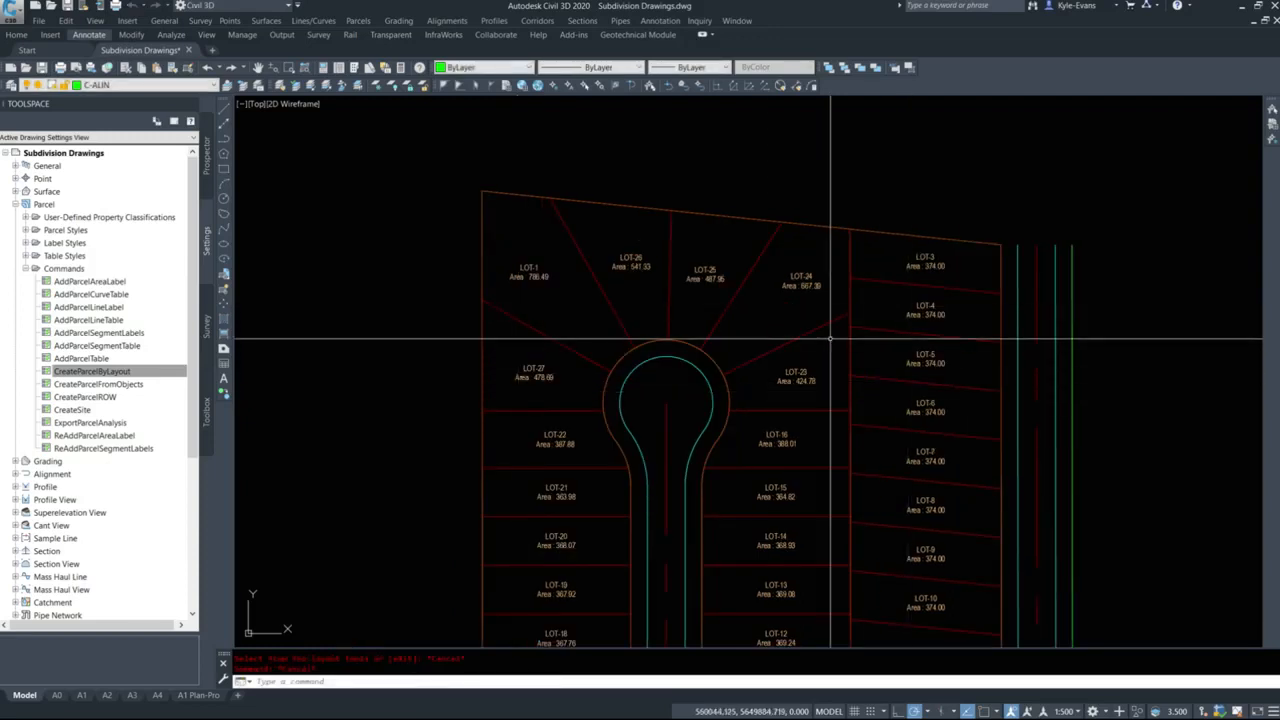
left_click(786, 326)
left_click(574, 292)
left_click(545, 307)
left_click(502, 352)
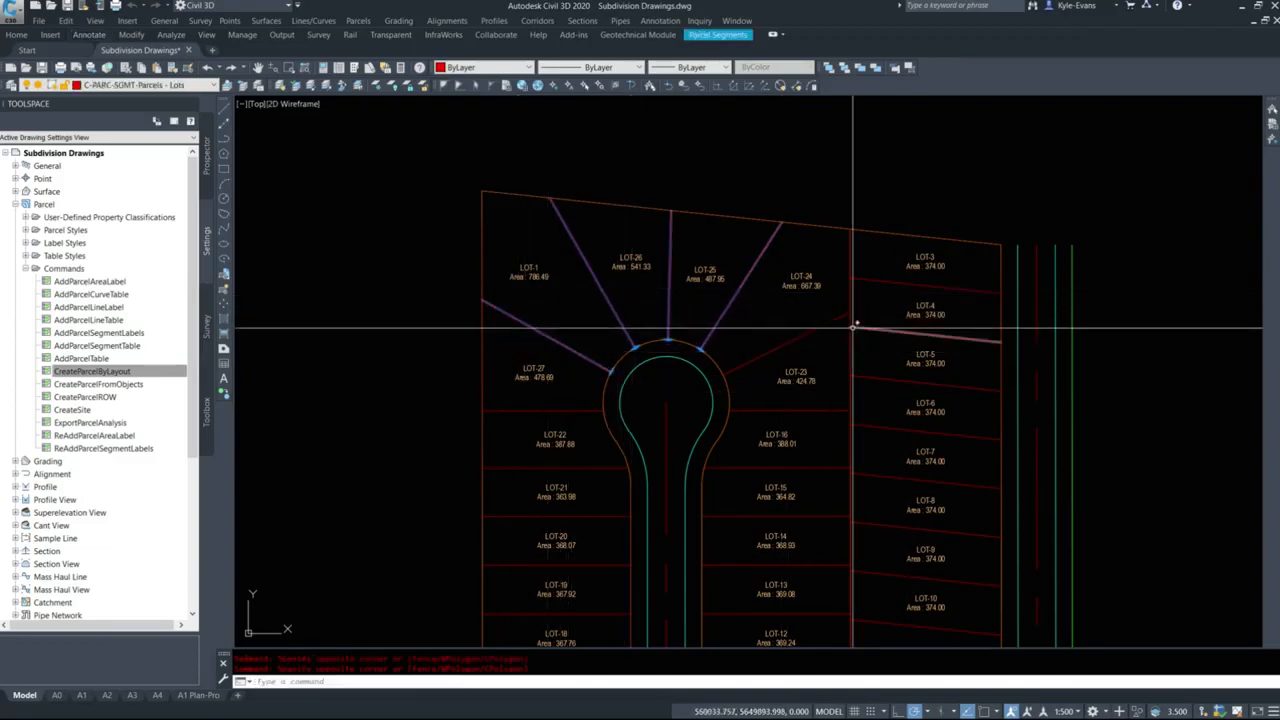
key("Escape")
Examine the lot layout and the order of the lot numbers across the whole subdivision.
middle_click_drag(814, 435, 786, 348)
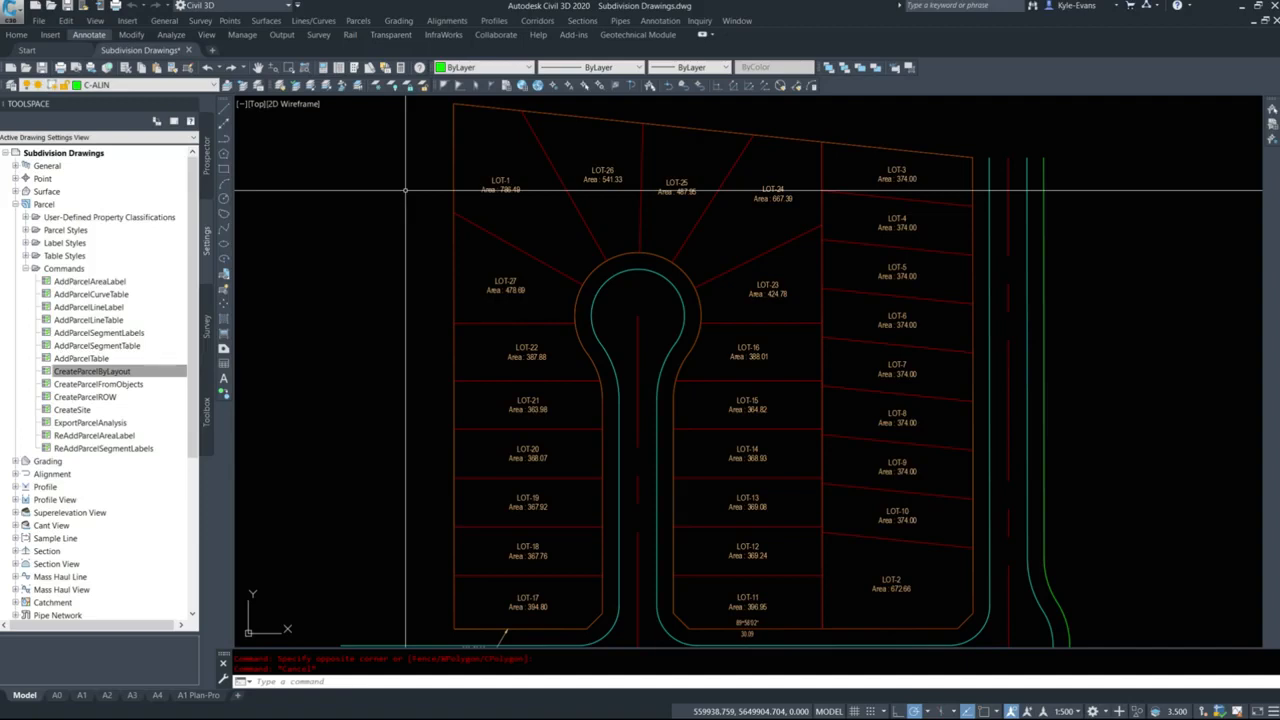
scroll(689, 334, "down", 2)
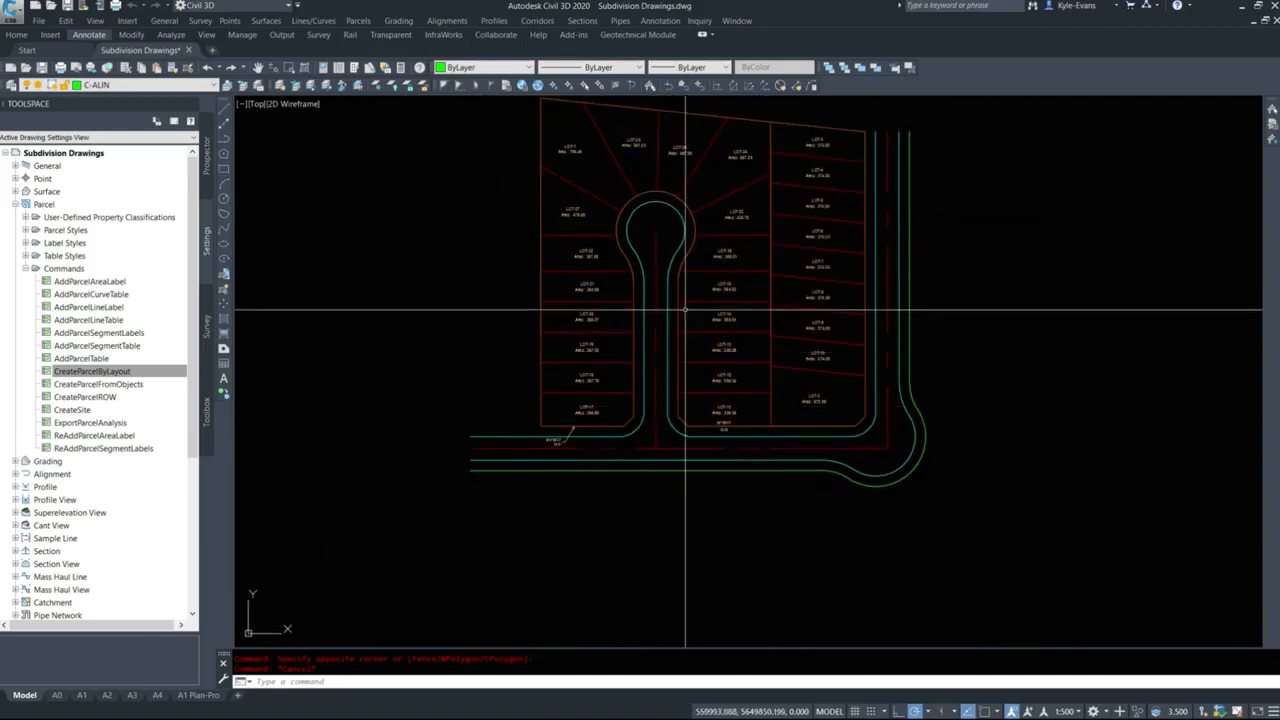
scroll(723, 353, "up", 2)
middle_click_drag(725, 323, 718, 383)
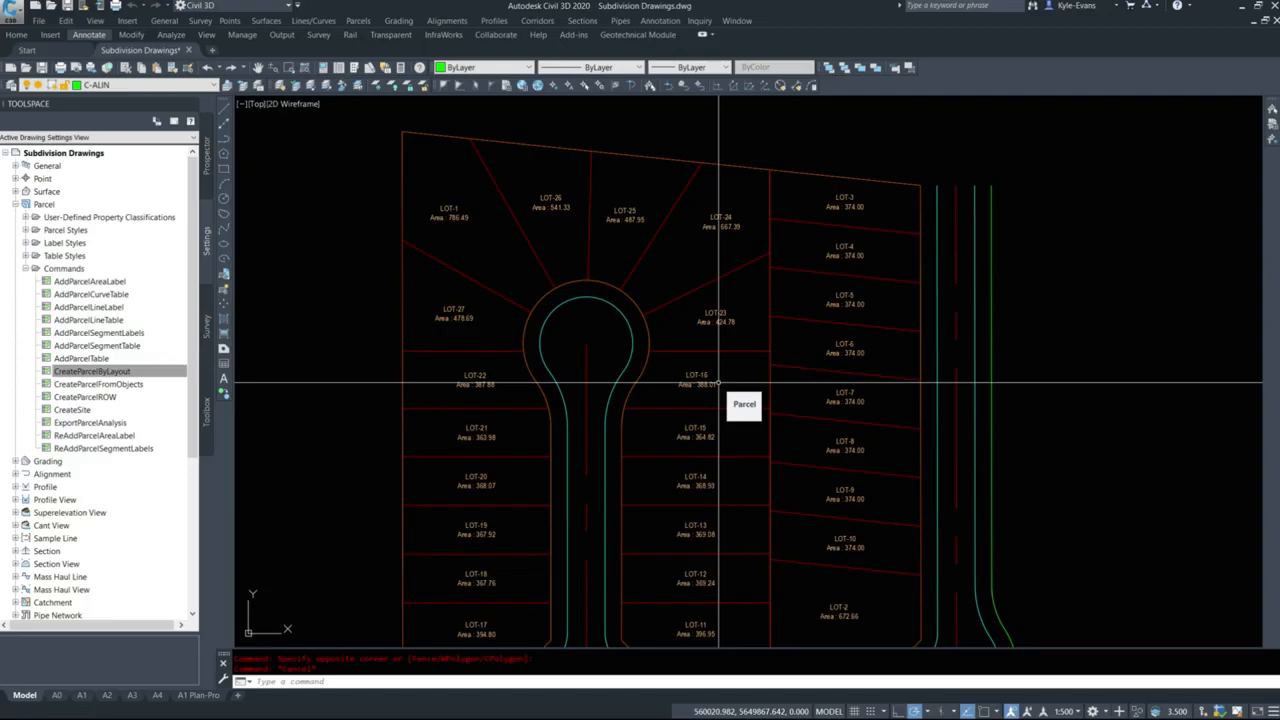
scroll(673, 375, "down", 5)
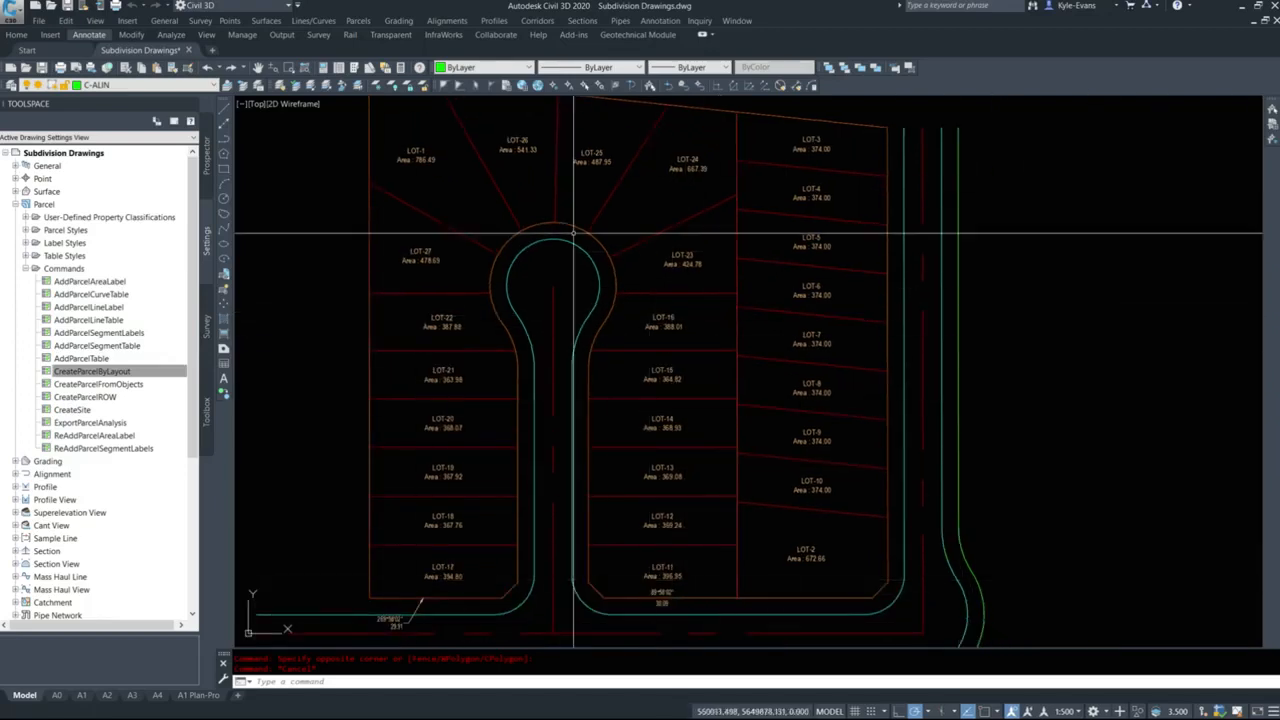
scroll(705, 468, "up", 2)
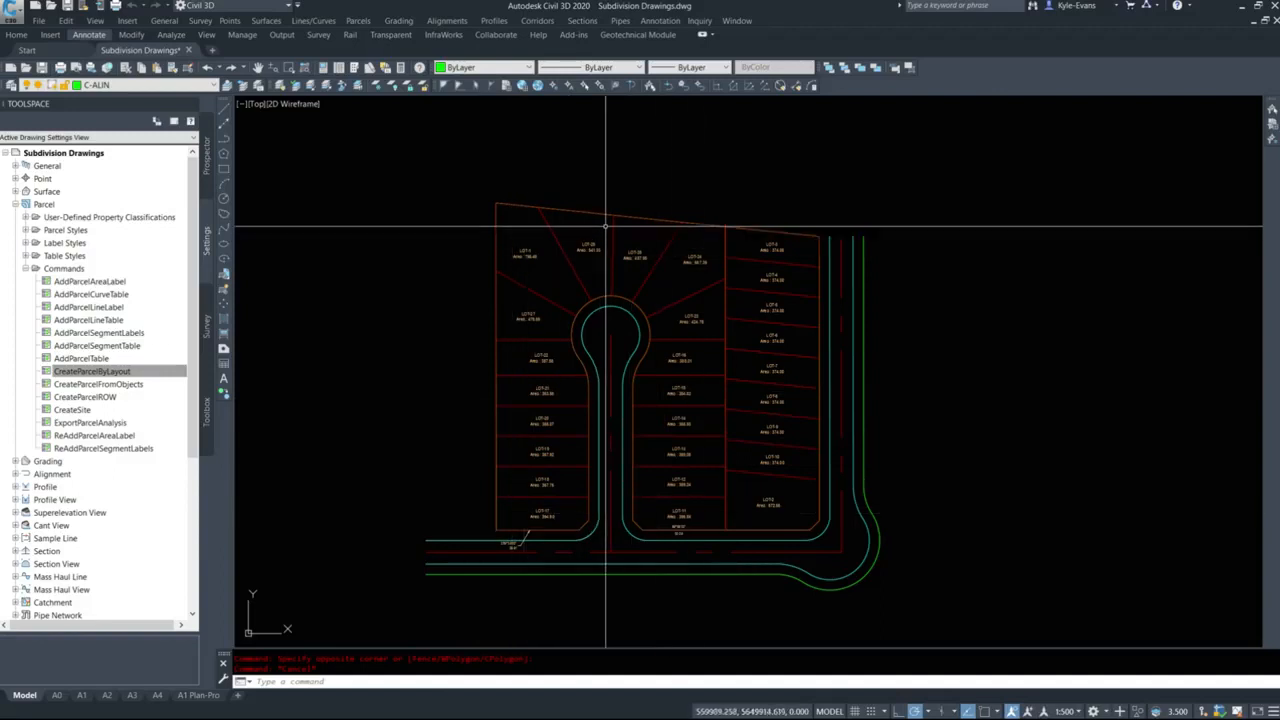
middle_click_drag(770, 254, 580, 246)
middle_click_drag(476, 300, 603, 318)
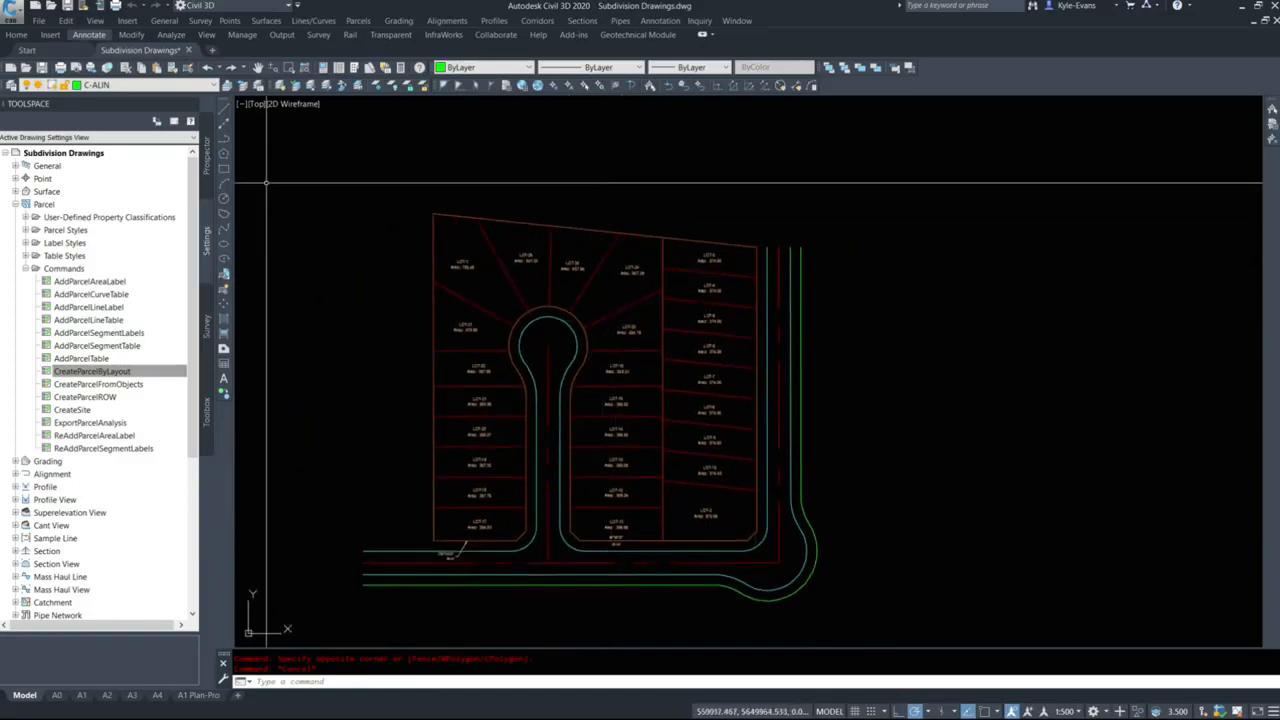
Renumber Parcels - Lots from 1 by 1 along a path down the east column, up the middle, west across the bulb lots and down the west column.
left_click(360, 21)
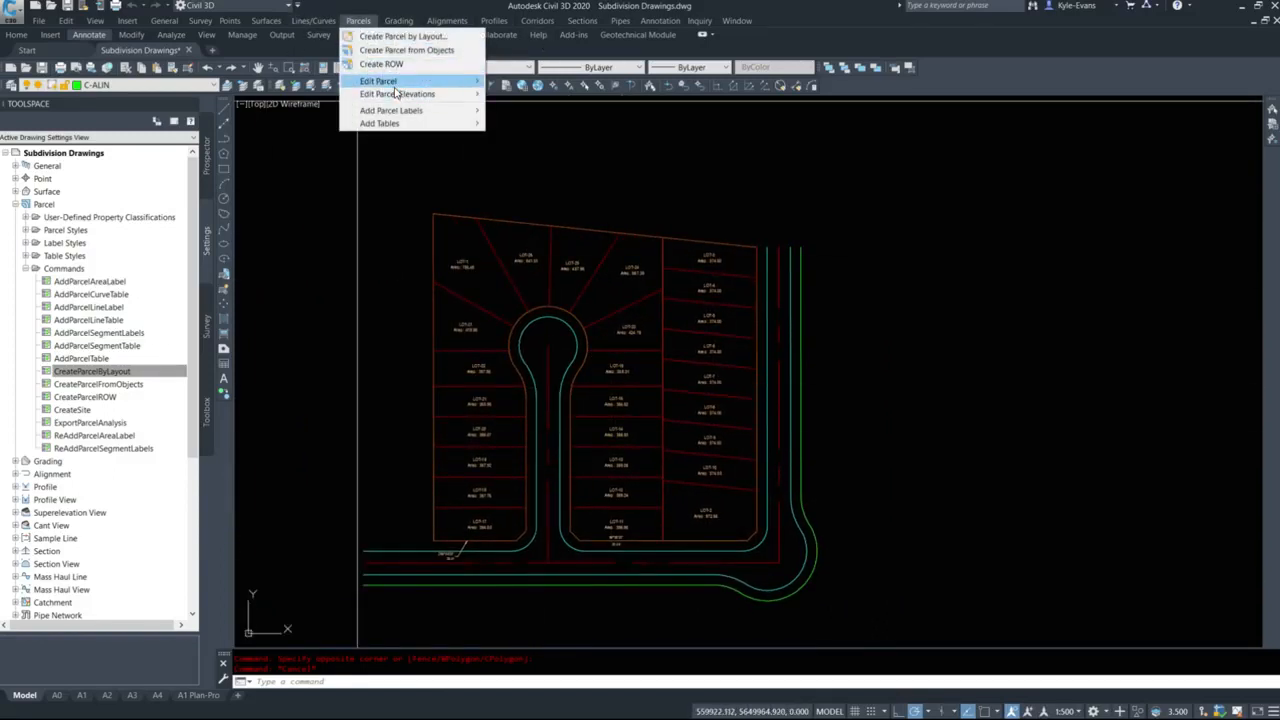
mouse_move(394, 84)
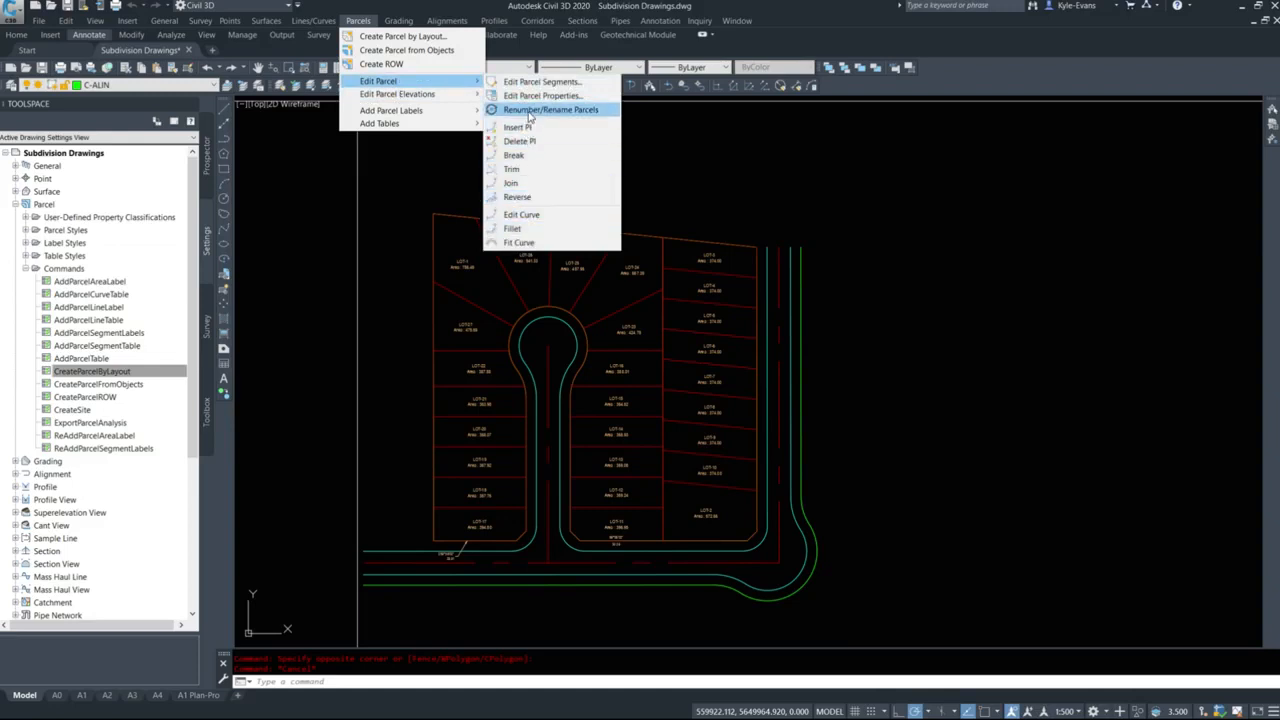
left_click(530, 110)
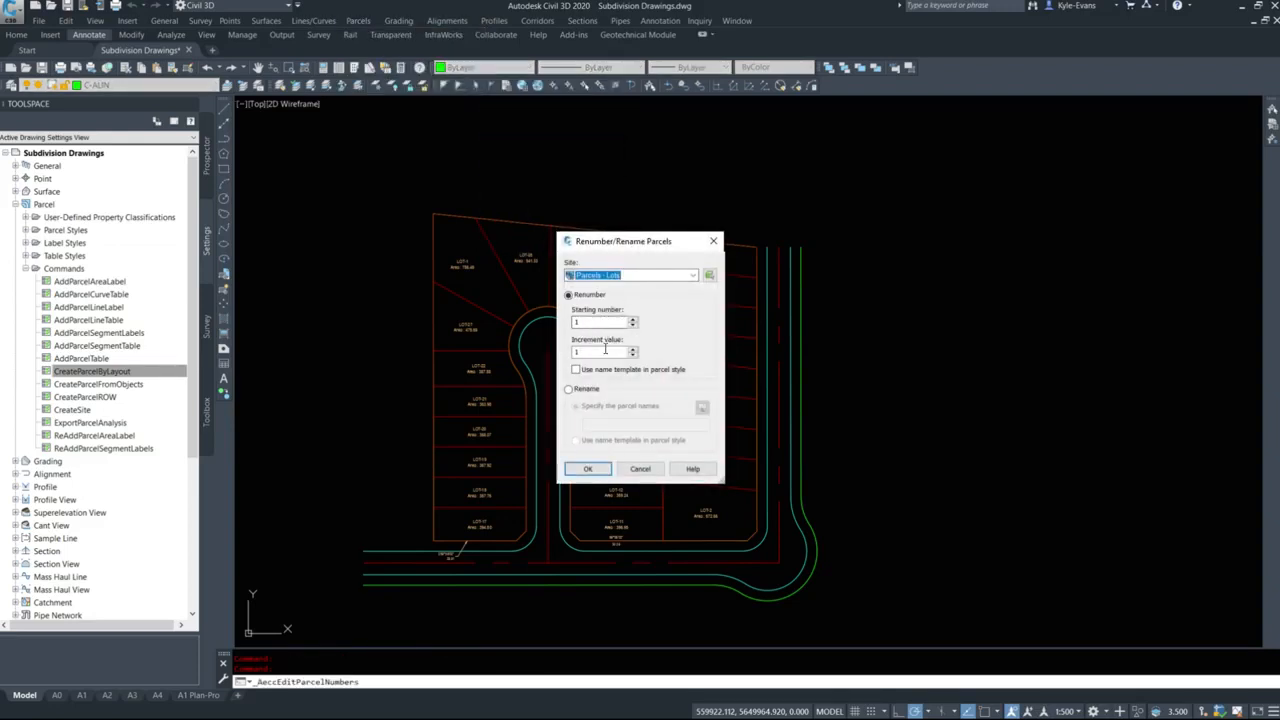
left_click(588, 469)
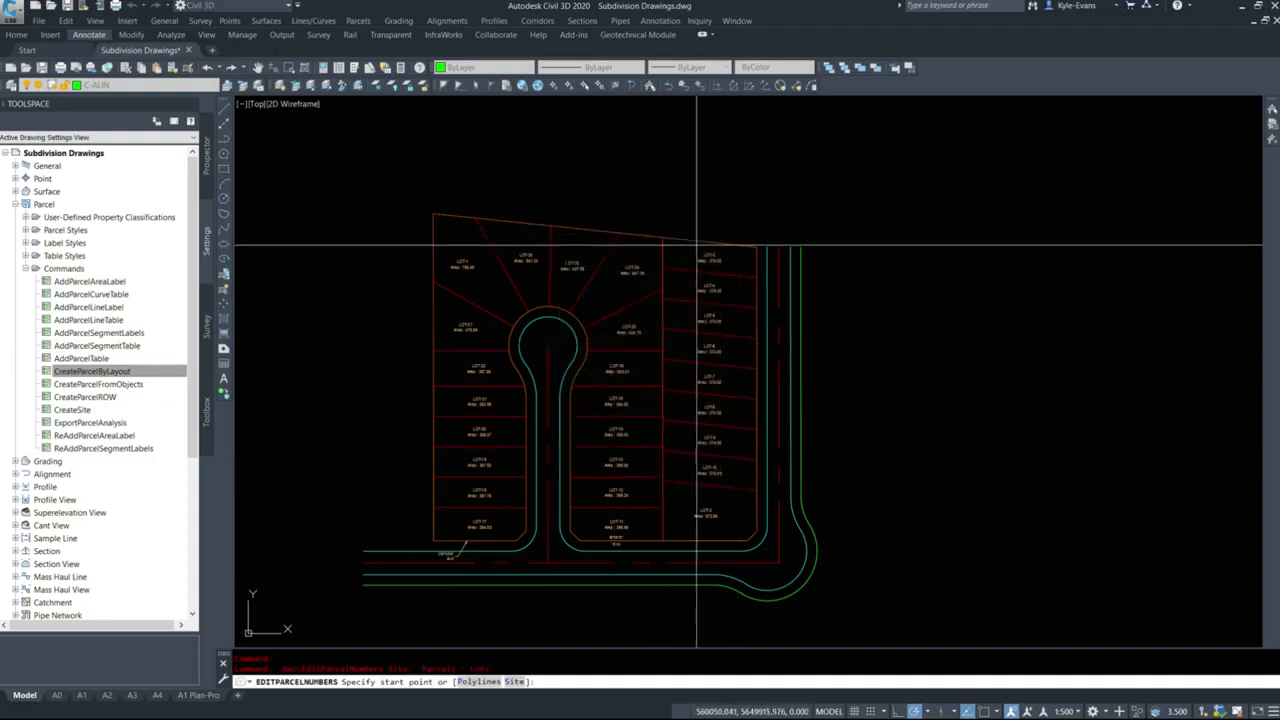
left_click(710, 524)
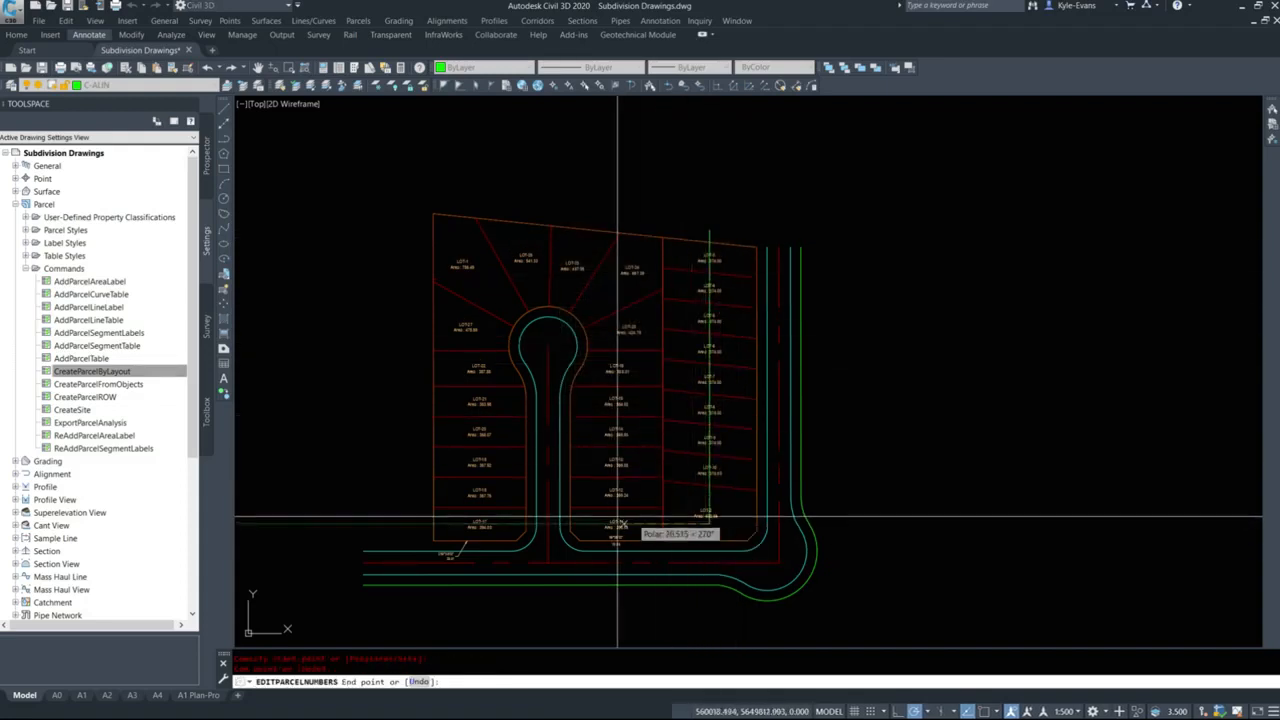
left_click(620, 524)
left_click(627, 268)
left_click(463, 267)
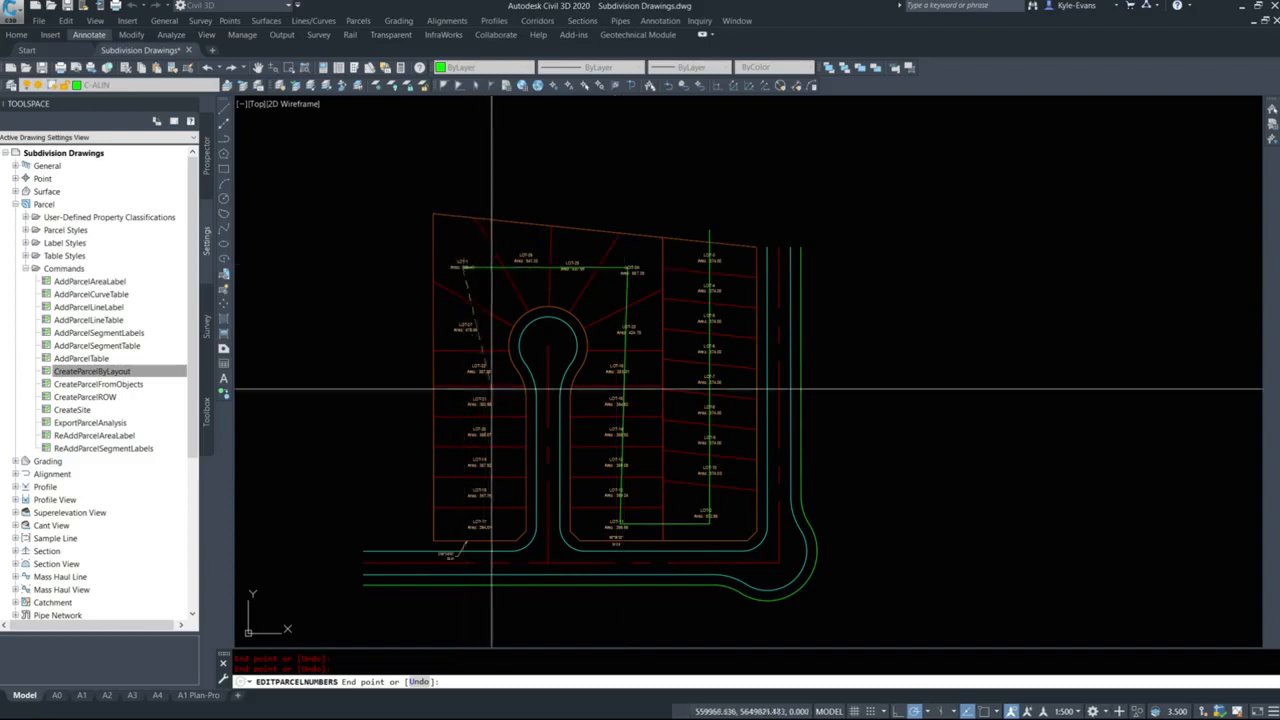
left_click(468, 526)
key("Return")
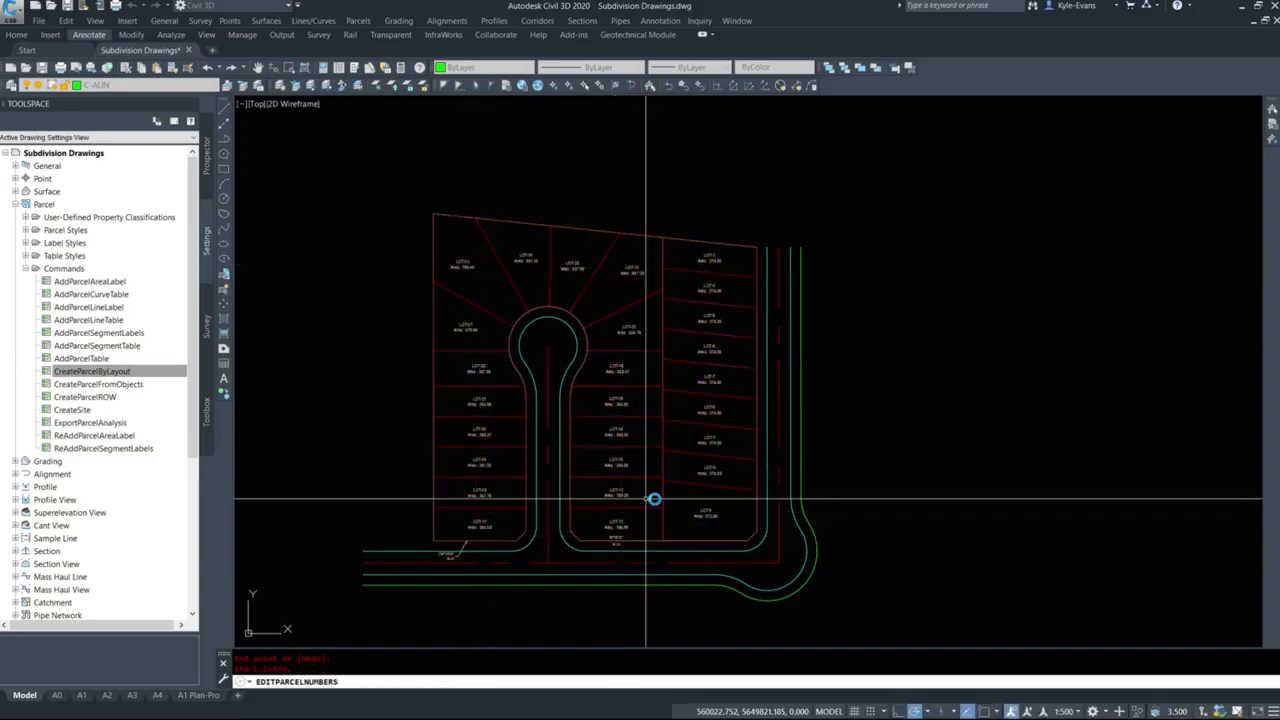
scroll(737, 248, "up", 4)
key("Escape")
Check the sequence of the new lot numbers along the east column, the middle column, the bulb and the west column.
middle_click_drag(681, 460, 714, 234)
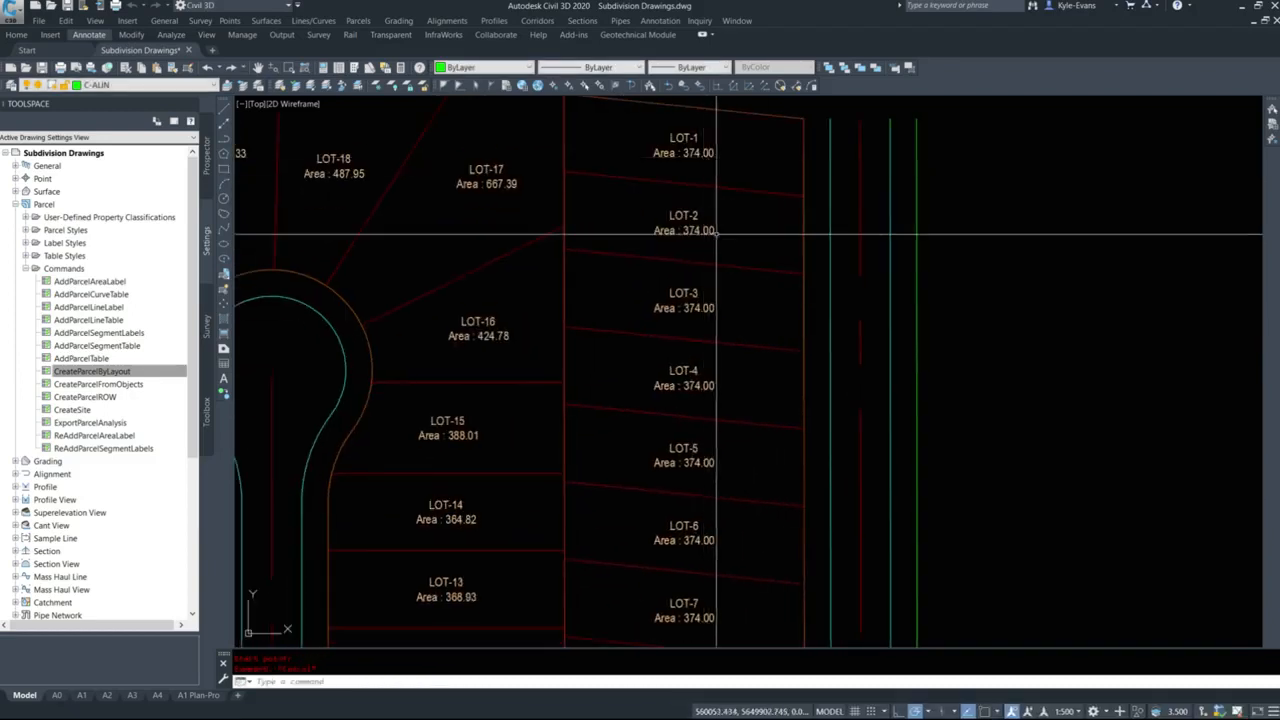
middle_click_drag(692, 611, 674, 174)
middle_click_drag(442, 378, 938, 543)
middle_click_drag(888, 266, 889, 696)
middle_click_drag(575, 612, 548, 106)
key("Escape")
scroll(483, 490, "down", 8)
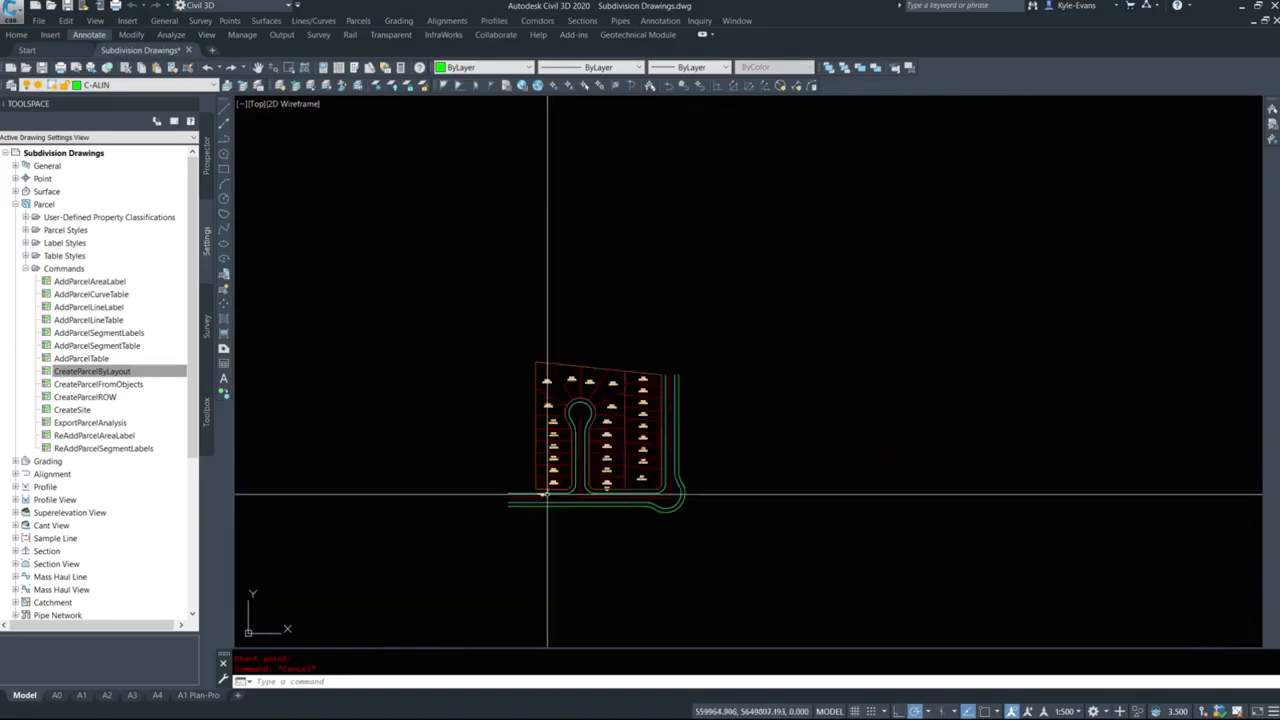